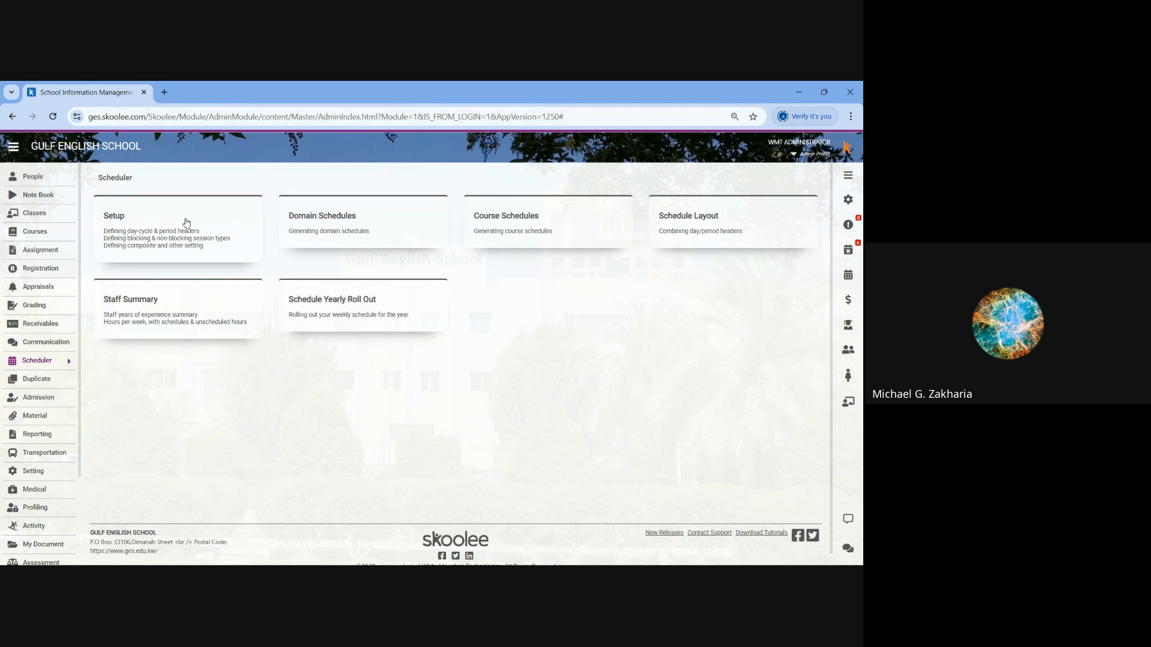
- Open the details of the Secondary Schedule Layout and examine its period times, registration slots and breaks across the week
{"action": "left_click", "coordinate": [116, 222]}
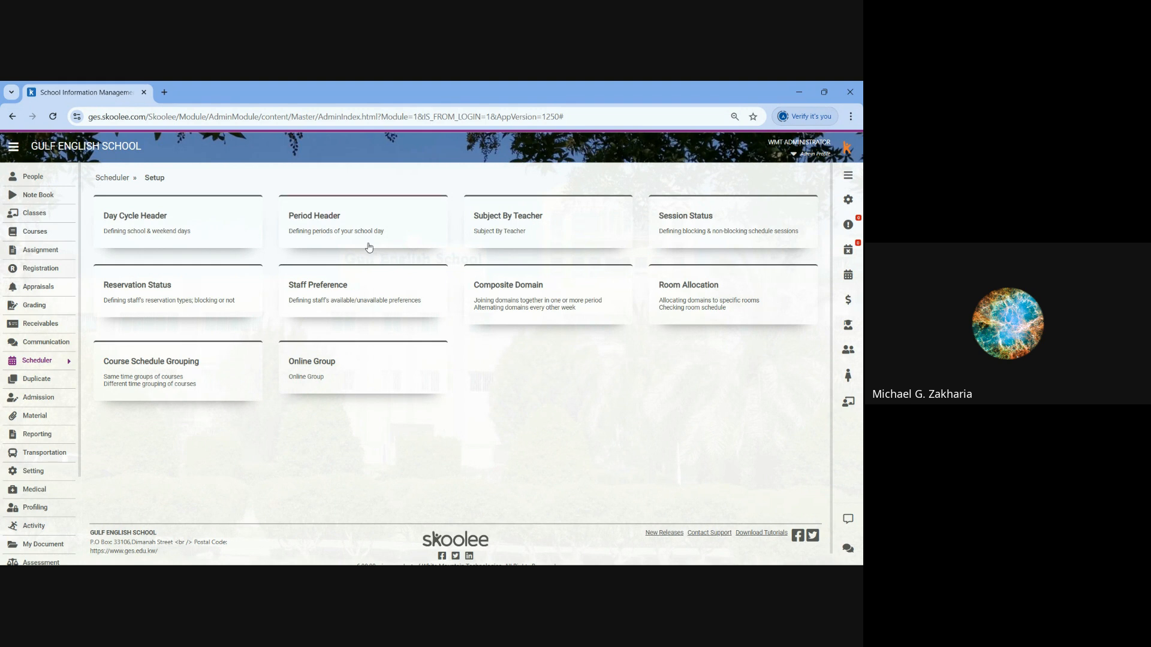
{"action": "left_click", "coordinate": [114, 178]}
{"action": "left_click", "coordinate": [673, 224]}
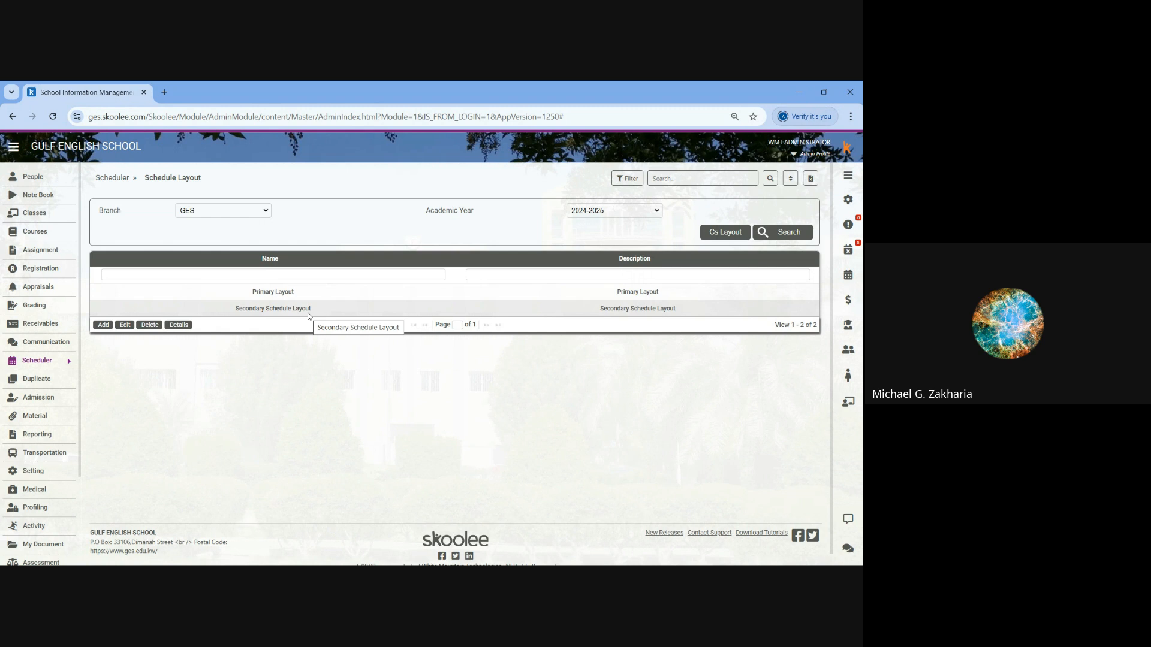
{"action": "left_click", "coordinate": [275, 310]}
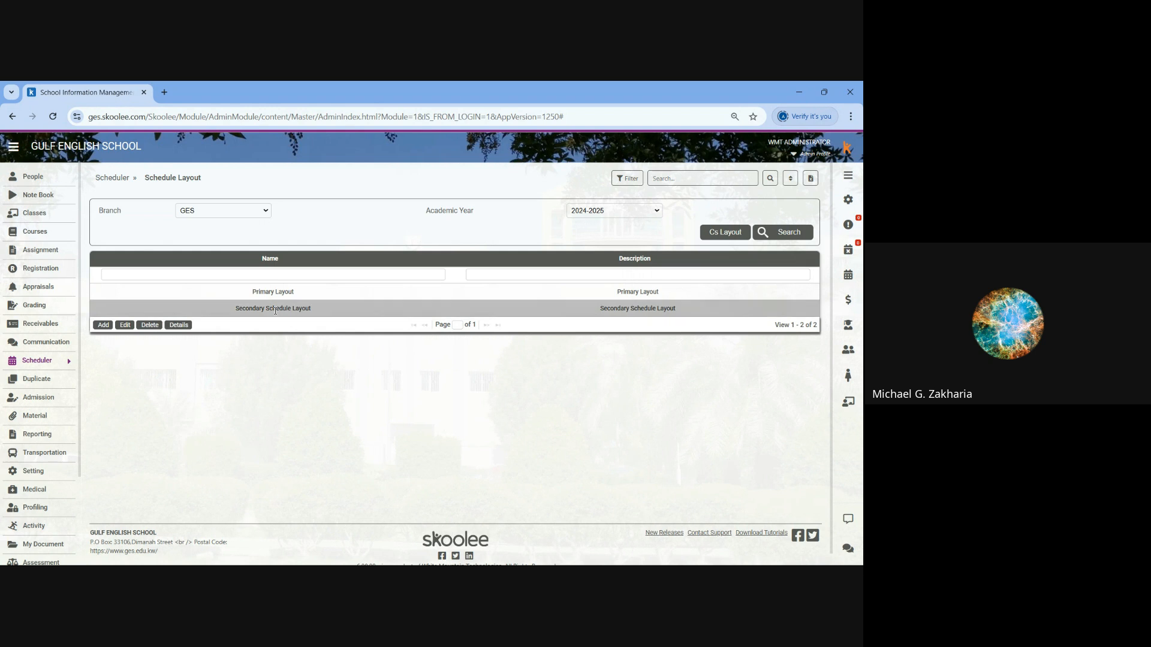
{"action": "left_click", "coordinate": [181, 325]}
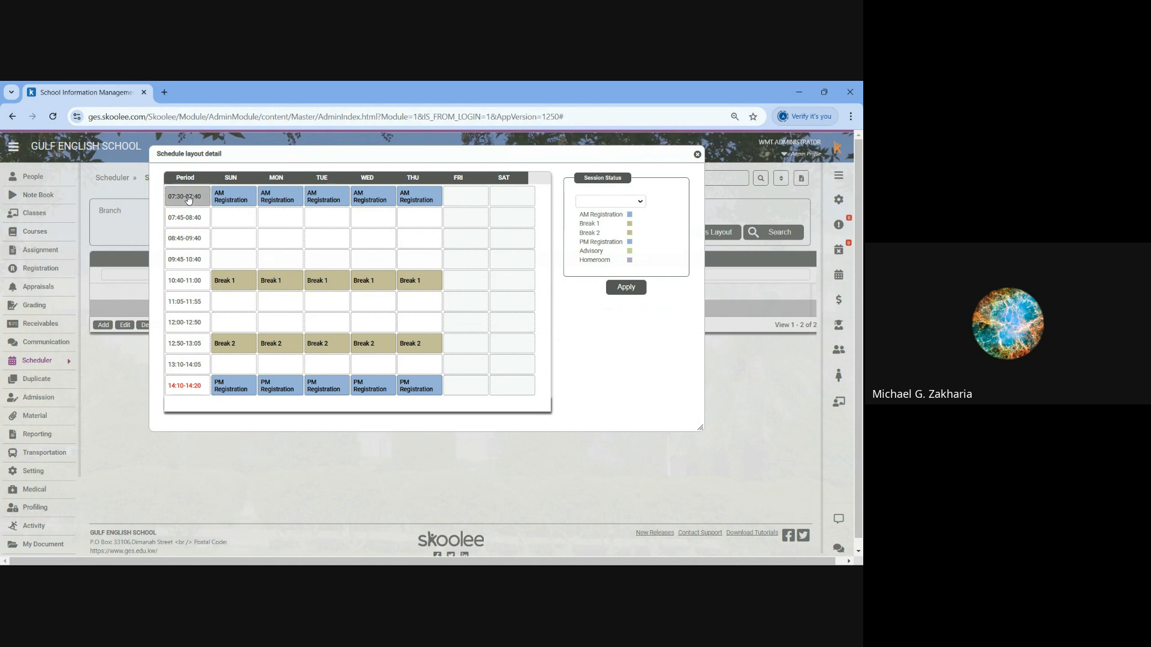
{"action": "left_click", "coordinate": [185, 225]}
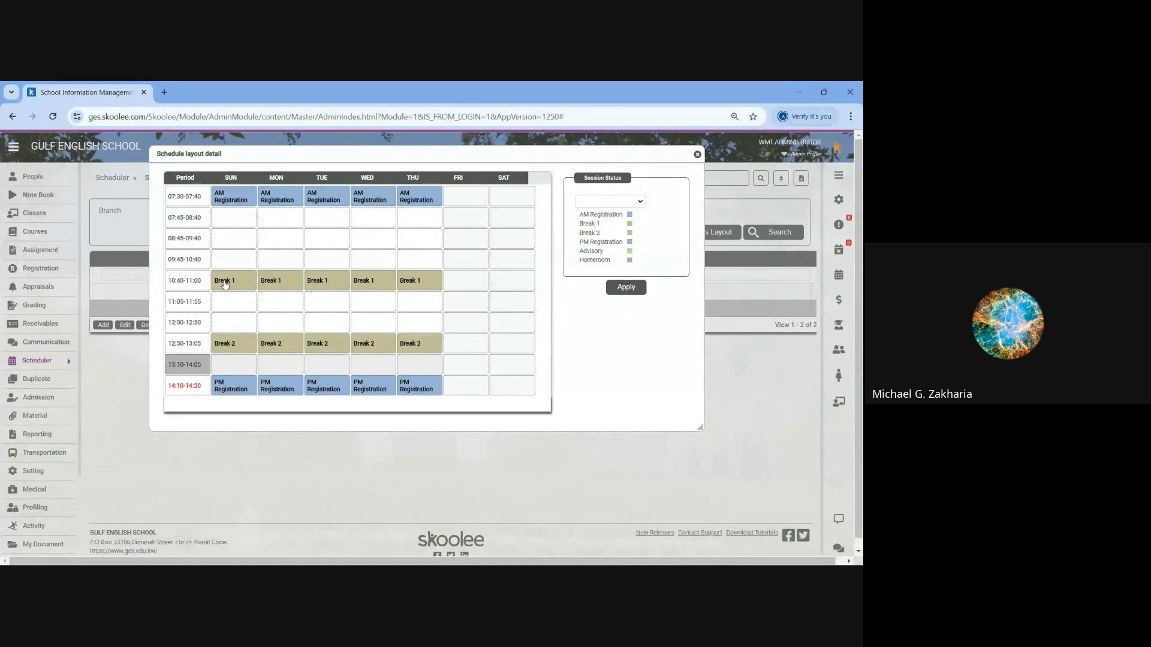
{"action": "left_click_drag", "start_coordinate": [241, 288], "coordinate": [378, 289]}
{"action": "left_click_drag", "start_coordinate": [236, 390], "coordinate": [421, 389]}
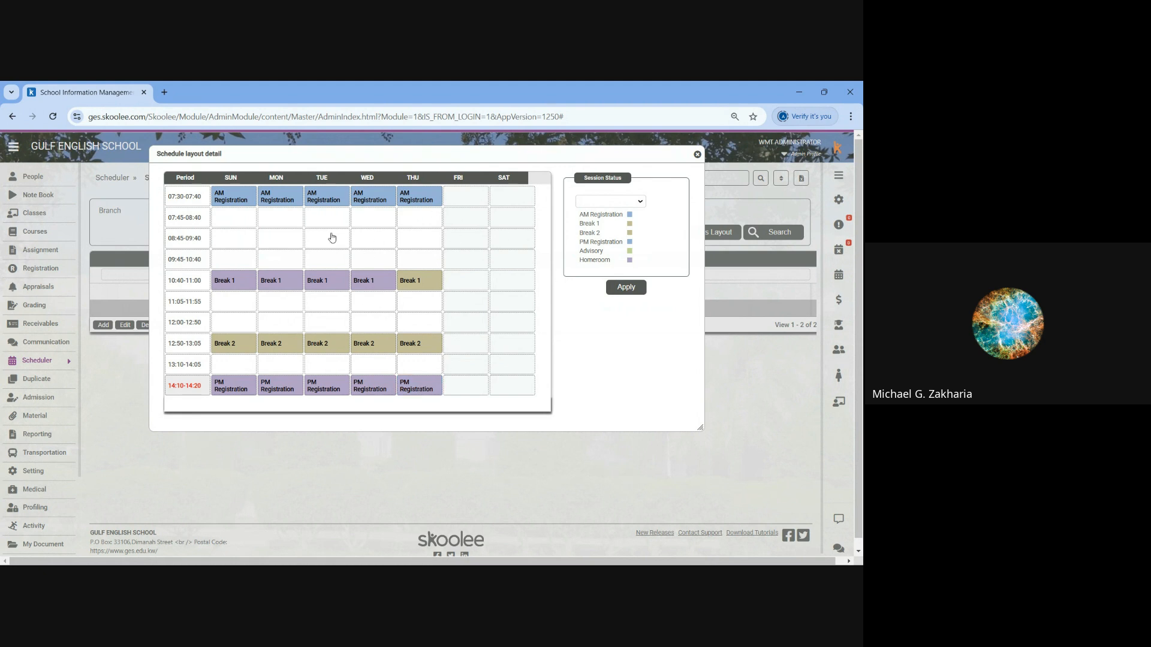
{"action": "left_click", "coordinate": [698, 155]}
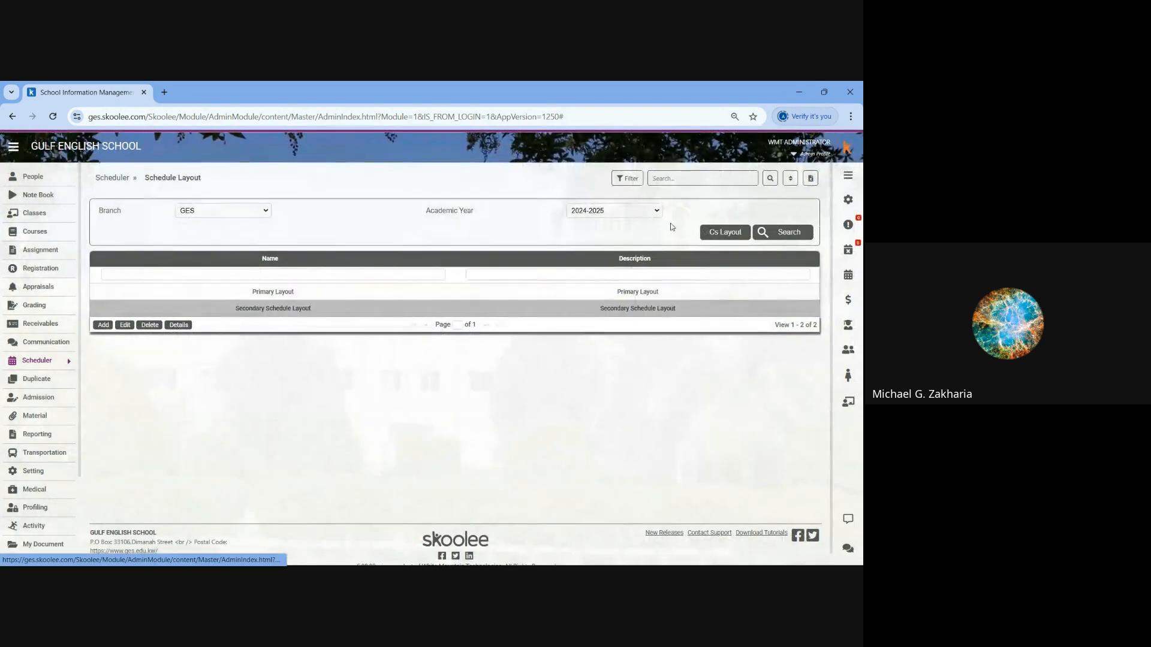
- View the Primary Layout's schedule details, examine its periods and breaks, and close them
{"action": "left_click", "coordinate": [180, 325]}
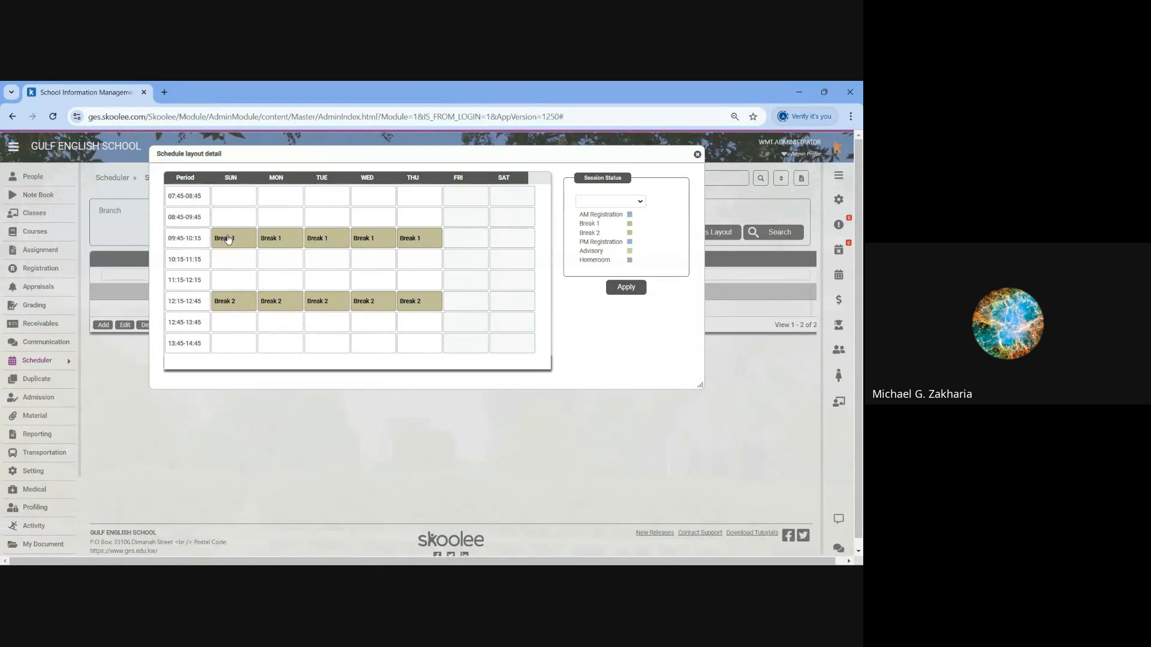
{"action": "left_click_drag", "start_coordinate": [229, 260], "coordinate": [230, 353]}
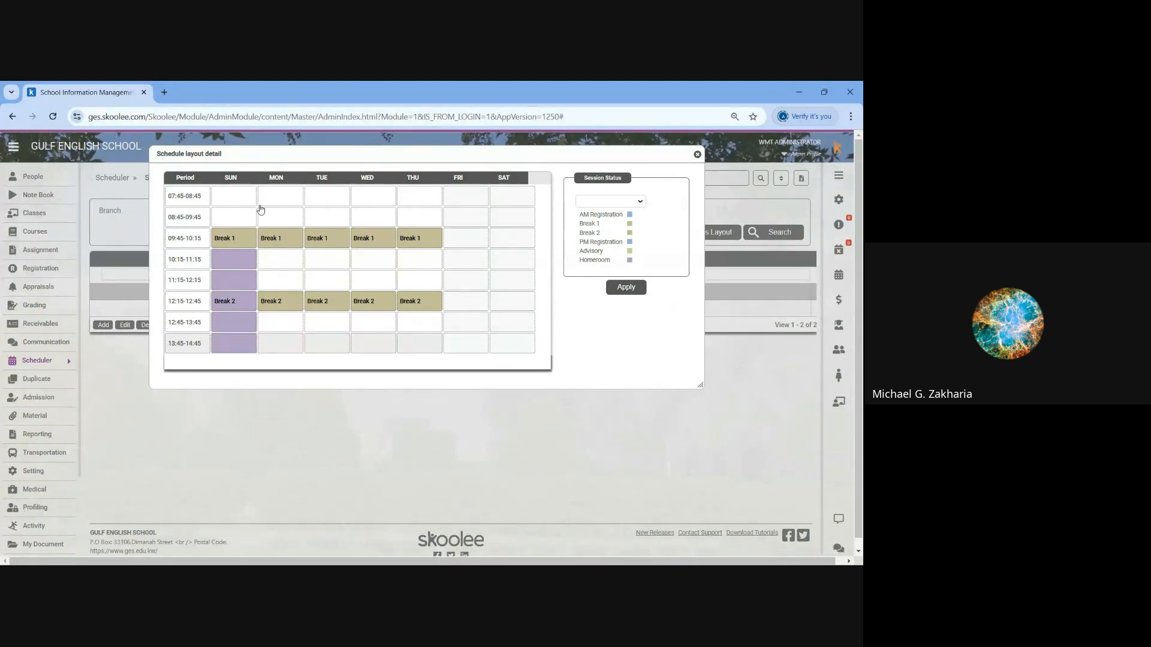
{"action": "left_click", "coordinate": [698, 157]}
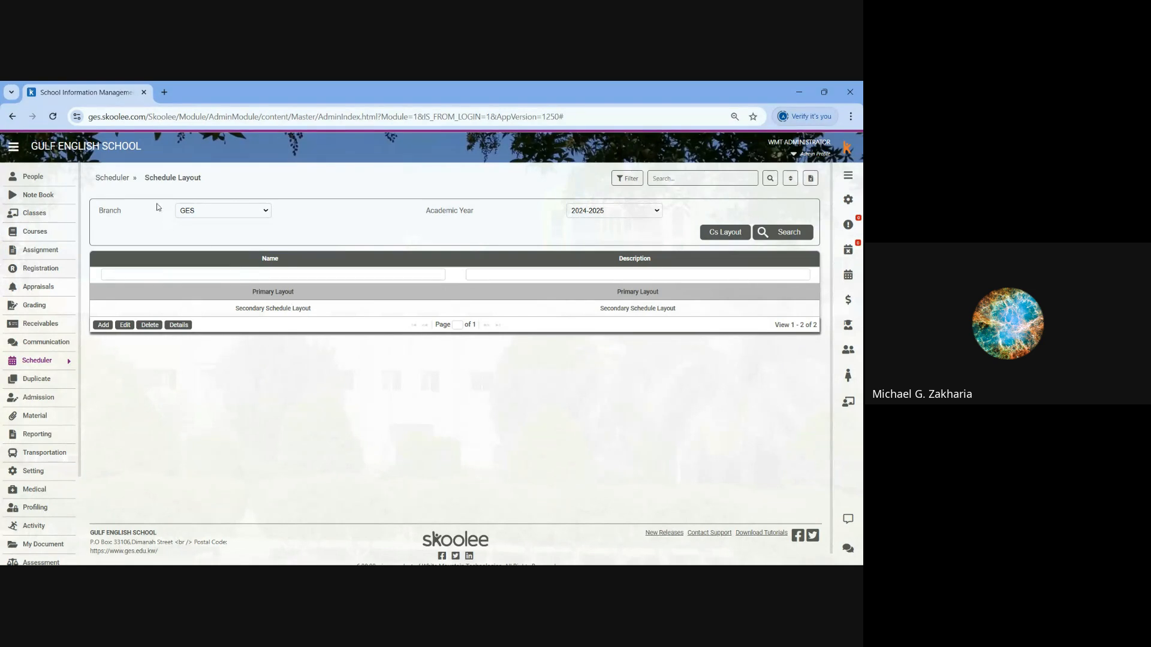
- Go to the Period Header setup and review the start times, end times and descriptions of the Primary periods
{"action": "left_click", "coordinate": [114, 178]}
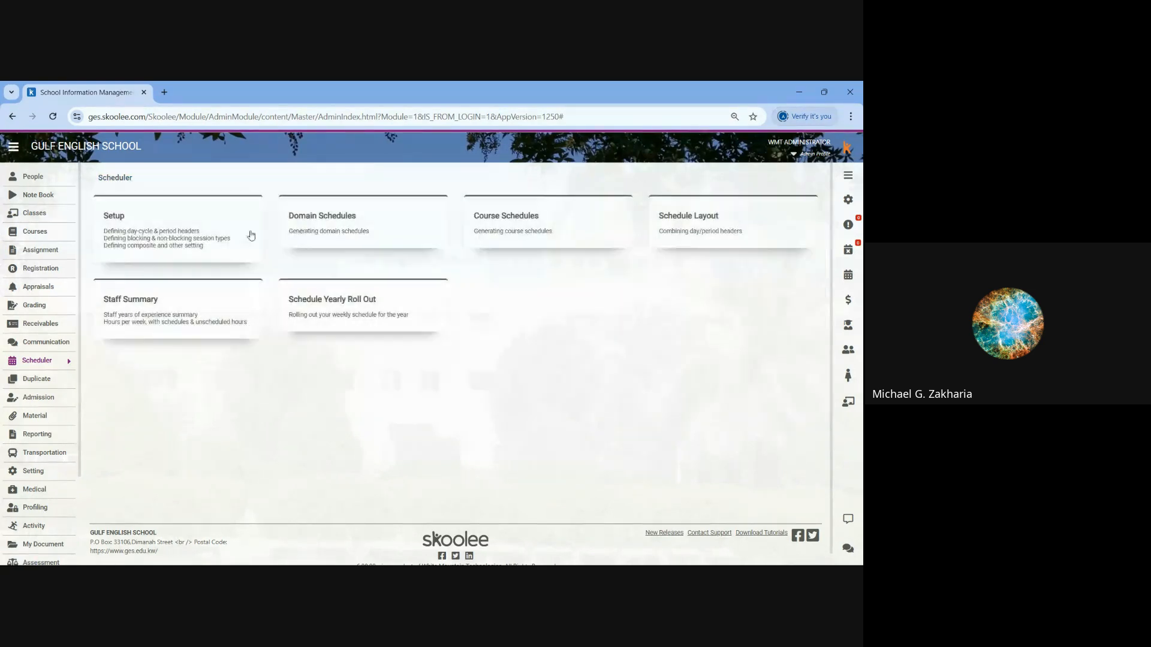
{"action": "left_click", "coordinate": [251, 236]}
{"action": "left_click", "coordinate": [311, 223]}
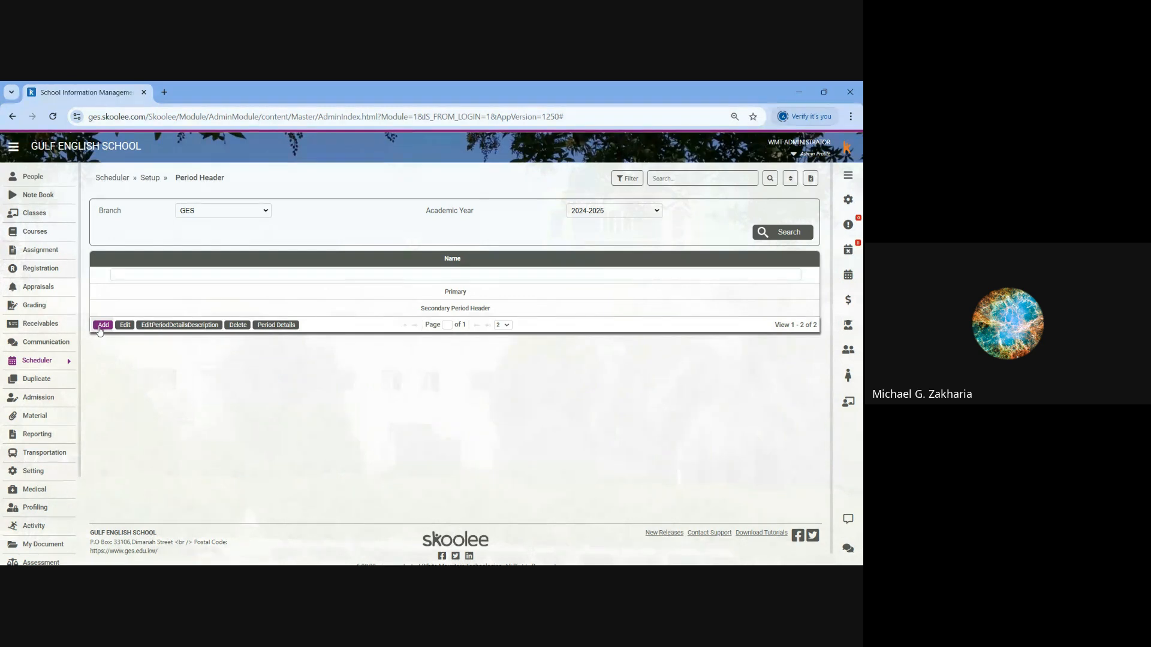
{"action": "left_click", "coordinate": [161, 292]}
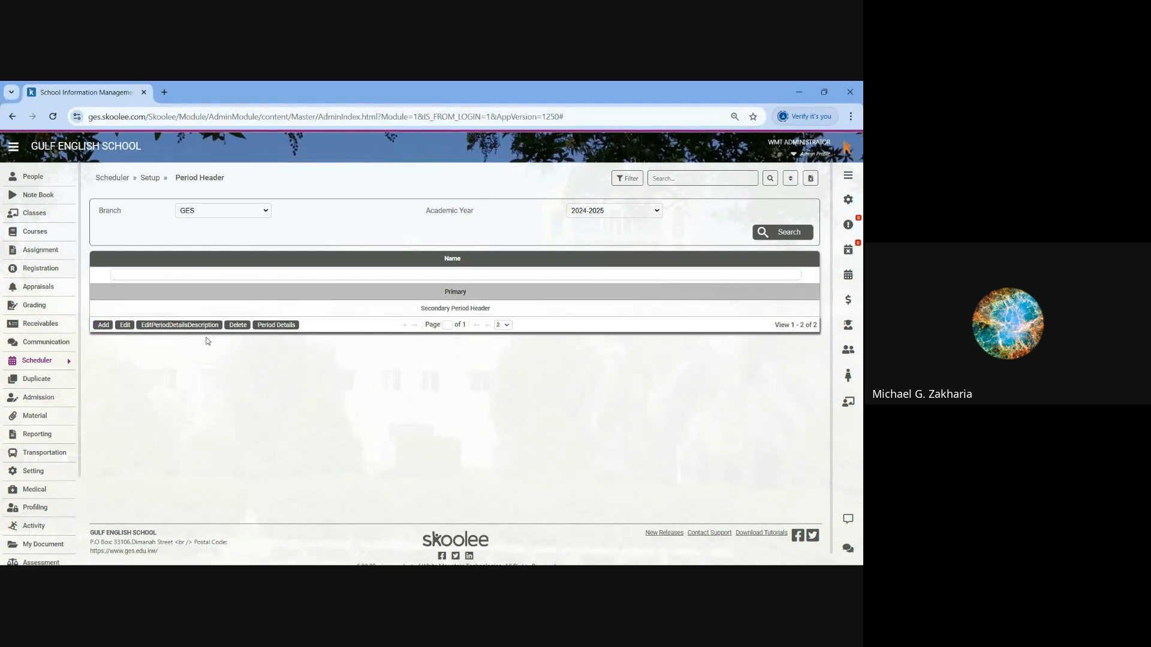
{"action": "left_click", "coordinate": [281, 325]}
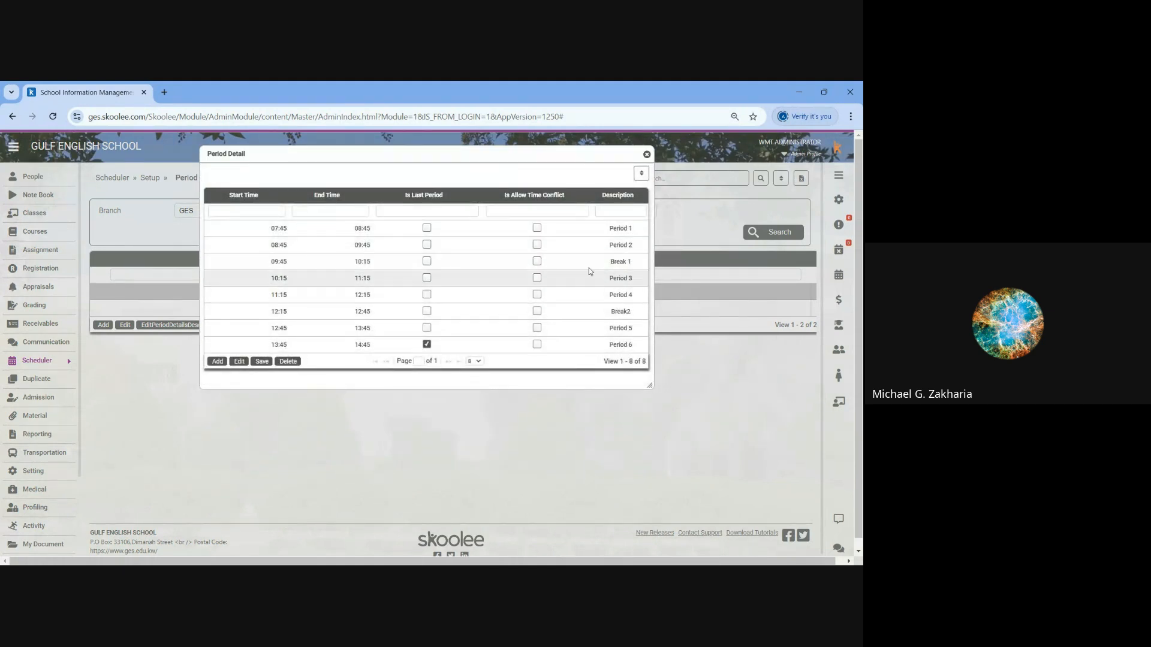
{"action": "left_click", "coordinate": [647, 155]}
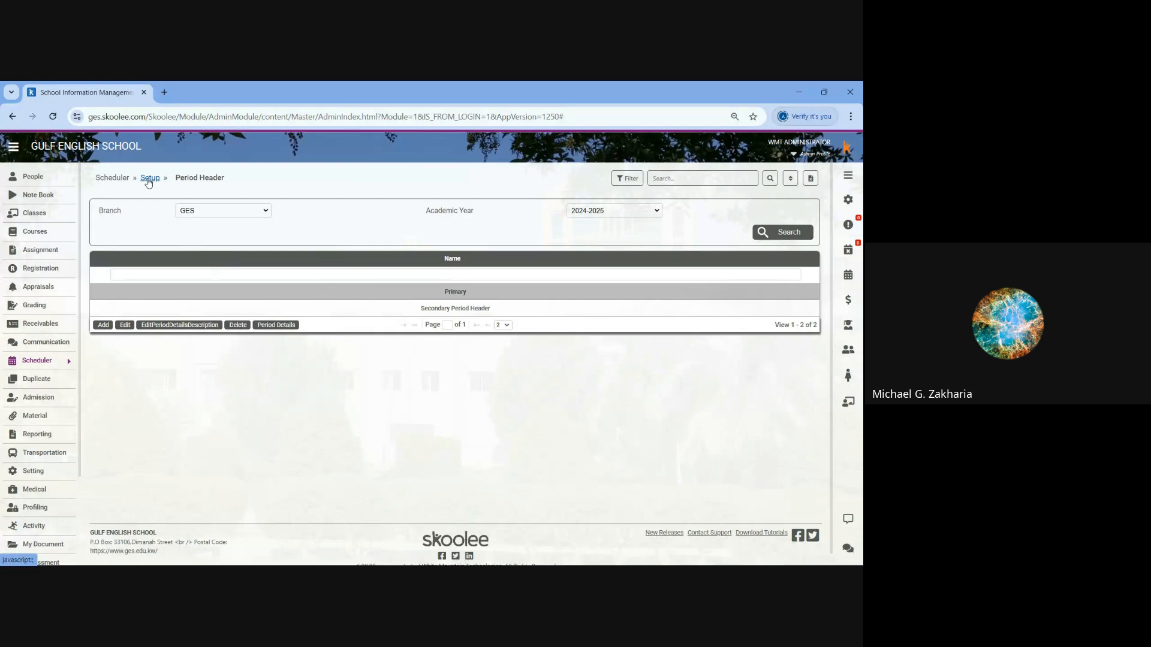
- Return through the scheduler setup to the Primary period header and check its period details once more
{"action": "left_click", "coordinate": [153, 181]}
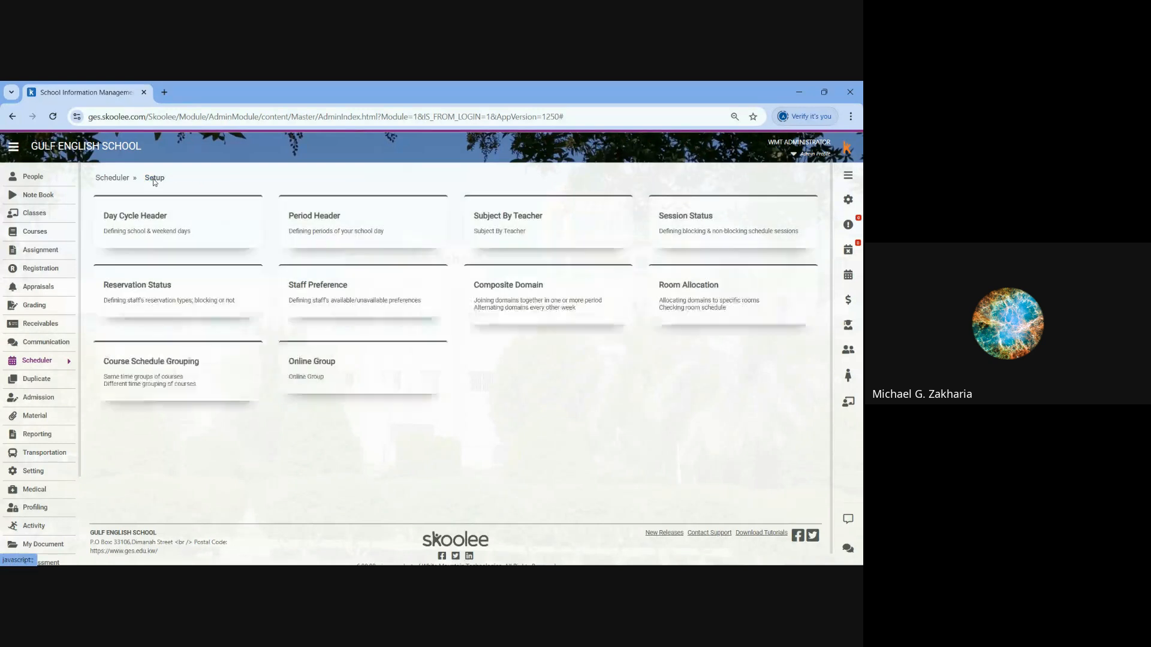
{"action": "left_click", "coordinate": [112, 178]}
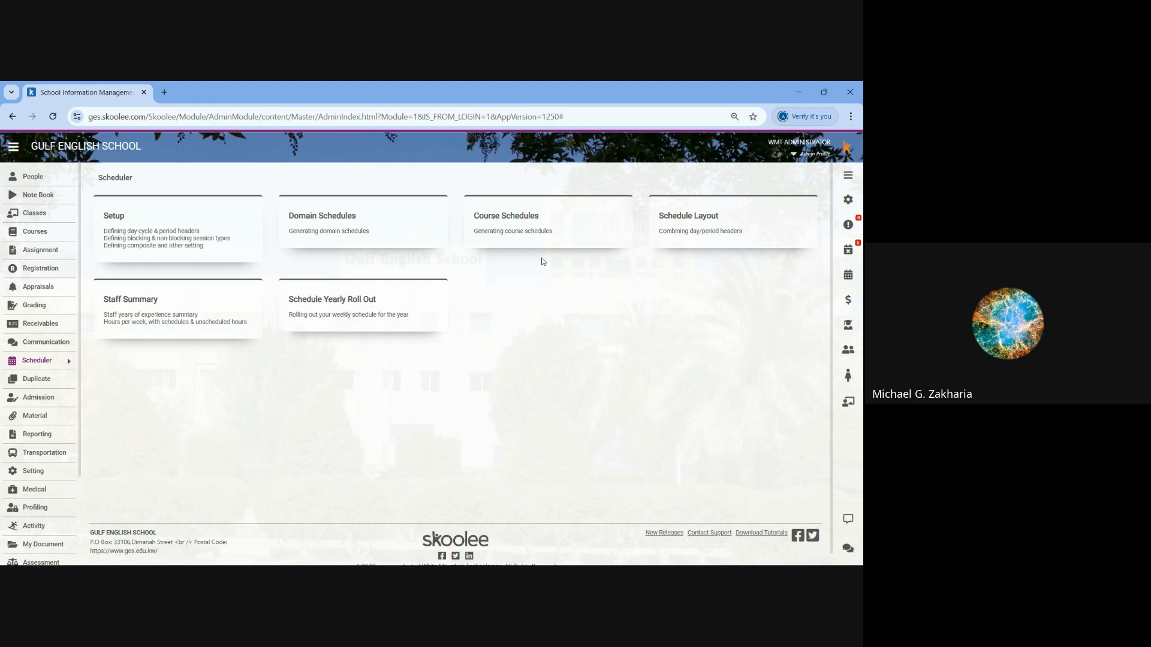
{"action": "left_click", "coordinate": [117, 221]}
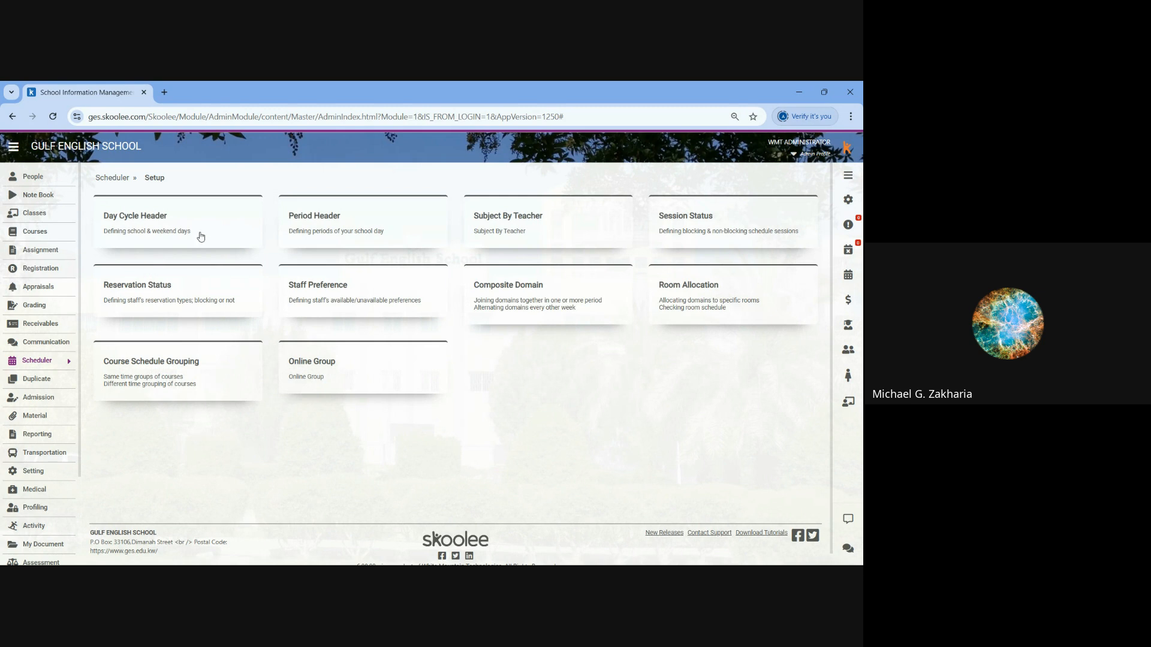
{"action": "left_click", "coordinate": [315, 221]}
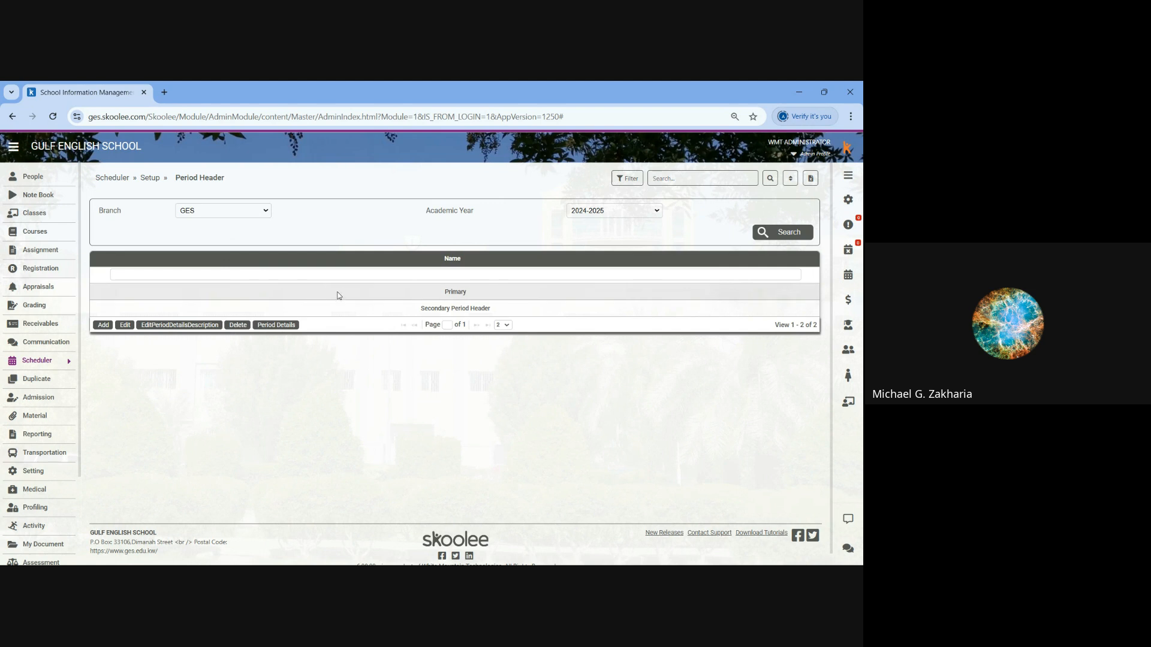
{"action": "left_click", "coordinate": [339, 294]}
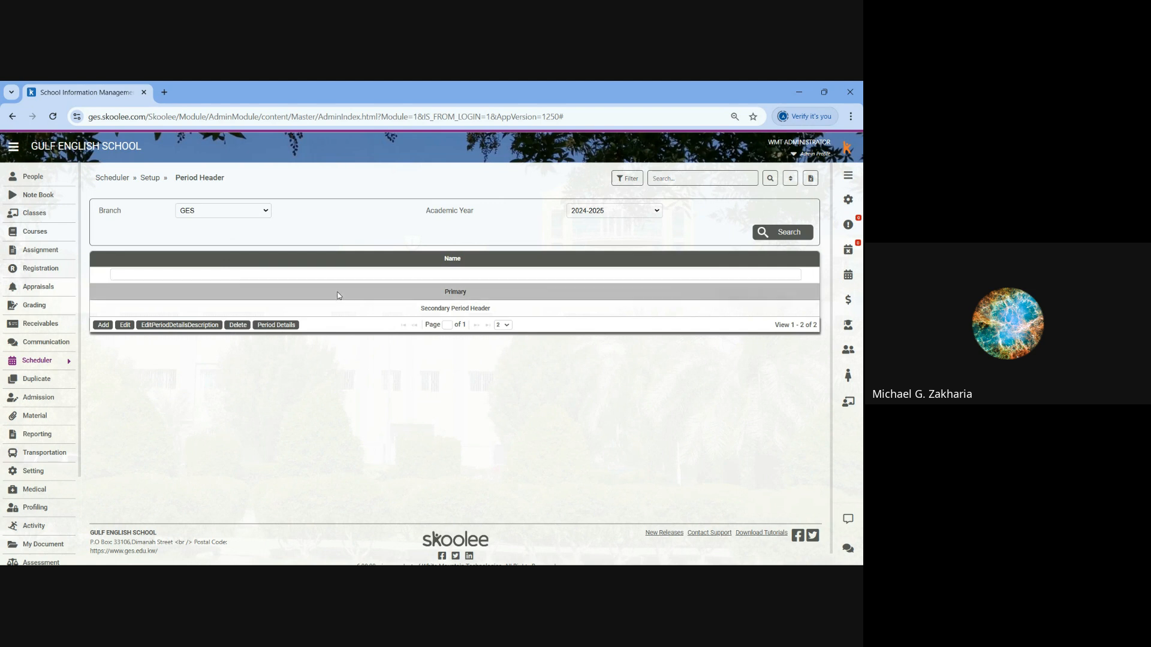
{"action": "left_click", "coordinate": [277, 325]}
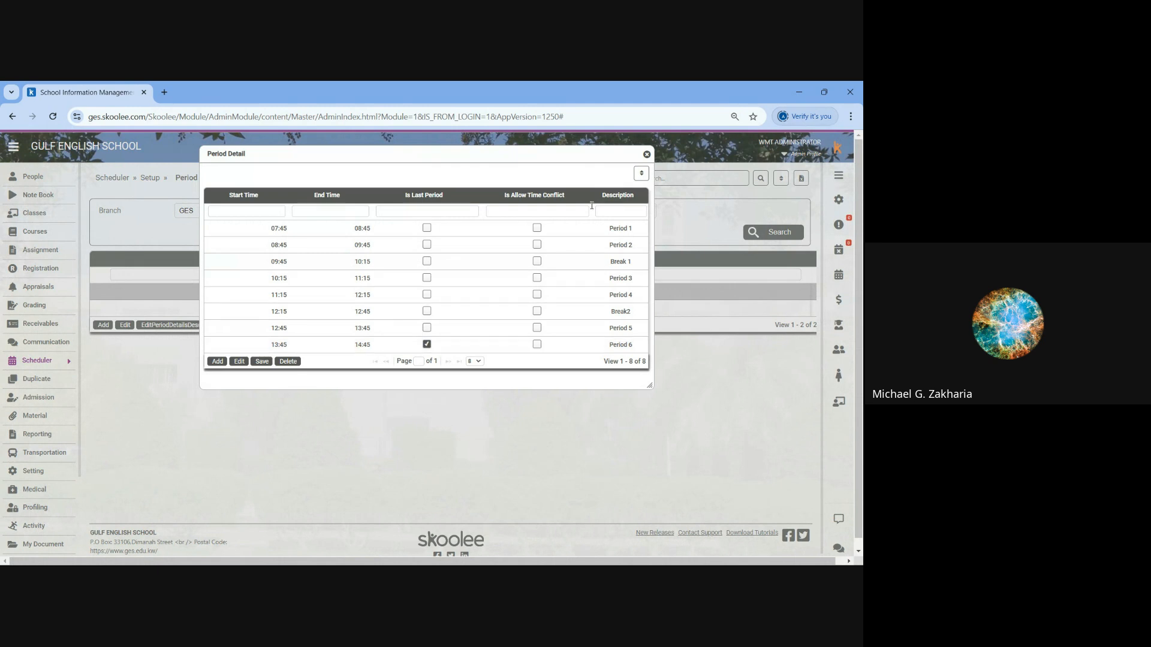
{"action": "left_click", "coordinate": [647, 156]}
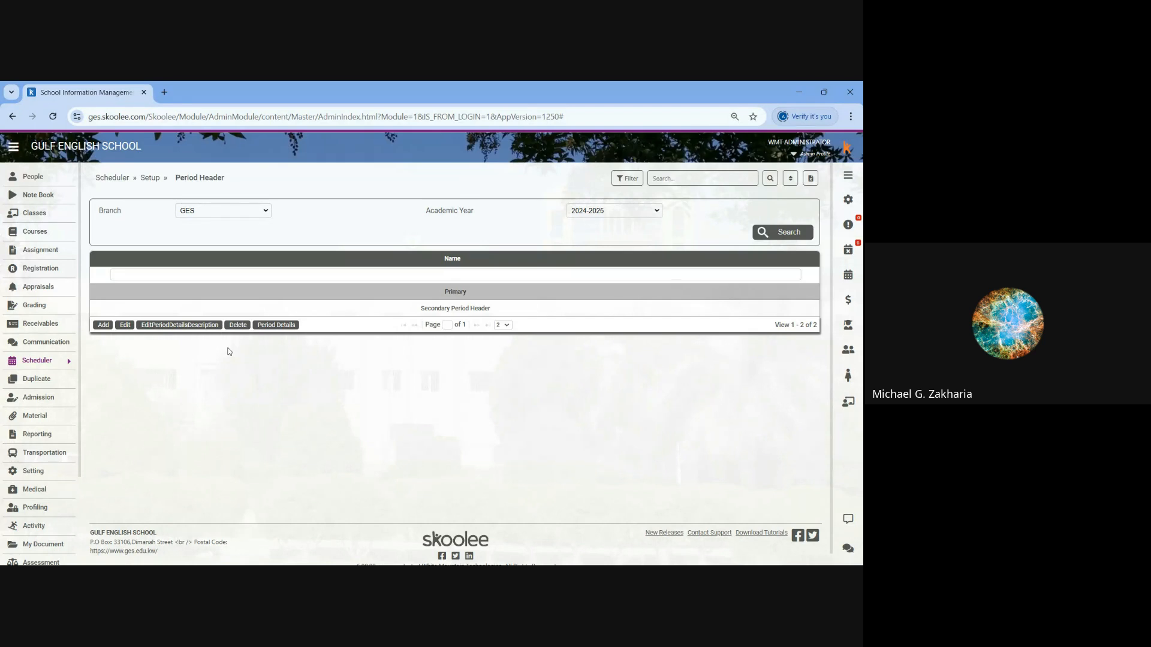
- From Schedule Layout, open the class section layouts and list the sections of the Primary division
{"action": "left_click", "coordinate": [150, 179]}
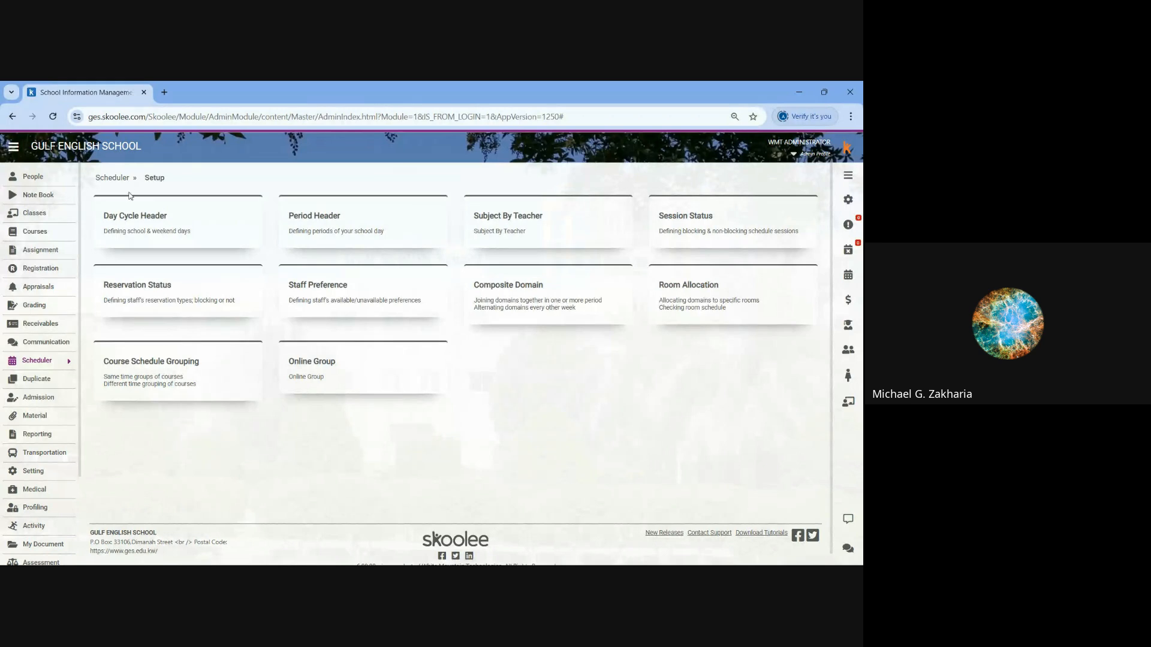
{"action": "left_click", "coordinate": [103, 178]}
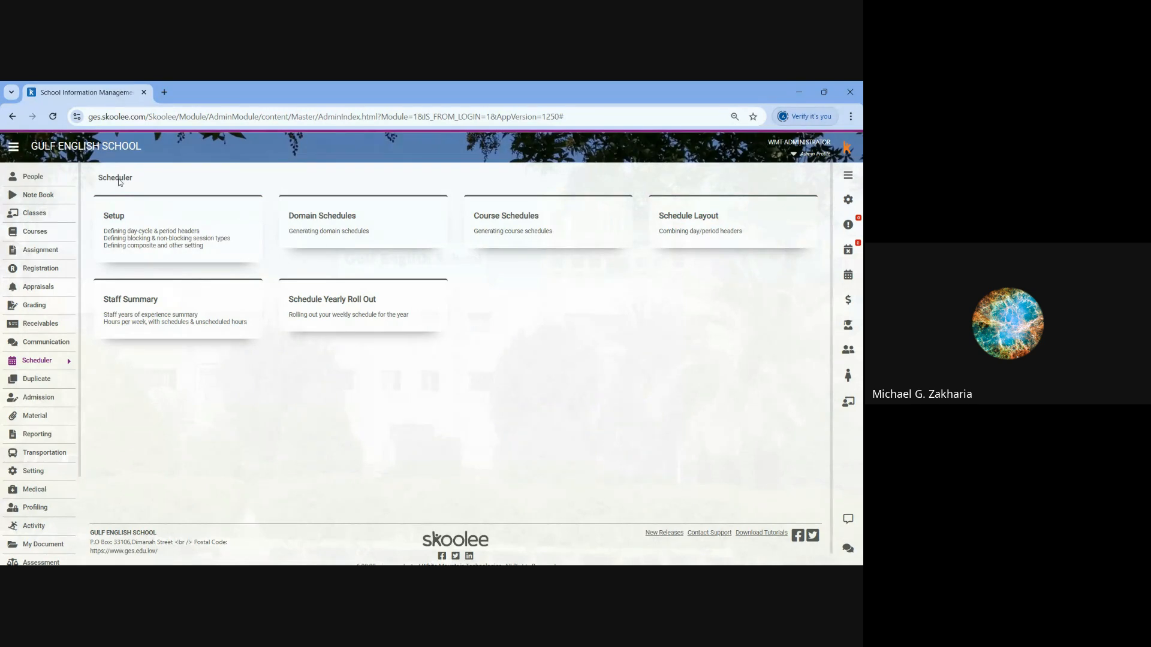
{"action": "left_click", "coordinate": [685, 210]}
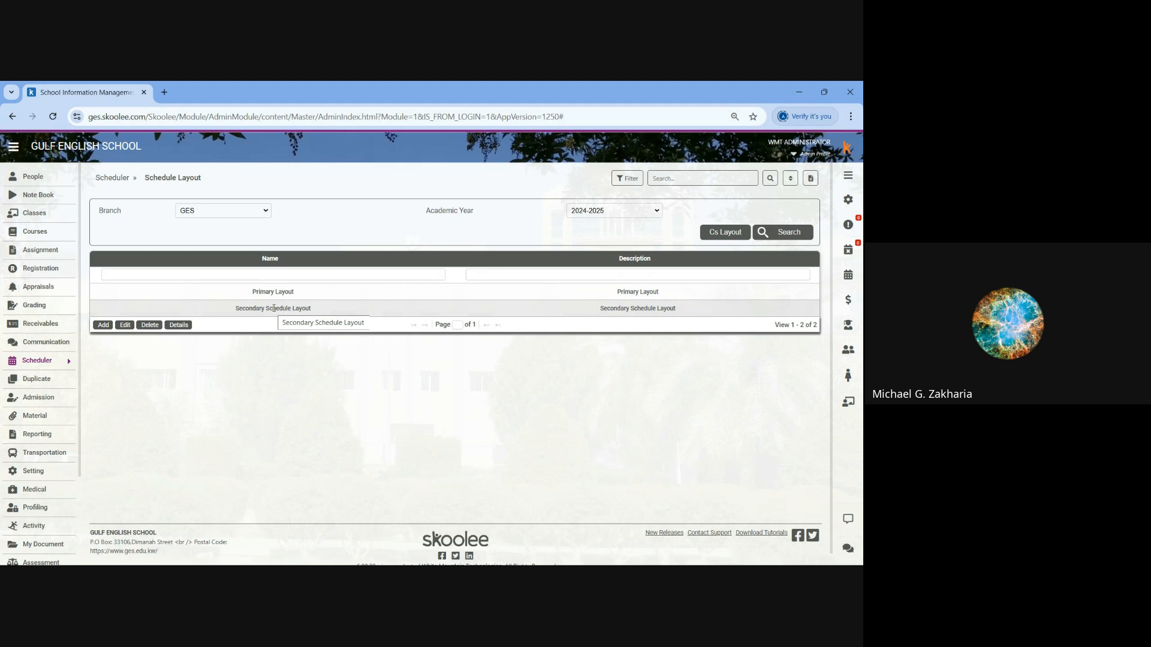
{"action": "left_click", "coordinate": [725, 232]}
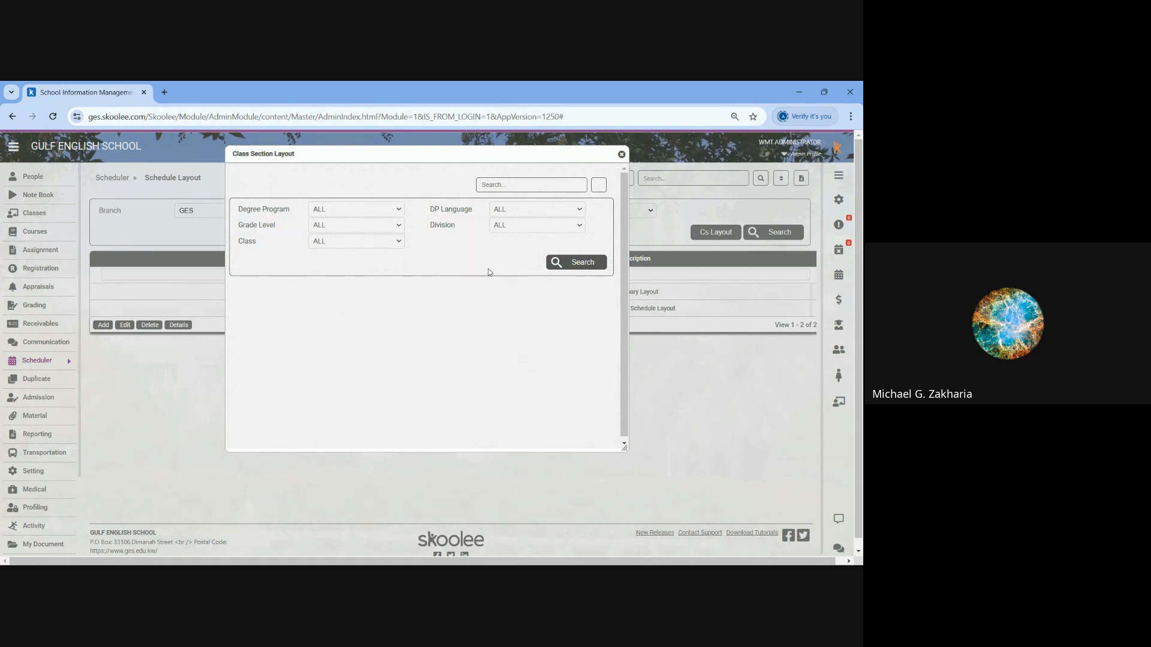
{"action": "left_click", "coordinate": [353, 225]}
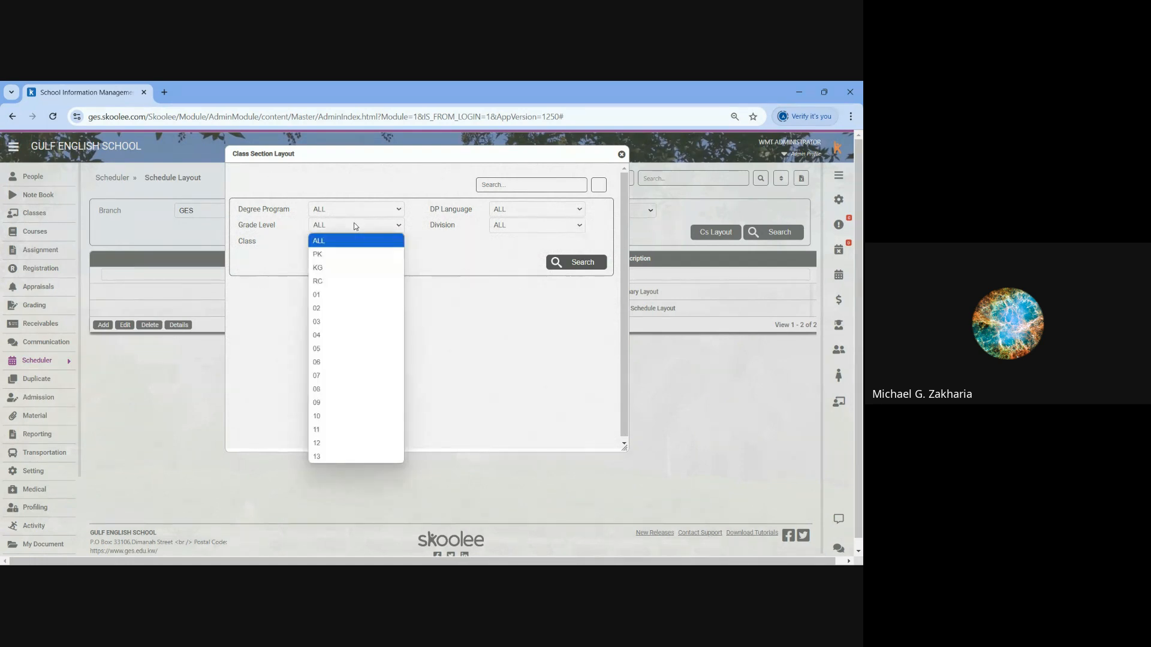
{"action": "left_click", "coordinate": [503, 226]}
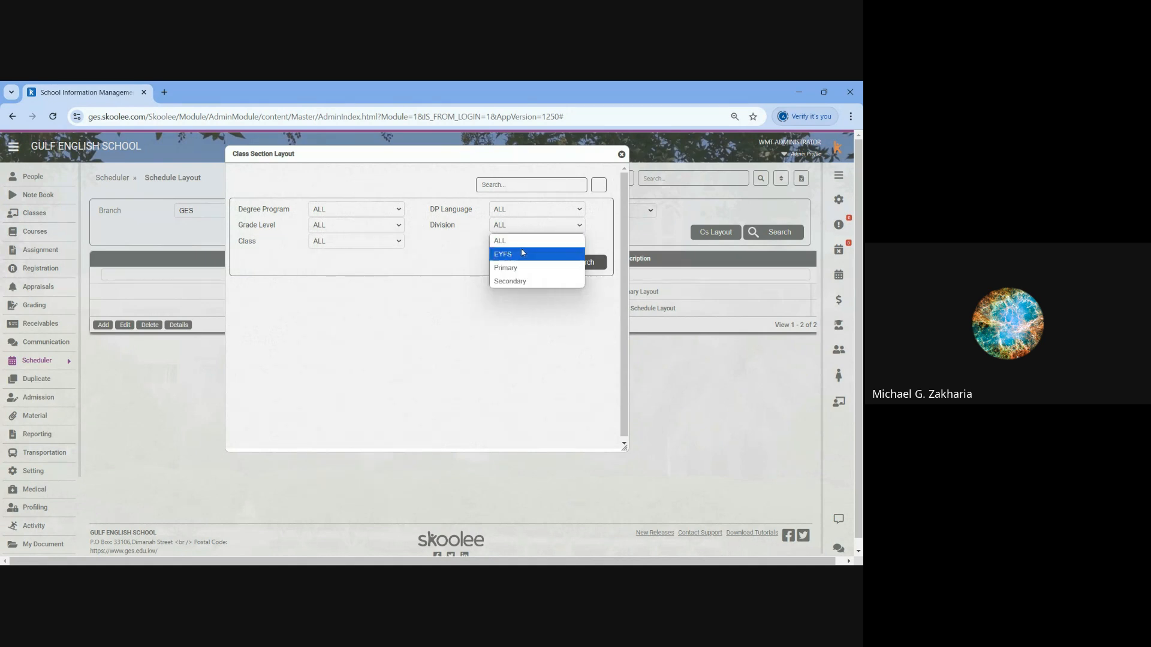
{"action": "left_click", "coordinate": [531, 251]}
{"action": "left_click", "coordinate": [569, 263]}
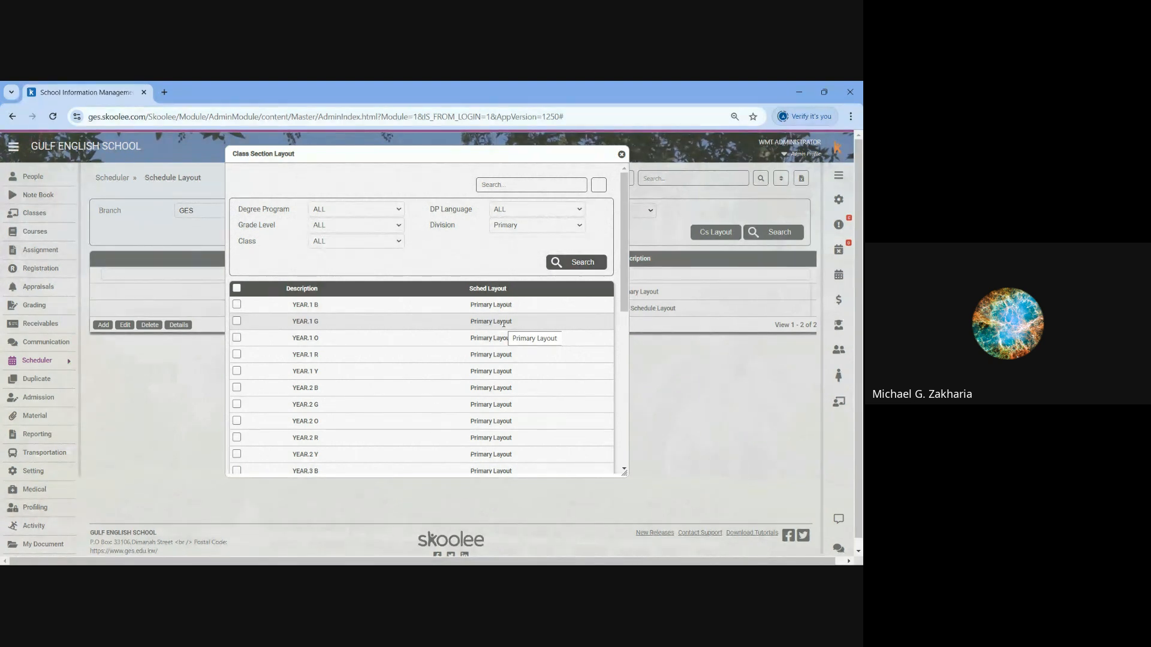
- Check which schedule layouts can be assigned to the YEAR.2 G section and close the class section layouts
{"action": "double_click", "coordinate": [512, 411]}
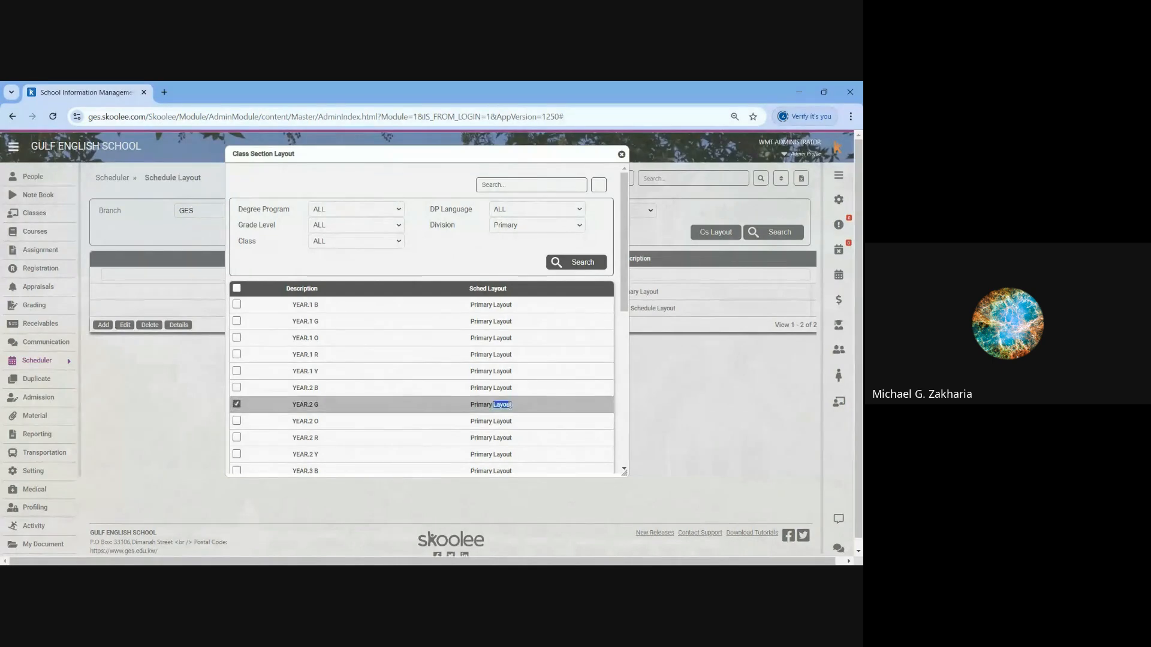
{"action": "left_click", "coordinate": [509, 405]}
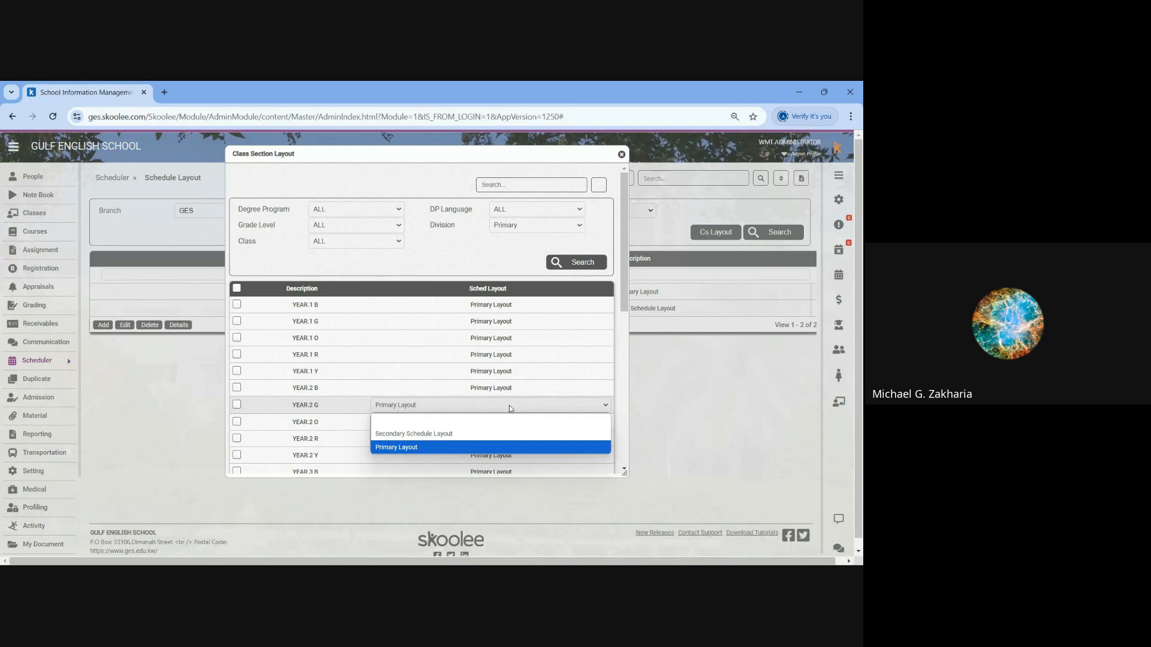
{"action": "left_click", "coordinate": [509, 405]}
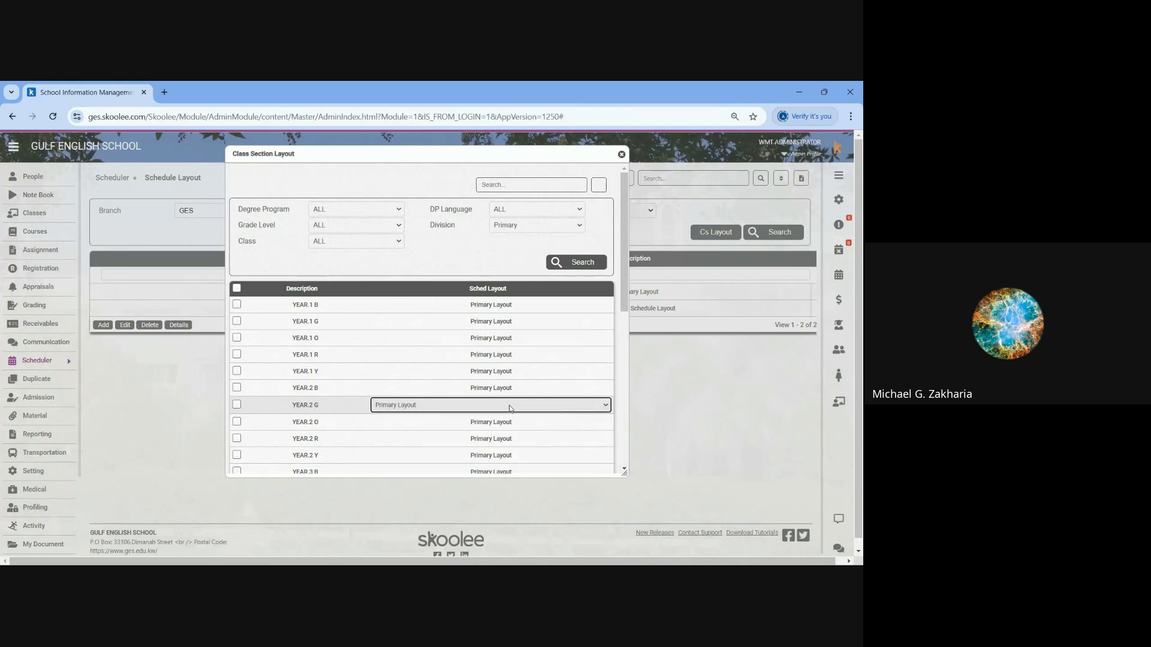
{"action": "left_click", "coordinate": [621, 156]}
- Open the Composite Domain page in the scheduler setup
{"action": "left_click", "coordinate": [112, 178]}
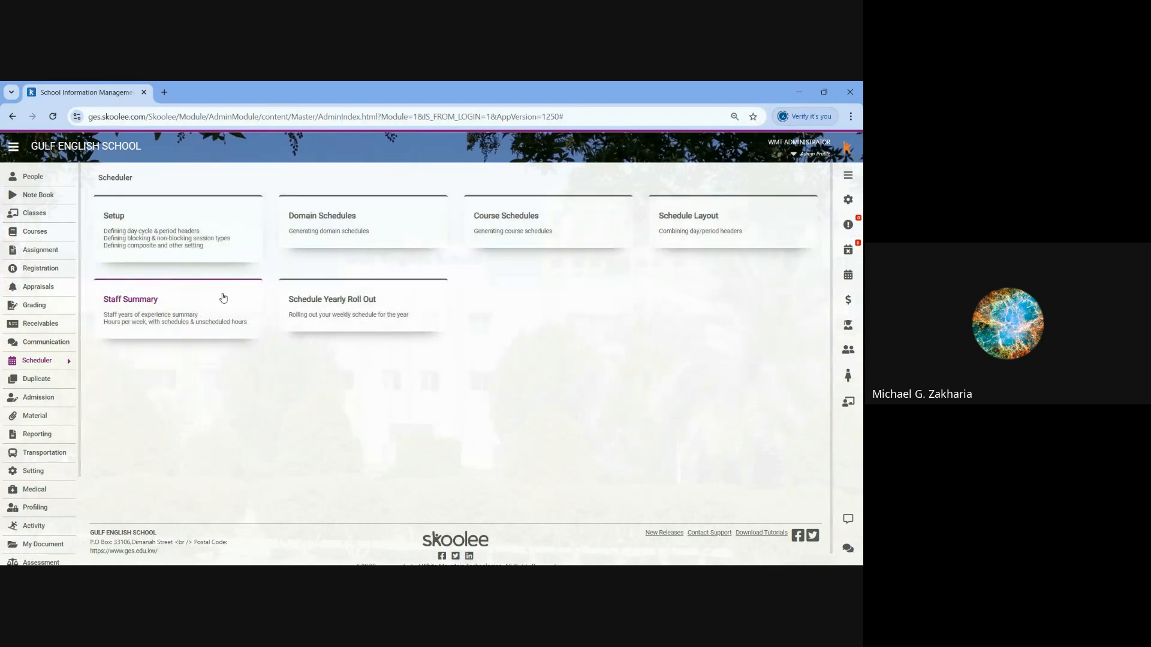
{"action": "left_click", "coordinate": [120, 218]}
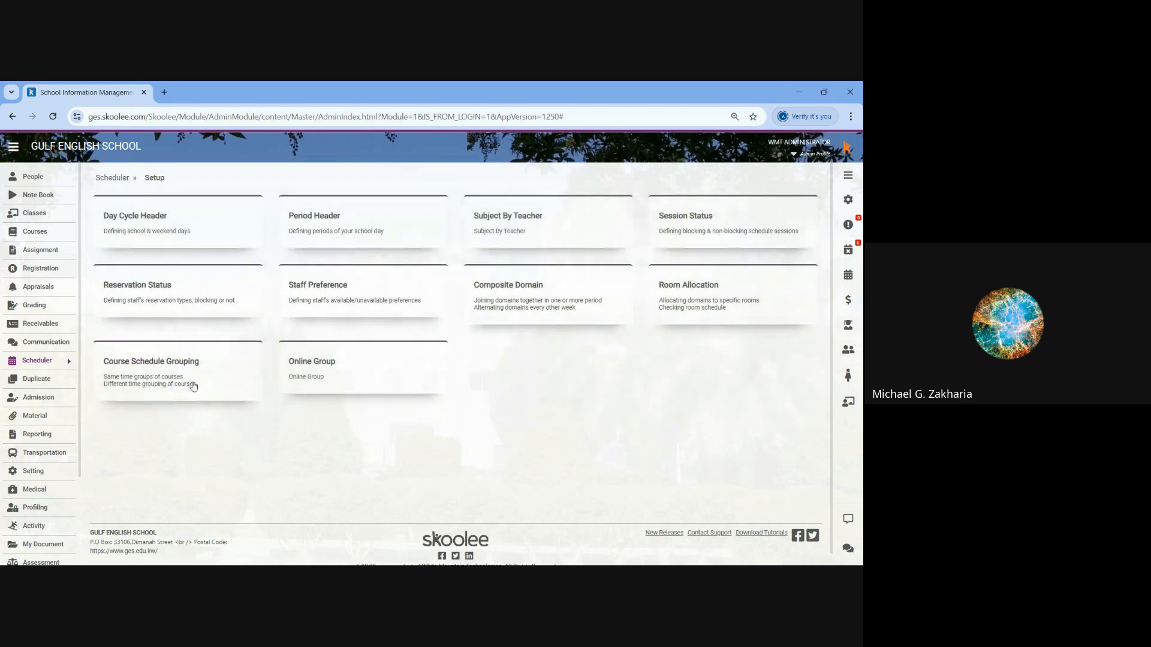
{"action": "left_click", "coordinate": [507, 289]}
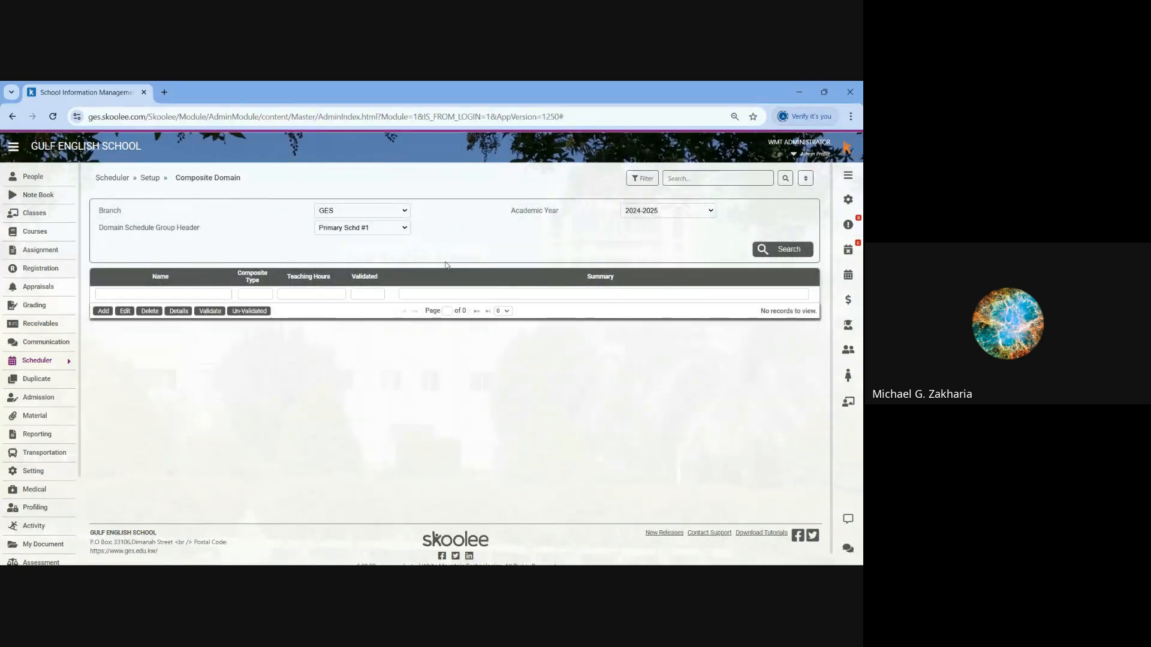
- Start adding a composite domain, enlarge the form, and read the rules for composite type E
{"action": "left_click", "coordinate": [103, 311]}
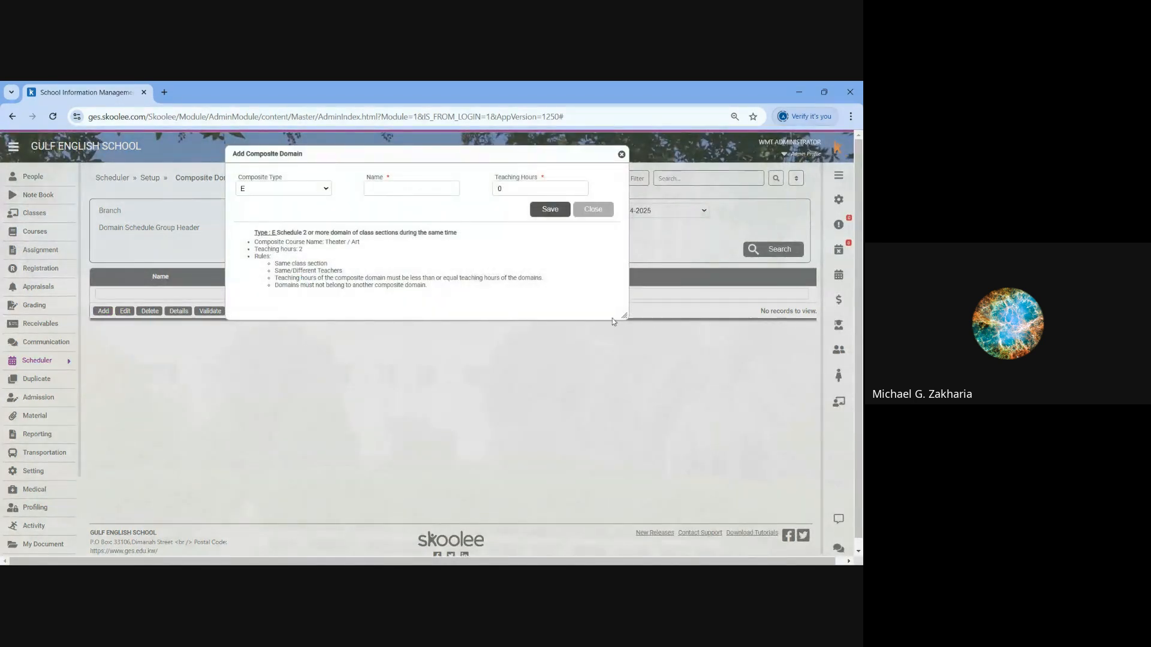
{"action": "left_click_drag", "start_coordinate": [624, 316], "coordinate": [642, 487]}
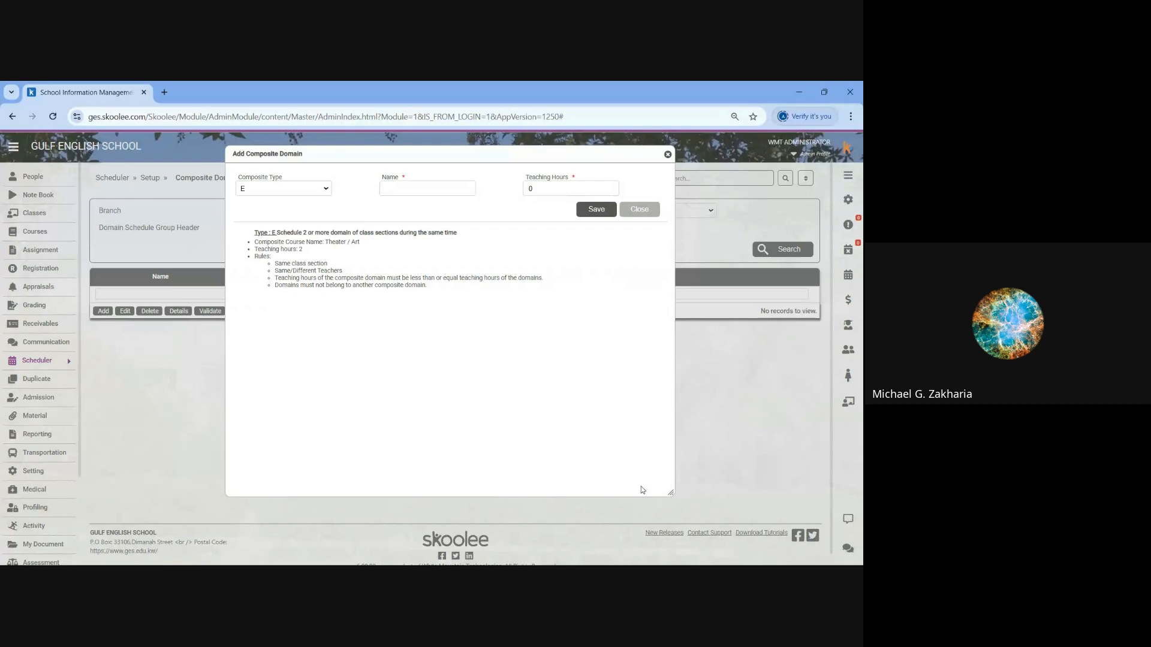
{"action": "left_click", "coordinate": [306, 189]}
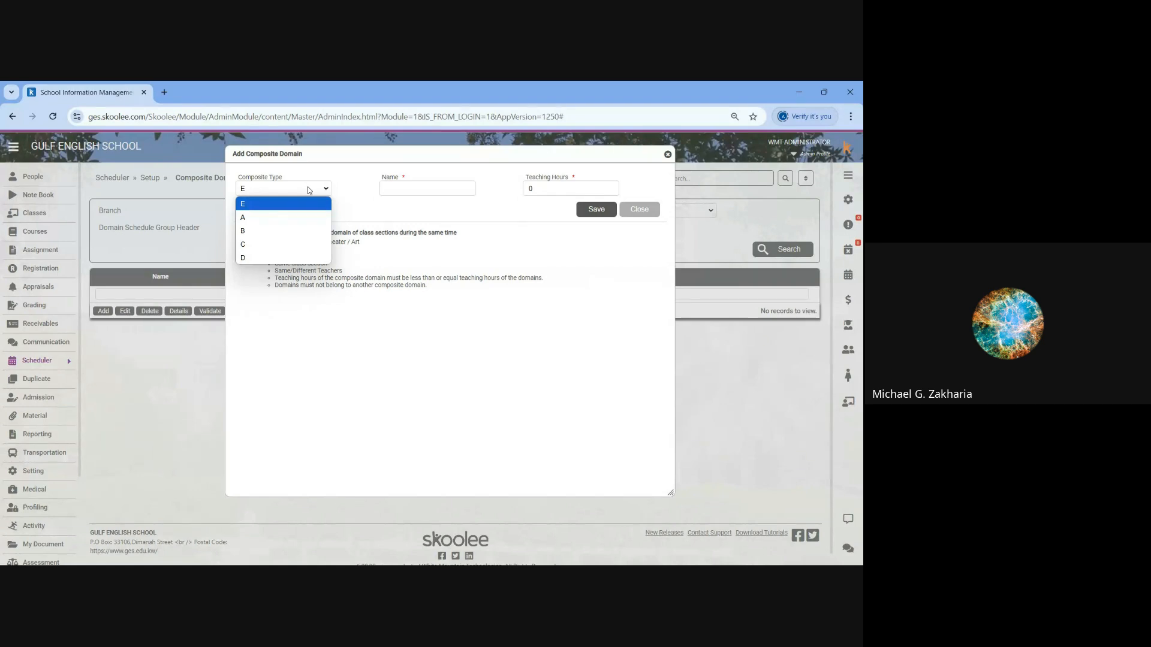
{"action": "left_click", "coordinate": [259, 207]}
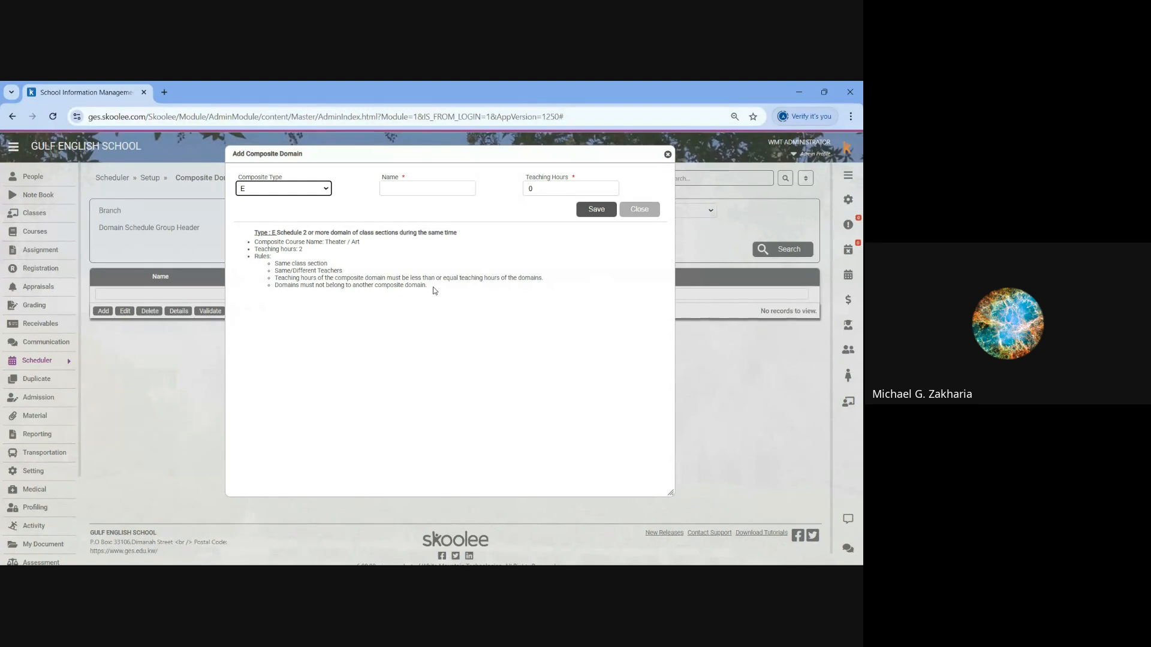
{"action": "key", "text": "ctrl+plus"}
{"action": "key", "text": "ctrl+plus"}
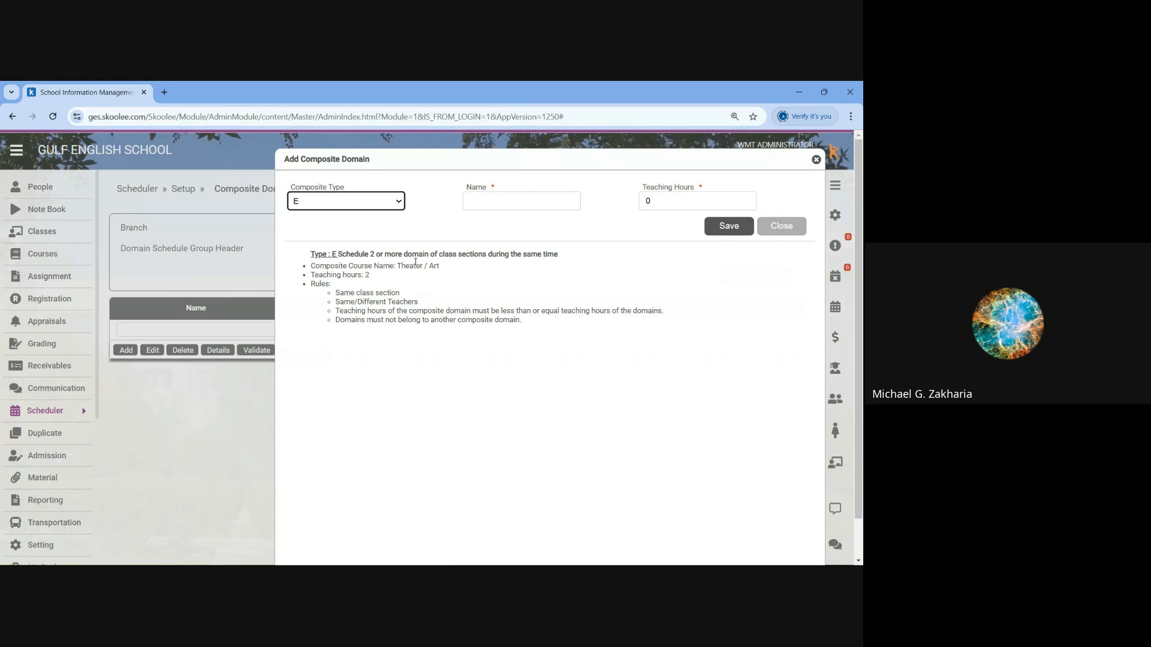
- Review the rules for composite type A and close the composite domain form without saving
{"action": "left_click", "coordinate": [331, 204]}
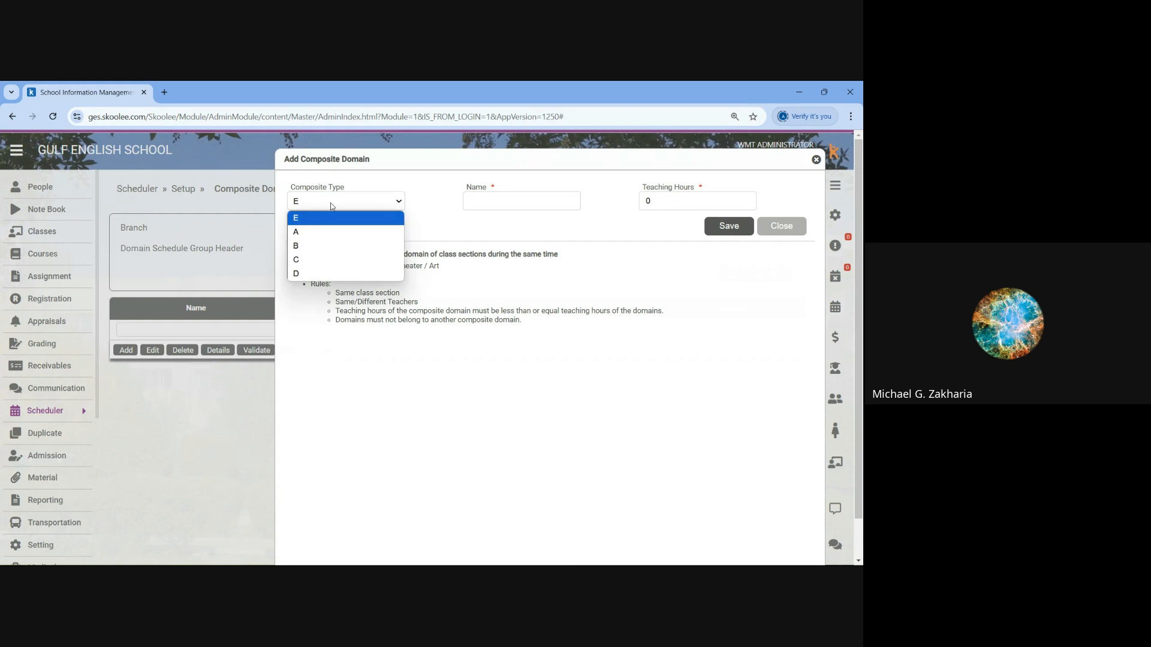
{"action": "left_click", "coordinate": [321, 235]}
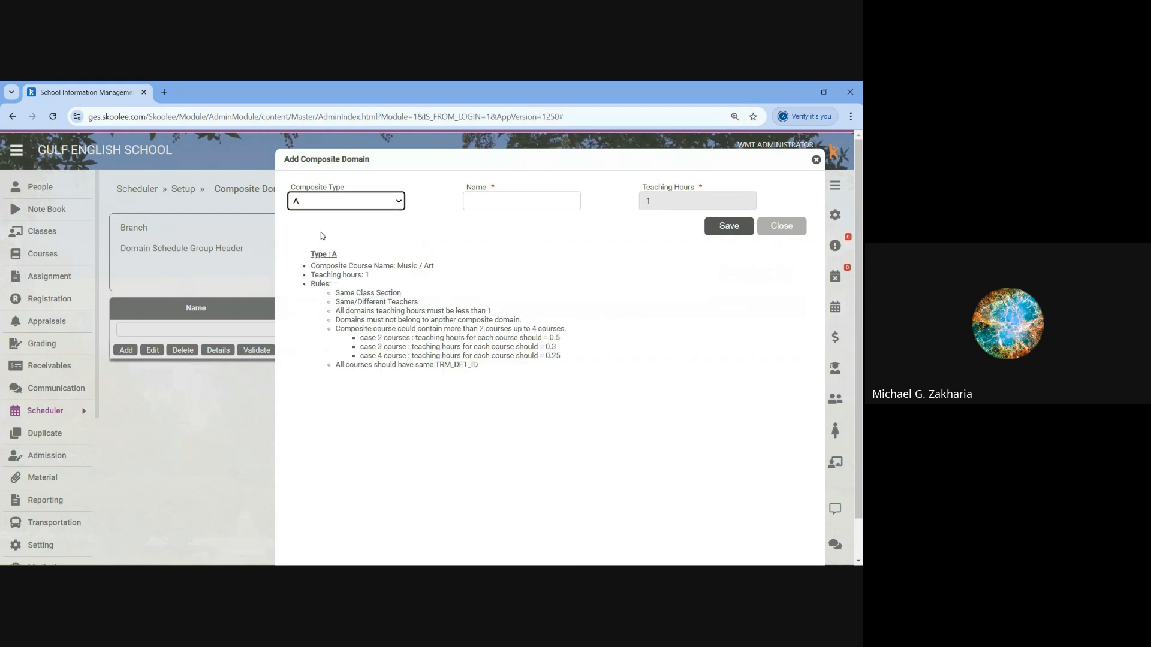
{"action": "left_click", "coordinate": [351, 204]}
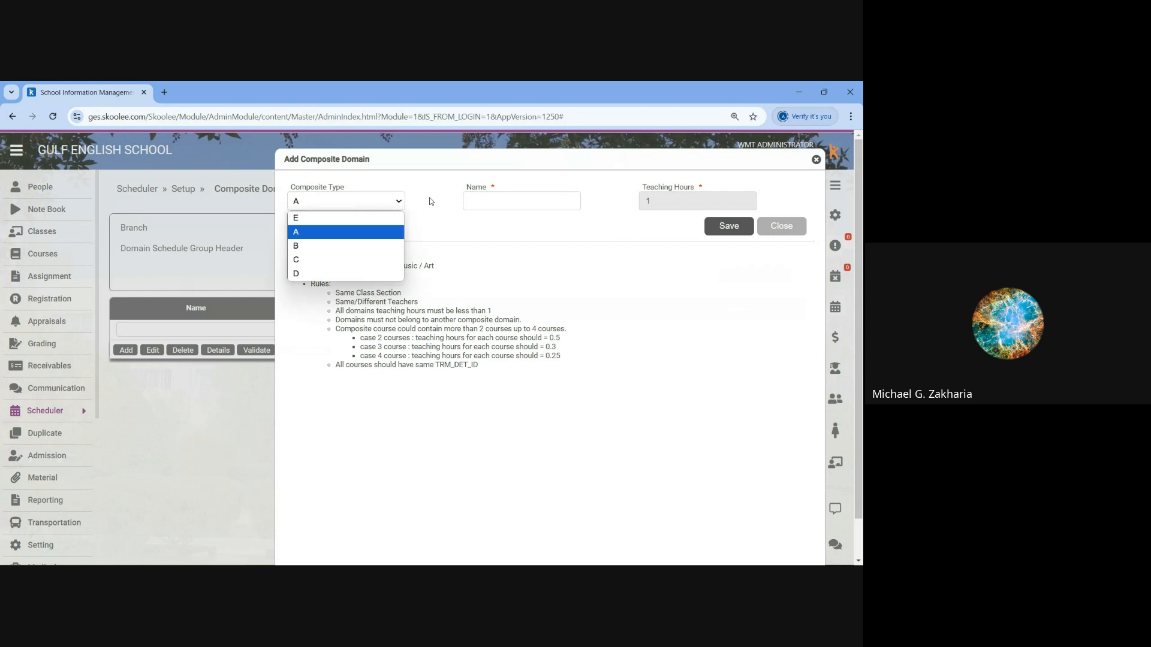
{"action": "left_click", "coordinate": [816, 159]}
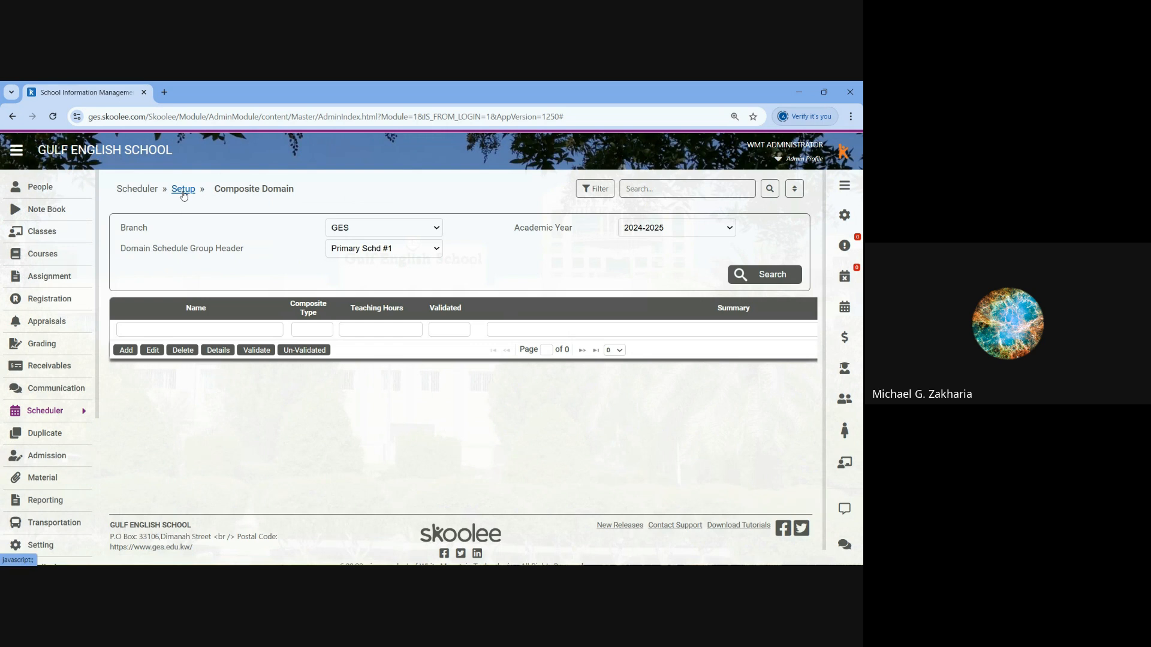
{"action": "key", "text": "ctrl+minus"}
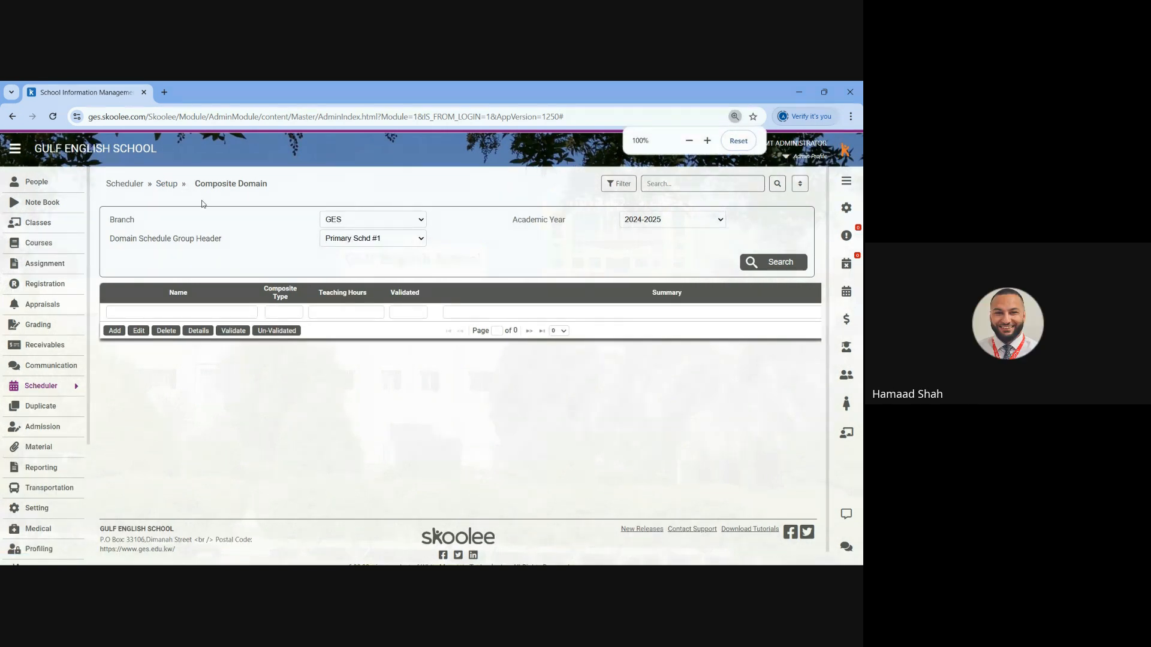
{"action": "key", "text": "ctrl+minus"}
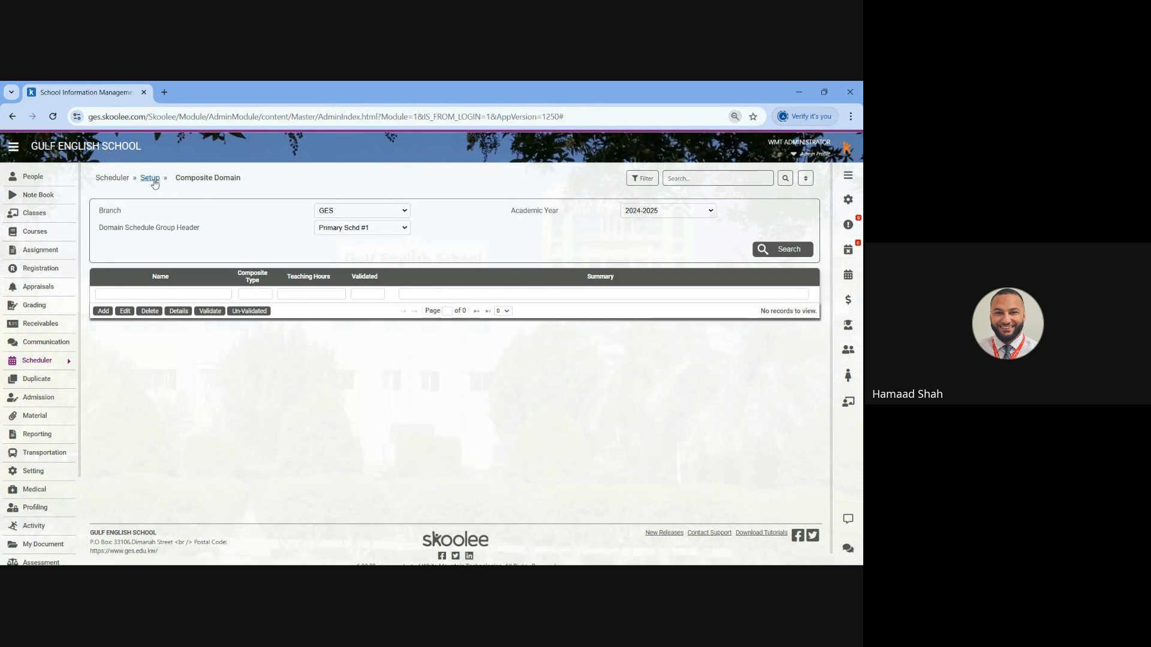
- From Domain Schedules, open the CS Schedule of Primary Schd #1 and display the YEAR.1 B class section
{"action": "left_click", "coordinate": [115, 179]}
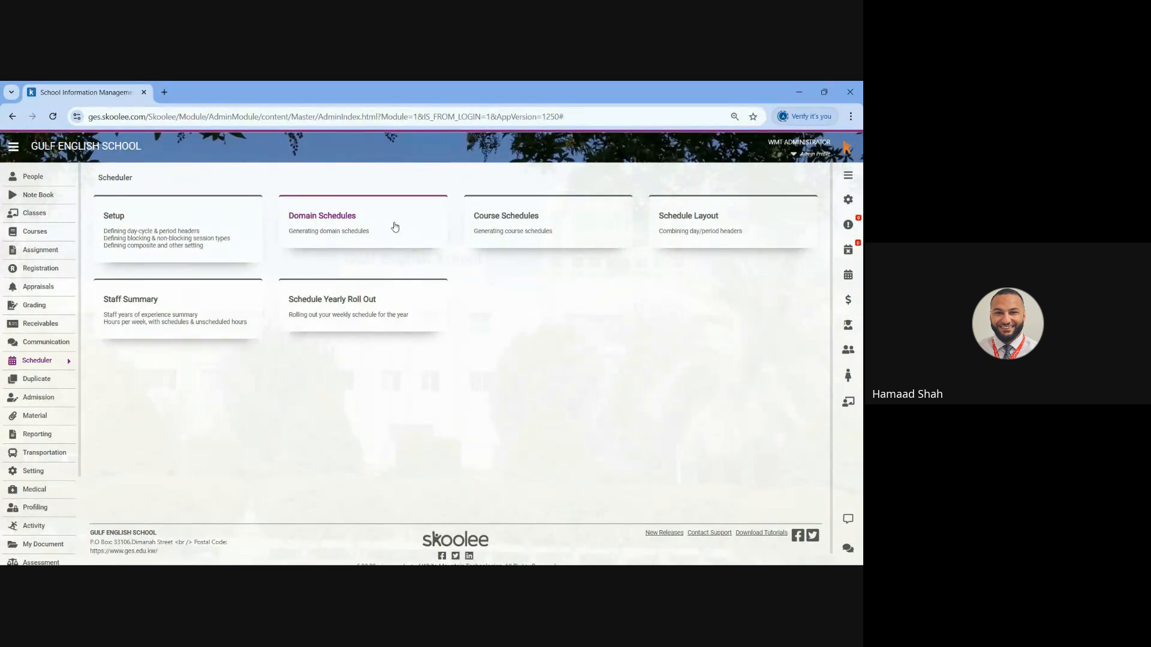
{"action": "left_click", "coordinate": [330, 219]}
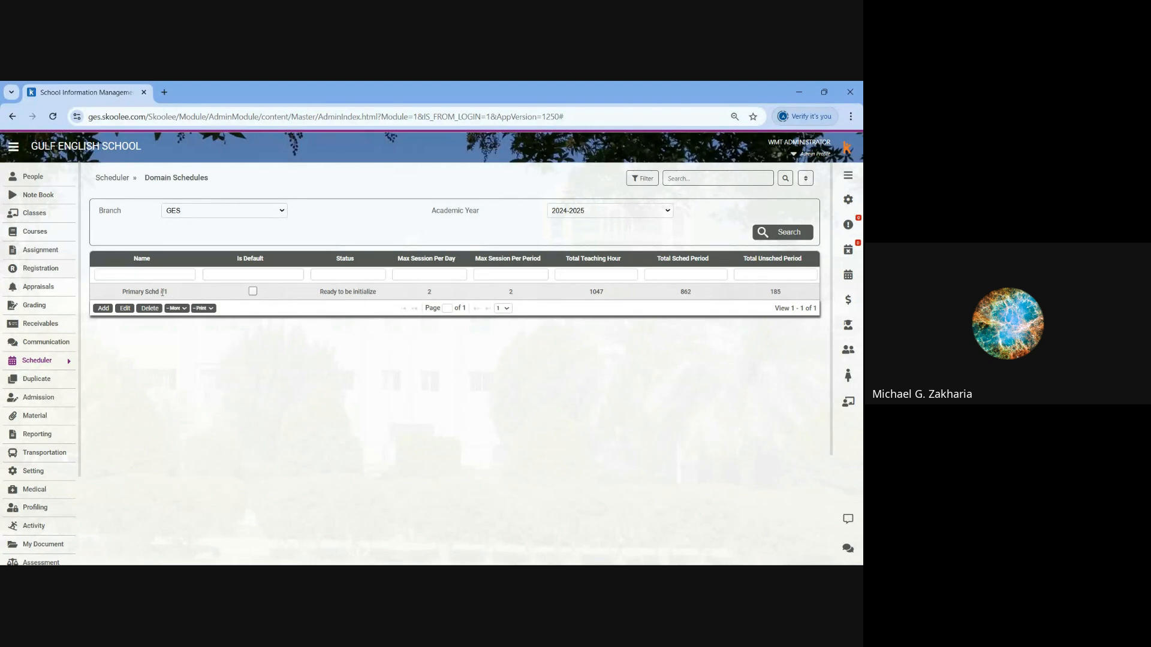
{"action": "left_click", "coordinate": [165, 293]}
{"action": "left_click", "coordinate": [177, 308]}
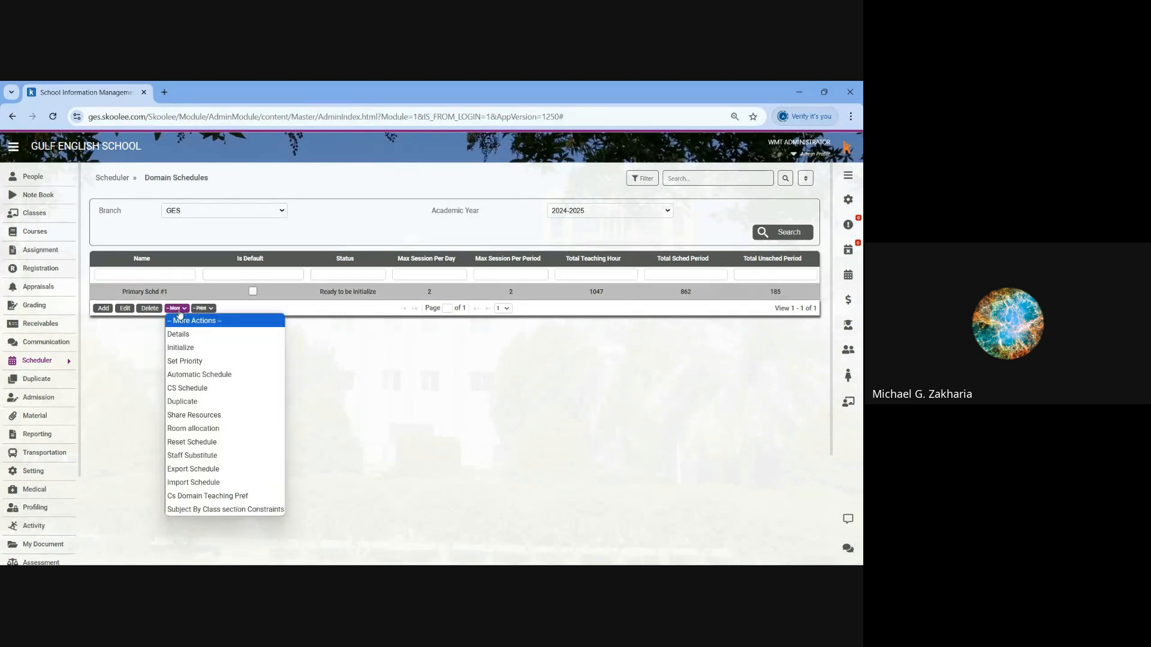
{"action": "left_click", "coordinate": [188, 389]}
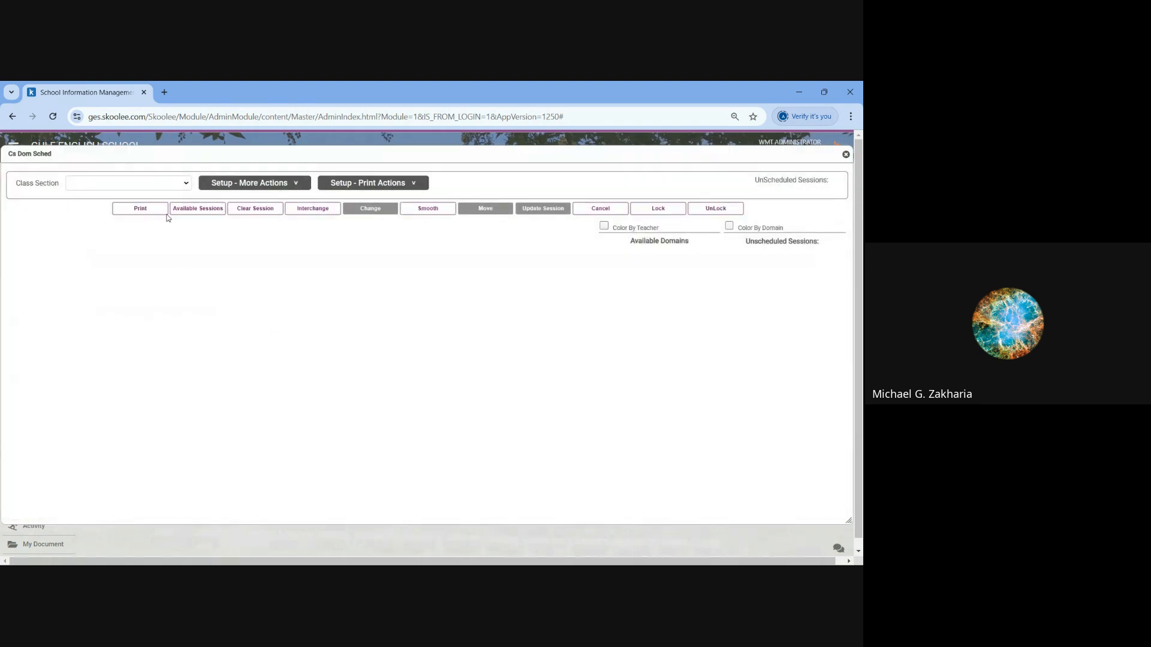
{"action": "left_click", "coordinate": [168, 184]}
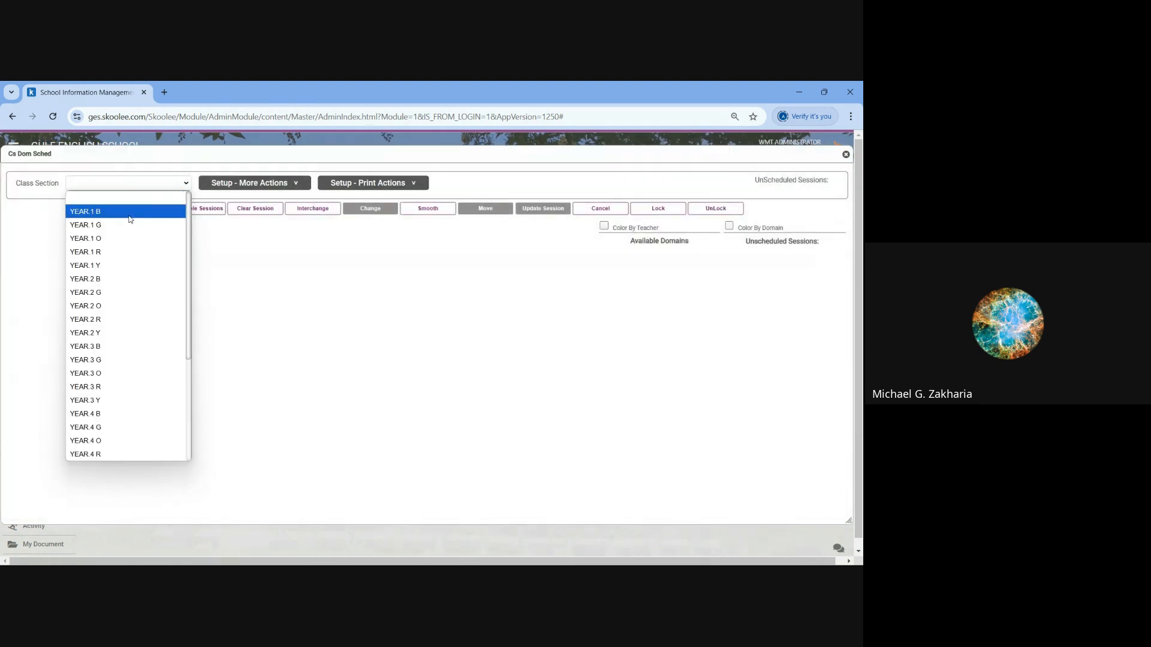
{"action": "left_click", "coordinate": [95, 213]}
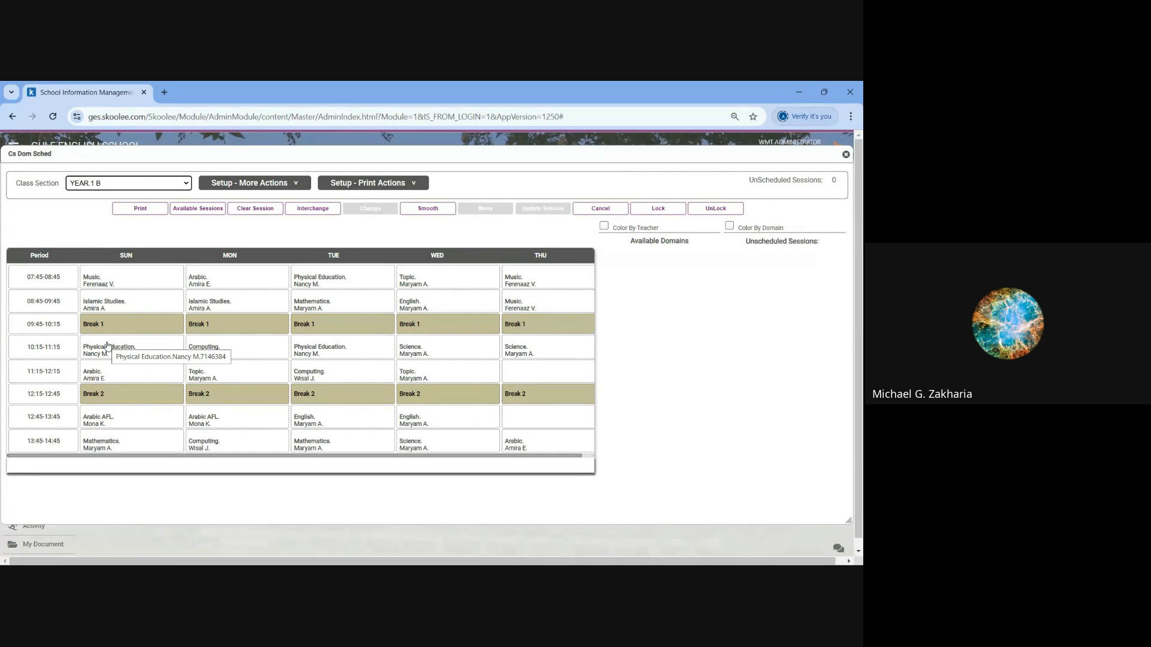
- View the YEAR.1 B timetable coloured by teacher and by domain, remove the colouring, and close the schedule
{"action": "left_click", "coordinate": [730, 226]}
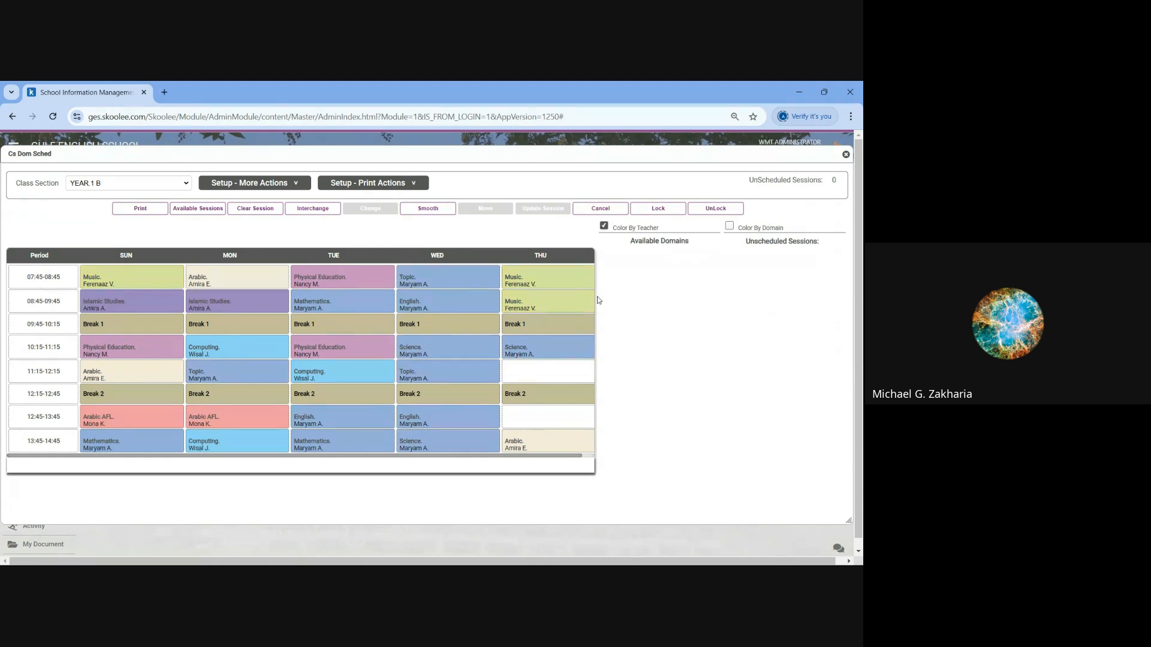
{"action": "left_click", "coordinate": [730, 226]}
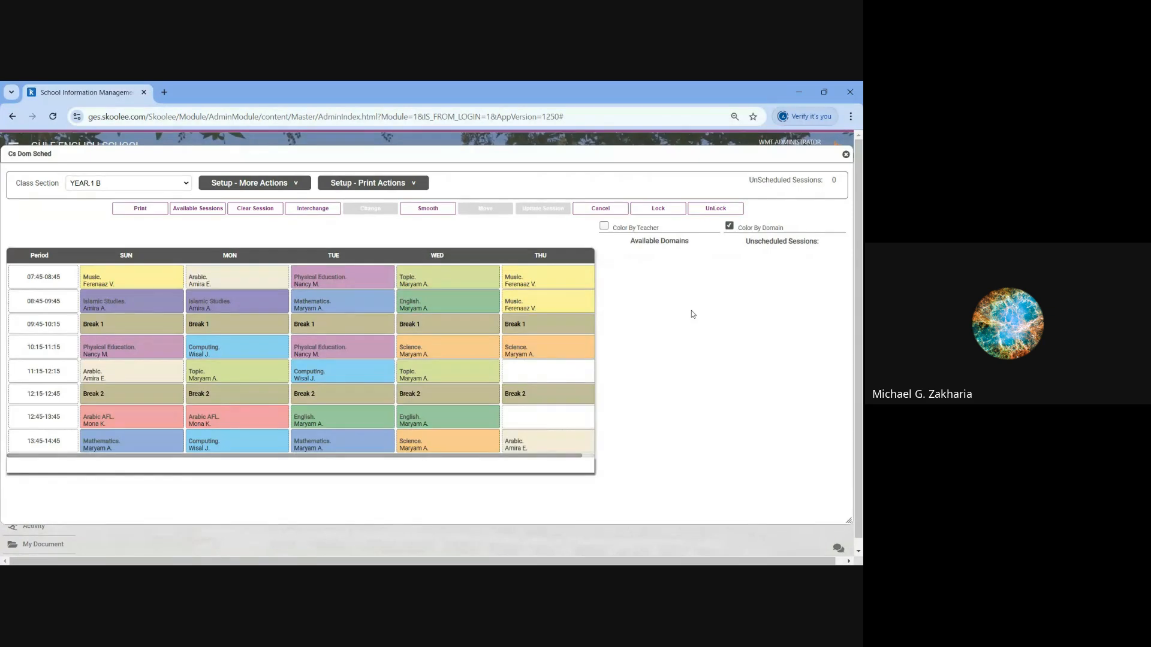
{"action": "left_click", "coordinate": [730, 227]}
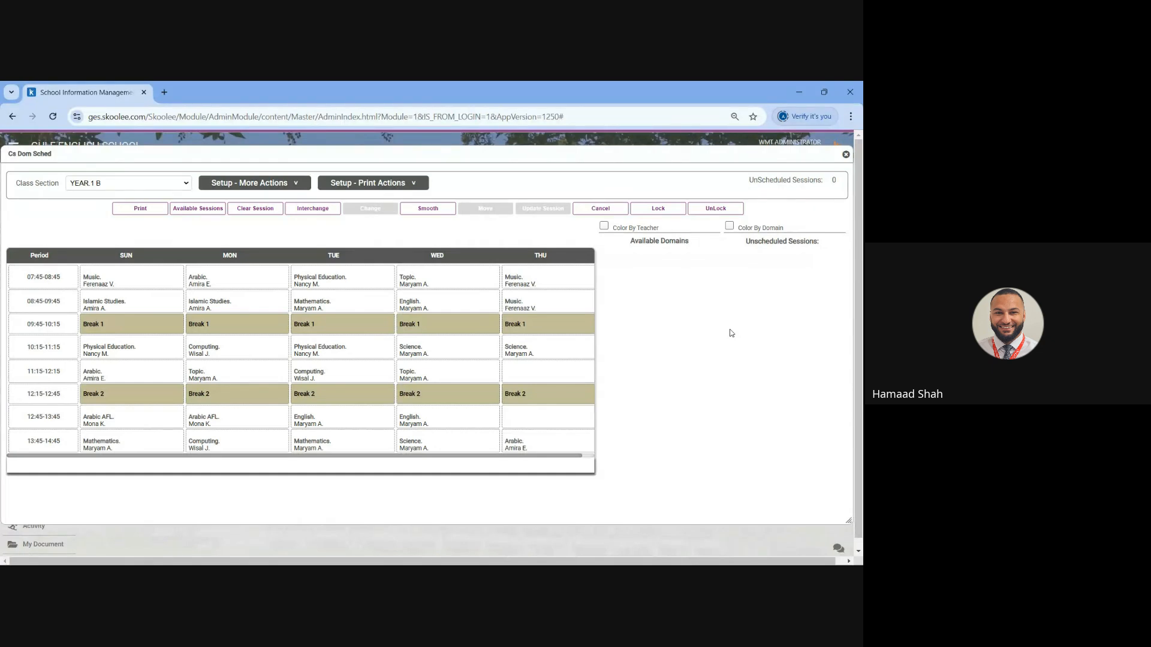
{"action": "left_click", "coordinate": [846, 156]}
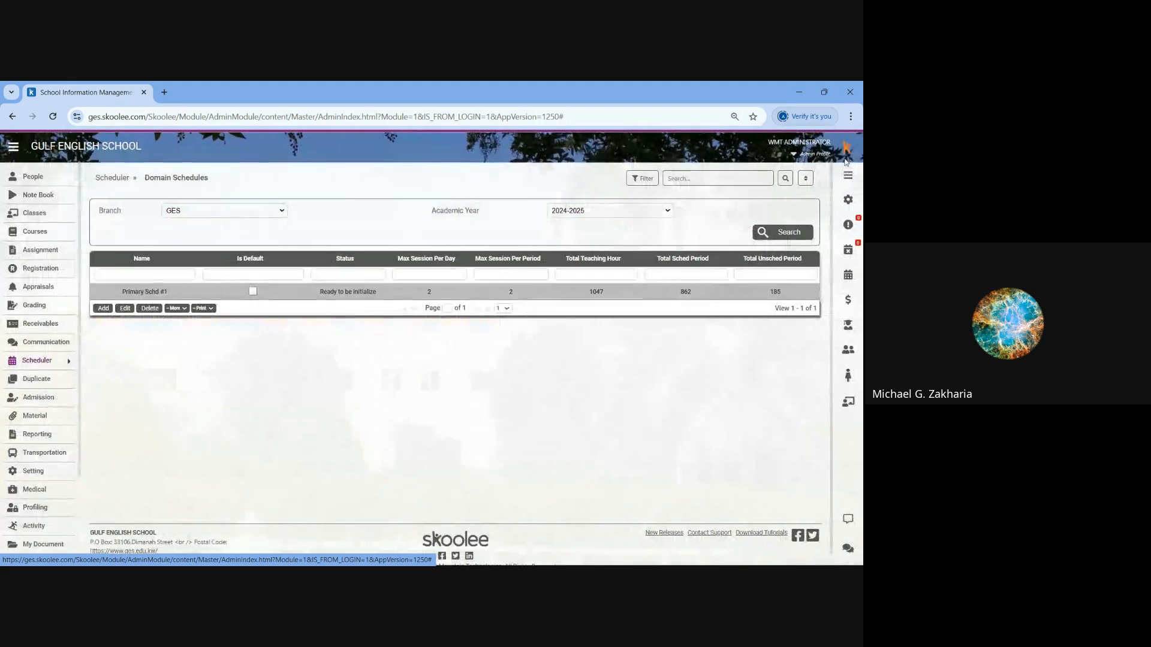
- Check the print actions available for Primary Schd #1 and go to the scheduler's Course Schedules
{"action": "left_click", "coordinate": [204, 308]}
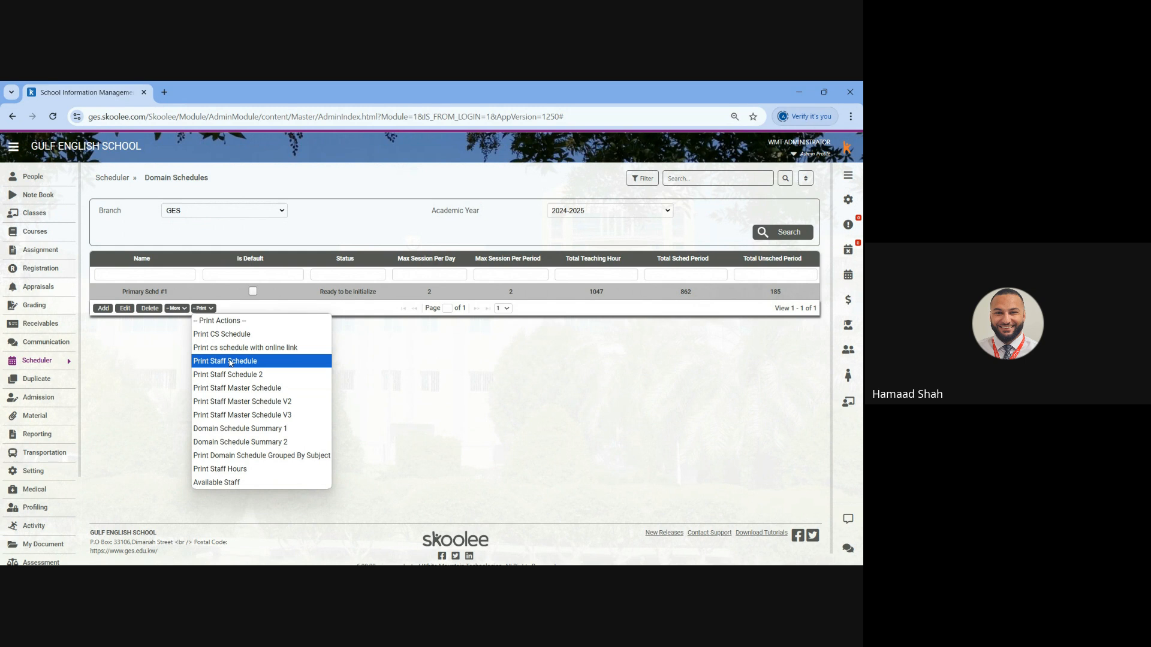
{"action": "left_click", "coordinate": [112, 178]}
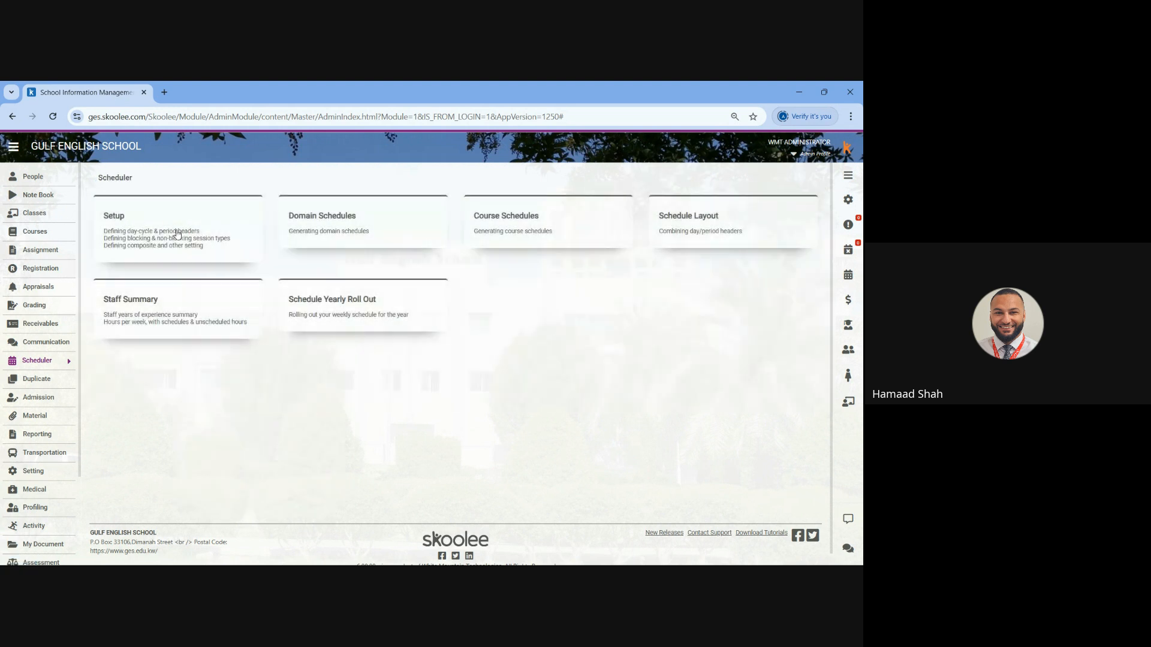
{"action": "left_click", "coordinate": [499, 217]}
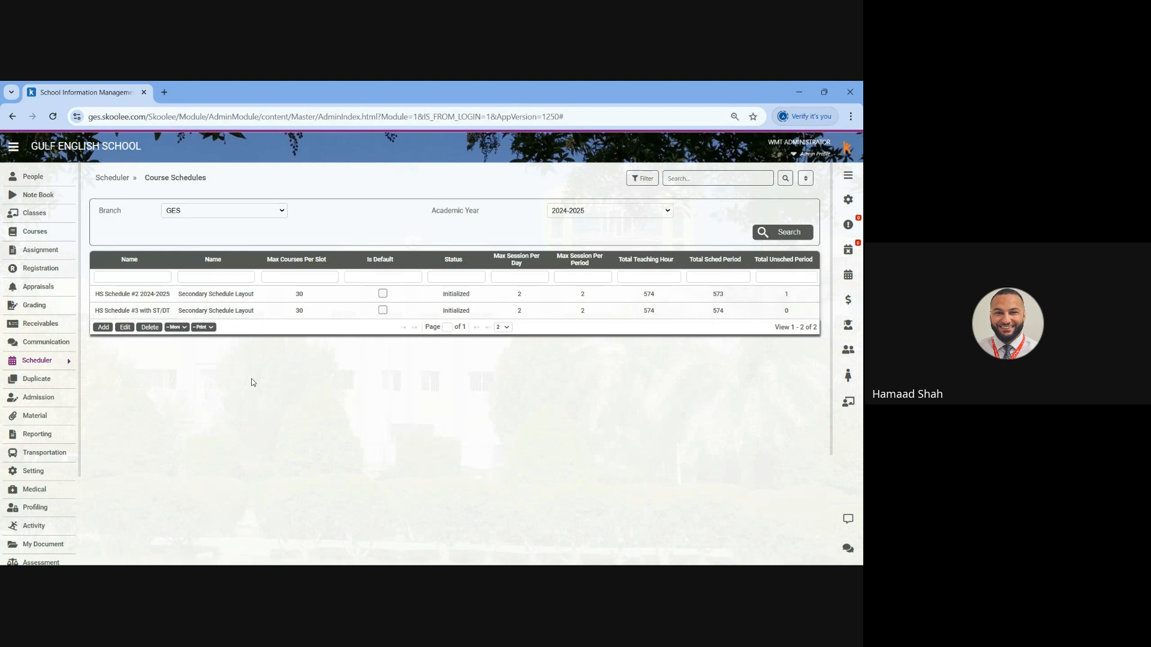
- Open the CRS Schedule of HS Schedule #2 2024-2025 to view its class section selector, and close it
{"action": "left_click", "coordinate": [194, 310]}
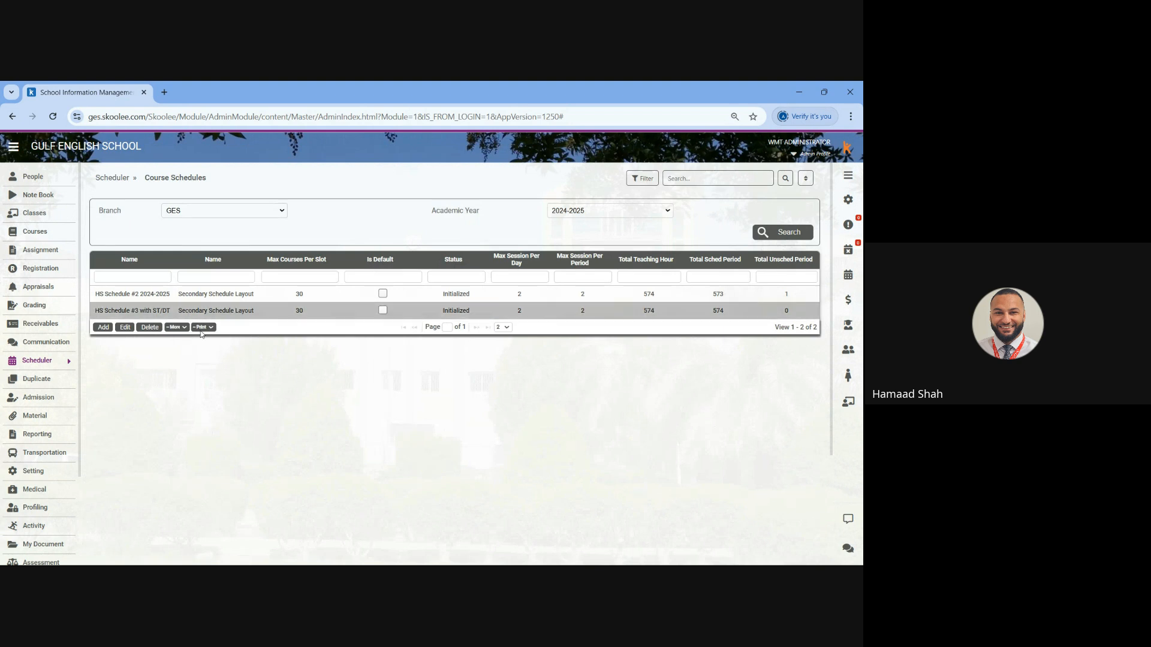
{"action": "left_click", "coordinate": [195, 294]}
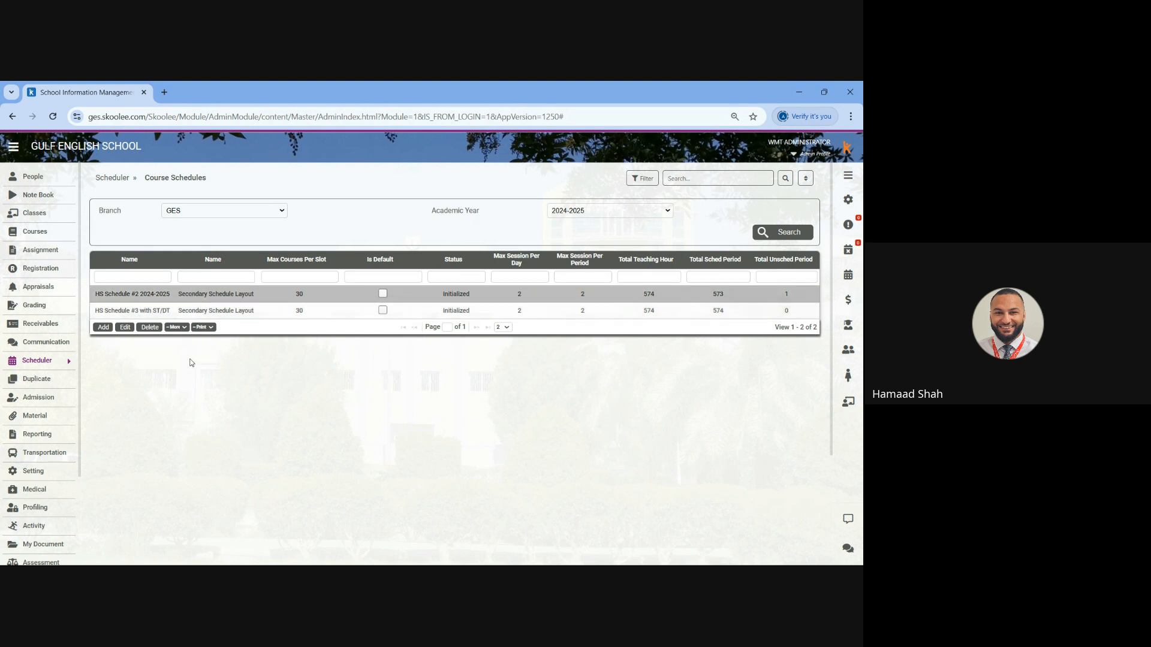
{"action": "left_click", "coordinate": [176, 327]}
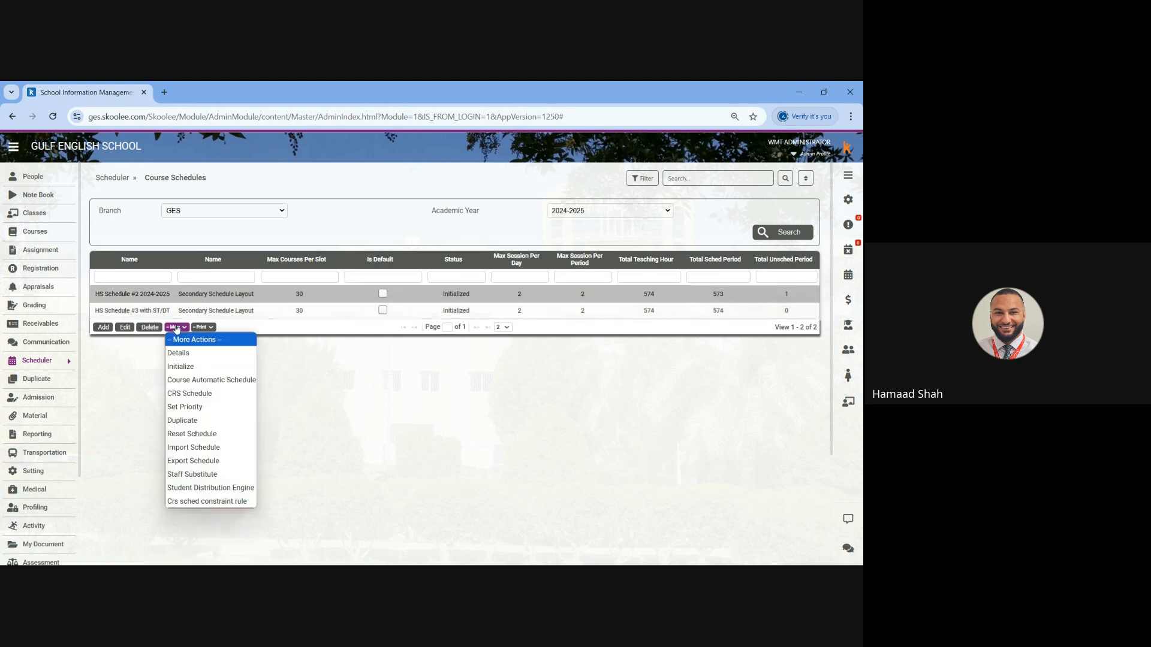
{"action": "left_click", "coordinate": [211, 395]}
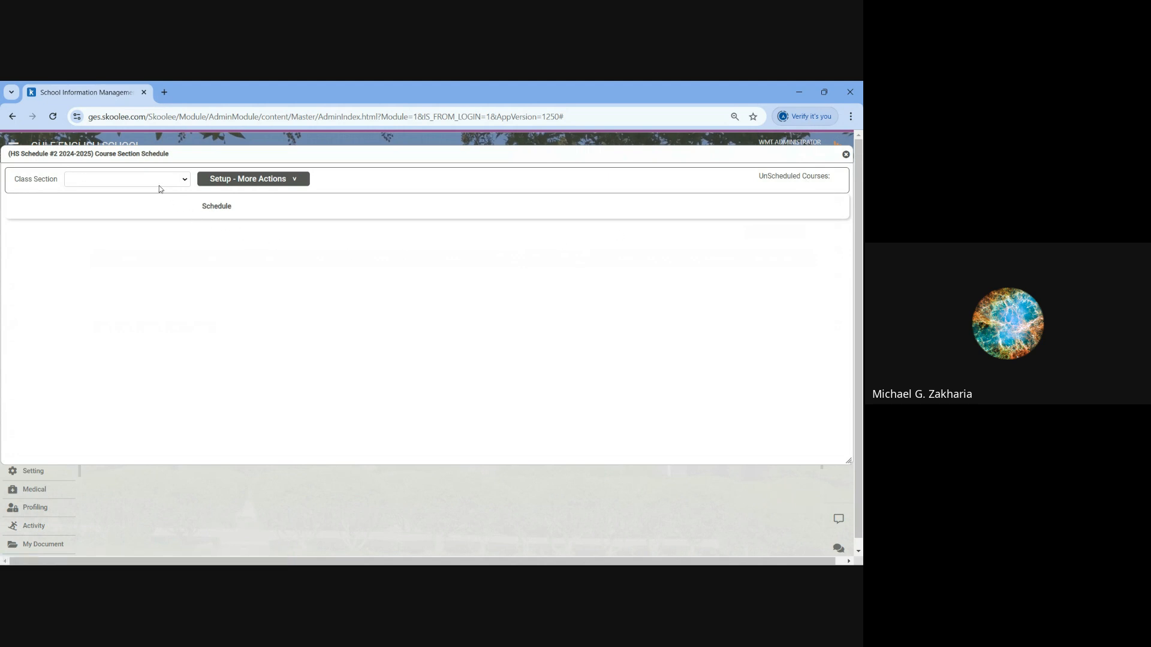
{"action": "left_click", "coordinate": [845, 156]}
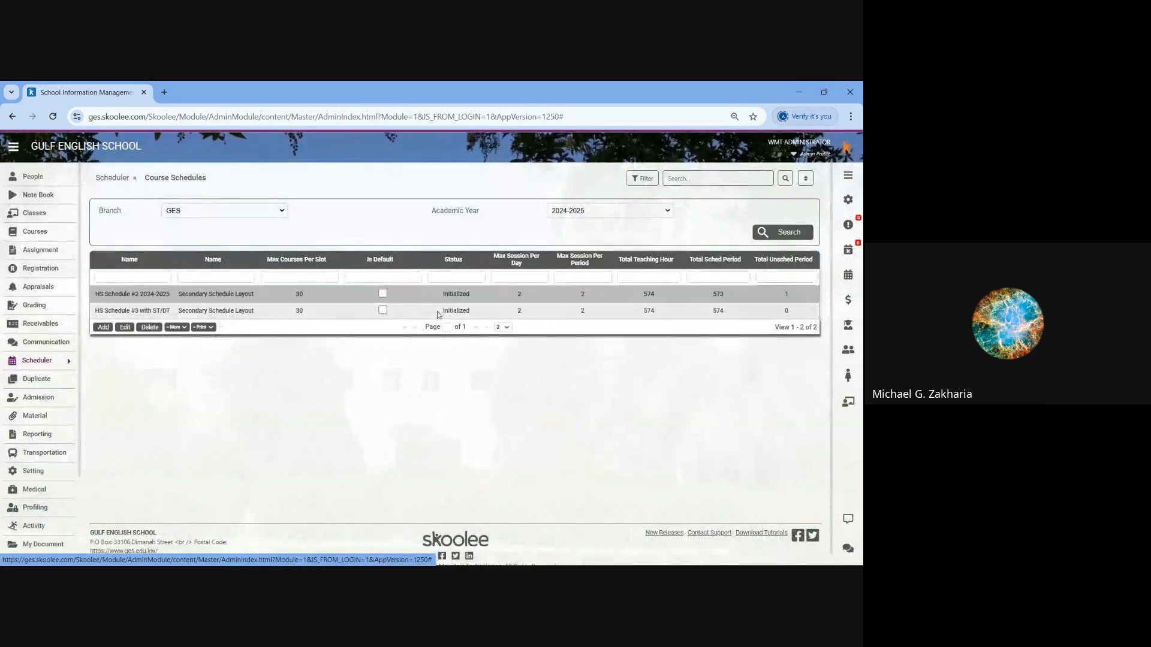
- Generate the Print Staff Schedule report for HS Schedule #2 2024-2025 and return to the course schedules
{"action": "left_click", "coordinate": [207, 327]}
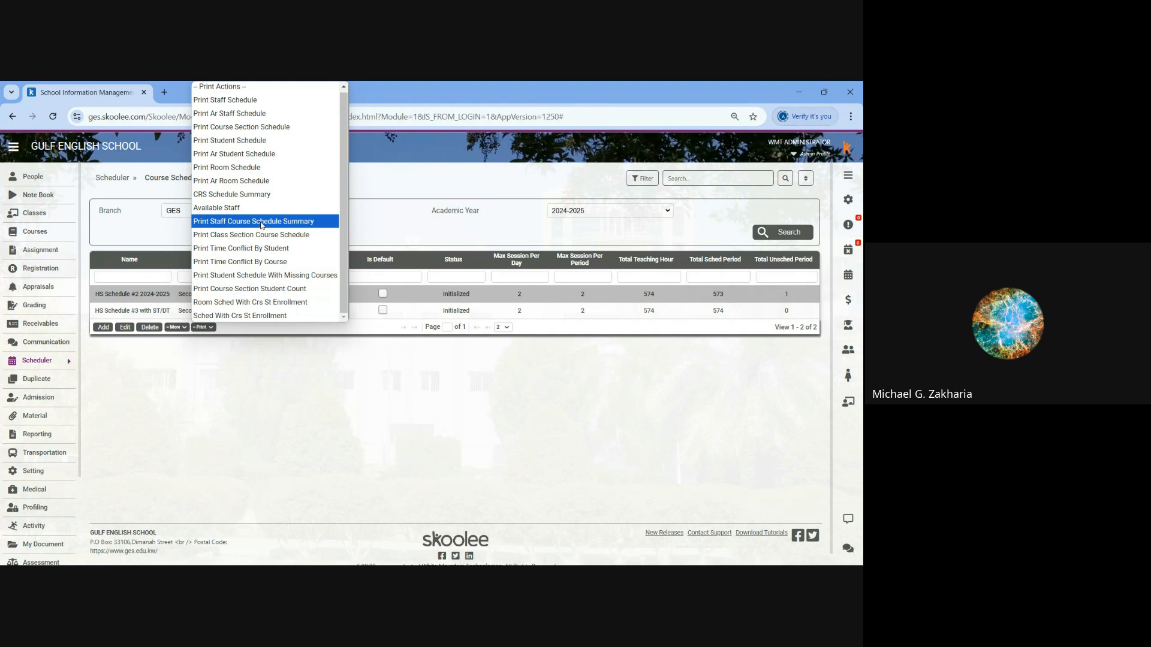
{"action": "left_click", "coordinate": [221, 99]}
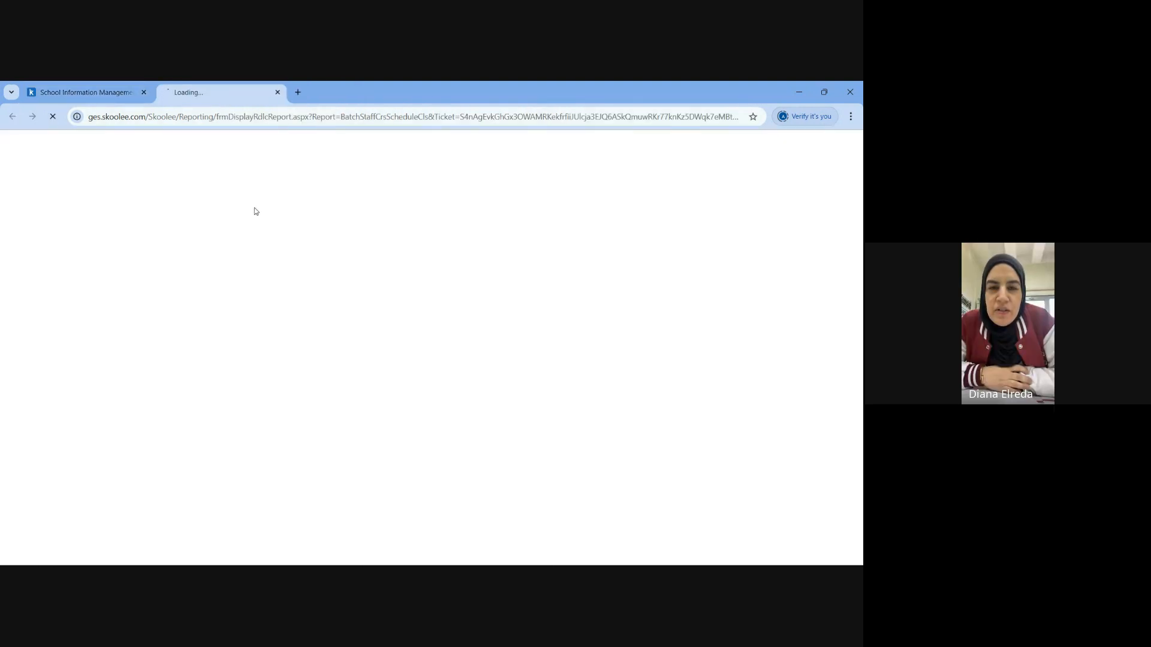
{"action": "left_click", "coordinate": [118, 93]}
- Generate the Print Course Section Schedule and Print Student Schedule reports for HS Schedule #2 2024-2025
{"action": "left_click", "coordinate": [204, 327]}
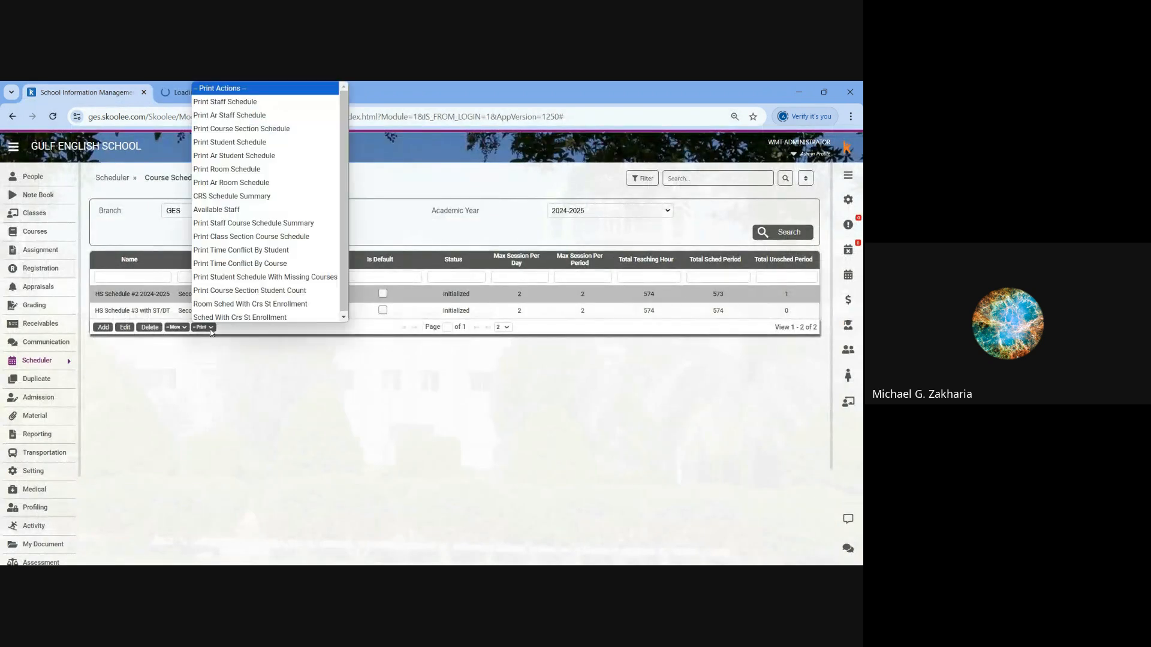
{"action": "left_click", "coordinate": [214, 127]}
{"action": "left_click", "coordinate": [104, 95]}
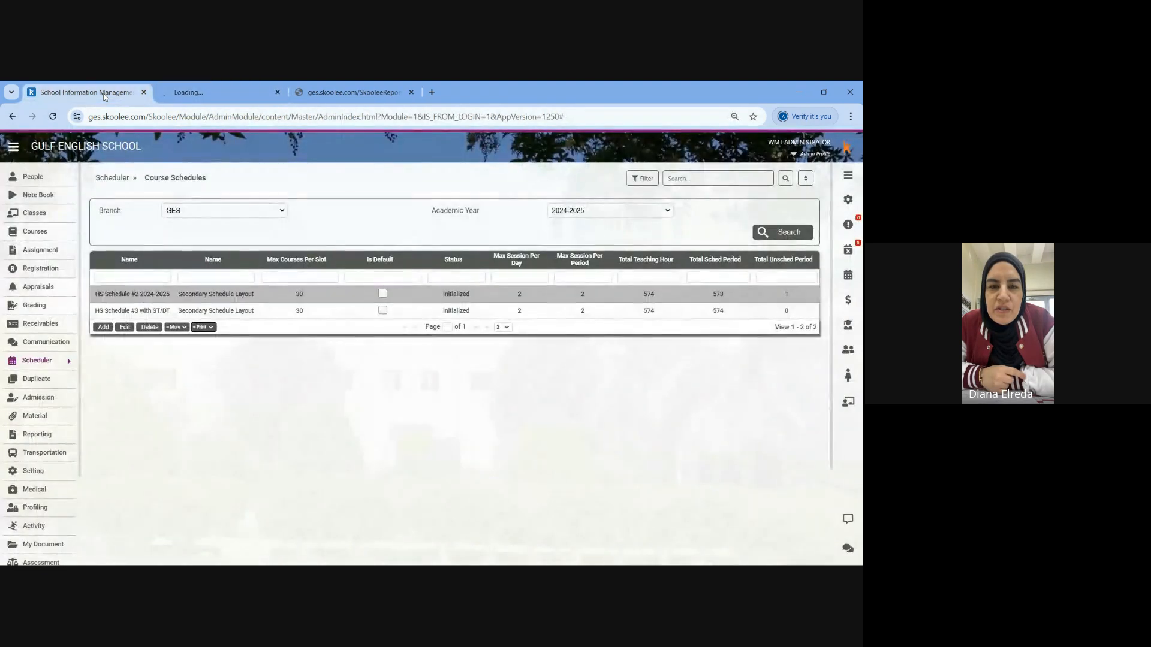
{"action": "left_click", "coordinate": [204, 327]}
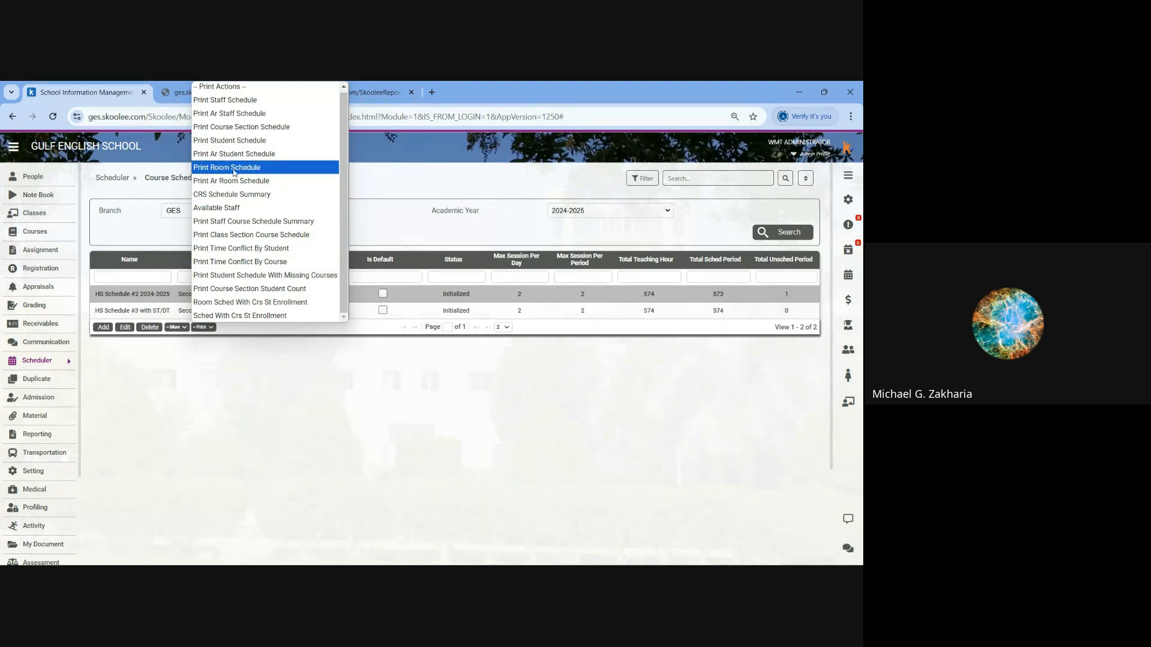
{"action": "left_click", "coordinate": [233, 141]}
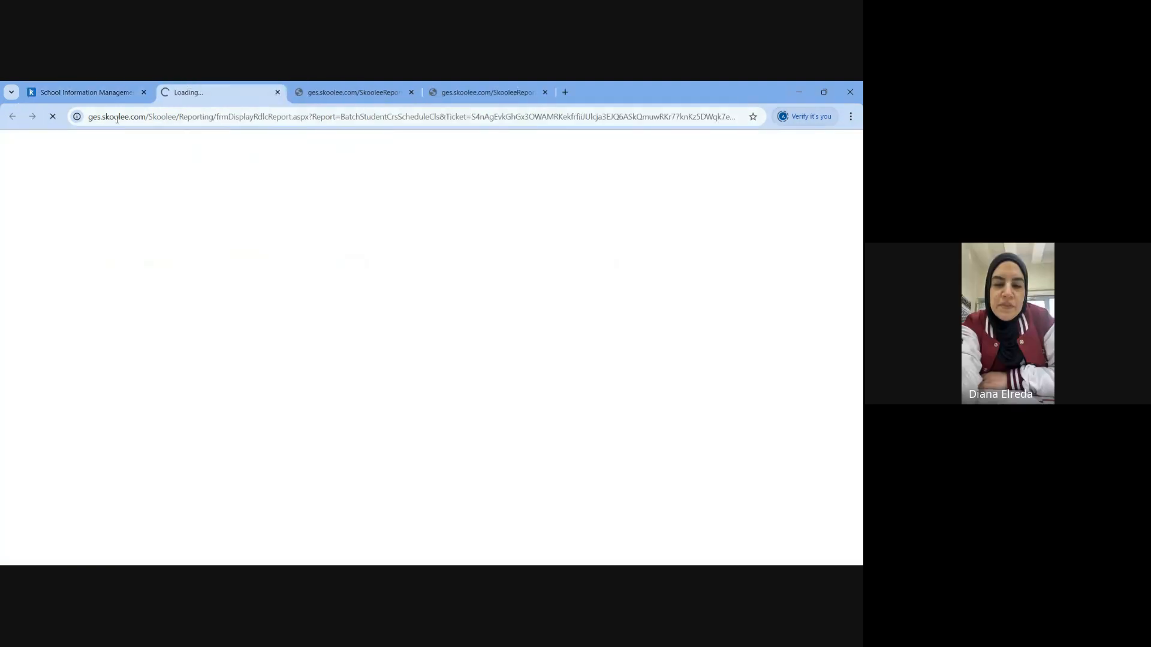
- Generate the CRS Schedule Summary and Print Staff Course Schedule Summary reports for HS Schedule #2 2024-2025 from the course schedules
{"action": "left_click", "coordinate": [105, 92]}
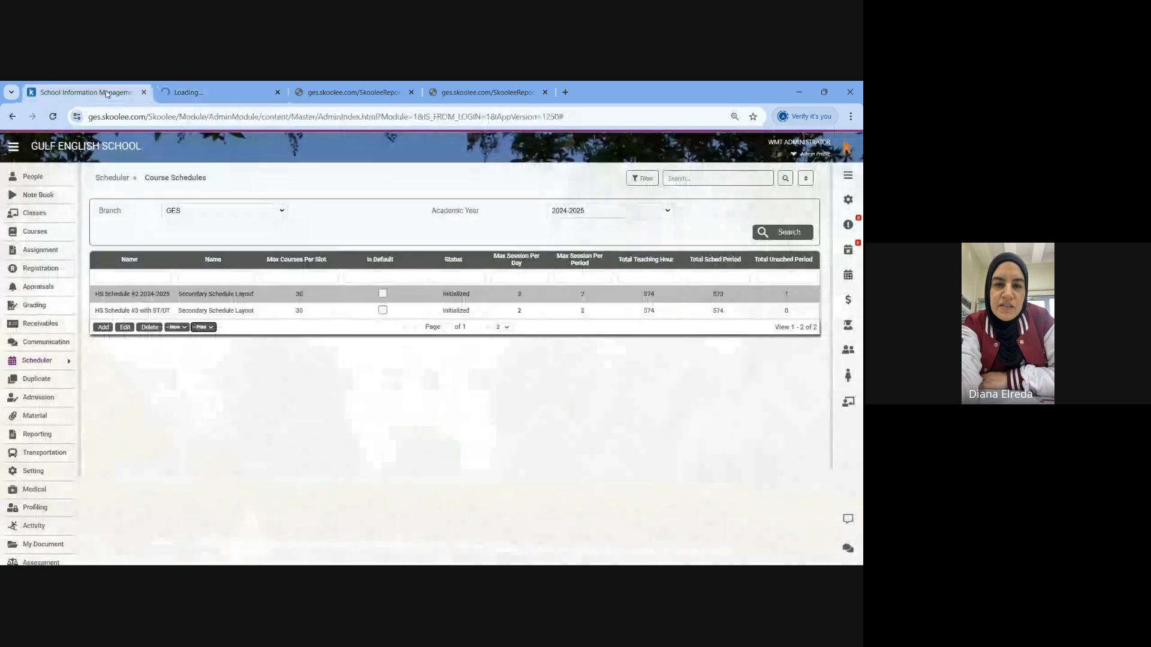
{"action": "left_click", "coordinate": [209, 329]}
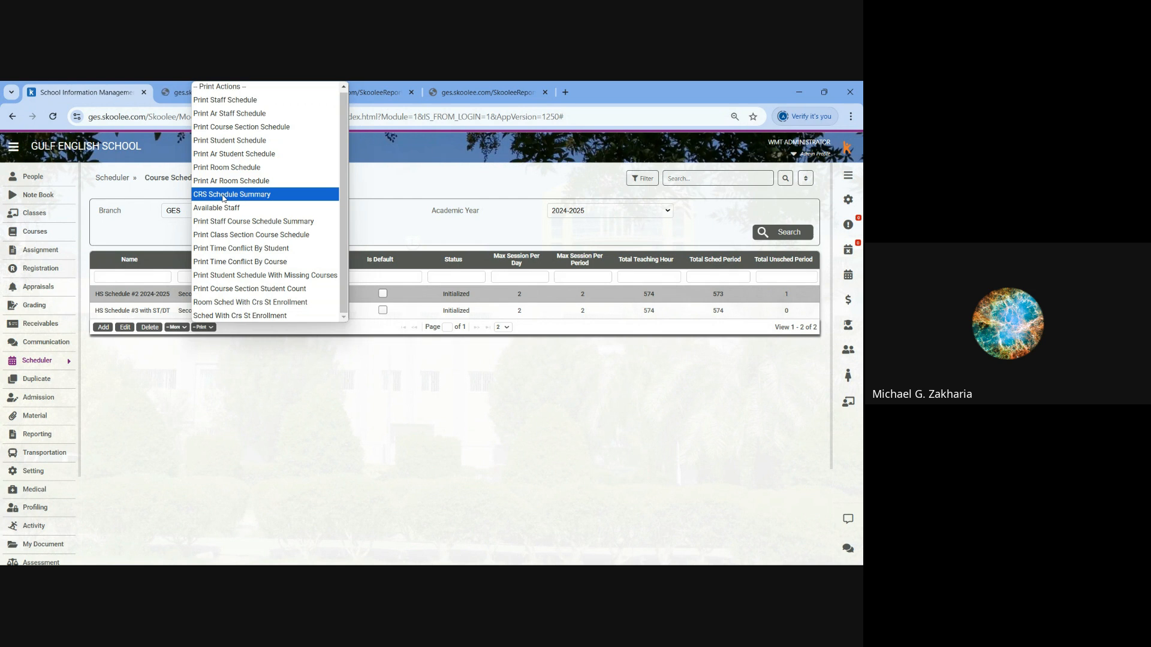
{"action": "left_click", "coordinate": [223, 194]}
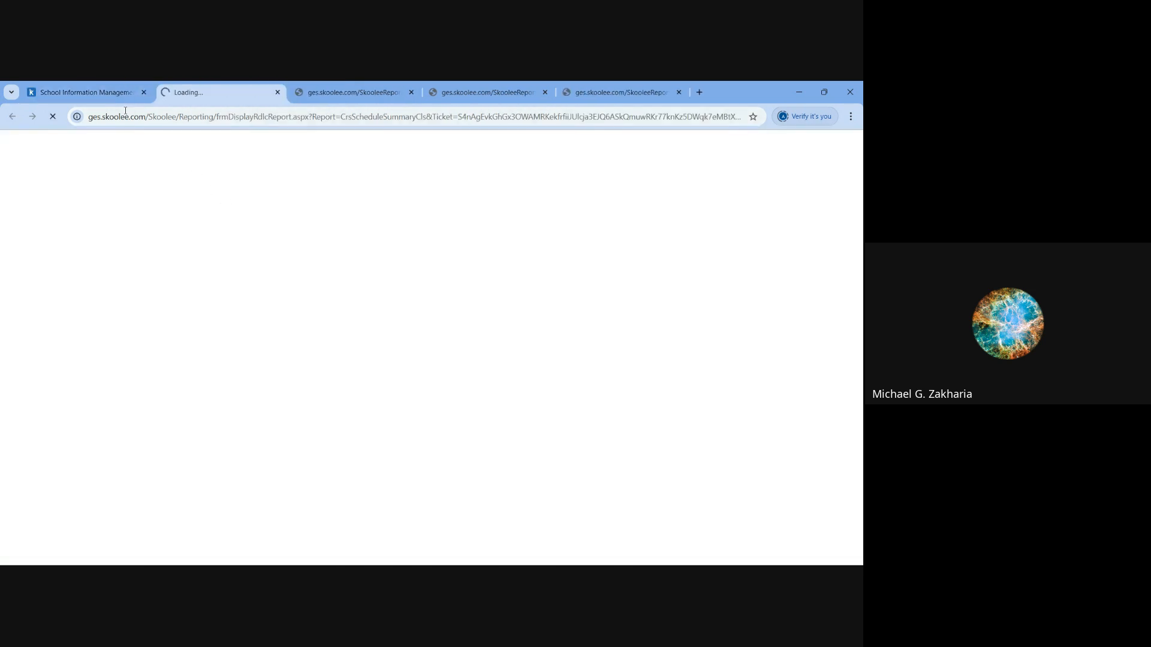
{"action": "left_click", "coordinate": [90, 92]}
{"action": "left_click", "coordinate": [211, 328]}
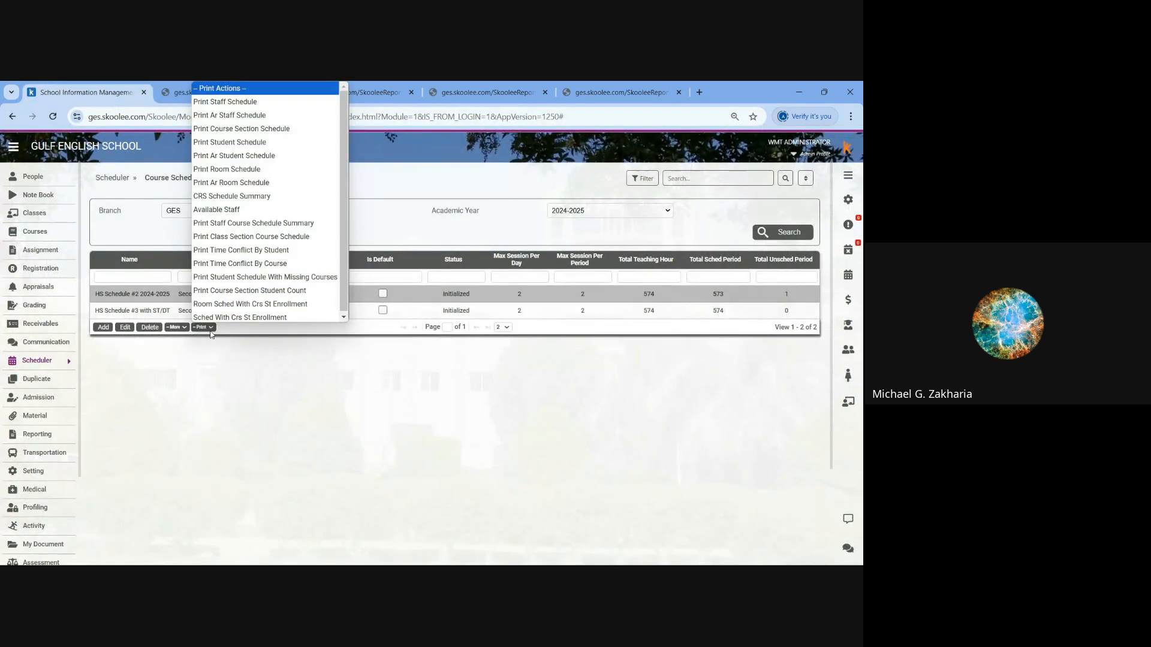
{"action": "left_click", "coordinate": [217, 222]}
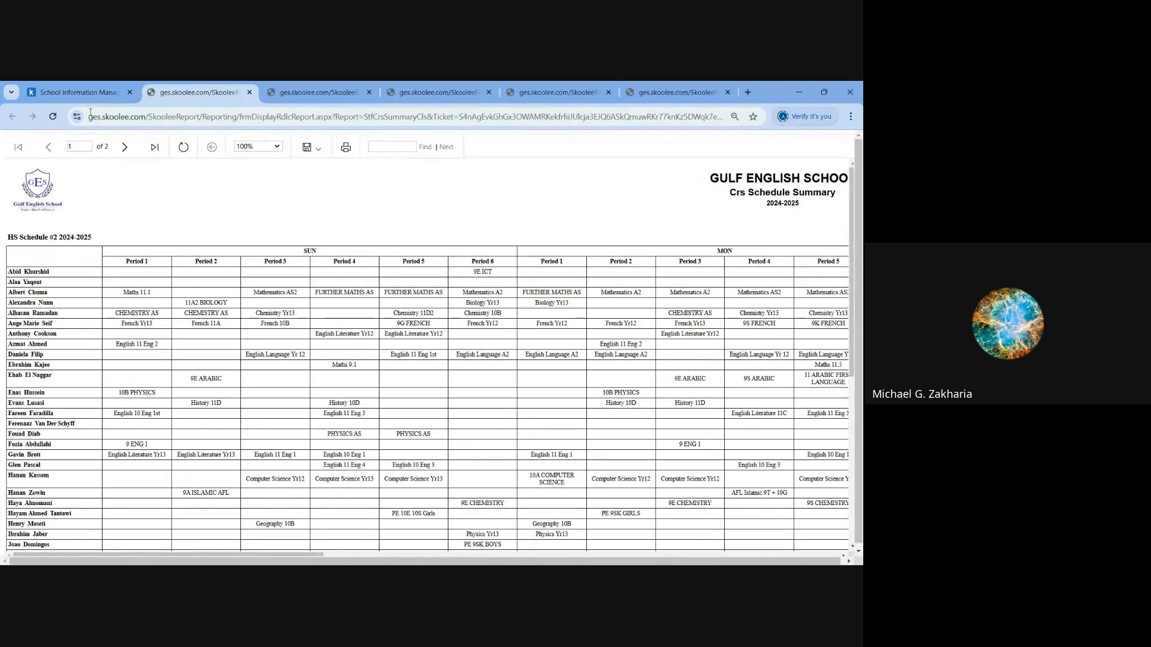
- Look through the generated Staff Schedule, course section and Student Schedule reports, enlarging the student timetable to read it through to PM Registration
{"action": "left_click", "coordinate": [656, 94]}
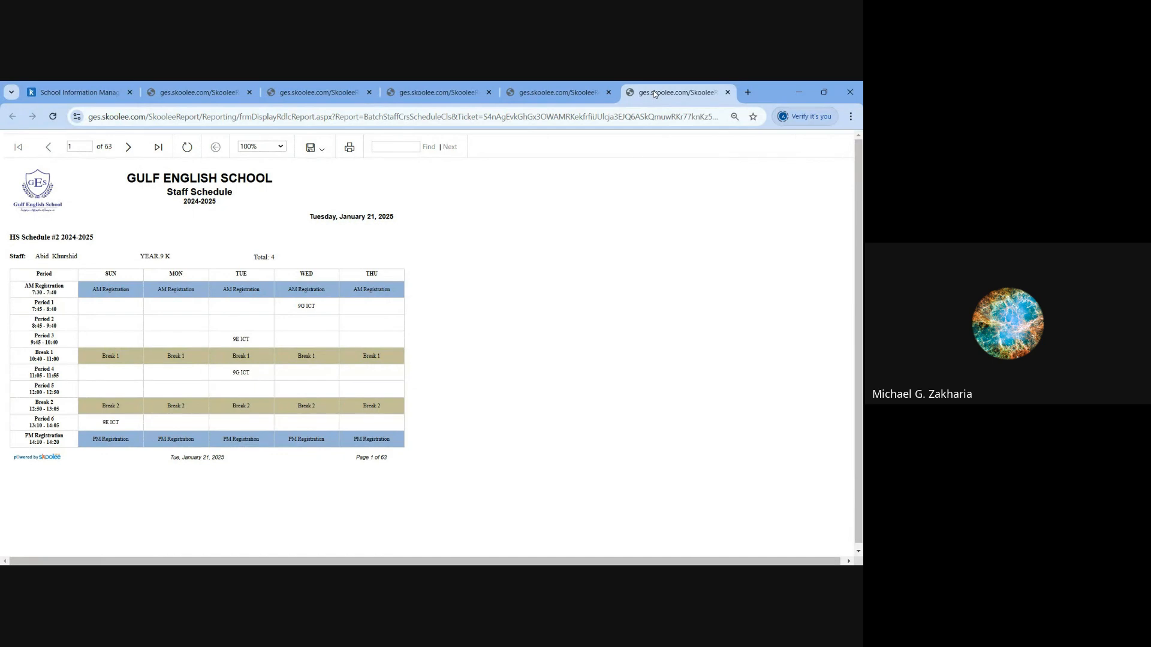
{"action": "left_click", "coordinate": [559, 96]}
{"action": "left_click", "coordinate": [437, 98]}
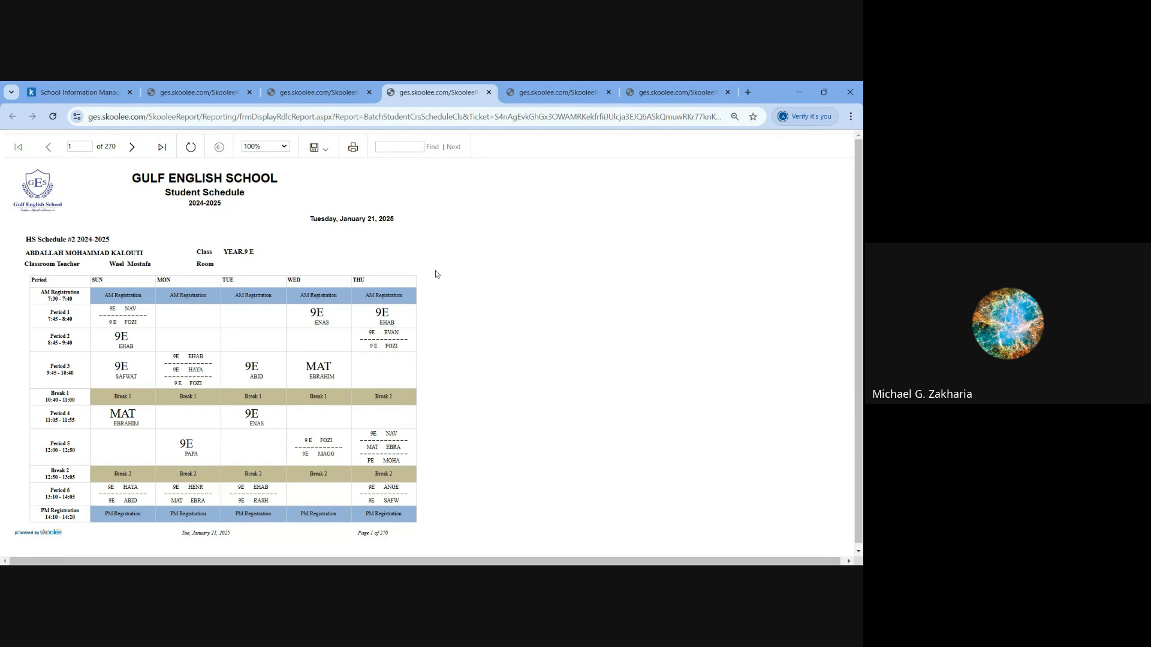
{"action": "key", "text": "ctrl+plus"}
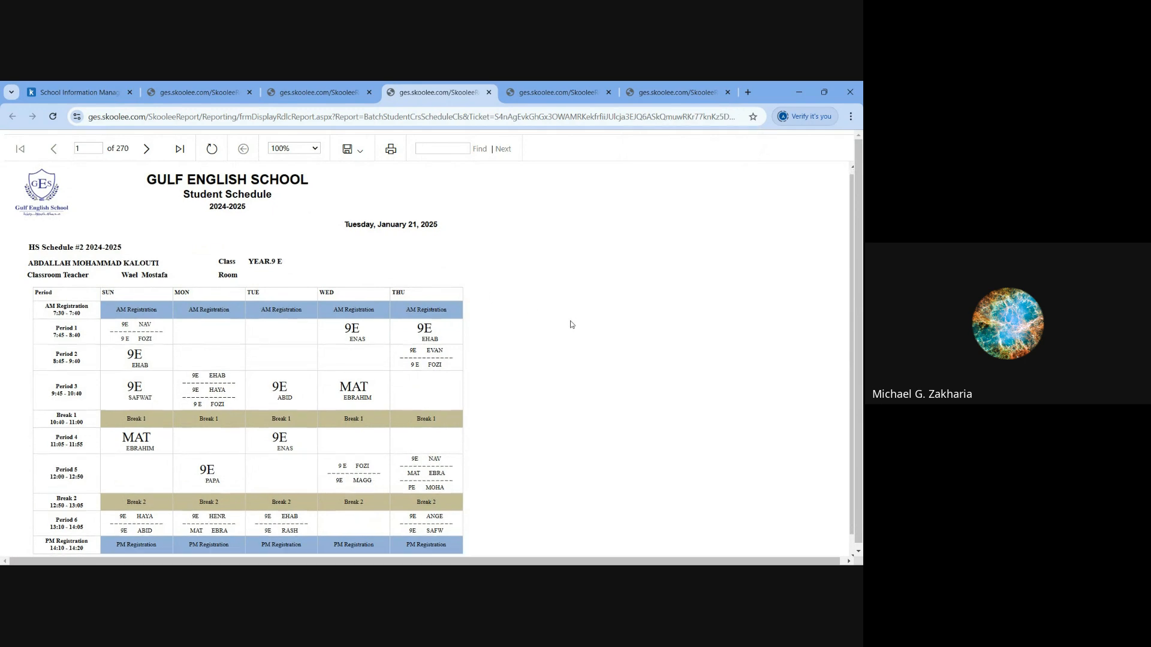
{"action": "scroll", "coordinate": [571, 324], "scroll_direction": "down", "scroll_amount": 1}
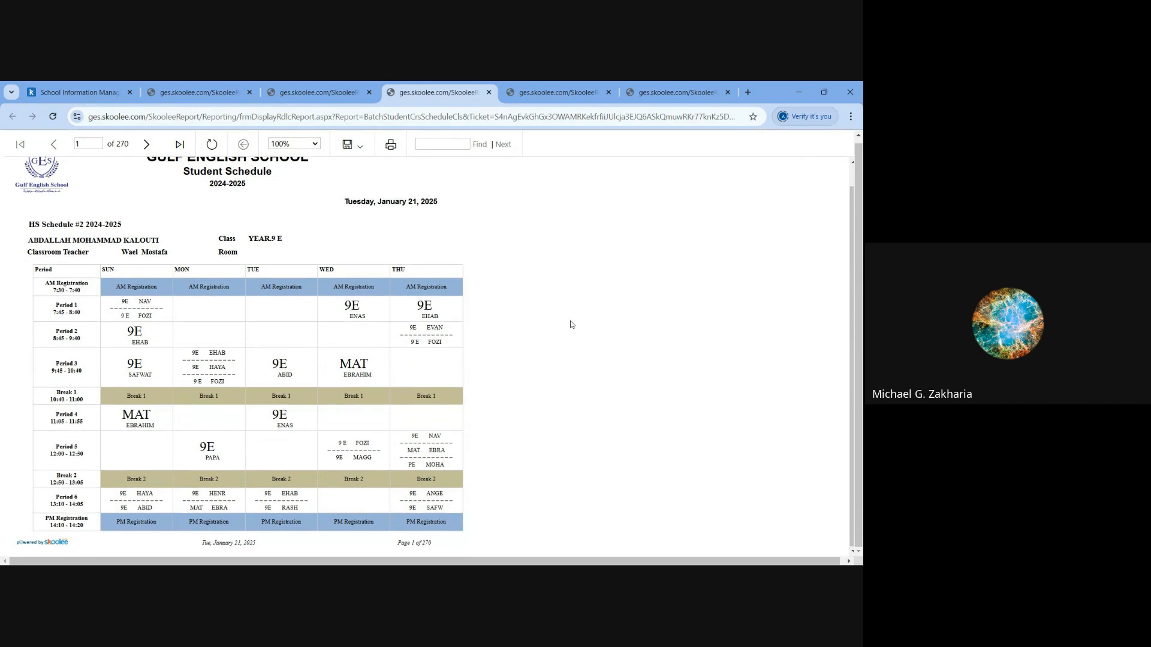
{"action": "left_click", "coordinate": [311, 95]}
{"action": "left_click", "coordinate": [222, 96]}
- Return to the course schedules and generate the Print Class Section Course Schedule report for HS Schedule #2 2024-2025
{"action": "left_click", "coordinate": [95, 92]}
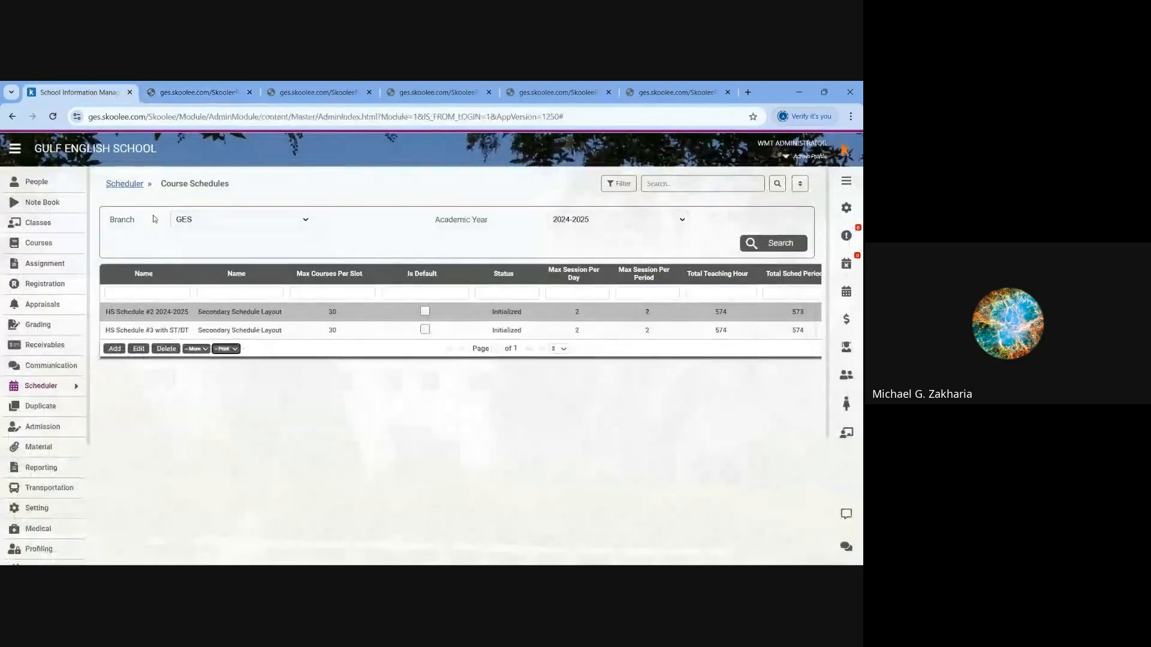
{"action": "left_click", "coordinate": [233, 349]}
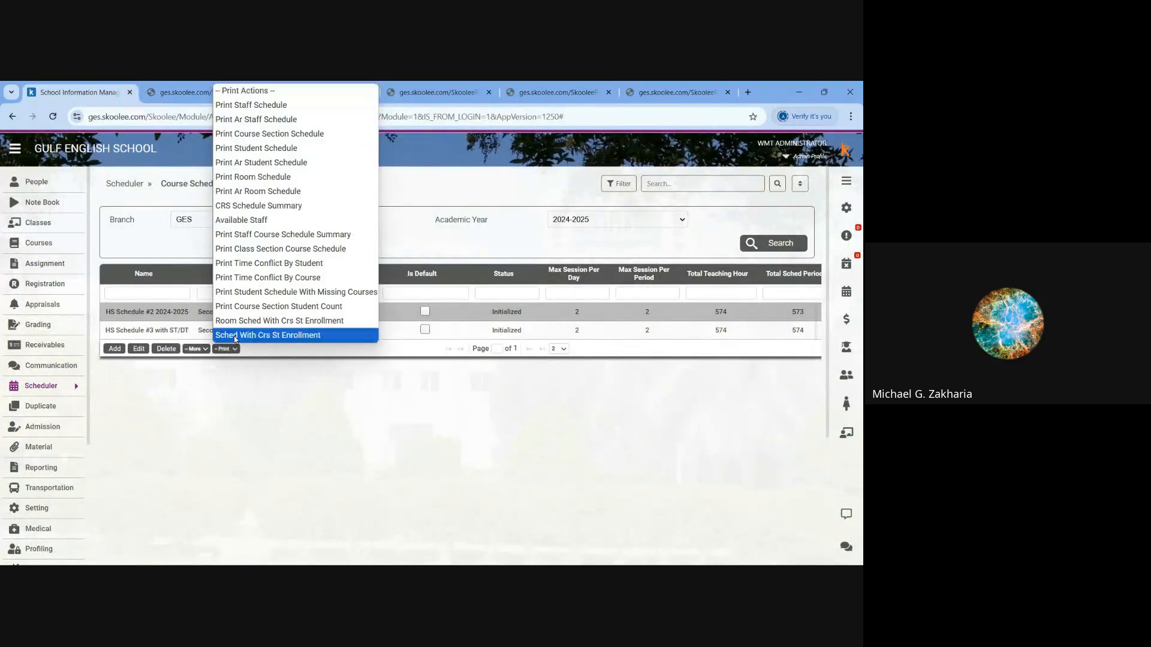
{"action": "left_click", "coordinate": [264, 254]}
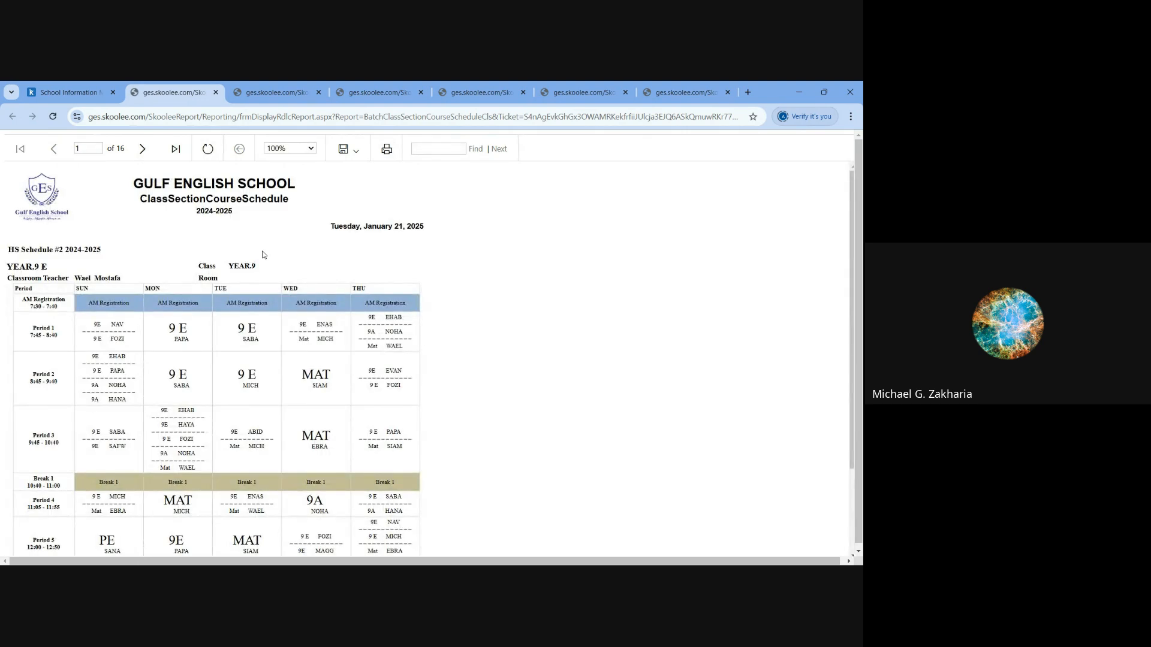
- Examine the YEAR.9 E class section course schedule, checking the section name and the parallel courses in Sunday's Period 1
{"action": "key", "text": "ctrl+plus"}
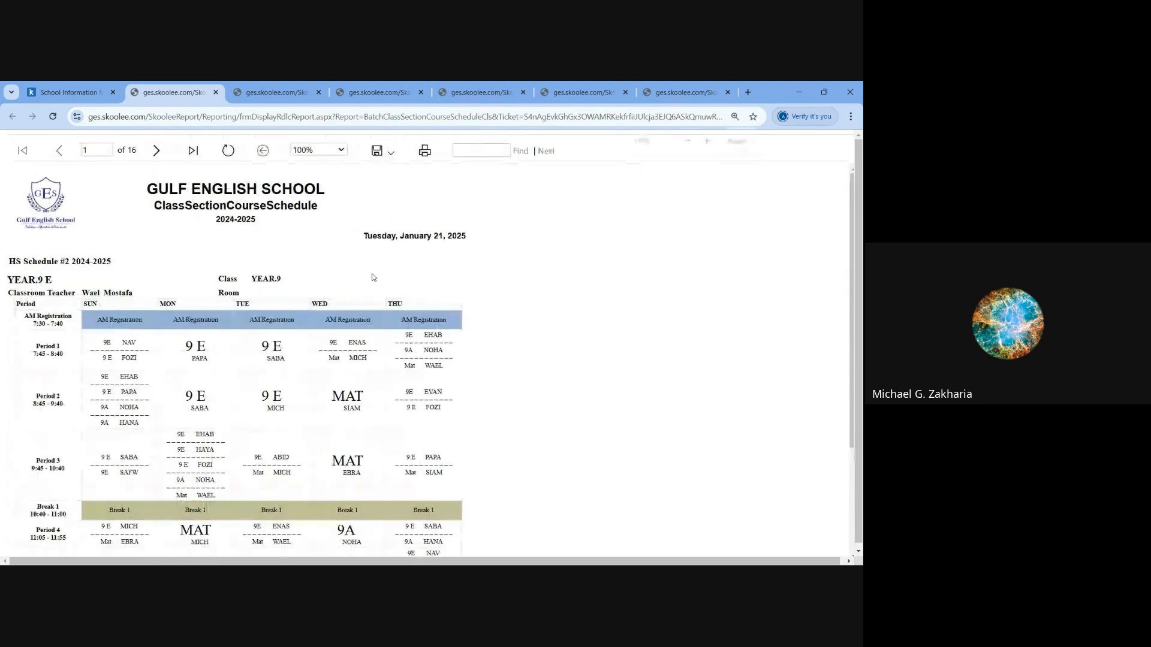
{"action": "scroll", "coordinate": [560, 313], "scroll_direction": "down", "scroll_amount": 2}
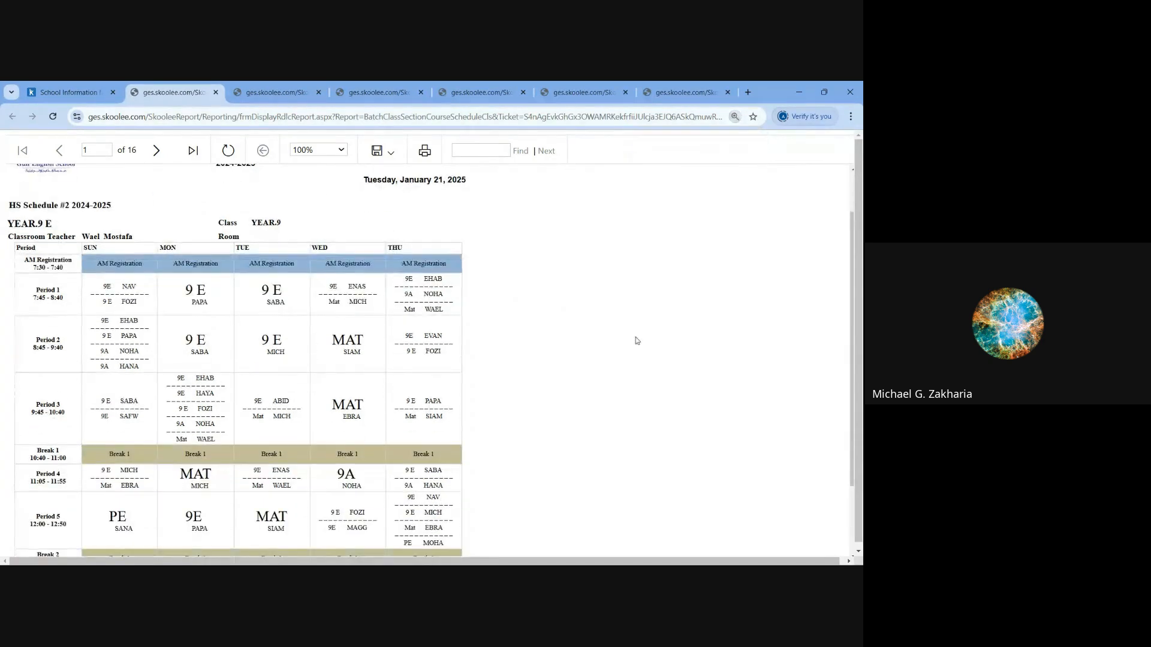
{"action": "scroll", "coordinate": [635, 336], "scroll_direction": "down", "scroll_amount": 2}
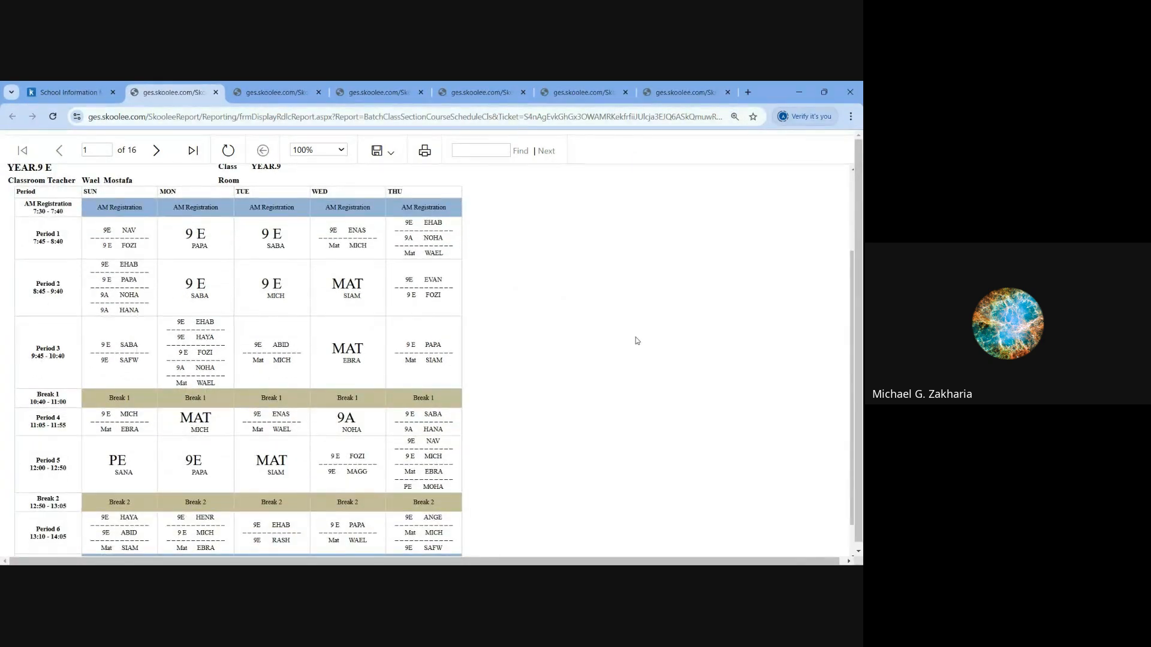
{"action": "scroll", "coordinate": [238, 262], "scroll_direction": "up", "scroll_amount": 2}
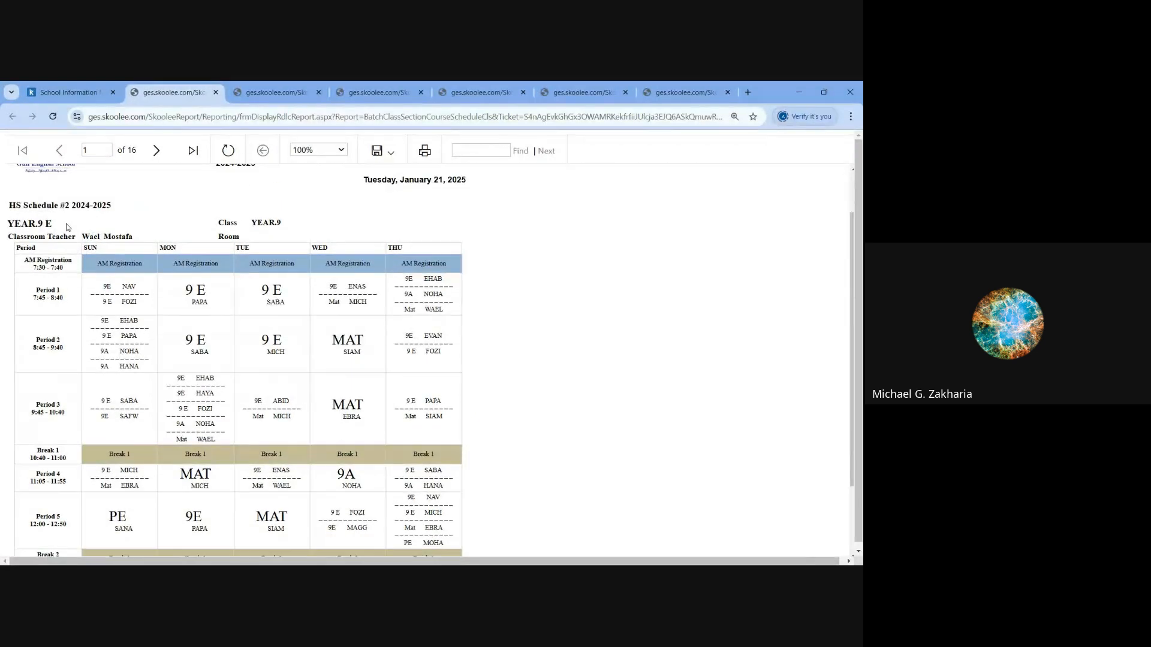
{"action": "left_click_drag", "start_coordinate": [68, 227], "coordinate": [10, 225]}
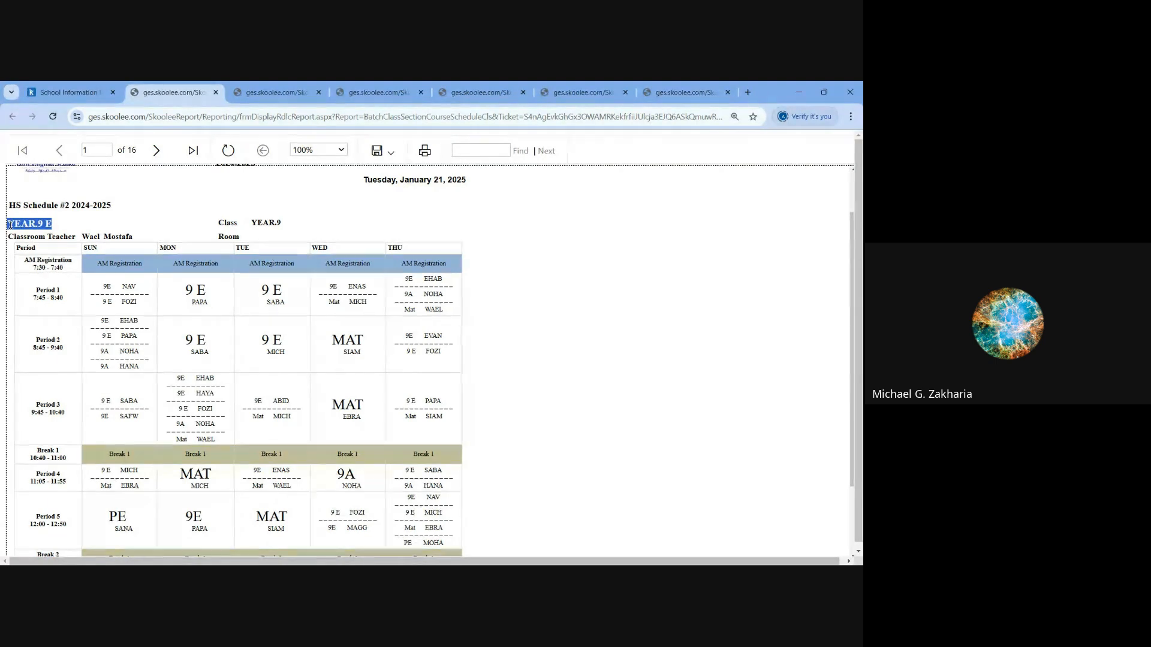
{"action": "left_click", "coordinate": [145, 291]}
{"action": "left_click_drag", "start_coordinate": [141, 291], "coordinate": [93, 306]}
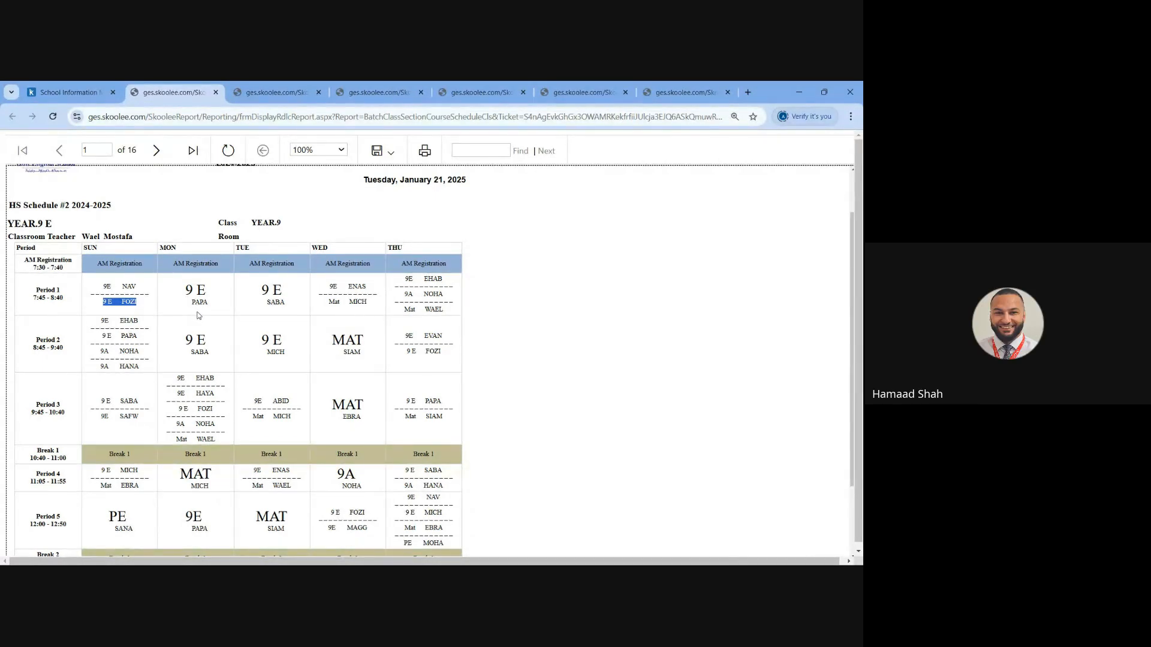
{"action": "left_click", "coordinate": [335, 317]}
- Review the staff course schedule summary from Sunday to Thursday, checking each teacher's Crs # and Period # columns
{"action": "left_click", "coordinate": [277, 94]}
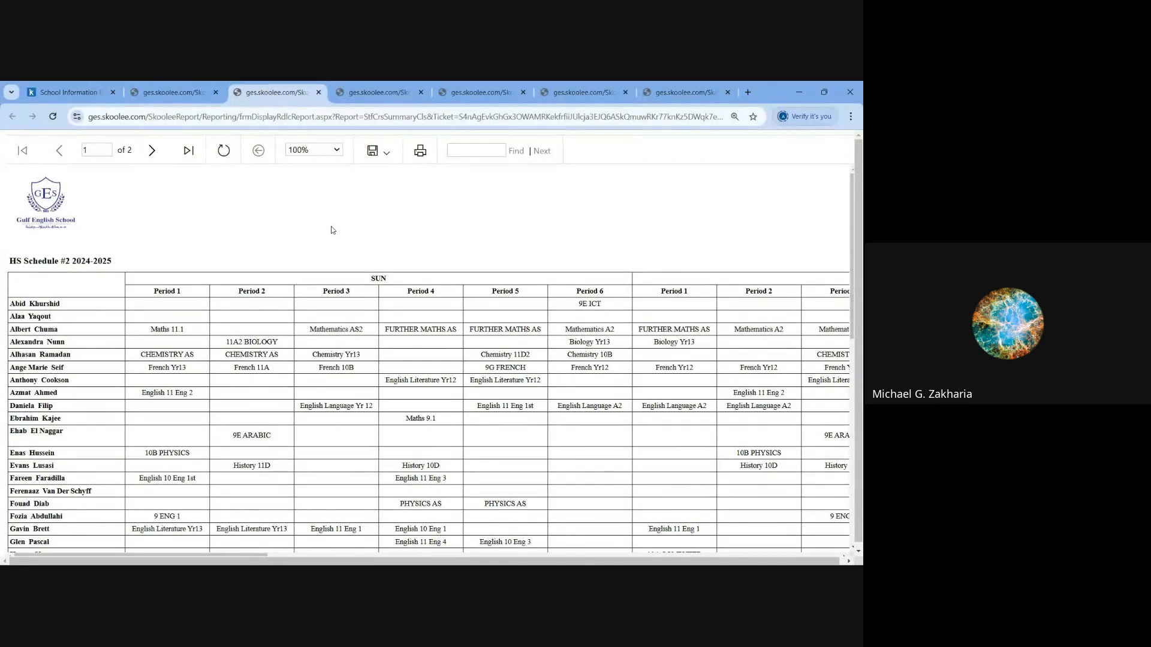
{"action": "key", "text": "ctrl+minus"}
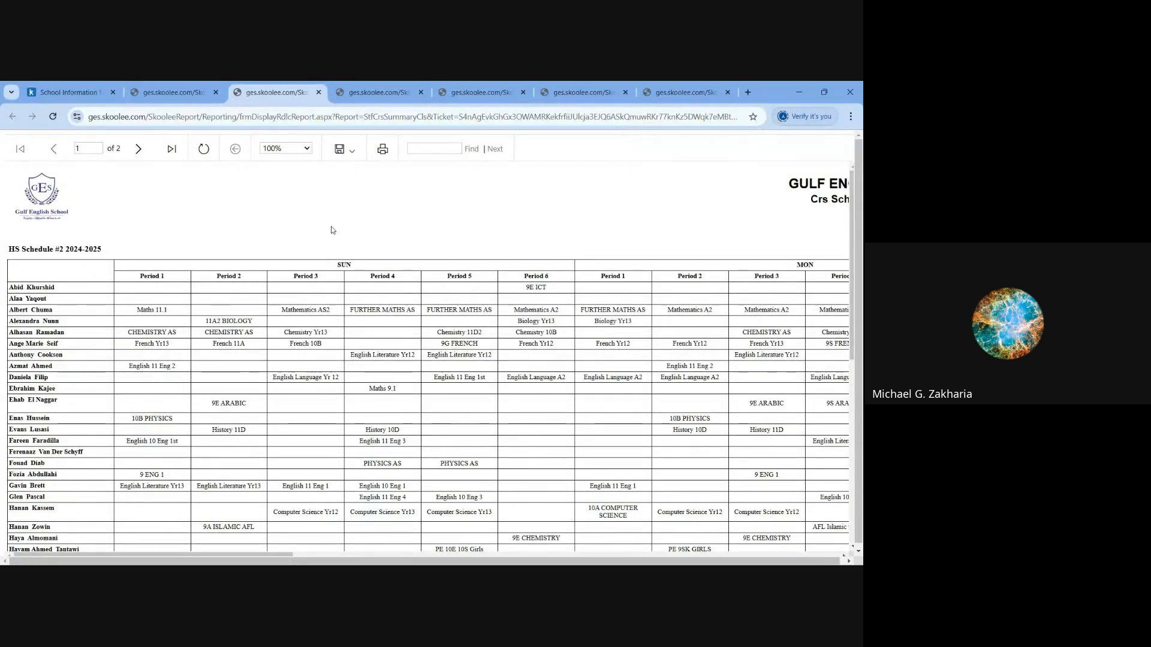
{"action": "left_click", "coordinate": [138, 555]}
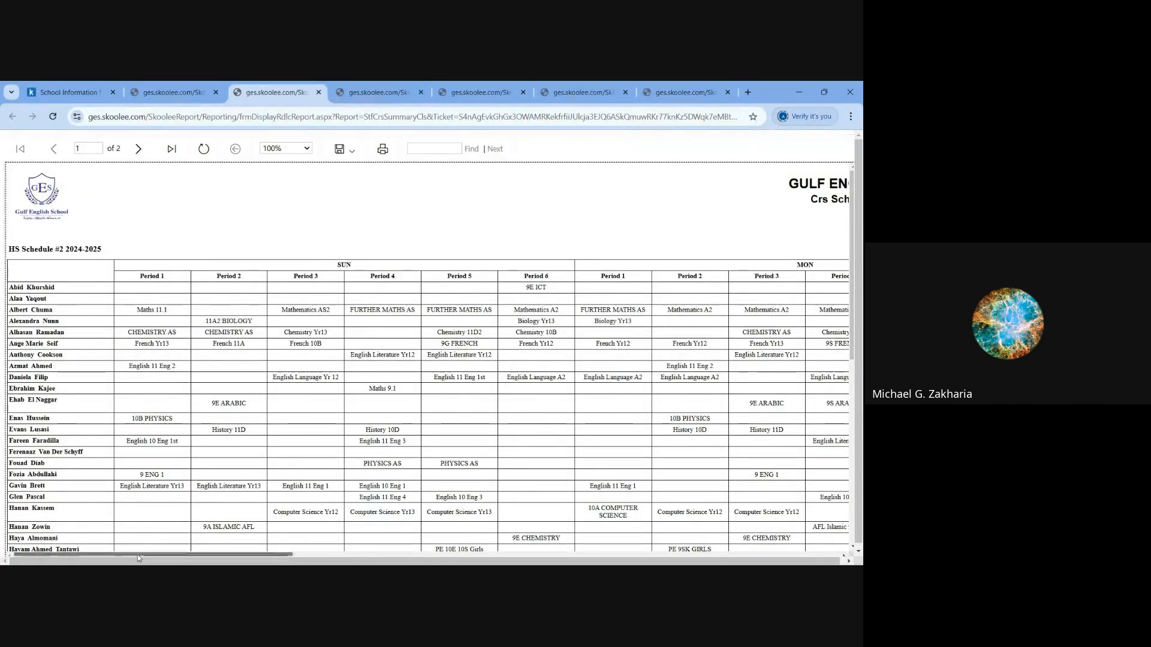
{"action": "left_click_drag", "start_coordinate": [138, 555], "coordinate": [686, 556]}
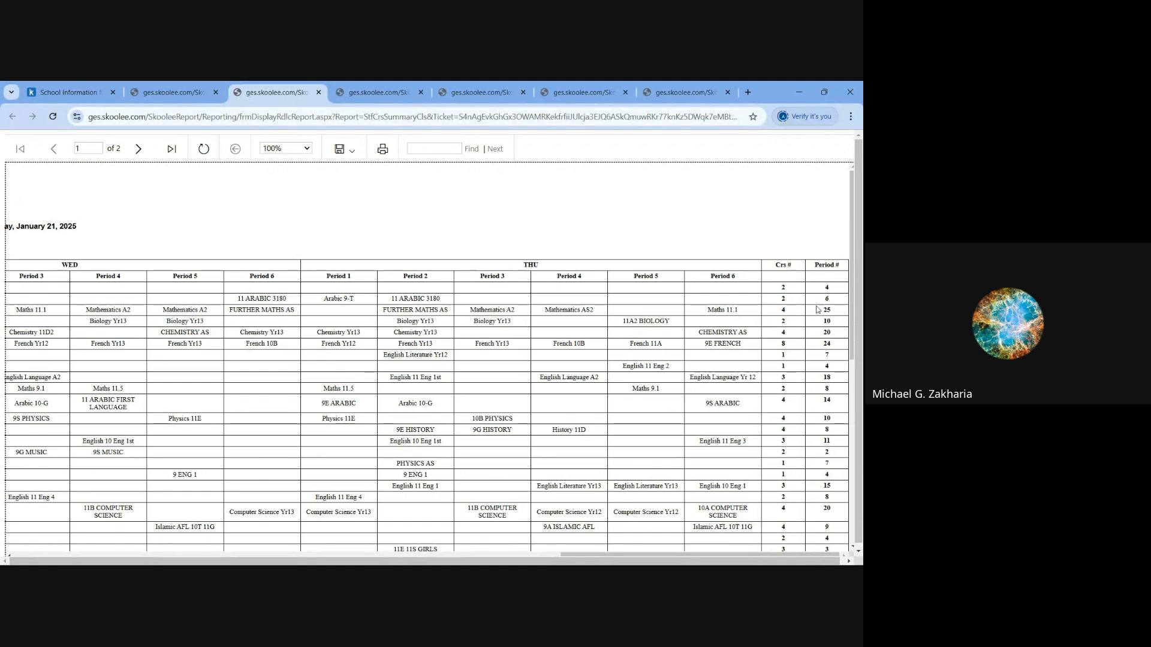
{"action": "left_click_drag", "start_coordinate": [832, 291], "coordinate": [781, 289]}
{"action": "scroll", "coordinate": [301, 409], "scroll_direction": "left", "scroll_amount": 10}
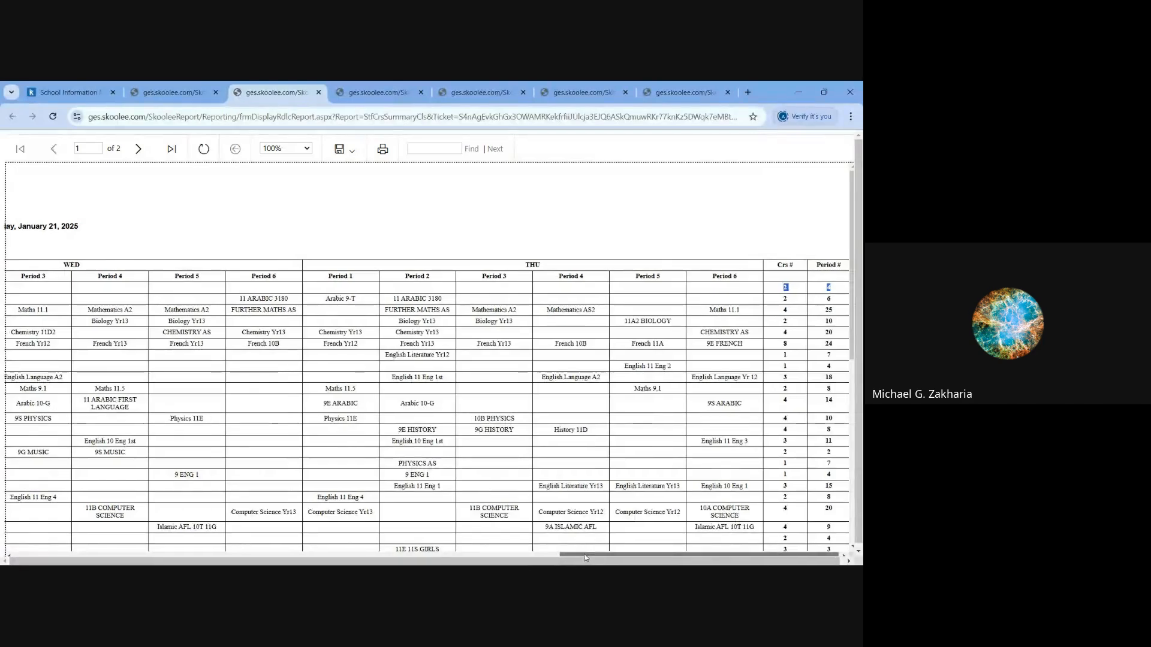
{"action": "left_click_drag", "start_coordinate": [496, 554], "coordinate": [152, 554]}
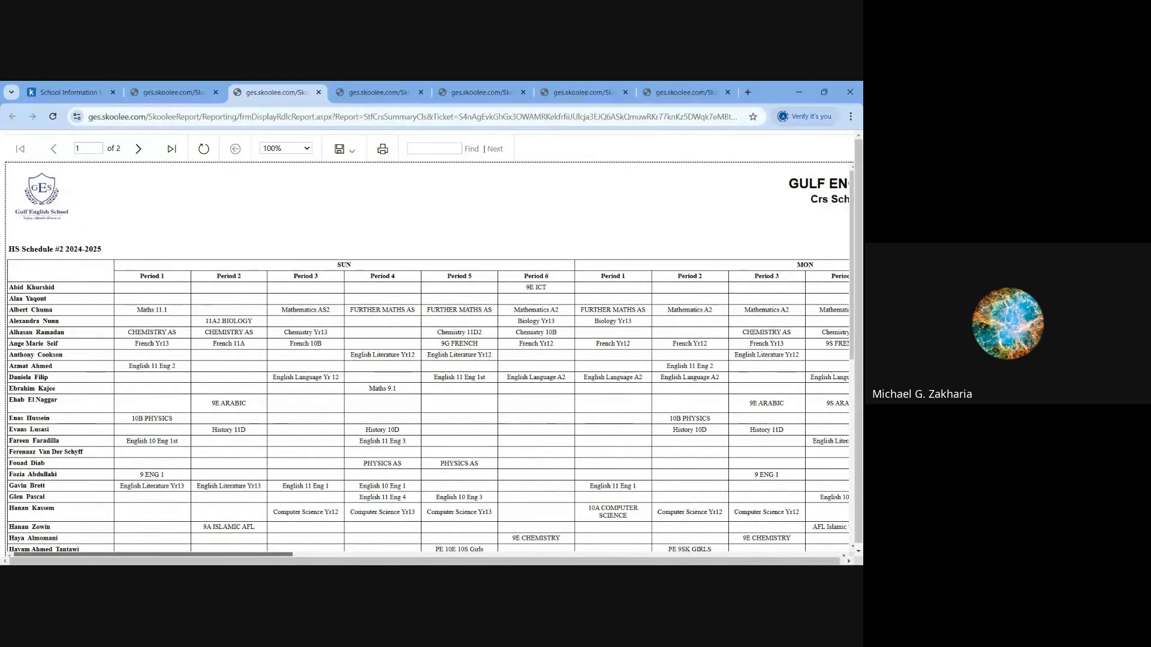
- Examine the Crs Schedule Summary report's teachers and courses by time slot for each weekday, and return to the course schedules
{"action": "left_click", "coordinate": [360, 95]}
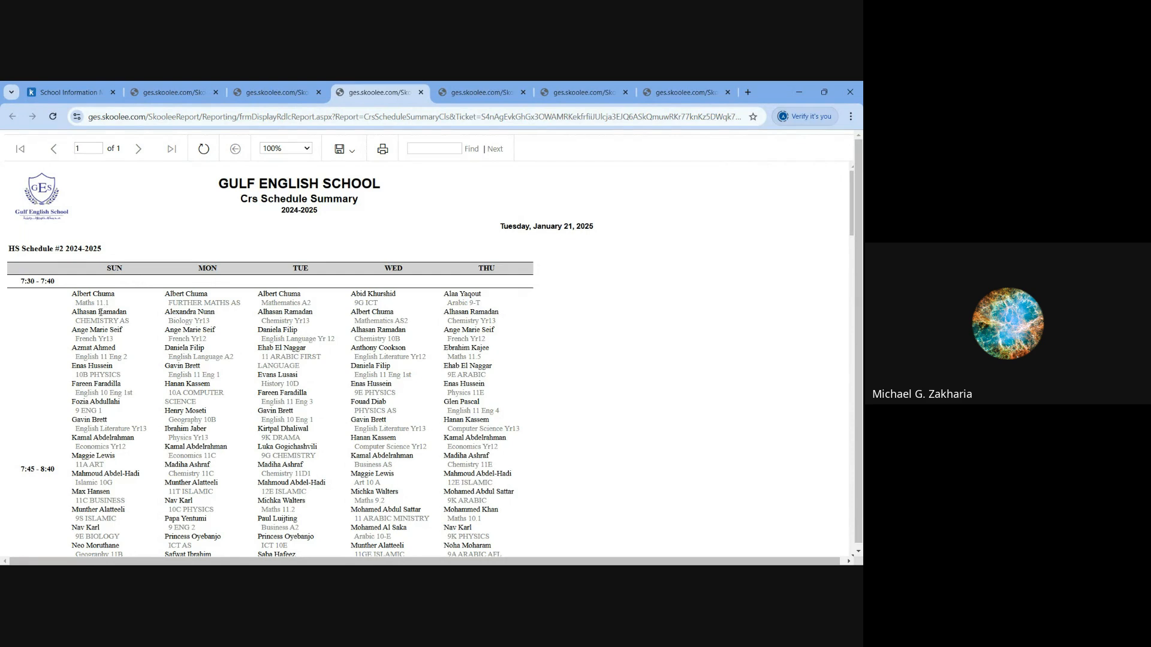
{"action": "scroll", "coordinate": [100, 312], "scroll_direction": "down", "scroll_amount": 2}
{"action": "scroll", "coordinate": [100, 304], "scroll_direction": "up", "scroll_amount": 3}
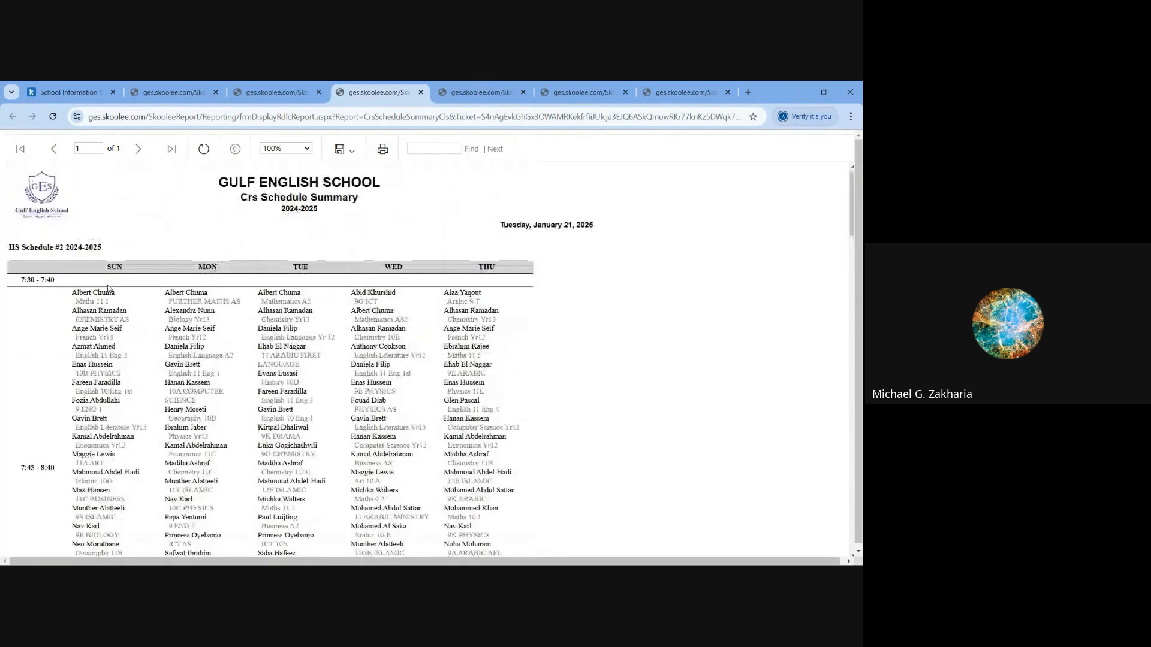
{"action": "scroll", "coordinate": [101, 313], "scroll_direction": "down", "scroll_amount": 3}
{"action": "scroll", "coordinate": [101, 313], "scroll_direction": "down", "scroll_amount": 1}
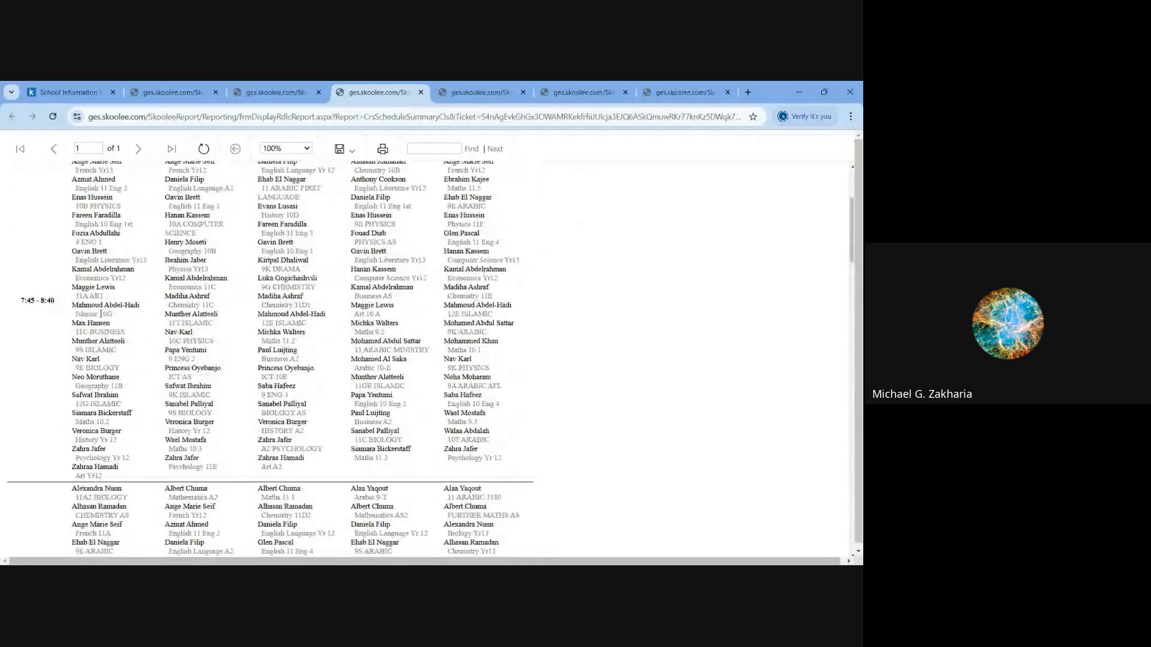
{"action": "scroll", "coordinate": [258, 326], "scroll_direction": "down", "scroll_amount": 6}
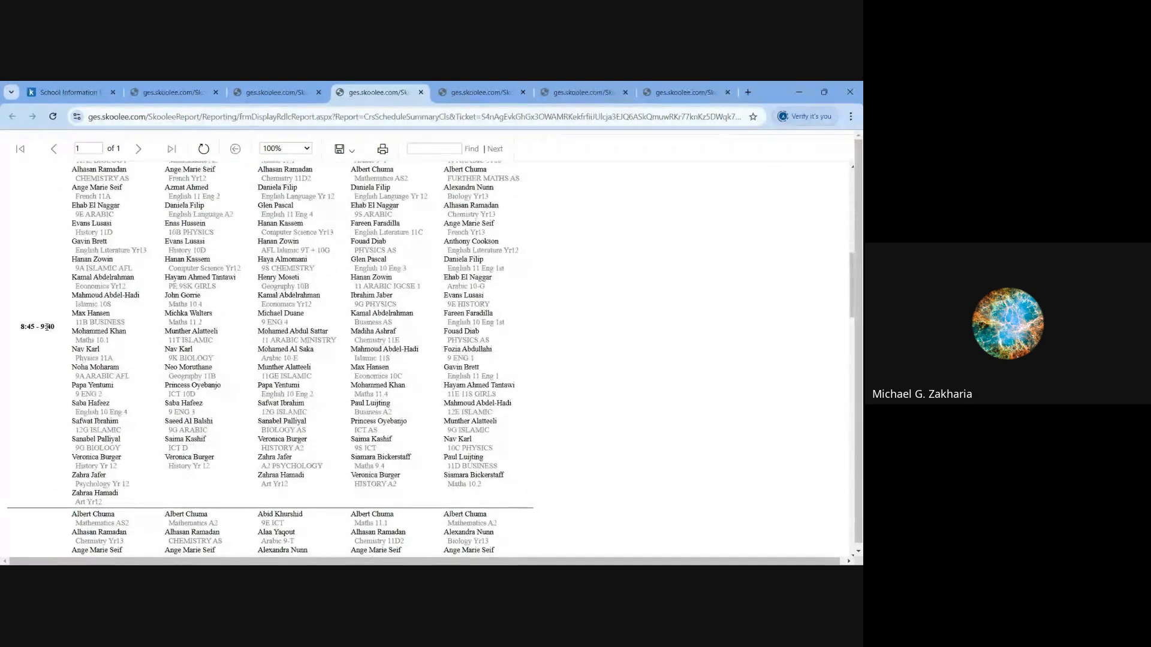
{"action": "scroll", "coordinate": [47, 336], "scroll_direction": "down", "scroll_amount": 6}
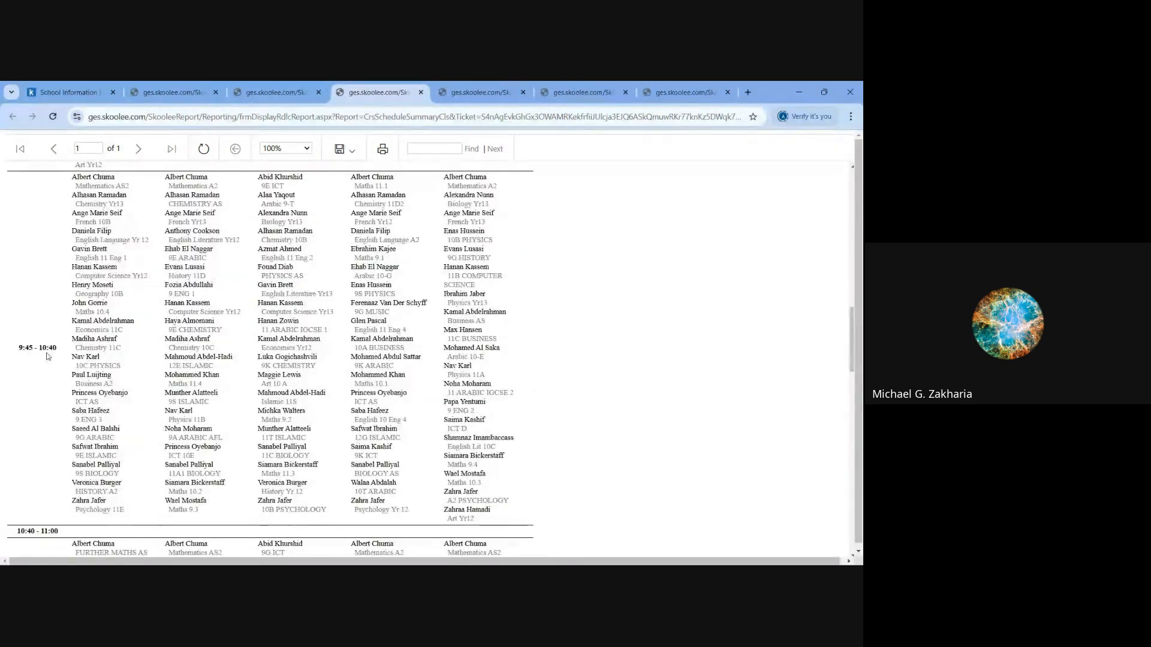
{"action": "scroll", "coordinate": [48, 356], "scroll_direction": "down", "scroll_amount": 8}
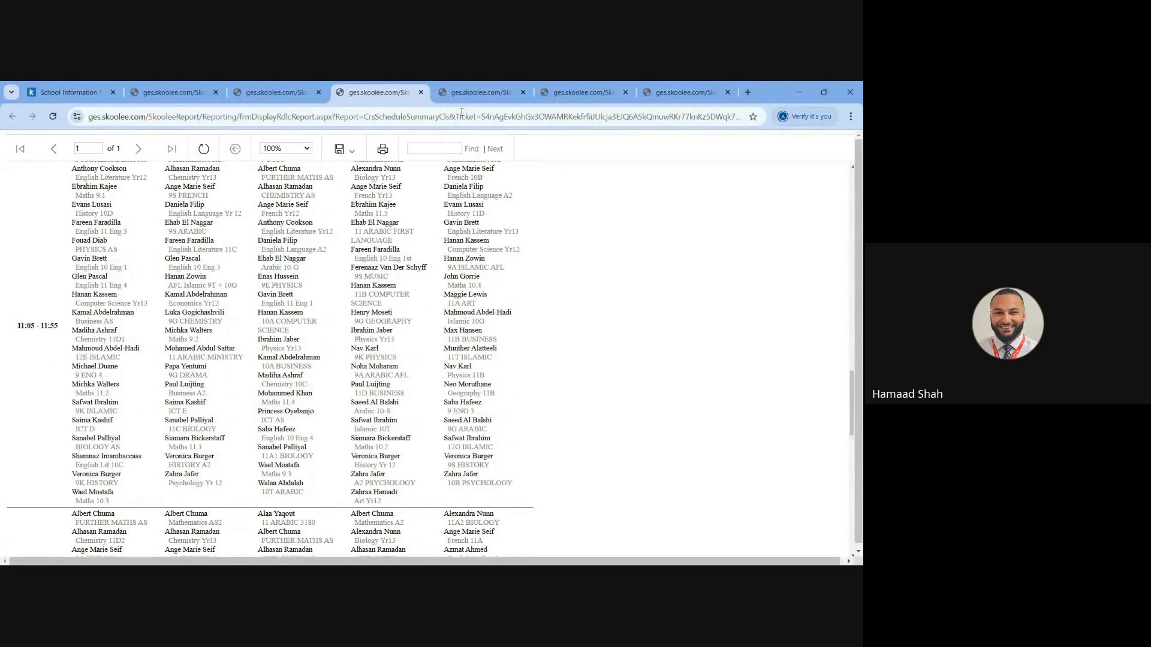
{"action": "mouse_move", "coordinate": [468, 97]}
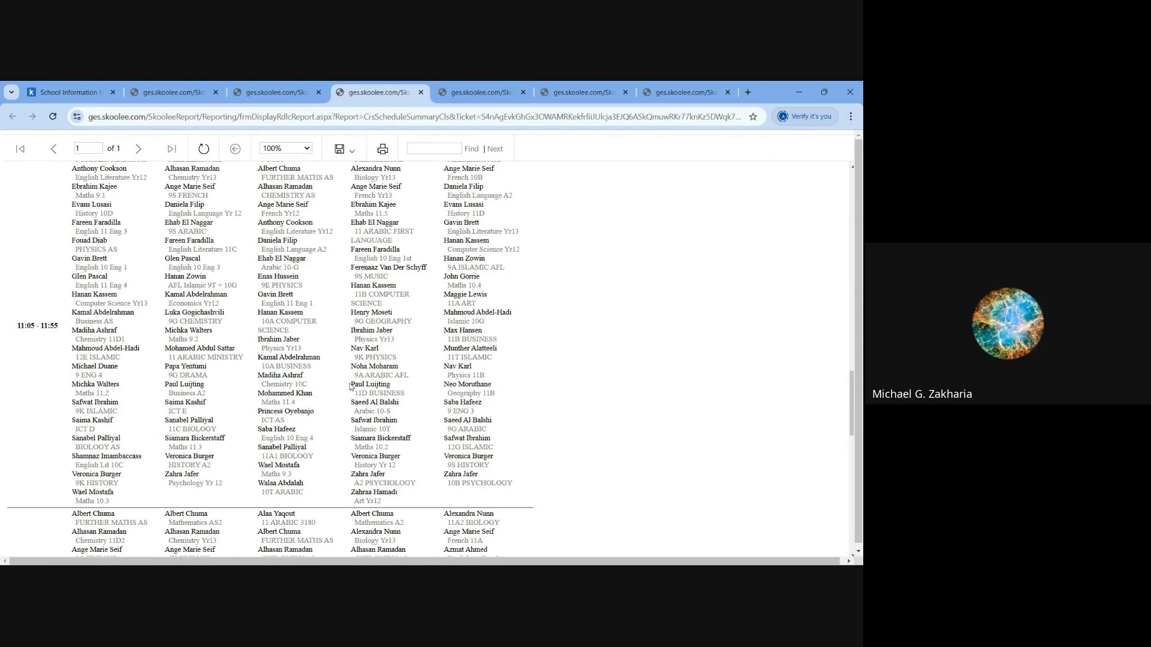
{"action": "scroll", "coordinate": [350, 386], "scroll_direction": "up", "scroll_amount": 4}
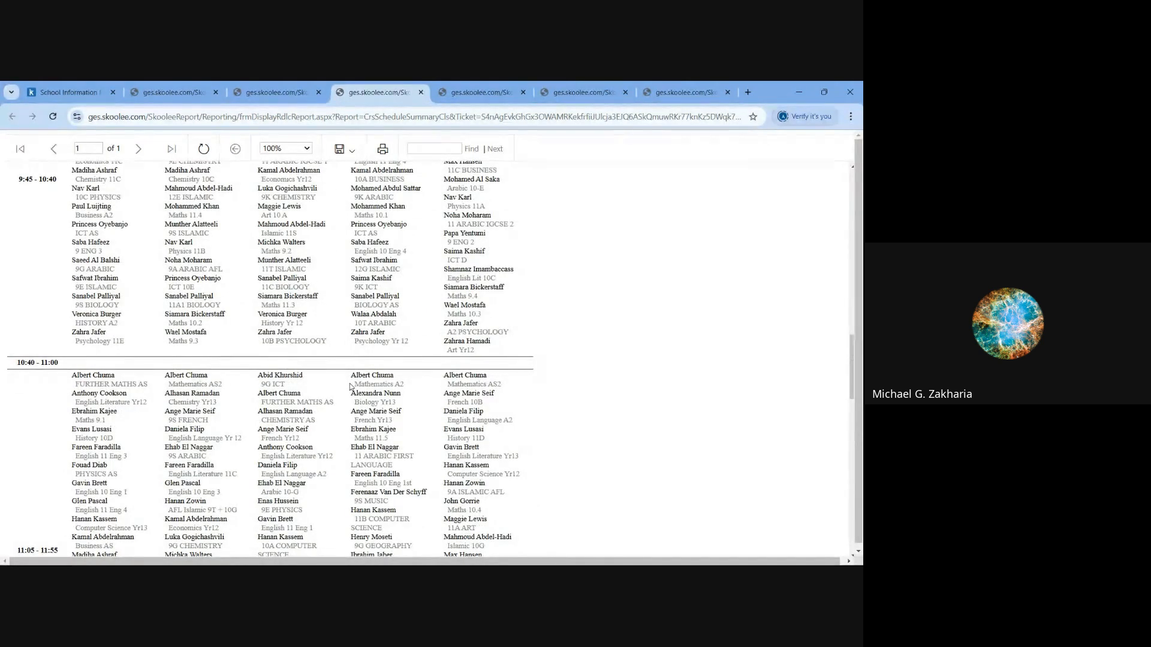
{"action": "scroll", "coordinate": [350, 386], "scroll_direction": "up", "scroll_amount": 2}
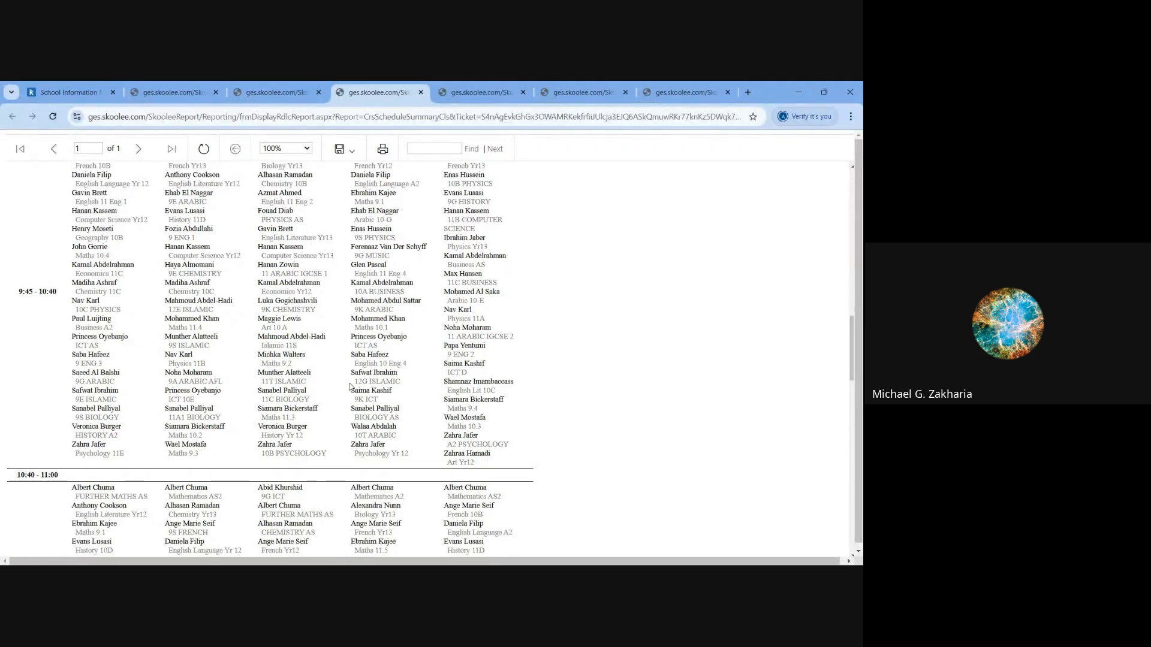
{"action": "scroll", "coordinate": [350, 386], "scroll_direction": "up", "scroll_amount": 1}
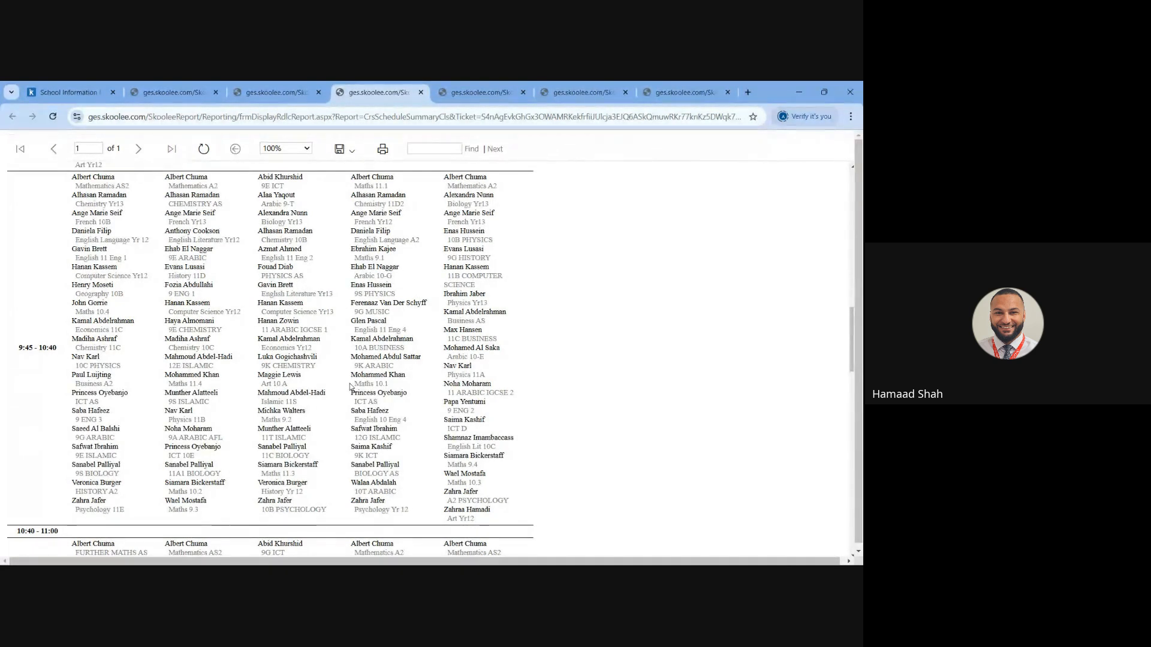
{"action": "left_click", "coordinate": [71, 93]}
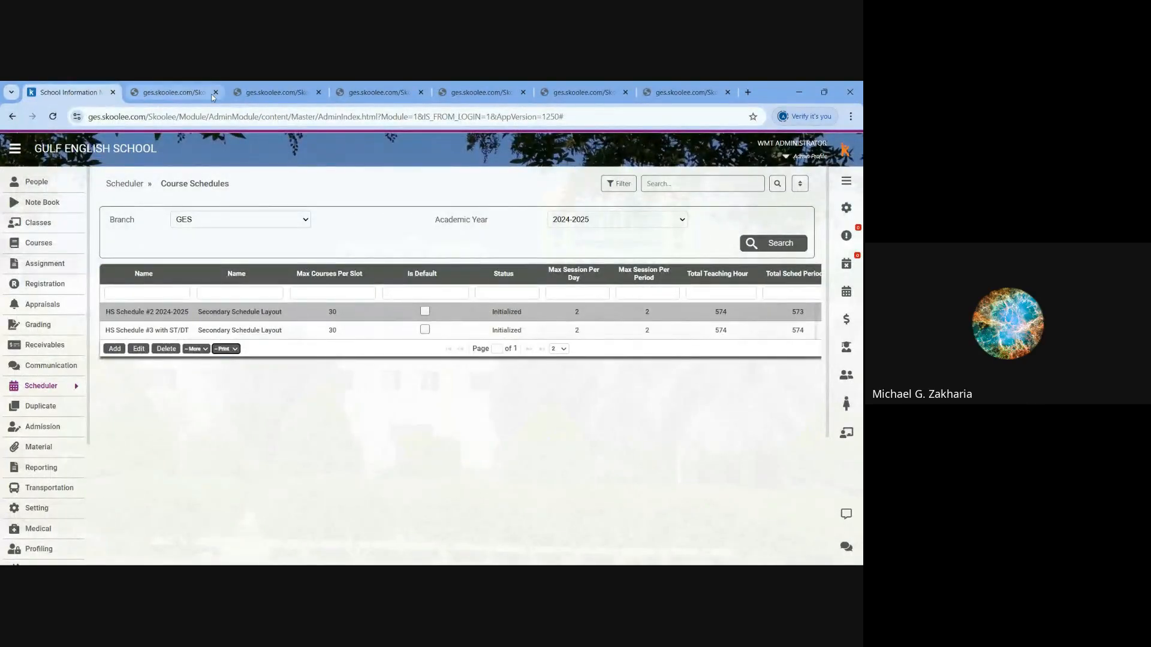
- Reopen the Crs Schedule Summary report and examine the Maths 9.3 entry in Monday's 9:45 - 10:40 slot
{"action": "left_click", "coordinate": [480, 93]}
{"action": "left_click", "coordinate": [414, 97]}
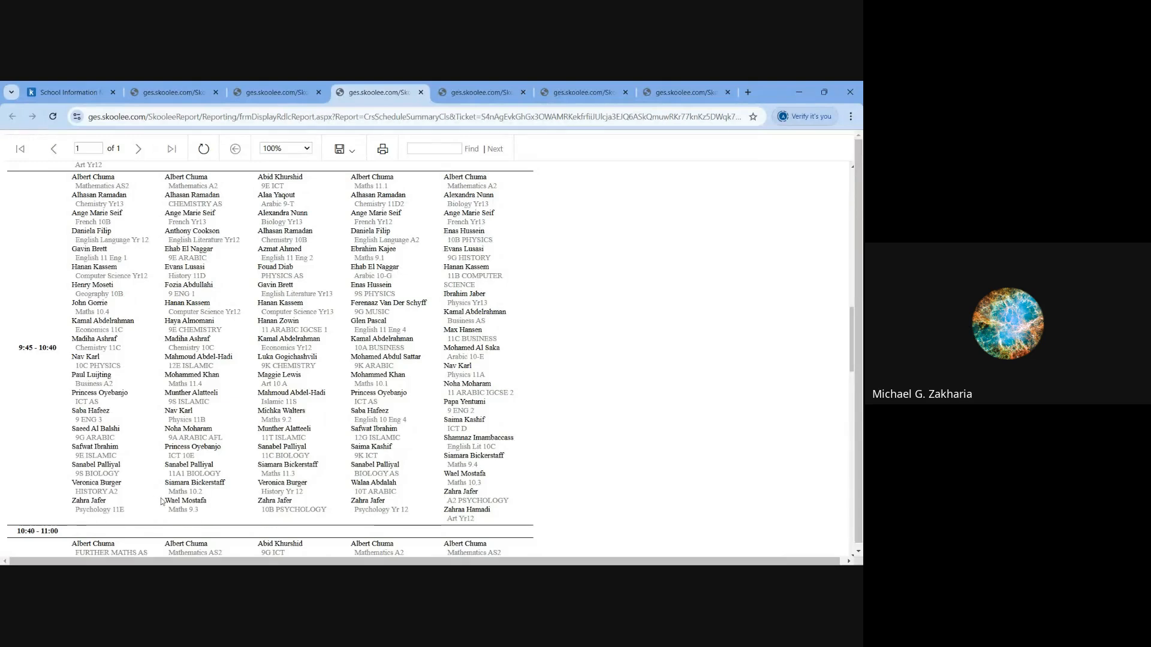
{"action": "left_click_drag", "start_coordinate": [164, 500], "coordinate": [200, 510]}
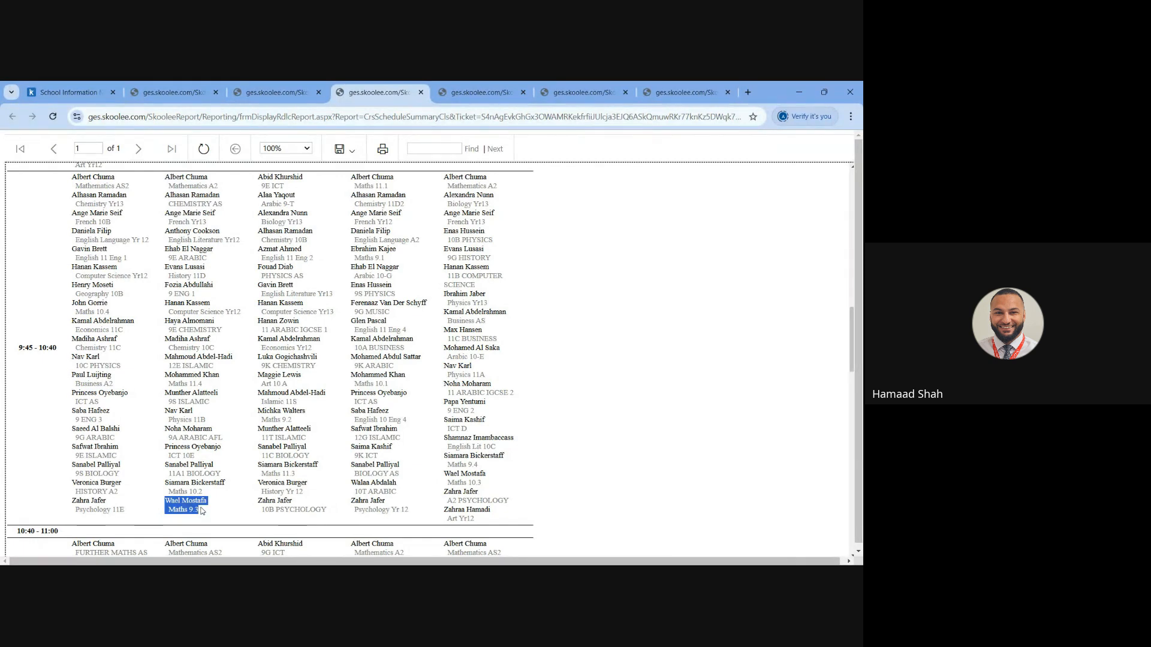
{"action": "scroll", "coordinate": [247, 409], "scroll_direction": "up", "scroll_amount": 3}
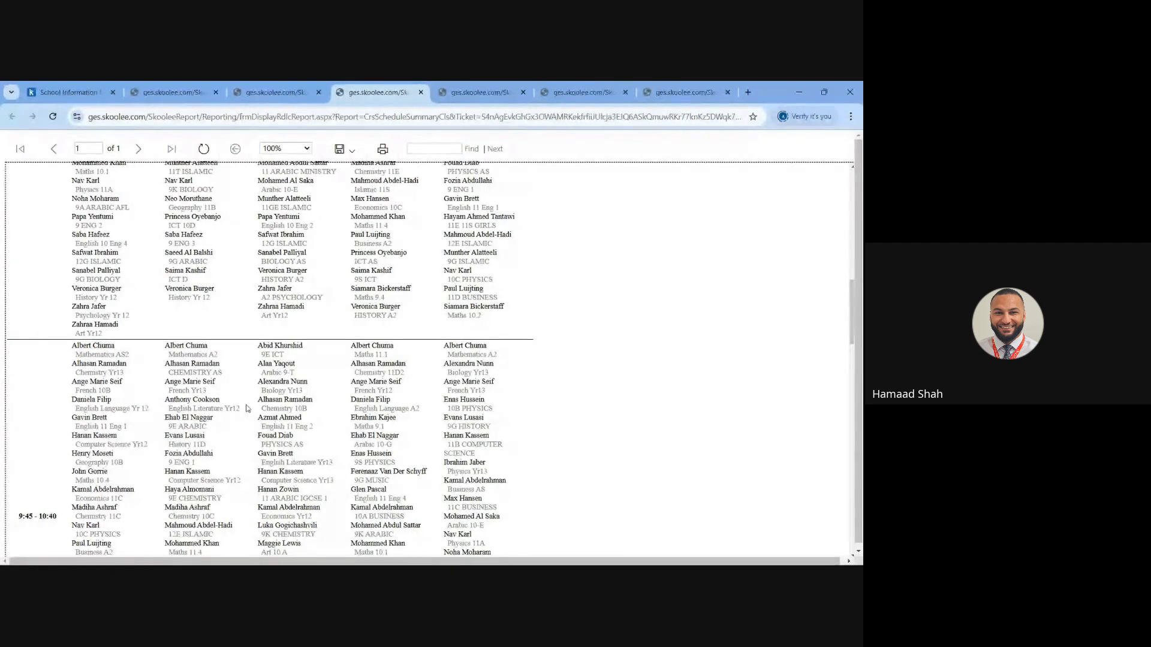
{"action": "scroll", "coordinate": [246, 409], "scroll_direction": "down", "scroll_amount": 3}
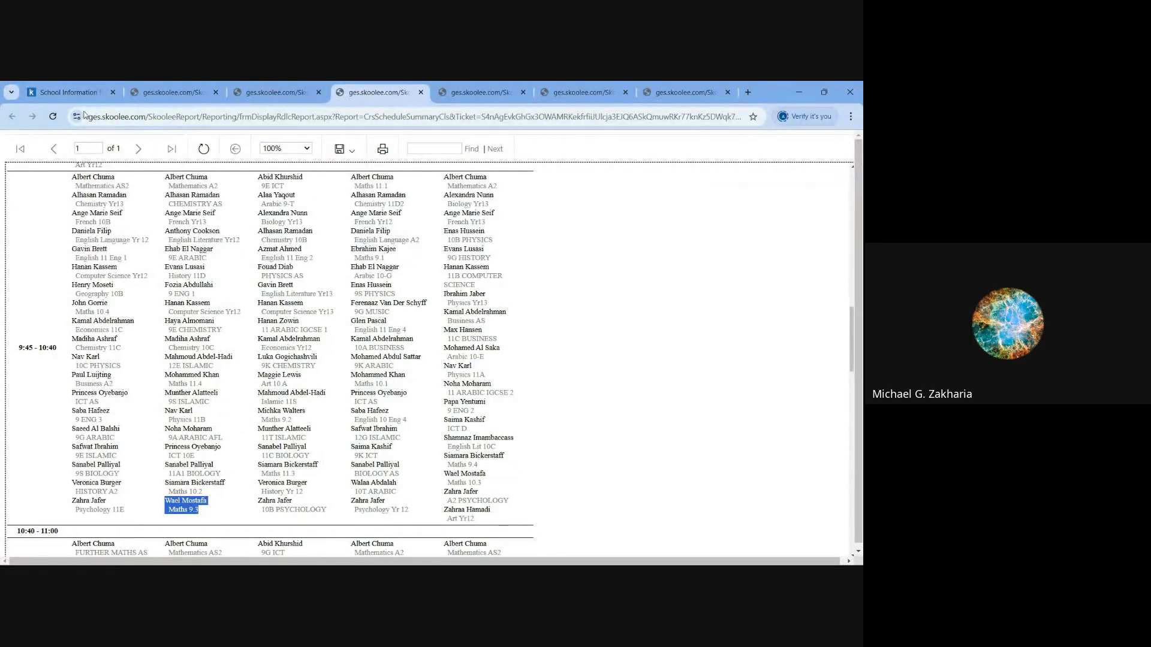
- Return to the course schedules and open the CRS Schedule of HS Schedule #2 2024-2025 for class section 09
{"action": "left_click", "coordinate": [68, 92]}
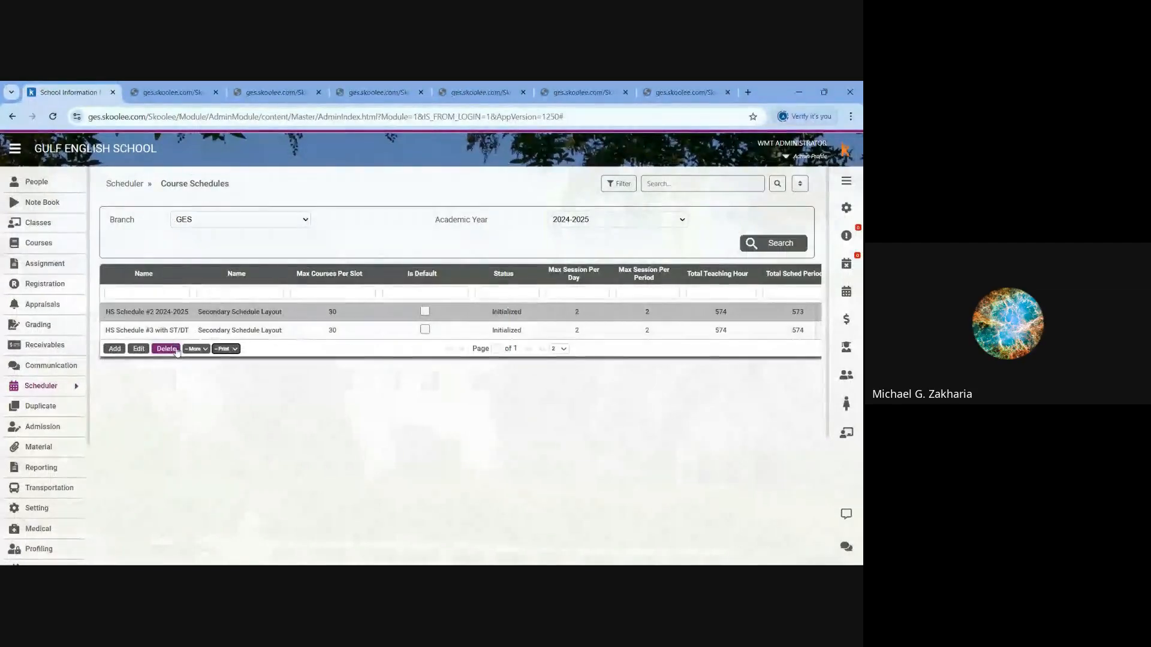
{"action": "left_click", "coordinate": [196, 349]}
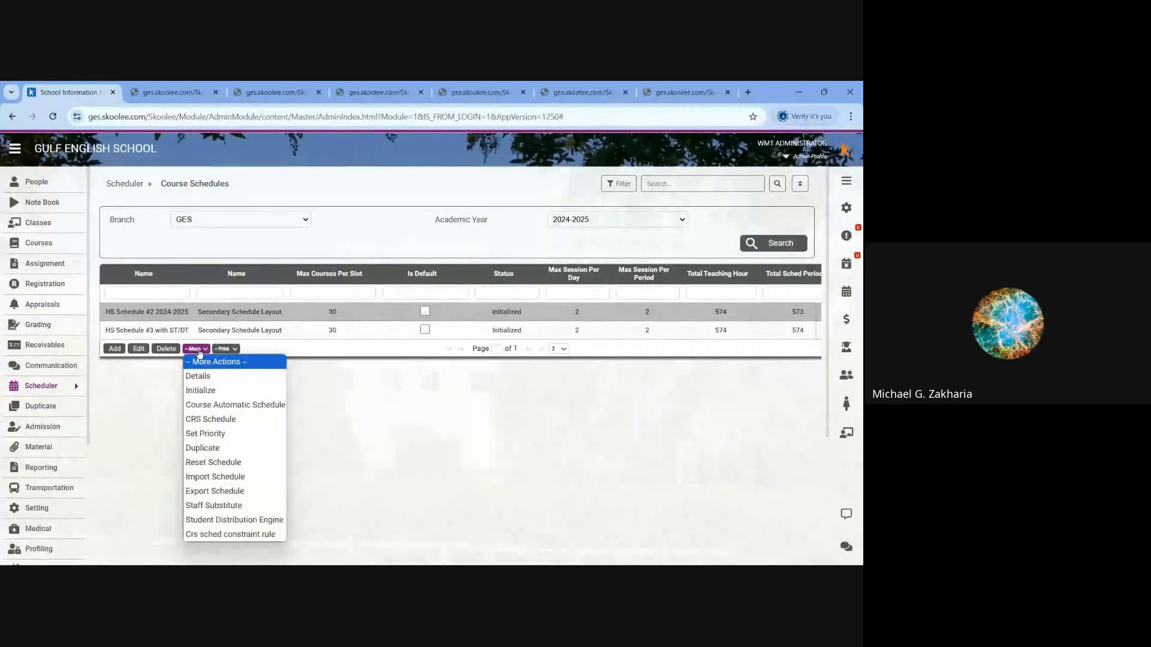
{"action": "left_click", "coordinate": [203, 420]}
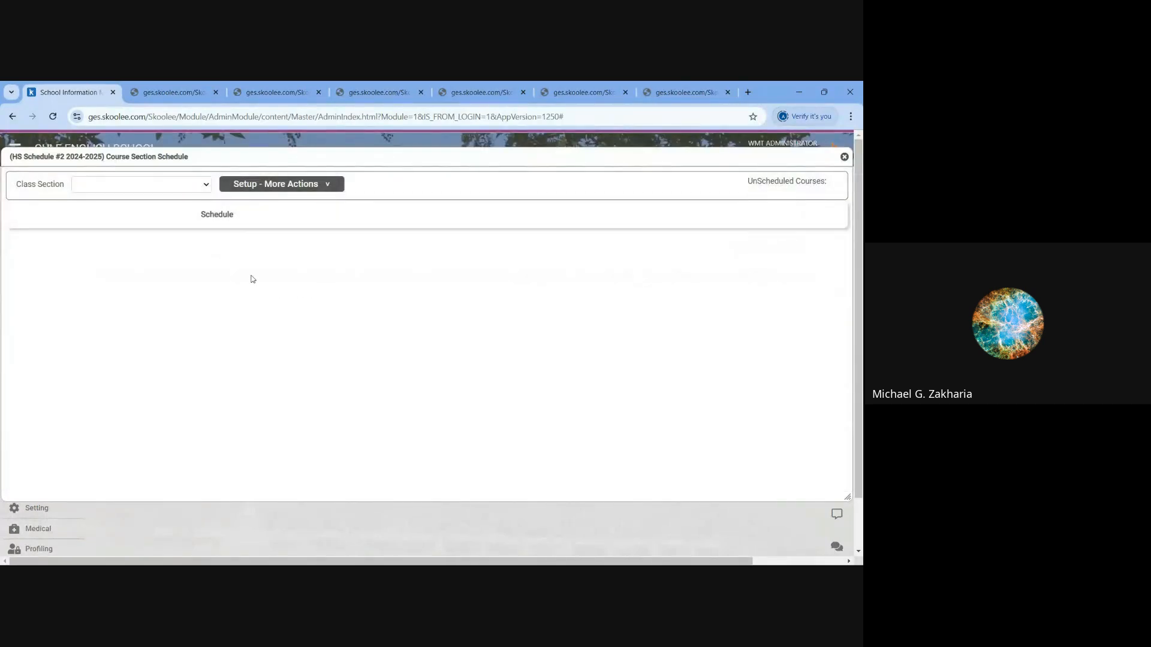
{"action": "left_click", "coordinate": [155, 190]}
{"action": "left_click", "coordinate": [111, 216]}
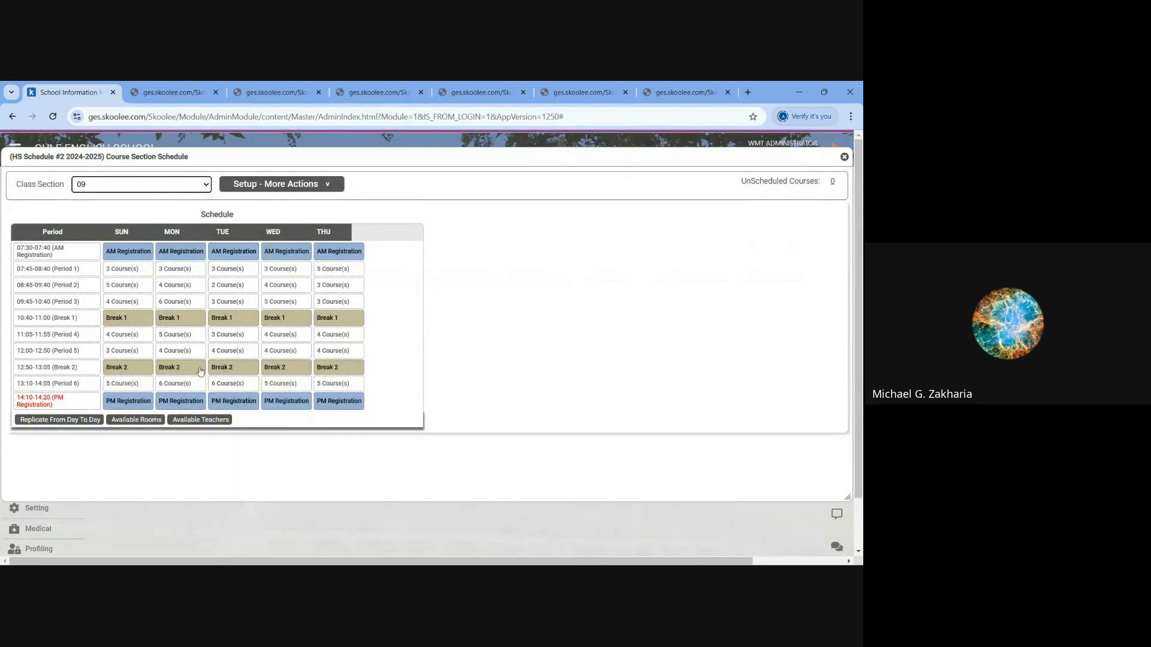
- Show the other slot options for Maths 9.3 in Monday's Period 3, and cancel without changing its slot
{"action": "left_click", "coordinate": [177, 302]}
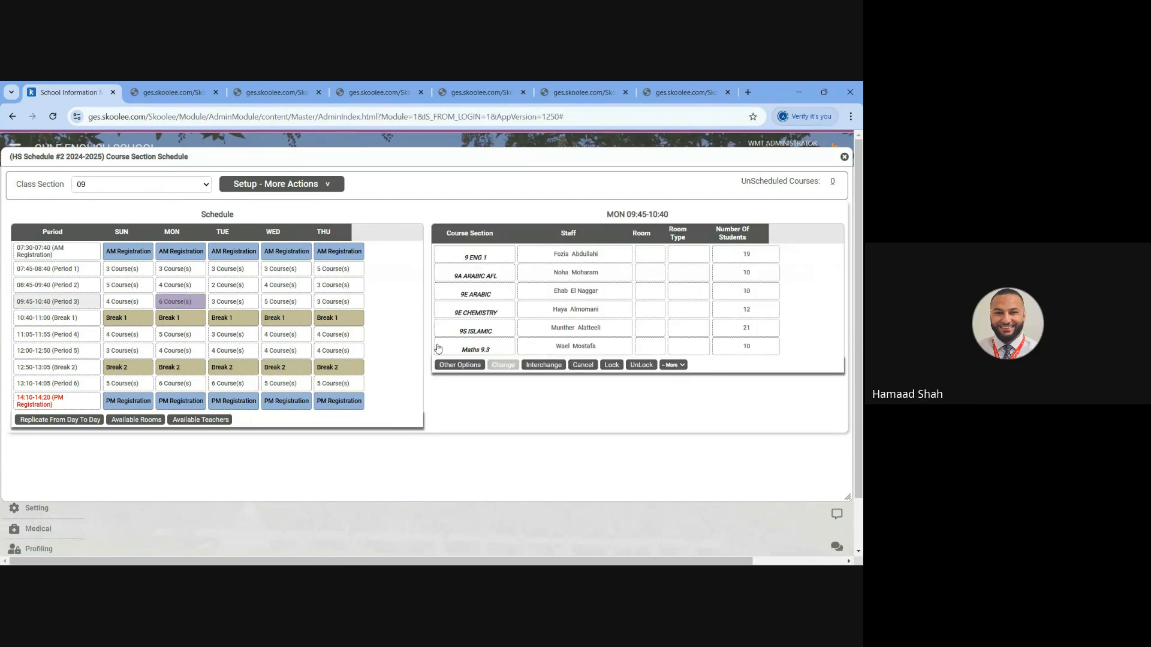
{"action": "left_click", "coordinate": [532, 353]}
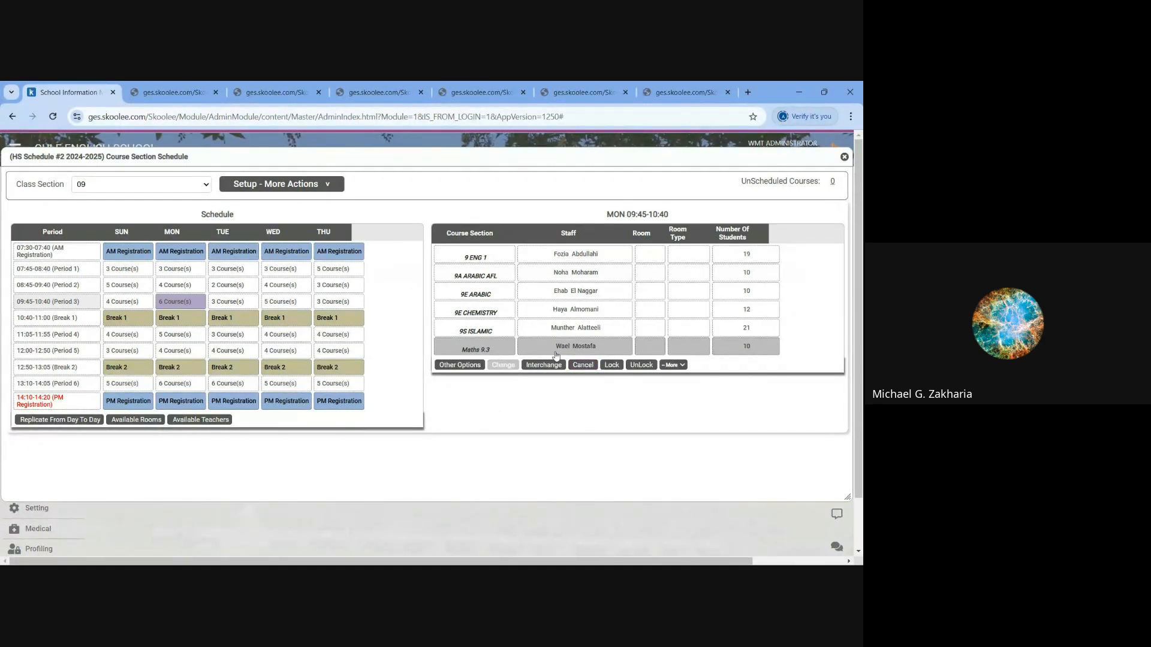
{"action": "left_click", "coordinate": [458, 365]}
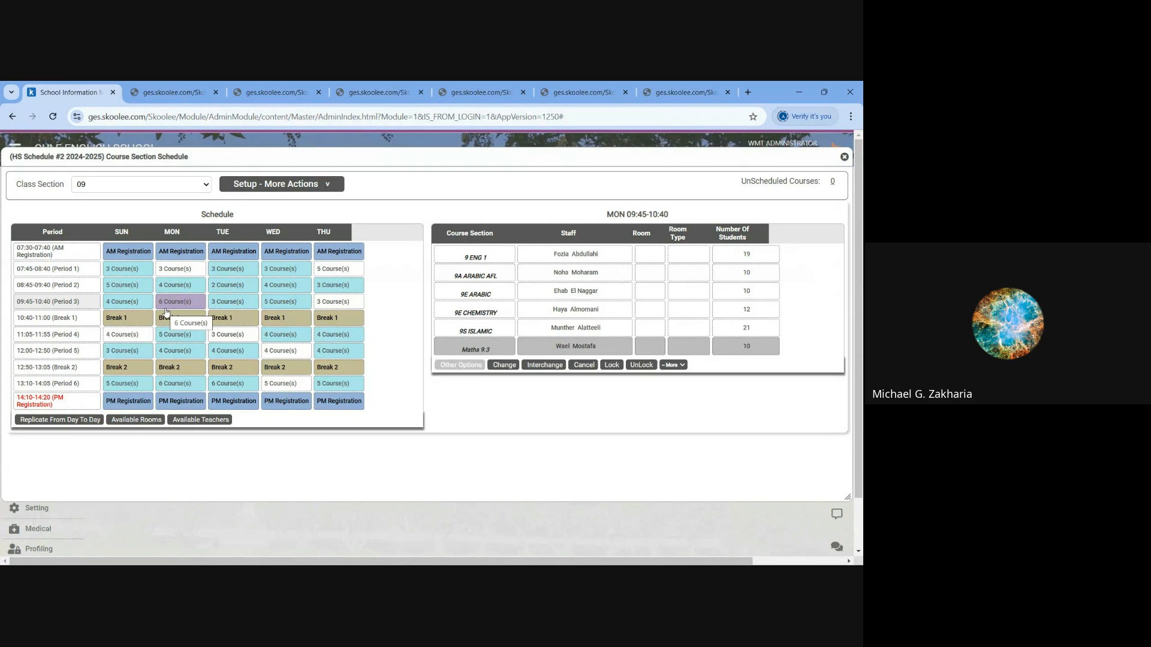
{"action": "left_click", "coordinate": [583, 365]}
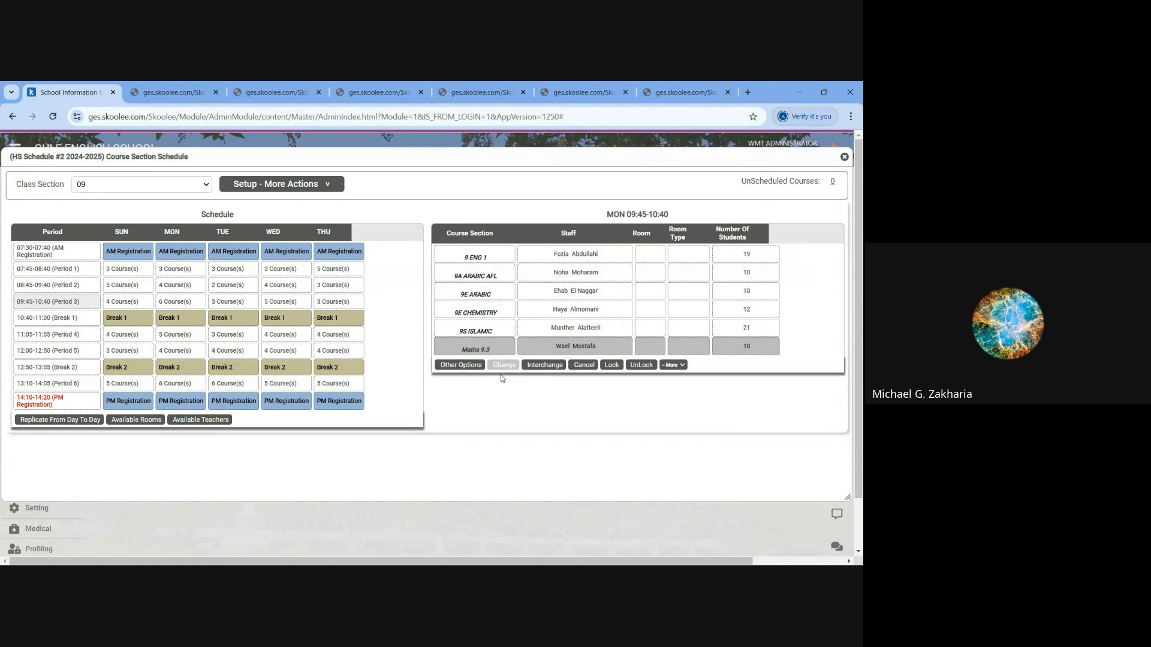
- Open the Crs Interchange options for Maths 9.3 in Monday's Period 3 and move the dialog clear of the course list
{"action": "left_click", "coordinate": [544, 365]}
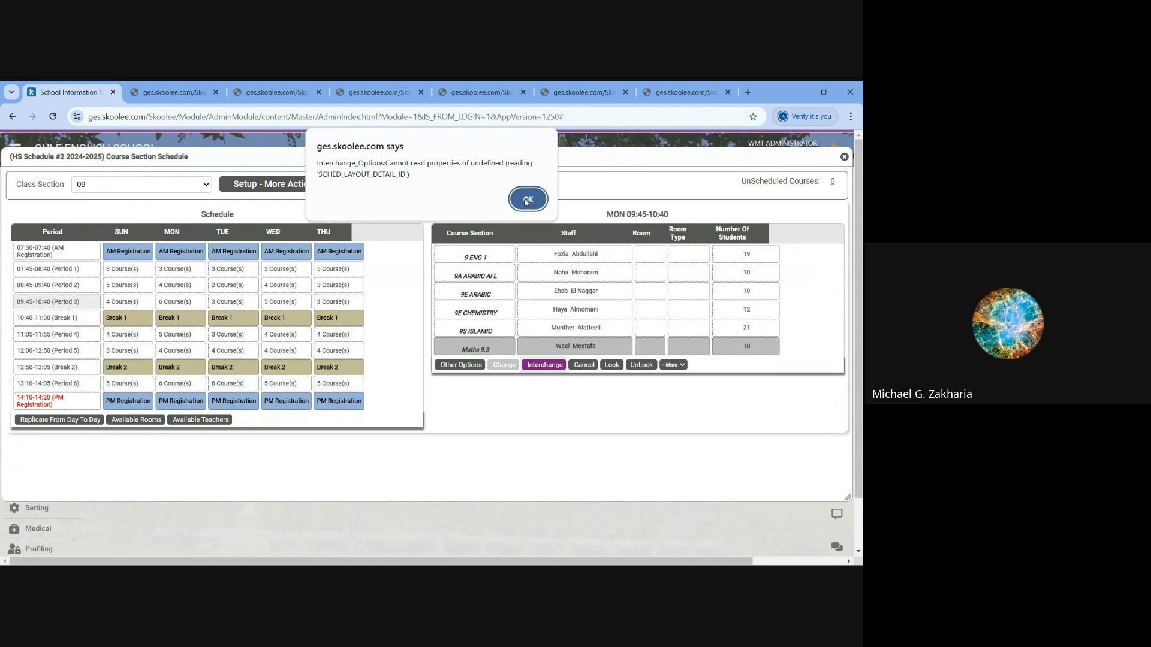
{"action": "left_click", "coordinate": [526, 201]}
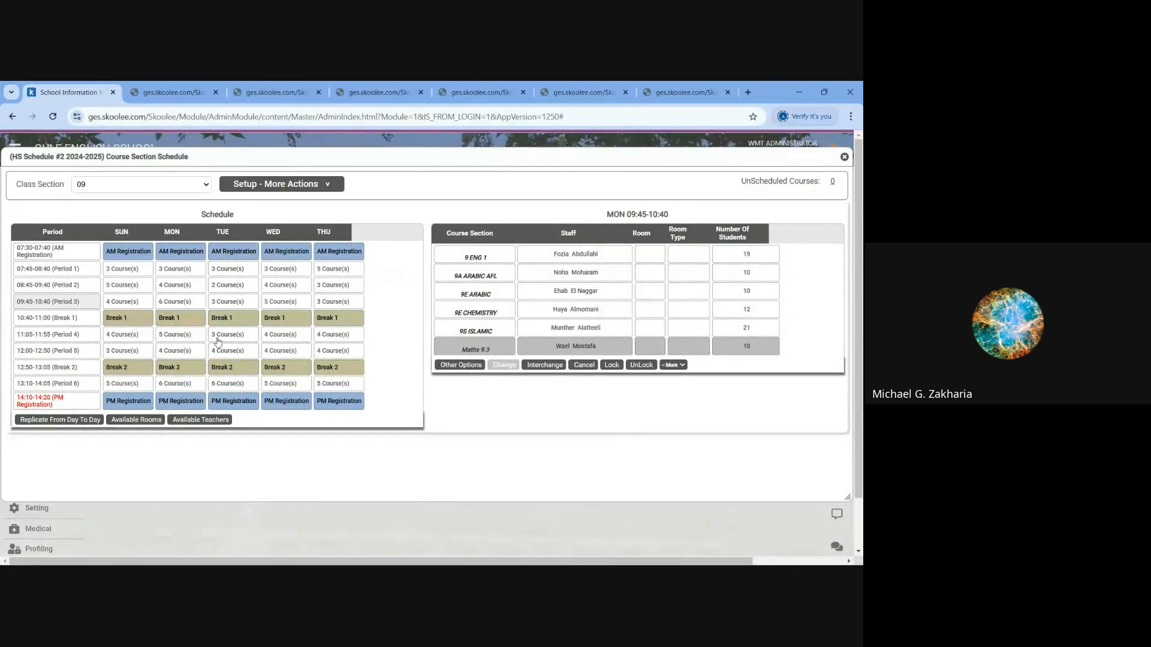
{"action": "left_click", "coordinate": [176, 306]}
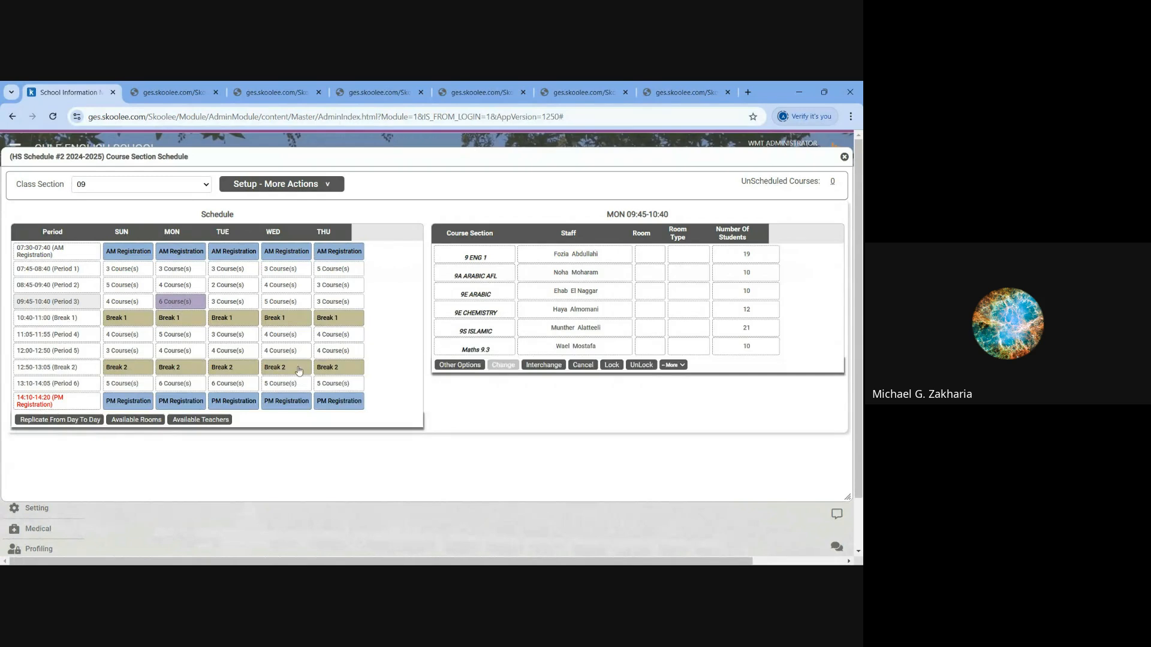
{"action": "left_click", "coordinate": [539, 367]}
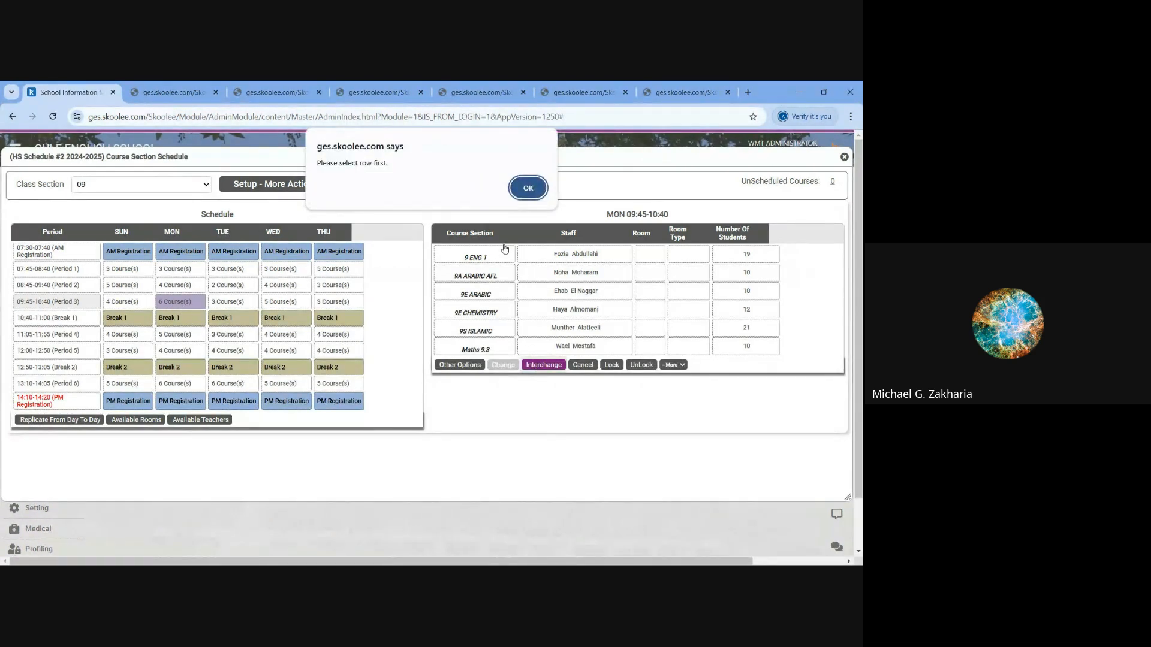
{"action": "left_click", "coordinate": [532, 190]}
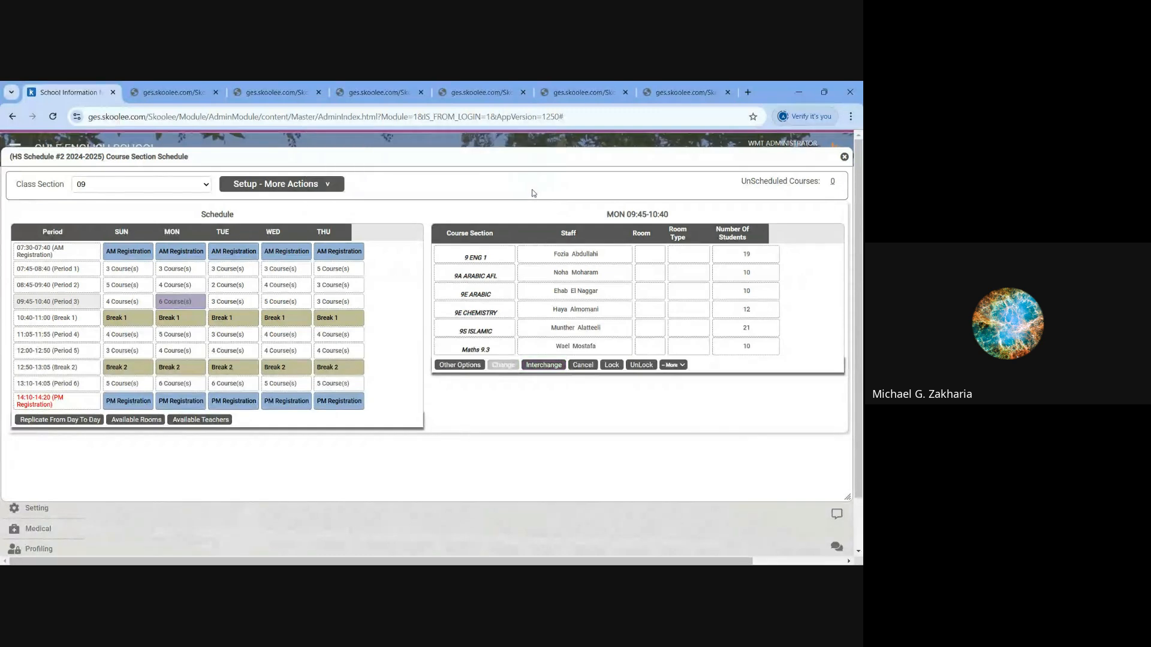
{"action": "left_click", "coordinate": [532, 350]}
{"action": "left_click", "coordinate": [544, 365]}
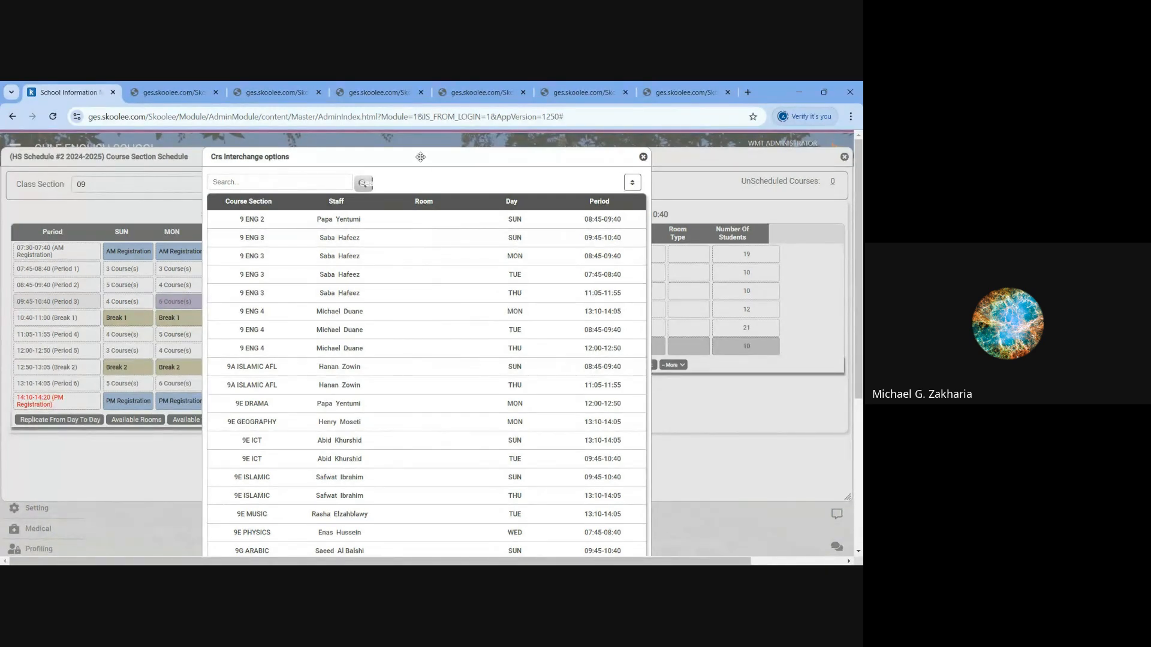
{"action": "left_click_drag", "start_coordinate": [392, 159], "coordinate": [267, 159]}
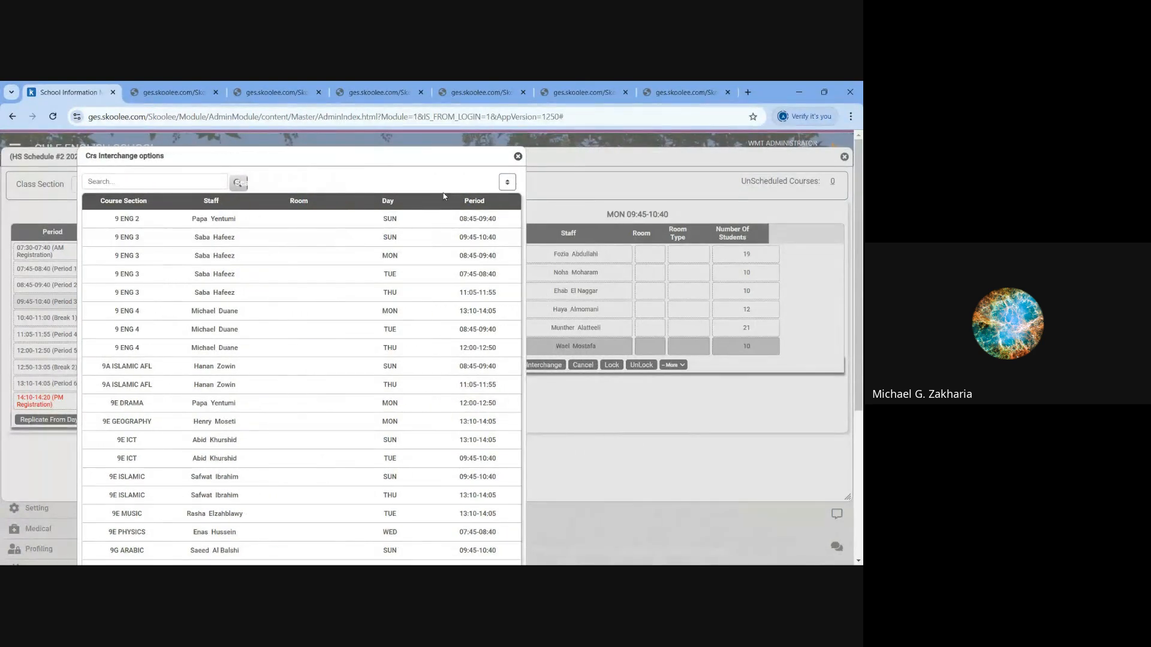
- Sort the interchange options by Day and by Period, both in ascending order
{"action": "left_click", "coordinate": [506, 182]}
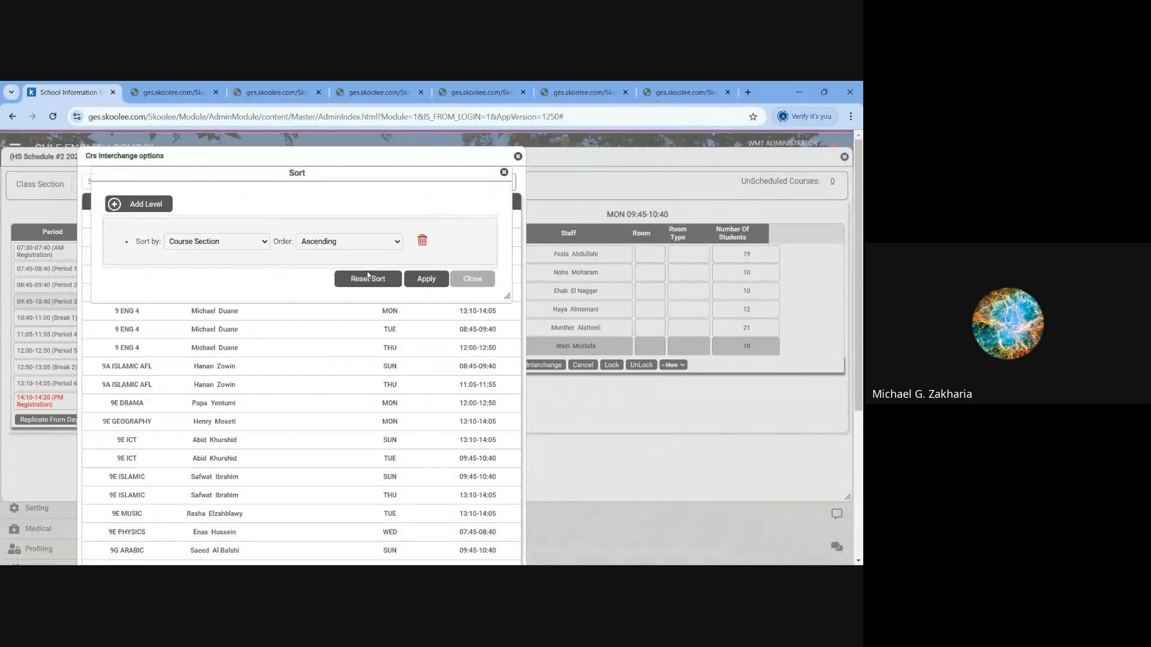
{"action": "left_click", "coordinate": [232, 242]}
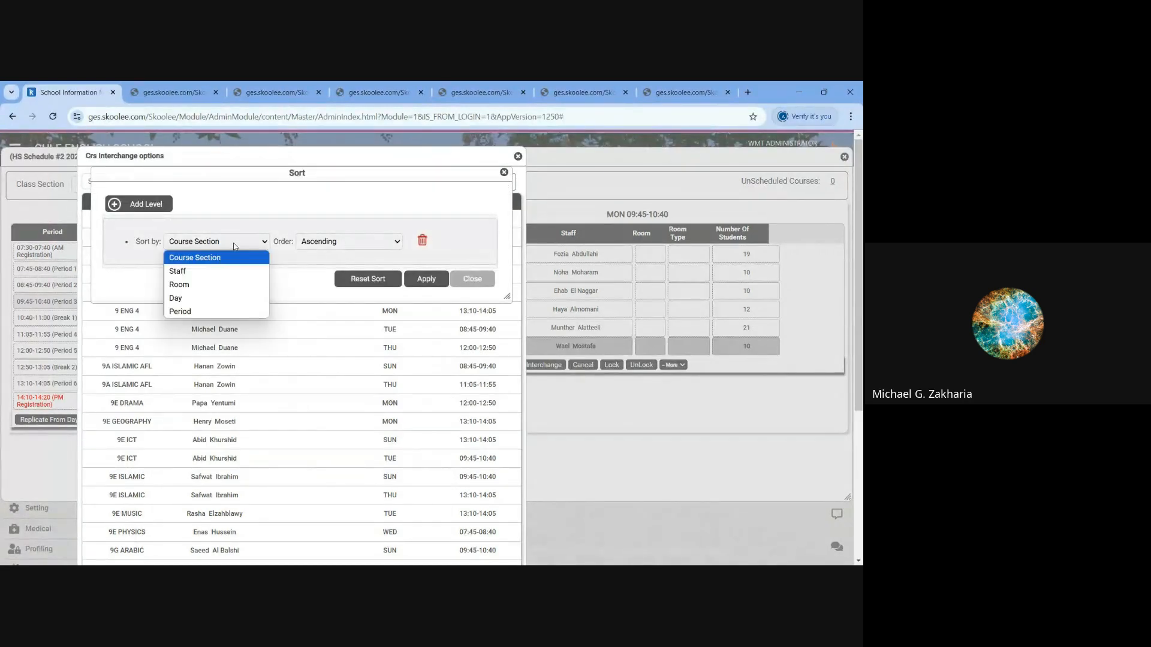
{"action": "left_click", "coordinate": [198, 297]}
{"action": "left_click", "coordinate": [155, 204]}
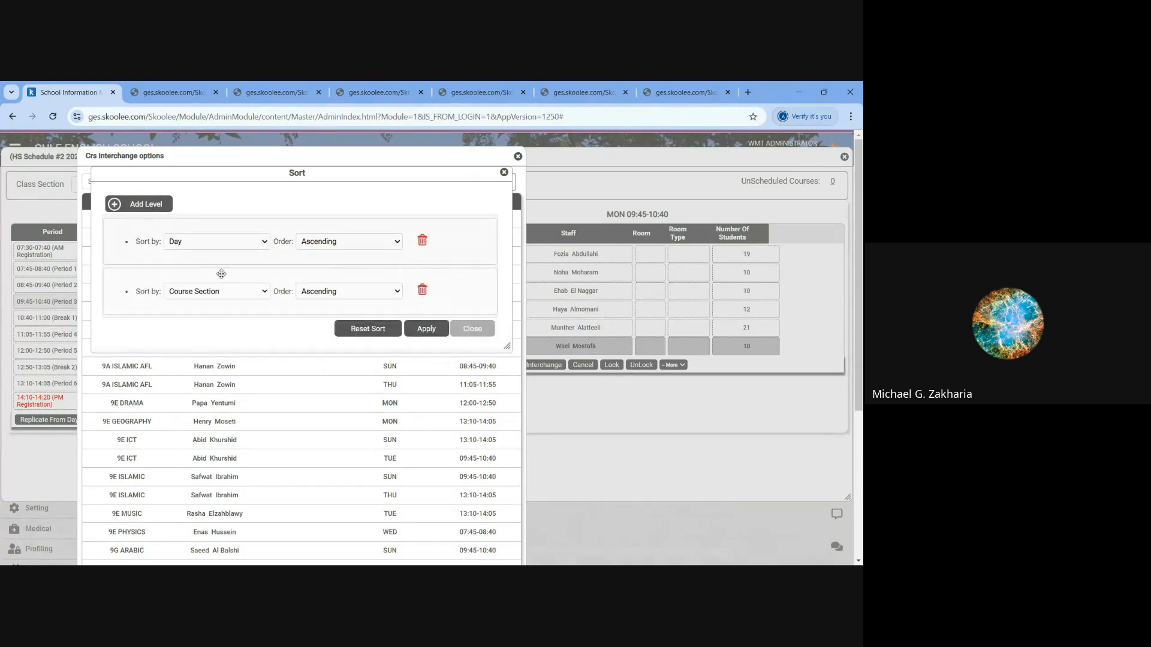
{"action": "left_click", "coordinate": [232, 291]}
{"action": "left_click", "coordinate": [208, 359]}
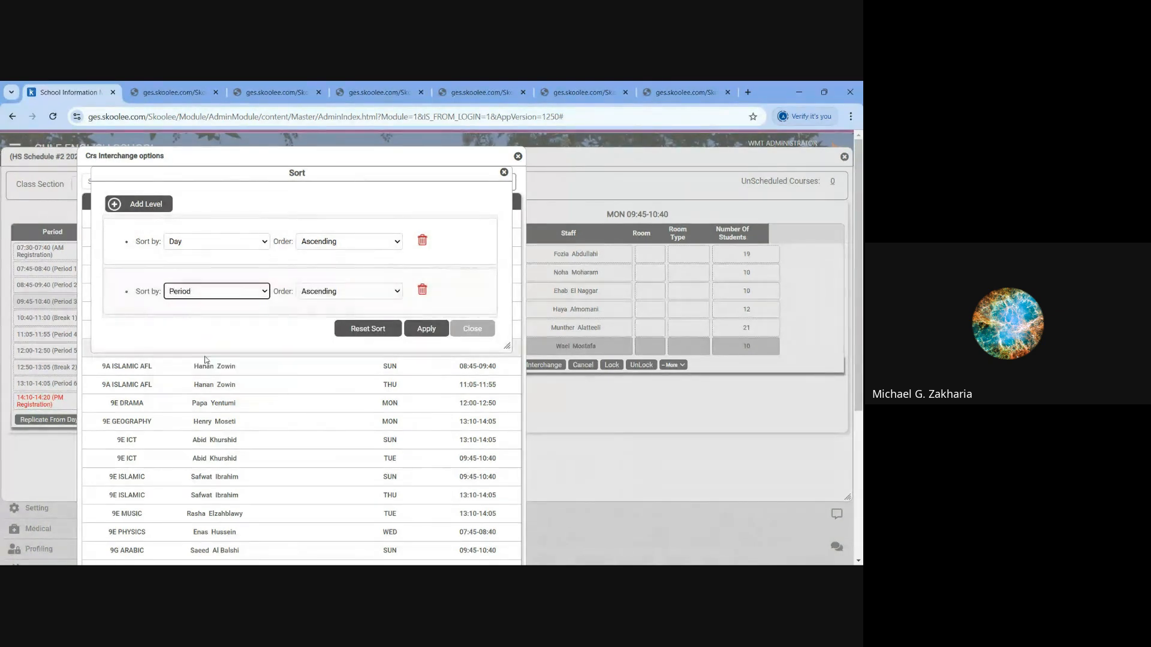
{"action": "left_click", "coordinate": [431, 330]}
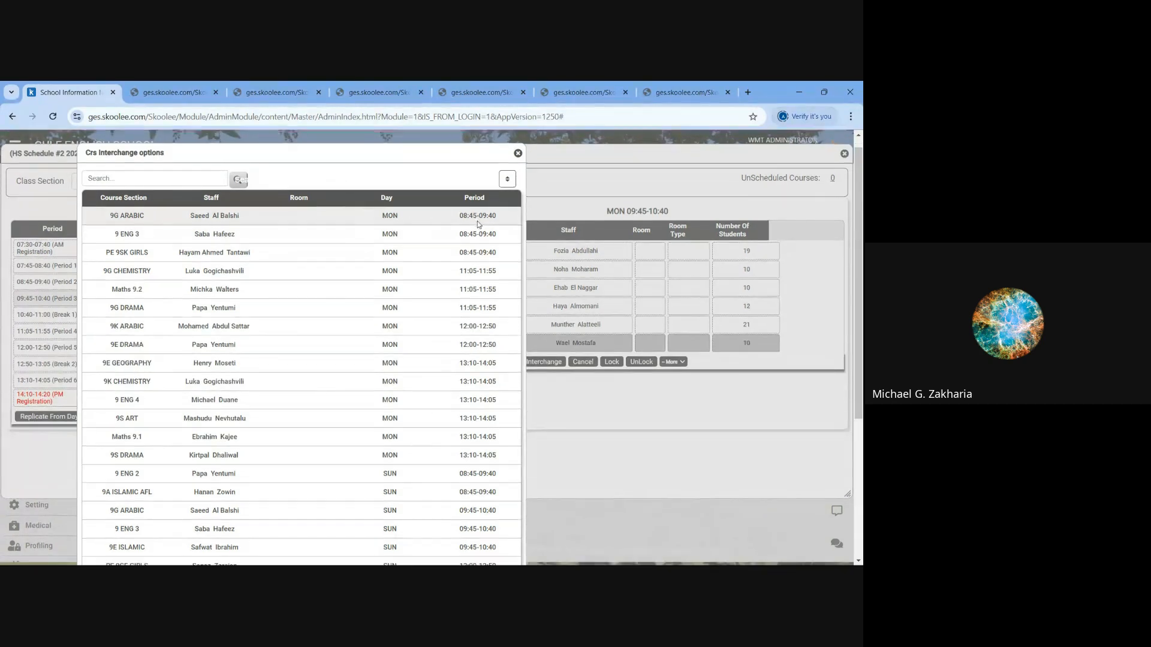
- Examine the sorted interchange options, highlighting the 9G CHEMISTRY course and its teacher on Monday 11:05-11:55
{"action": "scroll", "coordinate": [478, 221], "scroll_direction": "down", "scroll_amount": 1}
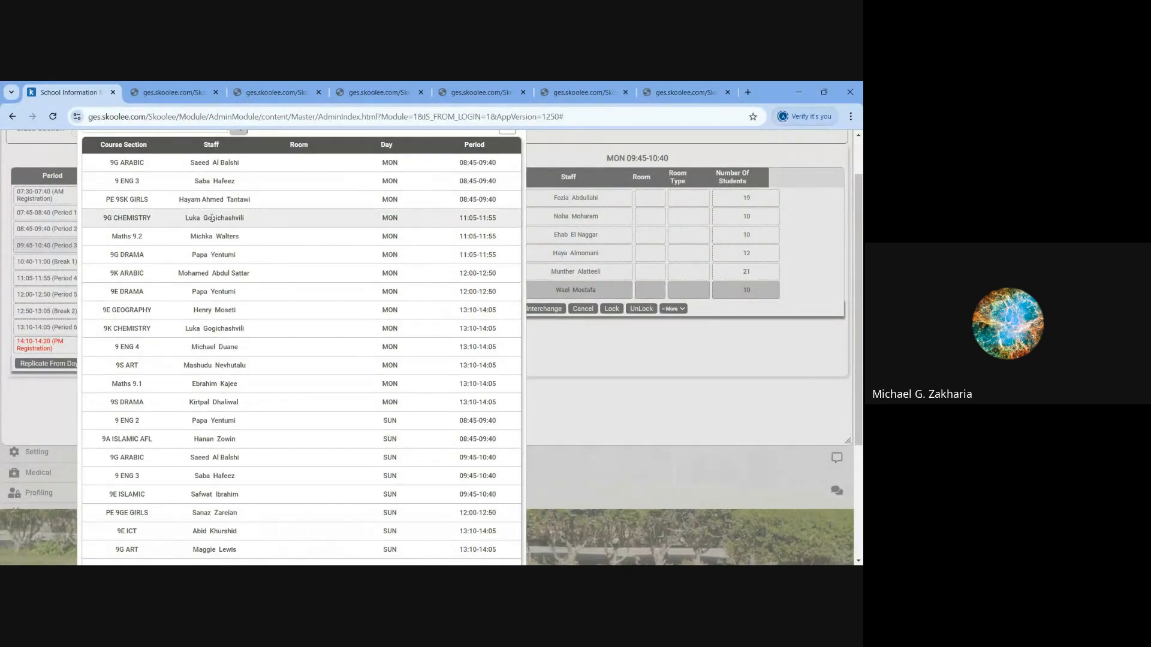
{"action": "left_click_drag", "start_coordinate": [105, 218], "coordinate": [256, 218]}
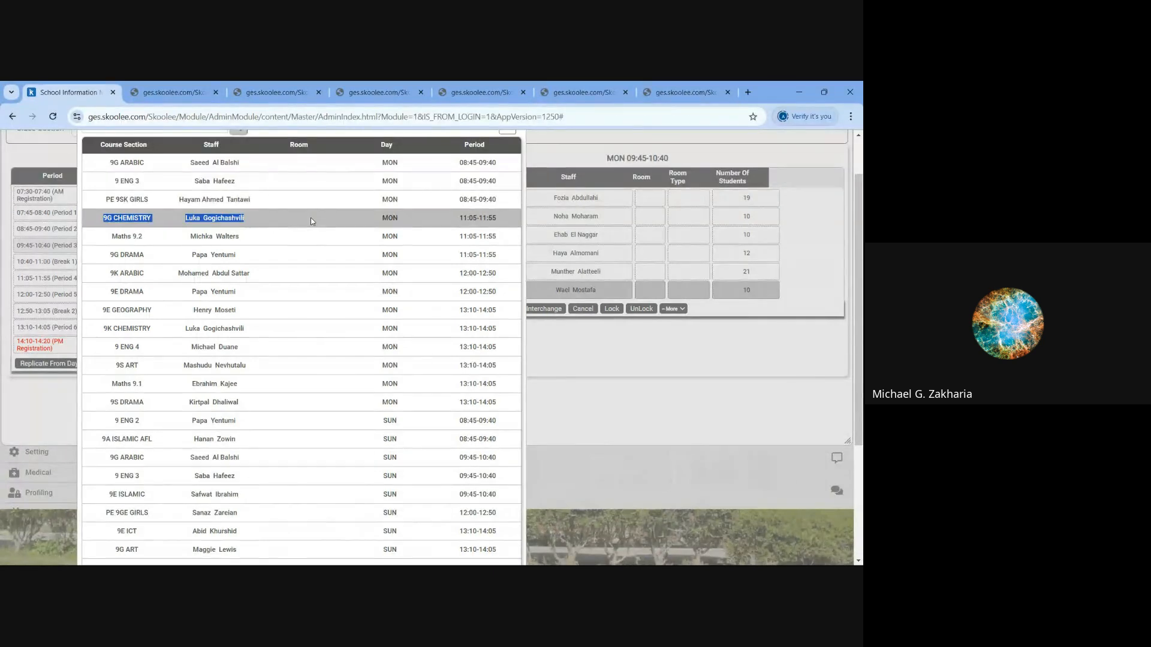
{"action": "scroll", "coordinate": [311, 221], "scroll_direction": "down", "scroll_amount": 3}
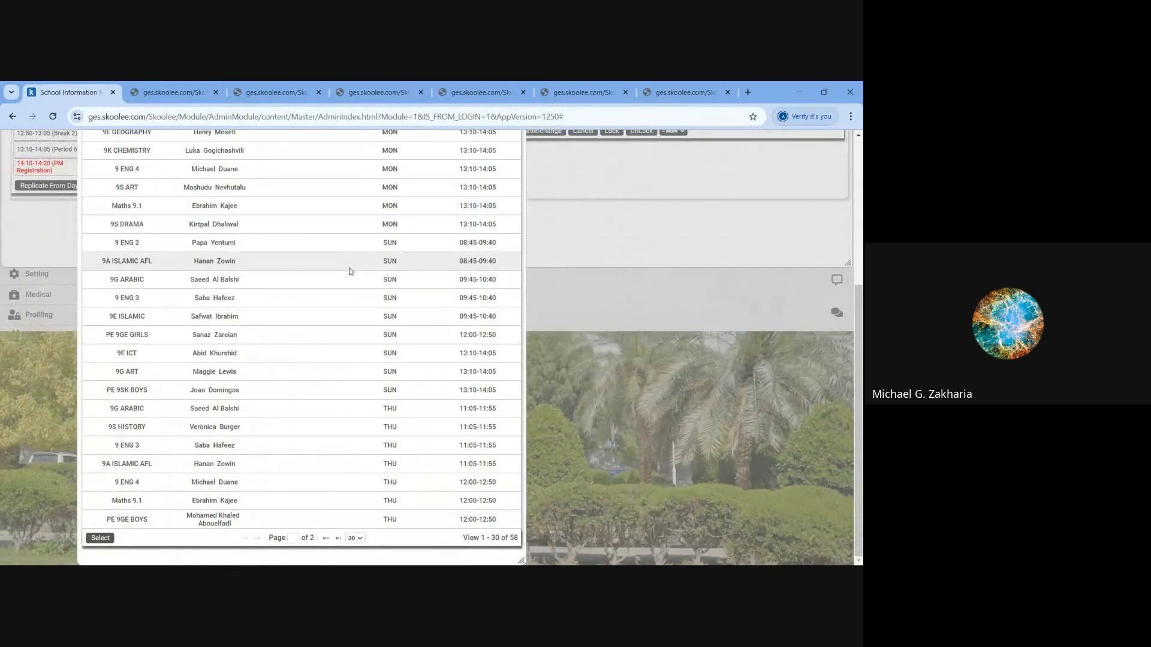
- Set the interchange list to 58 rows per page and look through the options for every day
{"action": "left_click", "coordinate": [358, 539]}
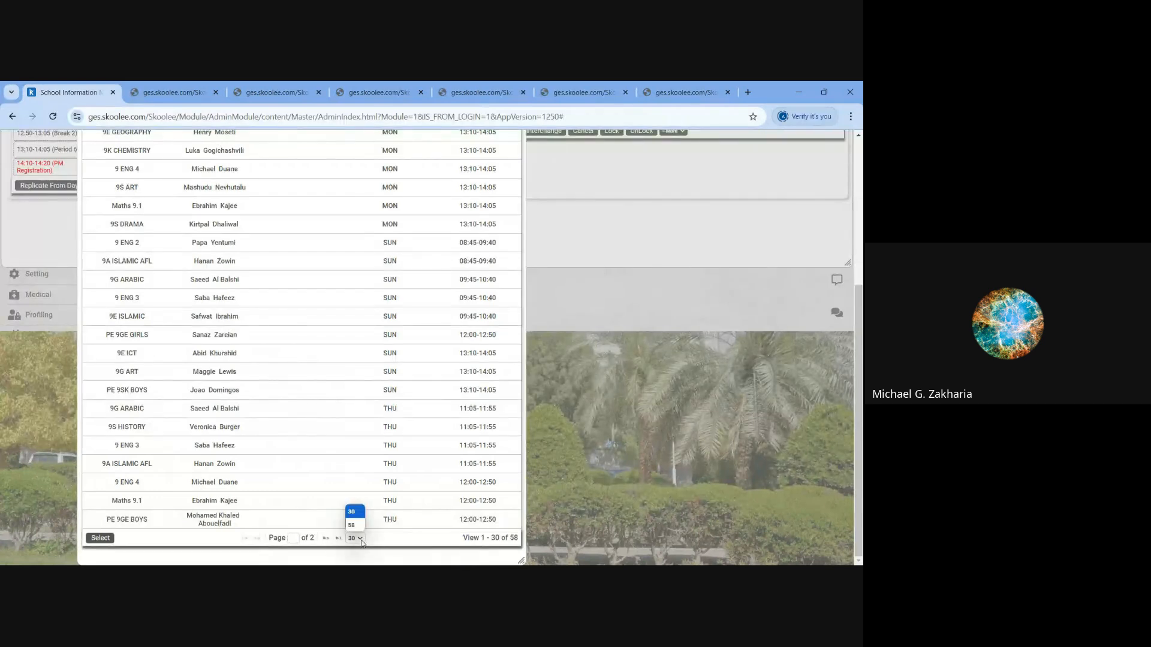
{"action": "left_click", "coordinate": [353, 525]}
{"action": "scroll", "coordinate": [388, 446], "scroll_direction": "down", "scroll_amount": 1}
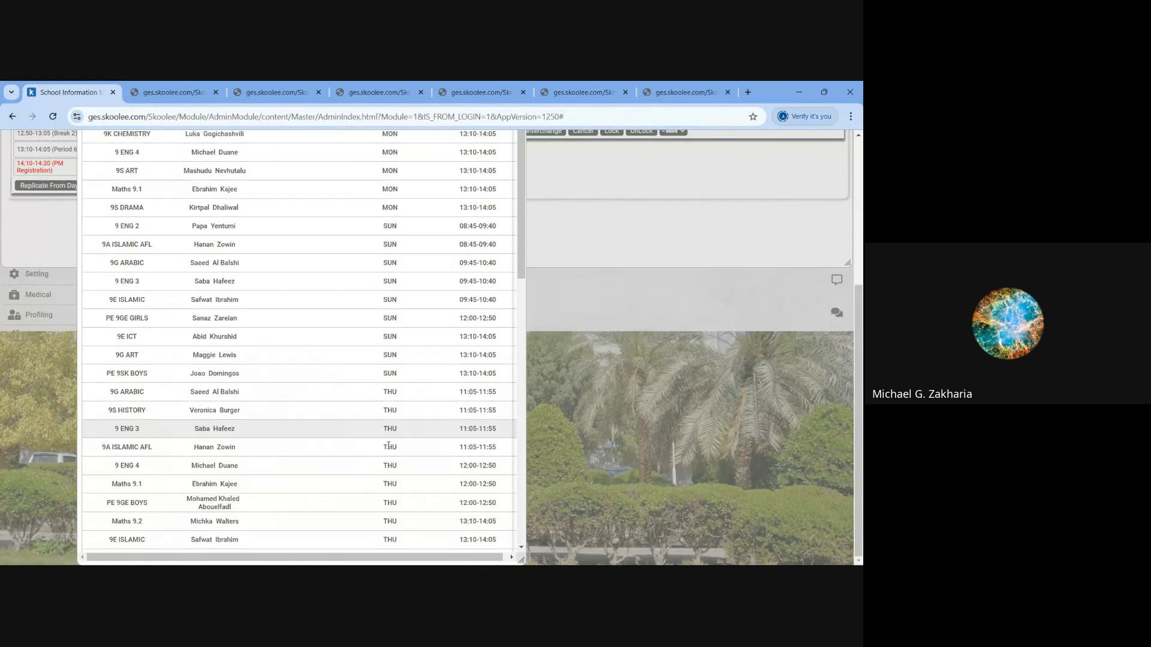
{"action": "scroll", "coordinate": [389, 446], "scroll_direction": "down", "scroll_amount": 10}
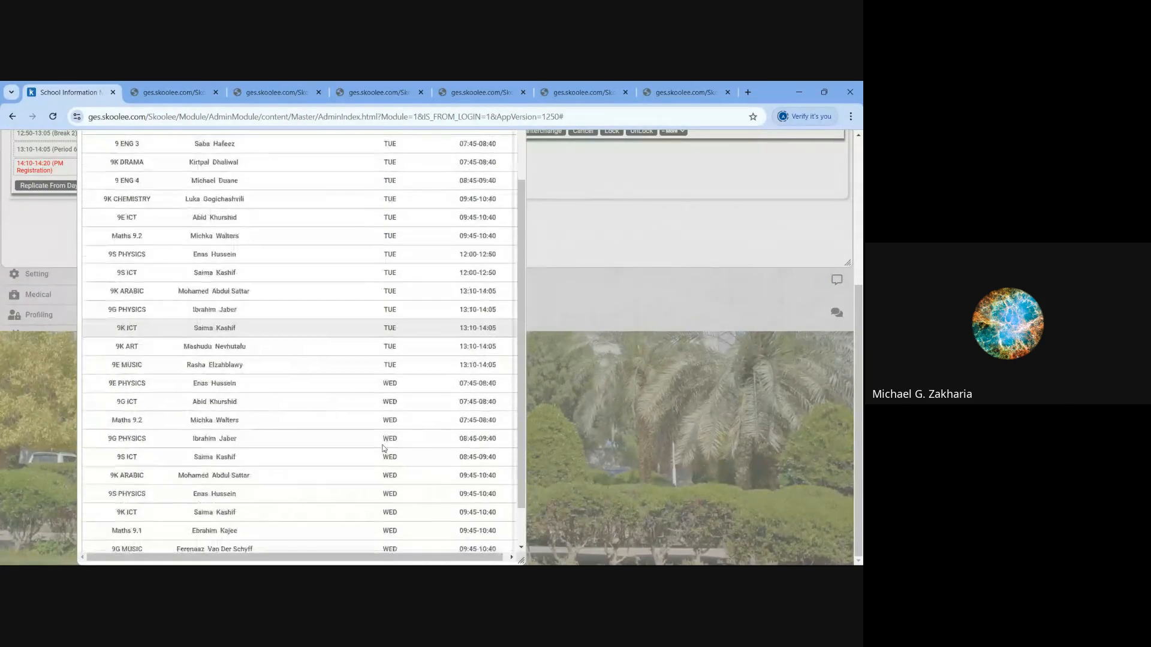
{"action": "scroll", "coordinate": [384, 448], "scroll_direction": "down", "scroll_amount": 1}
{"action": "scroll", "coordinate": [383, 449], "scroll_direction": "up", "scroll_amount": 10}
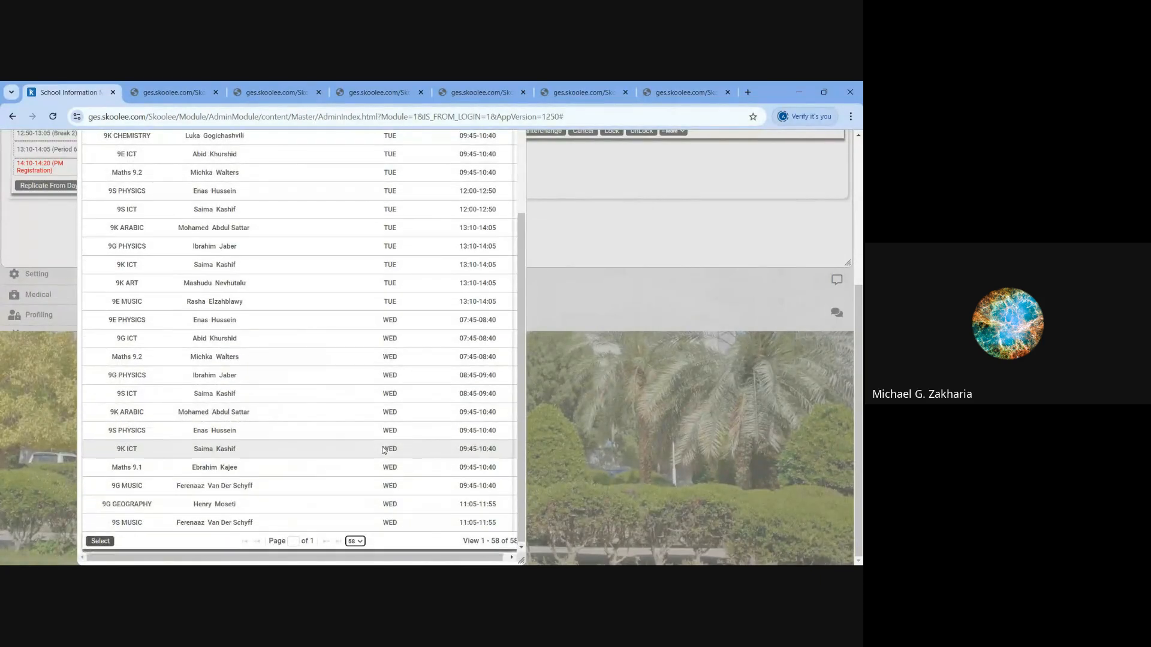
{"action": "scroll", "coordinate": [384, 449], "scroll_direction": "up", "scroll_amount": 4}
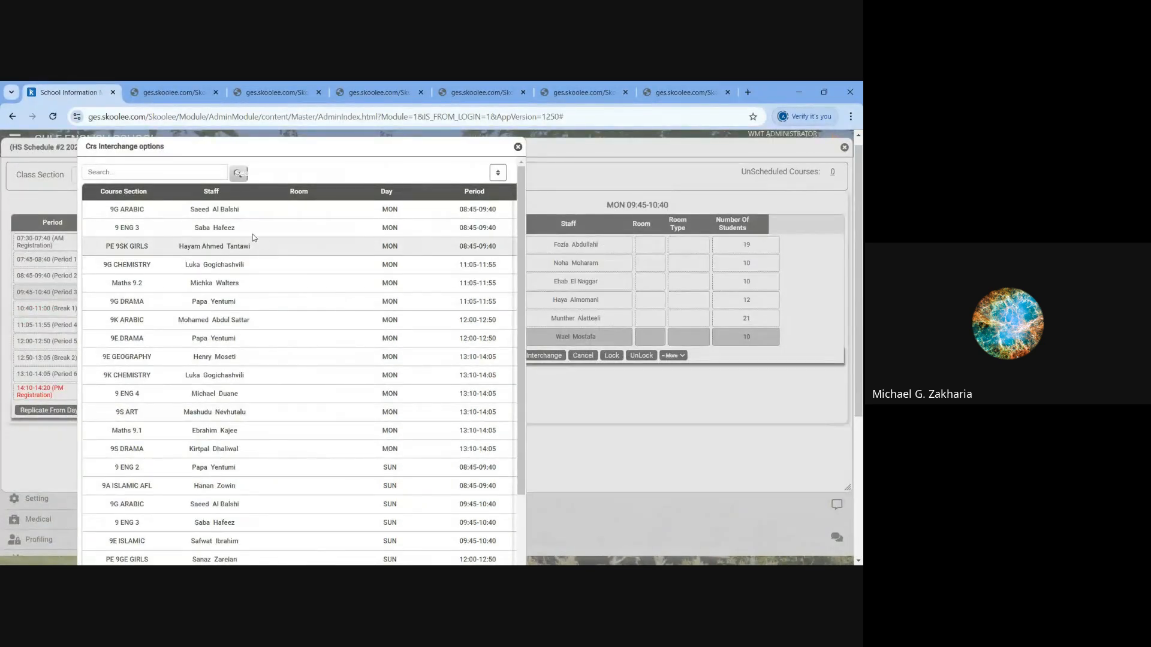
- Interchange Maths 9.3 in Monday's Period 3 with the 9G ARABIC course on Monday 08:45-09:40
{"action": "left_click", "coordinate": [167, 214]}
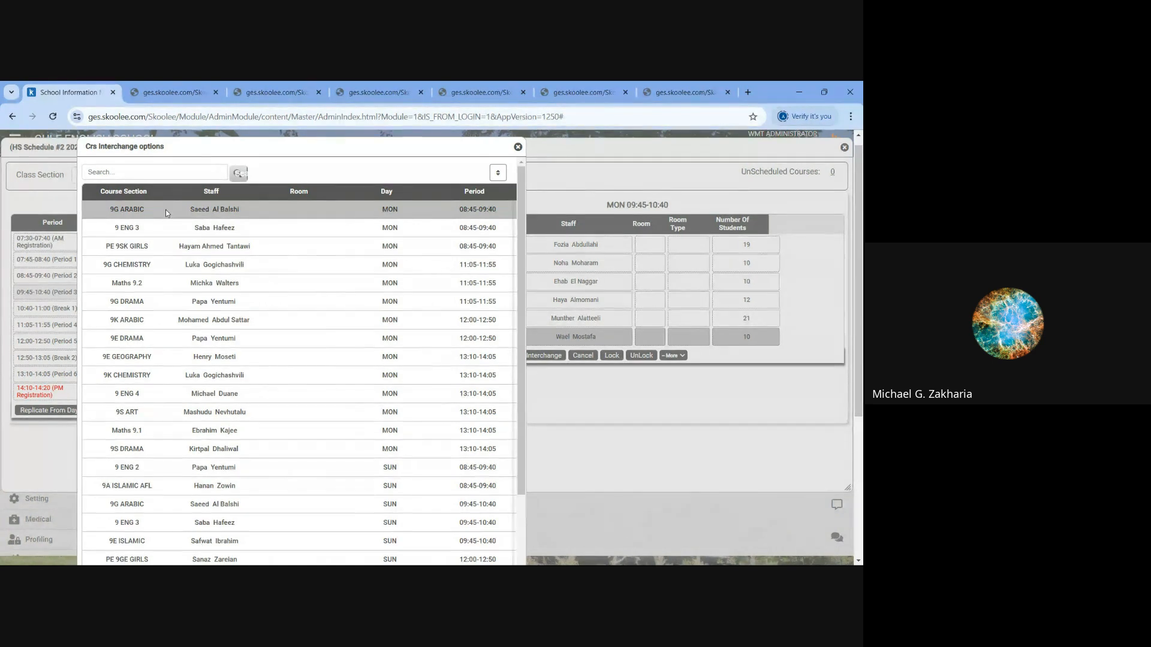
{"action": "scroll", "coordinate": [166, 210], "scroll_direction": "down", "scroll_amount": 10}
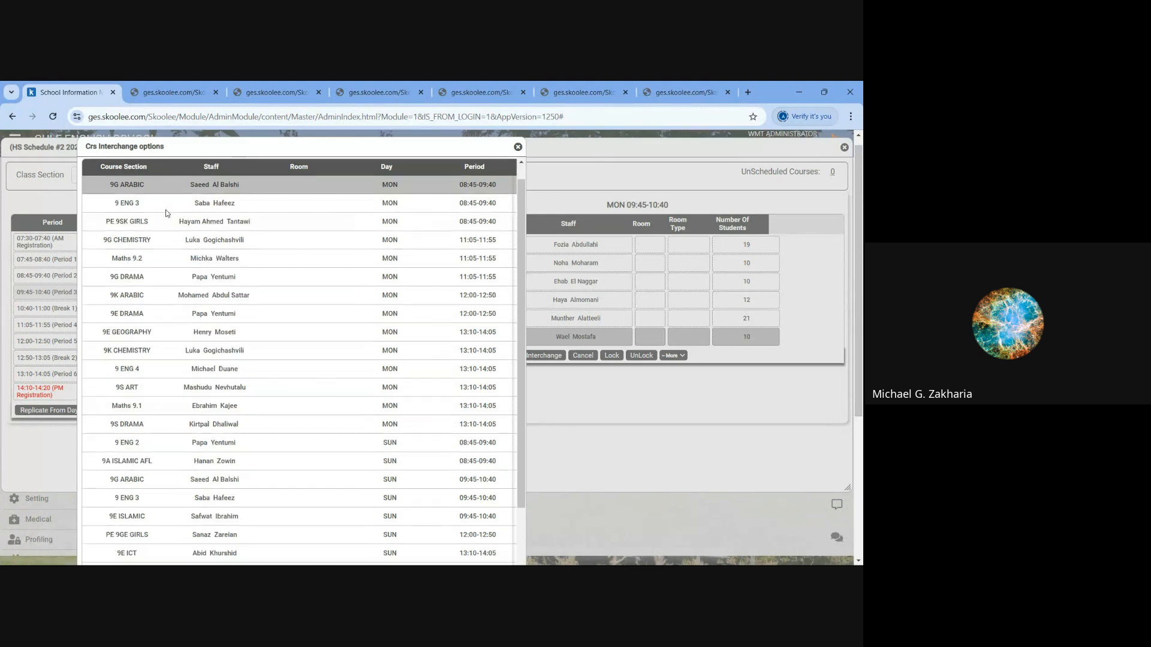
{"action": "scroll", "coordinate": [175, 387], "scroll_direction": "down", "scroll_amount": 4}
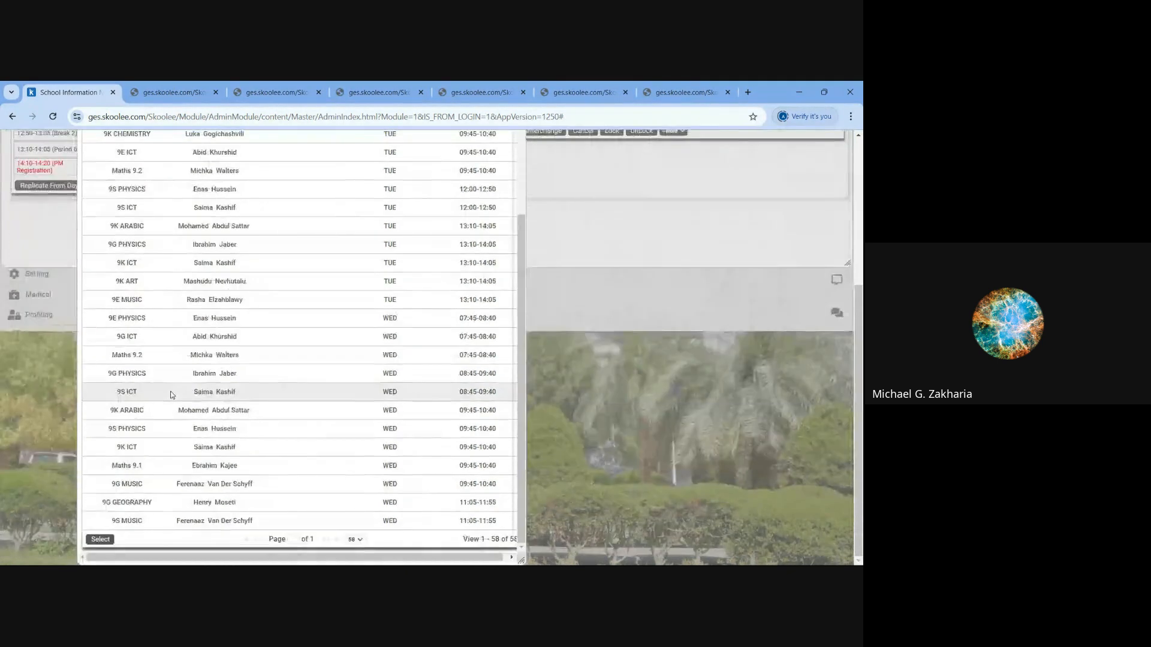
{"action": "left_click", "coordinate": [102, 540]}
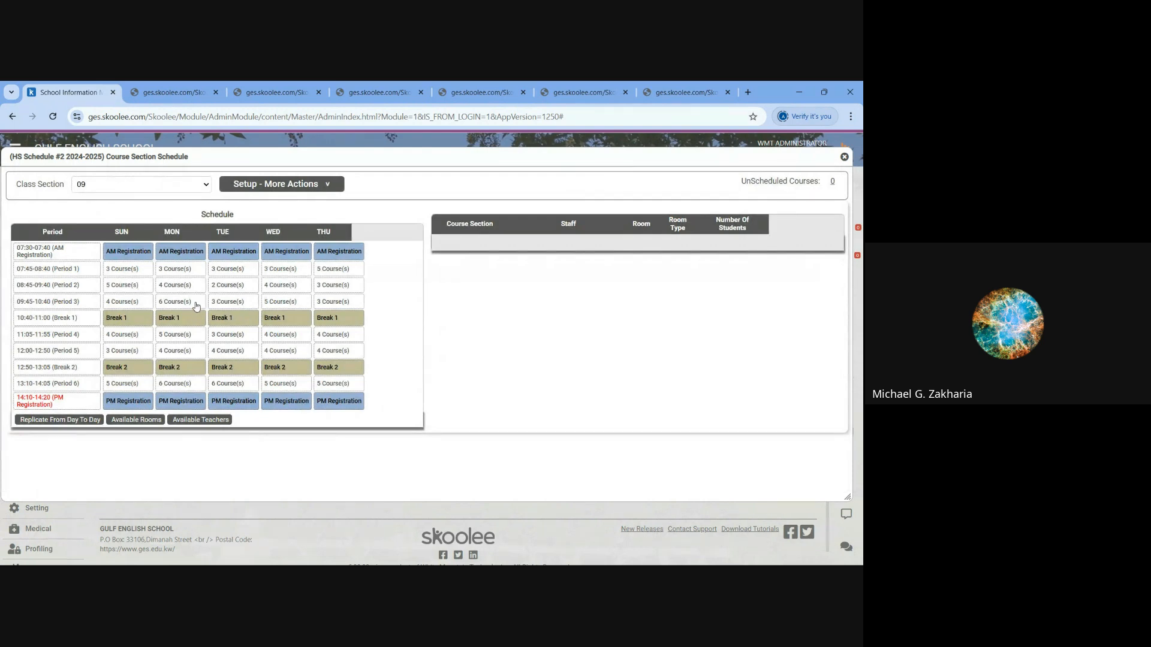
- Check the courses scheduled on Monday in Periods 3, 1 and 2
{"action": "left_click", "coordinate": [196, 304]}
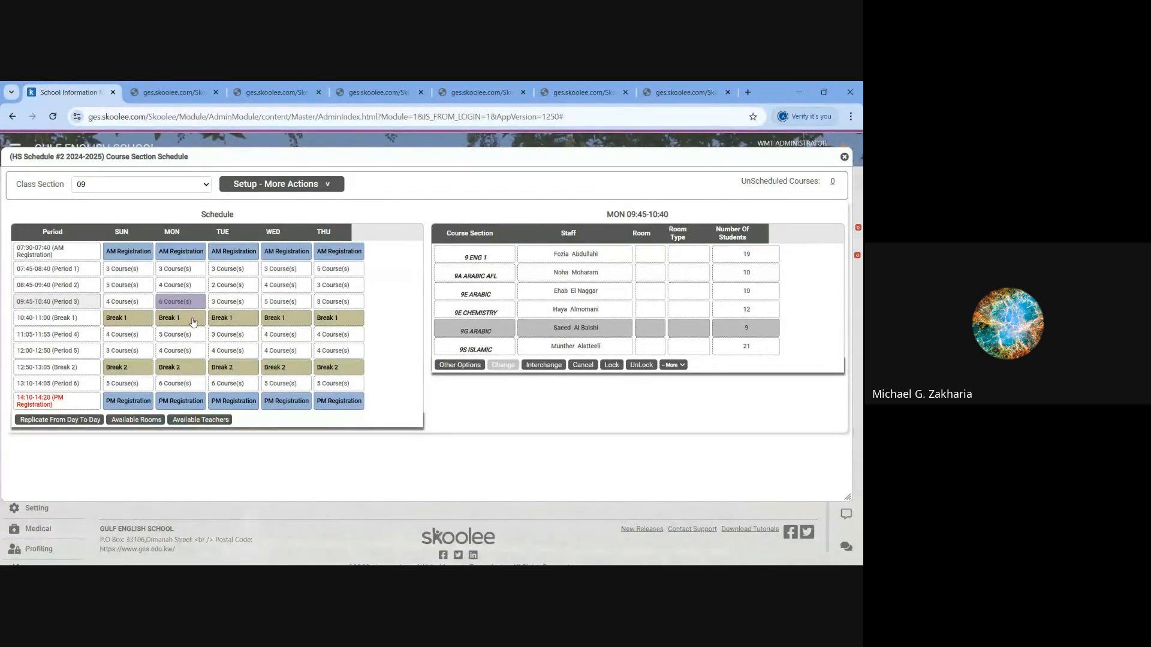
{"action": "left_click", "coordinate": [198, 274]}
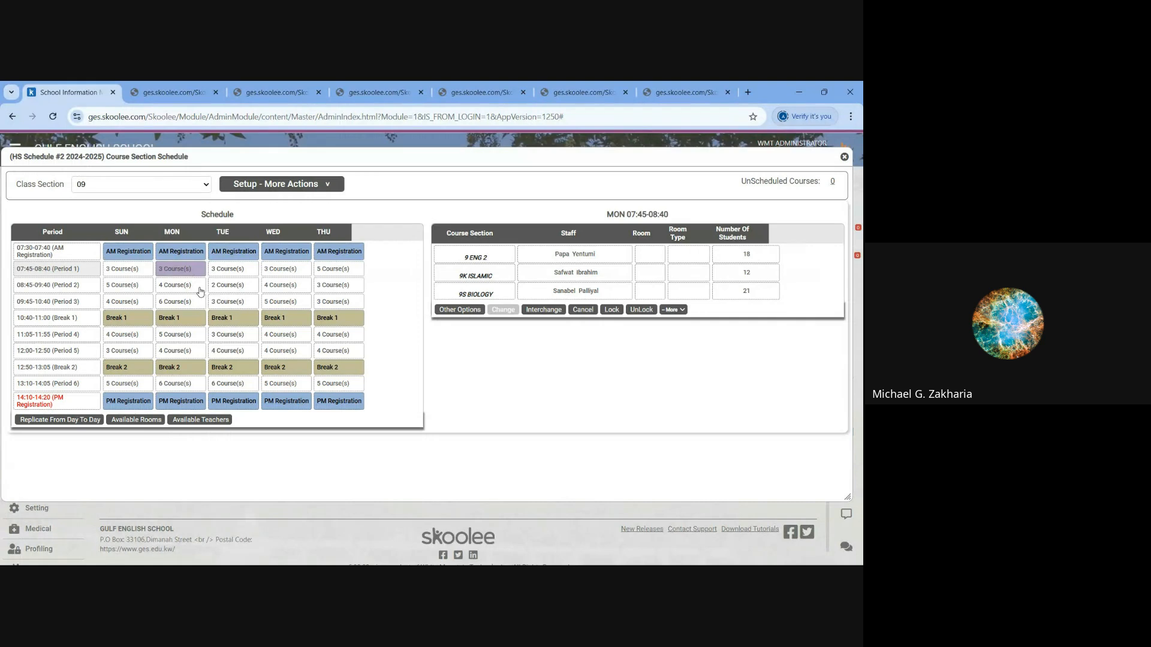
{"action": "left_click", "coordinate": [200, 288]}
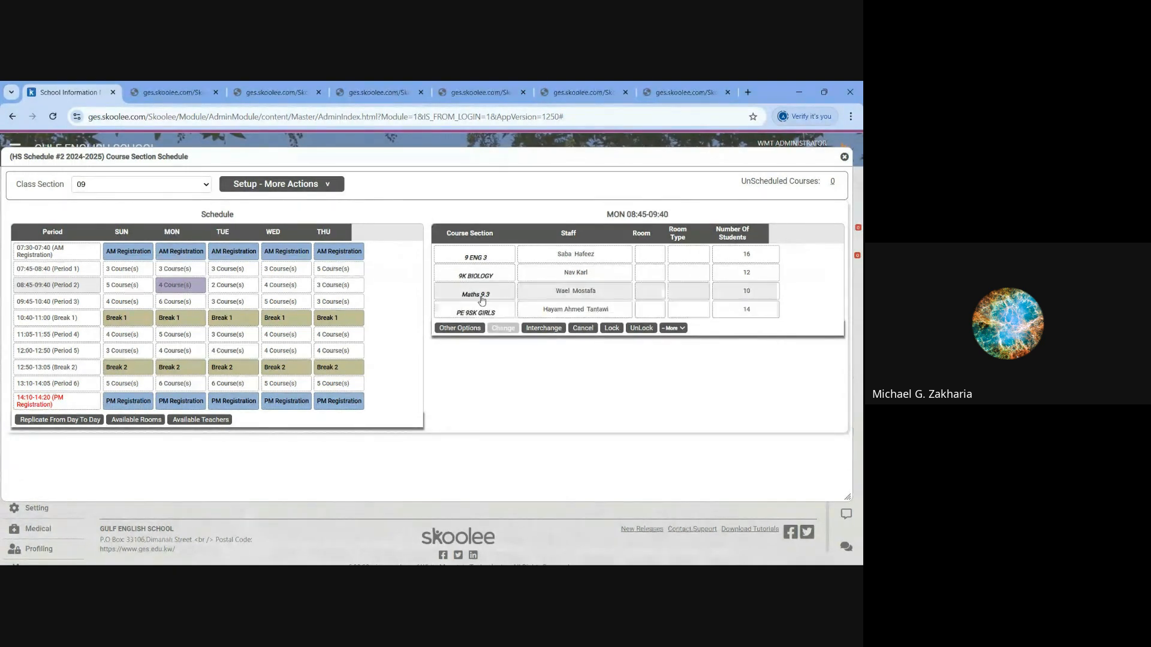
- Show the other slot options for Maths 9.3 in Monday's Period 2 and cancel without changing it
{"action": "left_click", "coordinate": [537, 297]}
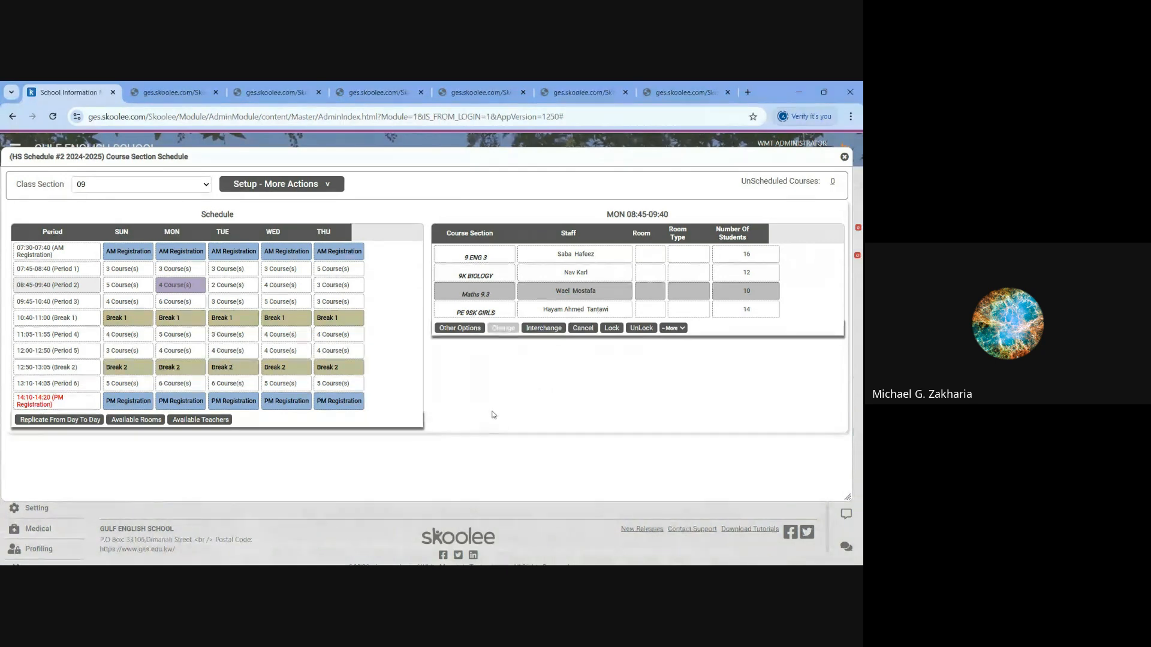
{"action": "left_click", "coordinate": [459, 327]}
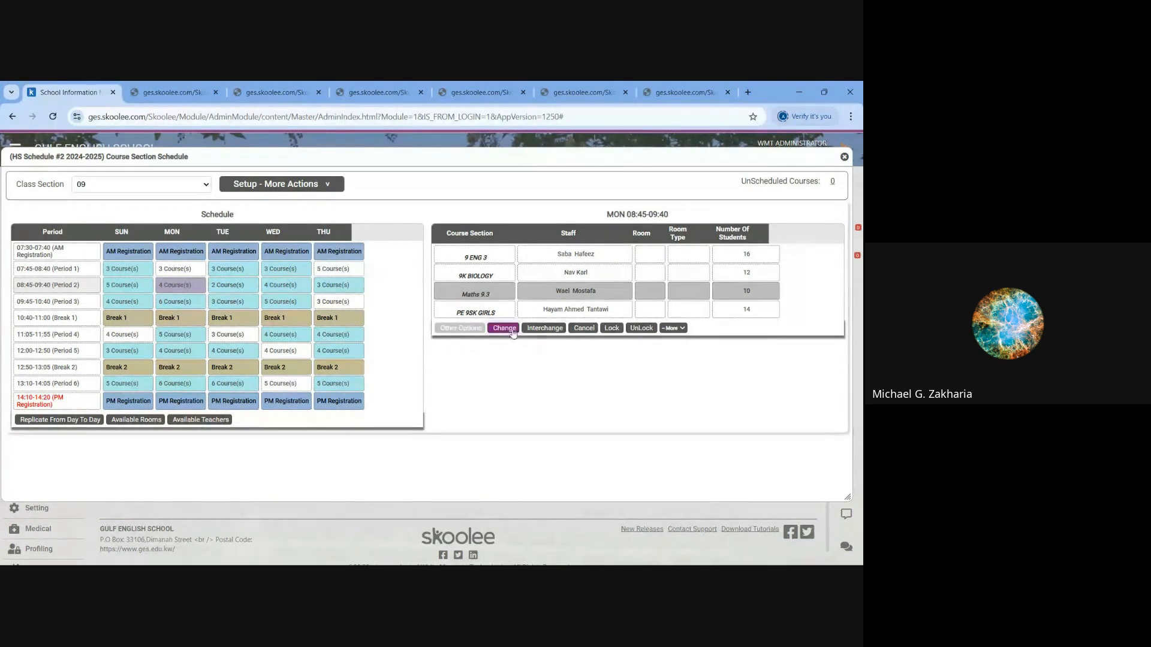
{"action": "left_click", "coordinate": [585, 328]}
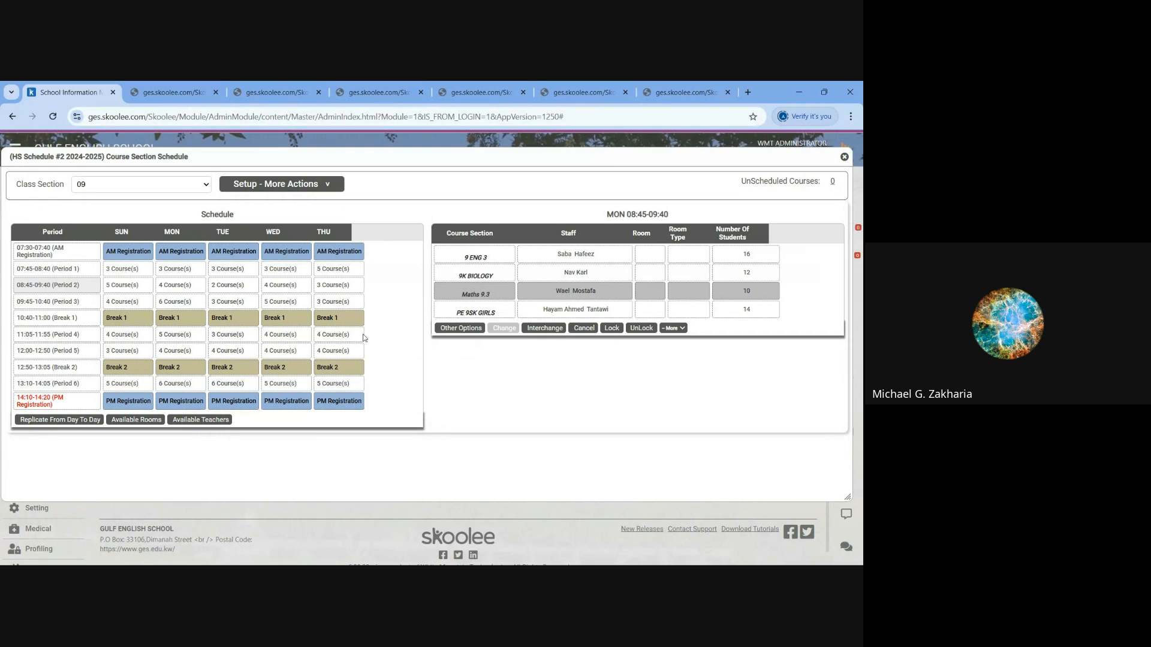
- Open the weekly timetable of the Maths 9.3 teacher from Monday's Period 2 and move it clear of the course list
{"action": "left_click", "coordinate": [185, 303]}
{"action": "left_click", "coordinate": [182, 287]}
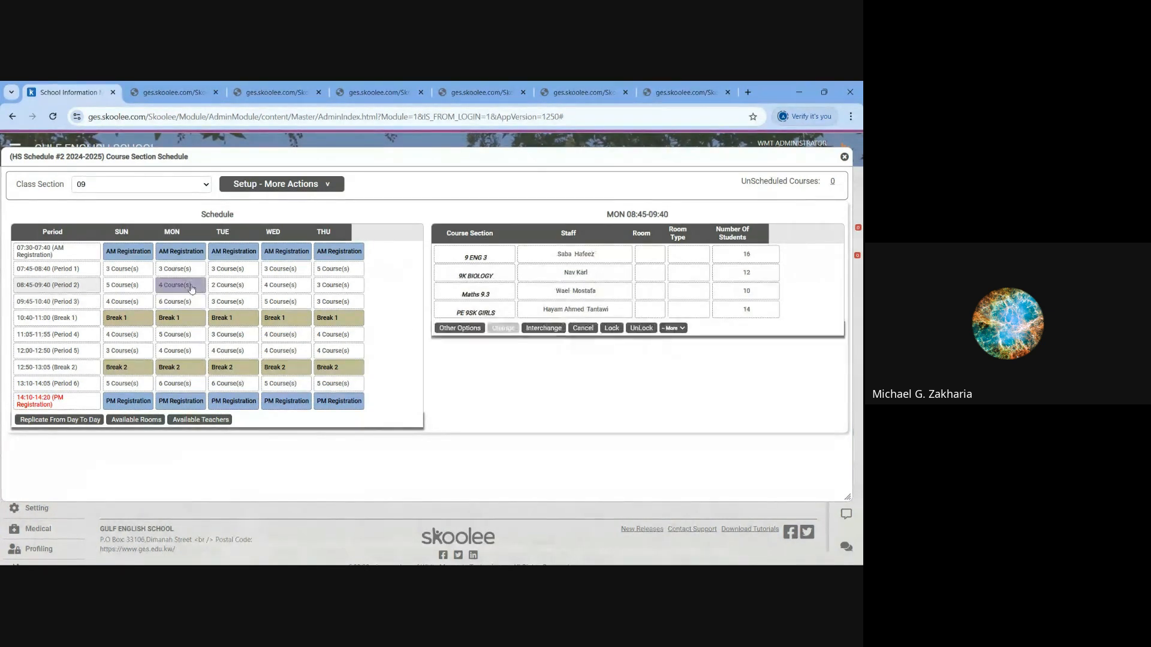
{"action": "left_click", "coordinate": [564, 293]}
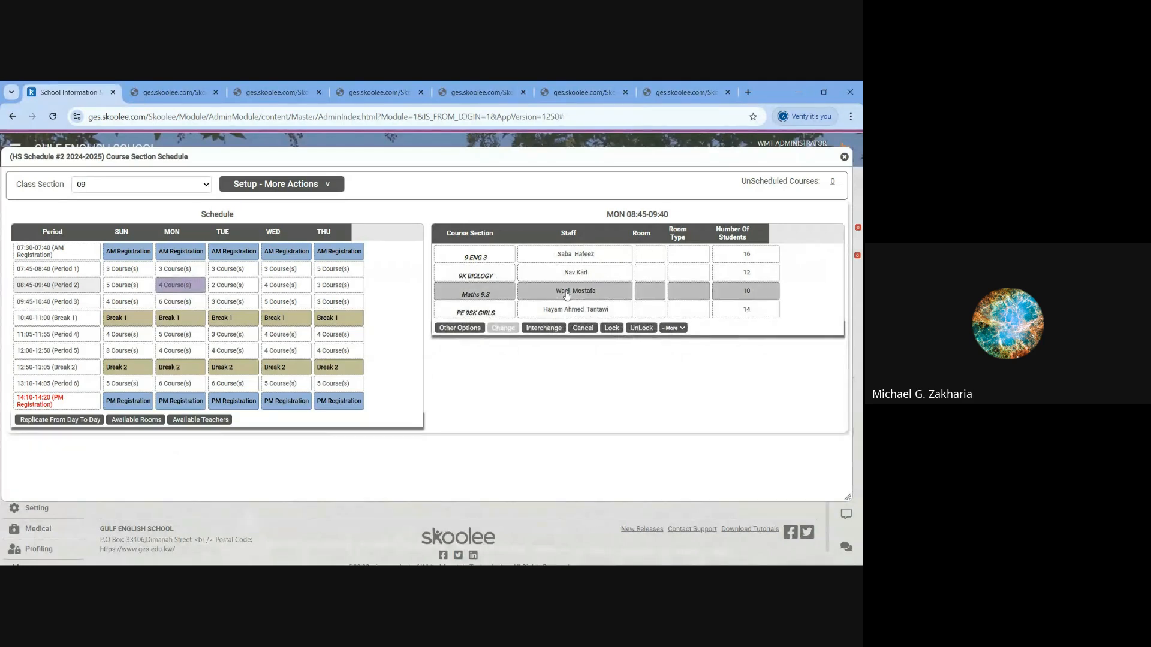
{"action": "left_click", "coordinate": [673, 328]}
{"action": "left_click", "coordinate": [706, 376]}
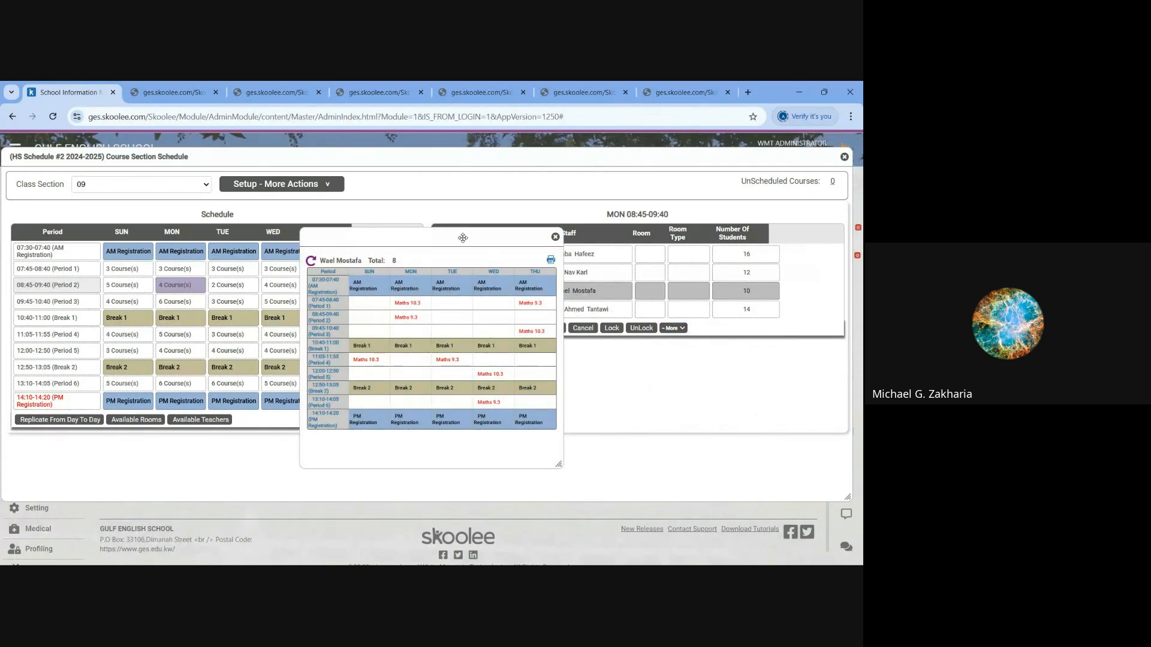
{"action": "left_click_drag", "start_coordinate": [464, 238], "coordinate": [720, 326]}
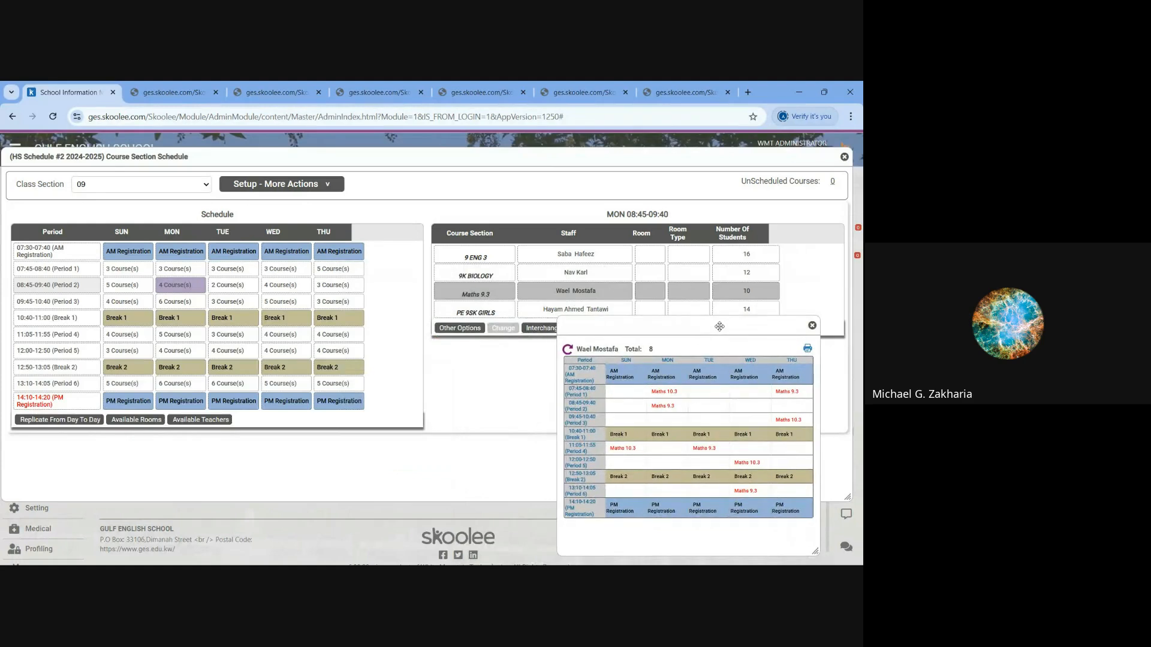
- Compare the weekly schedule of Maths 9.3 with its teacher's timetable and close both dialogs
{"action": "left_click", "coordinate": [474, 295]}
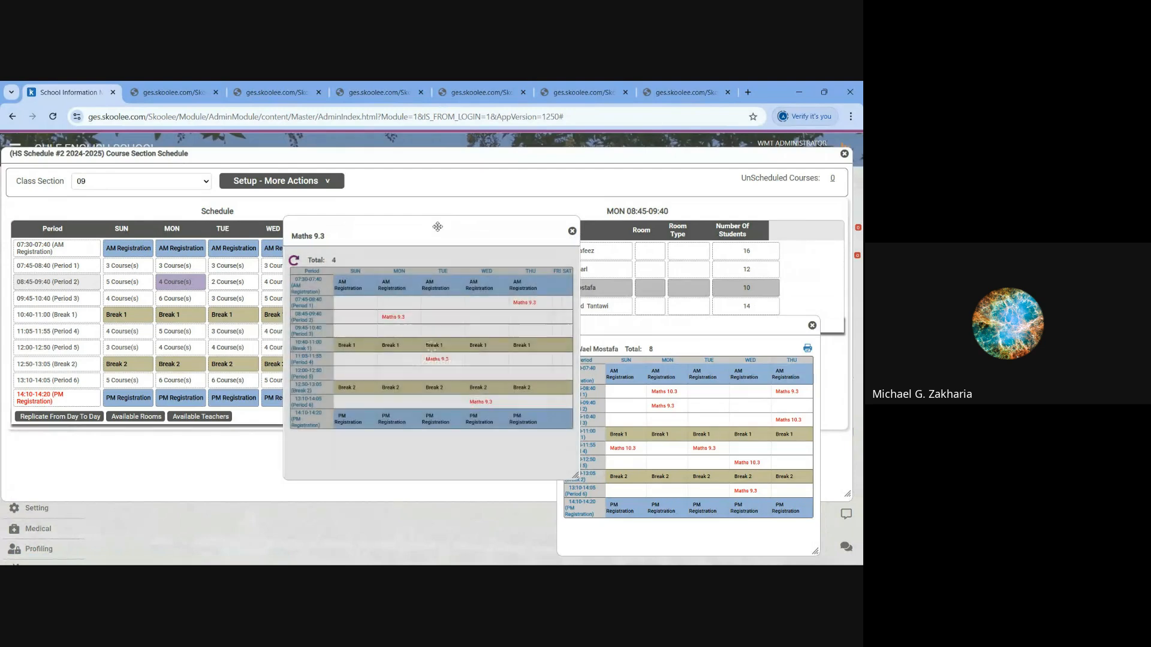
{"action": "left_click_drag", "start_coordinate": [434, 227], "coordinate": [274, 324]}
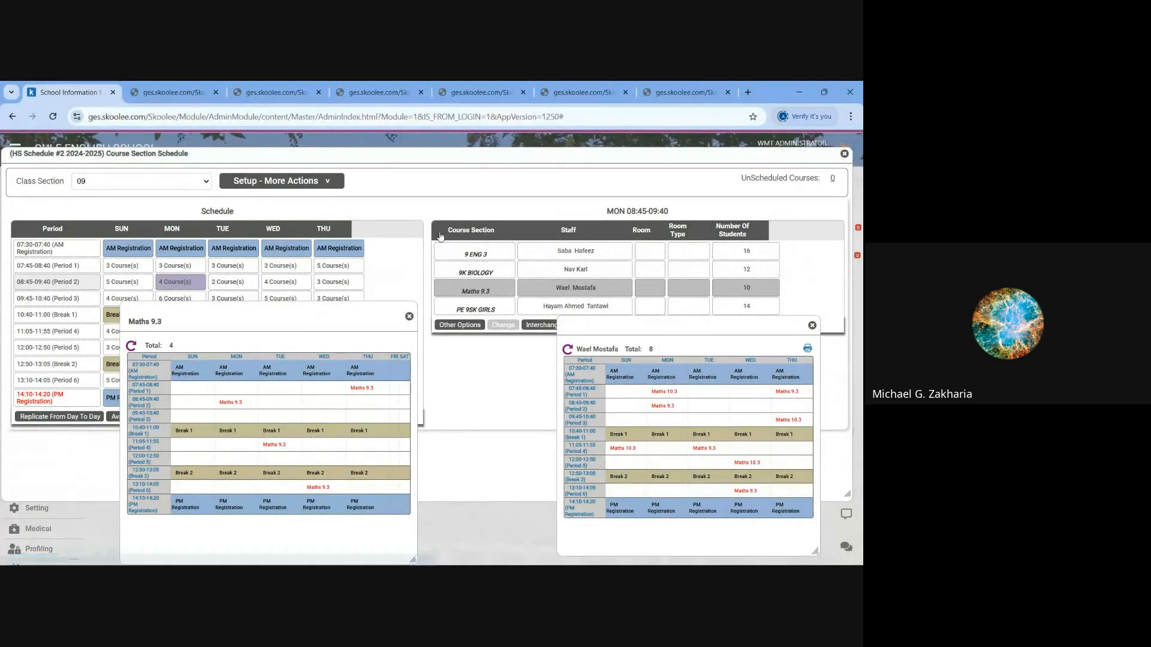
{"action": "left_click", "coordinate": [409, 317]}
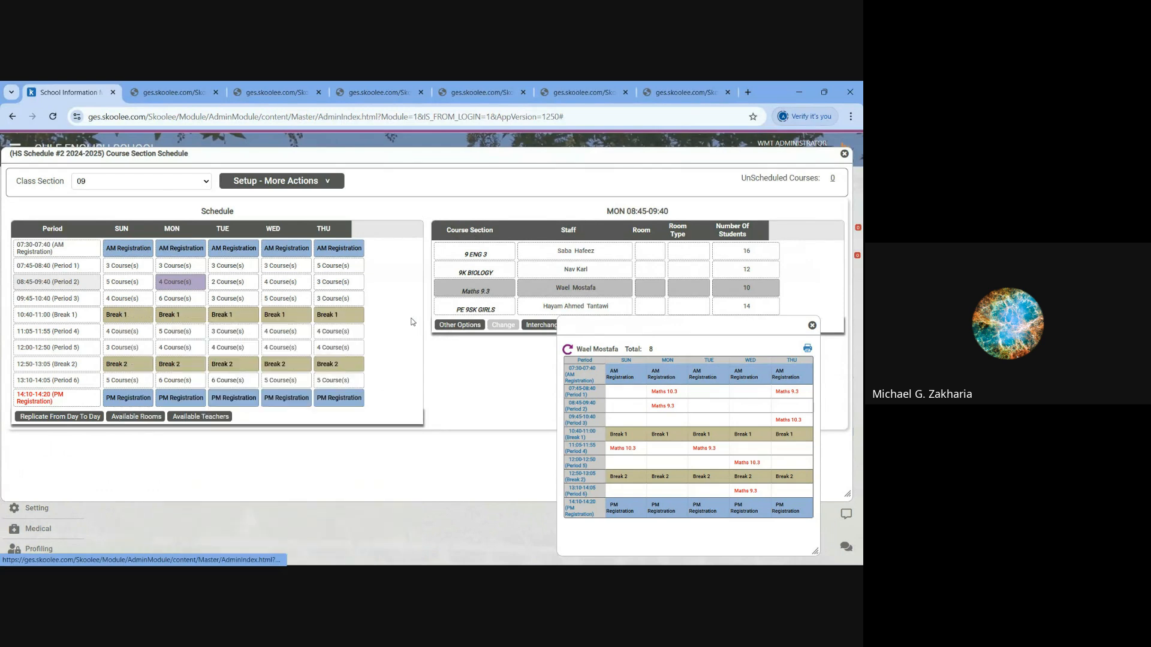
{"action": "left_click", "coordinate": [812, 326]}
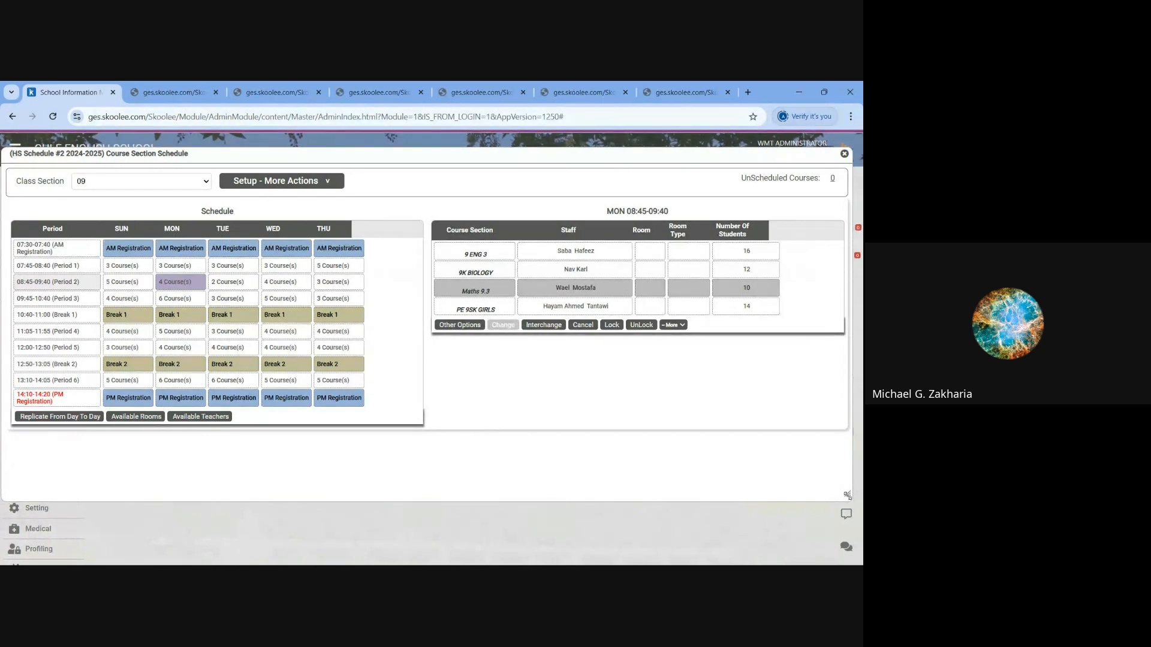
- Enlarge the Course Section Schedule window and show the other slot options for 9 ENG 1 in Monday's Period 3
{"action": "left_click_drag", "start_coordinate": [849, 497], "coordinate": [859, 565]}
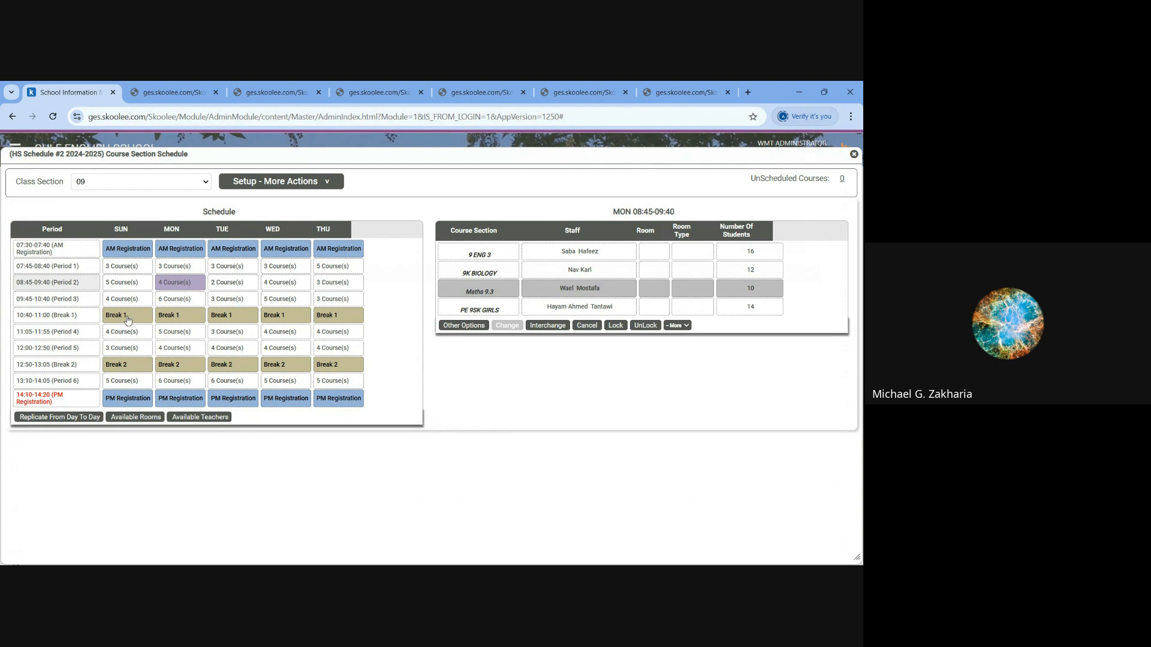
{"action": "left_click", "coordinate": [198, 303]}
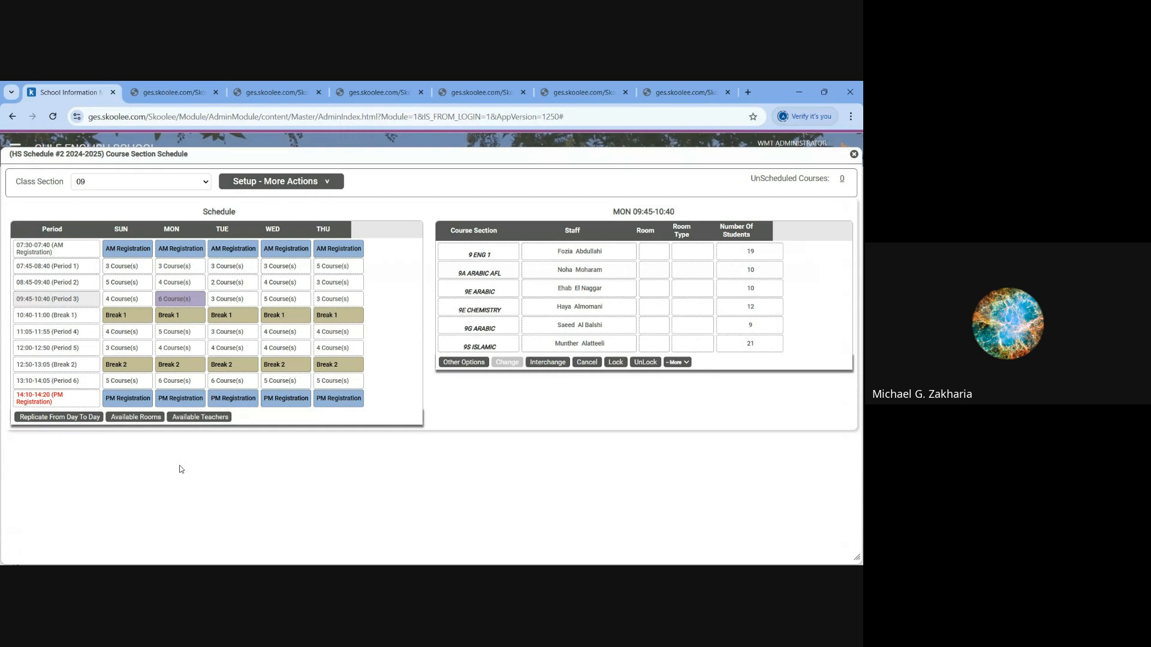
{"action": "left_click", "coordinate": [310, 183]}
{"action": "left_click", "coordinate": [547, 256]}
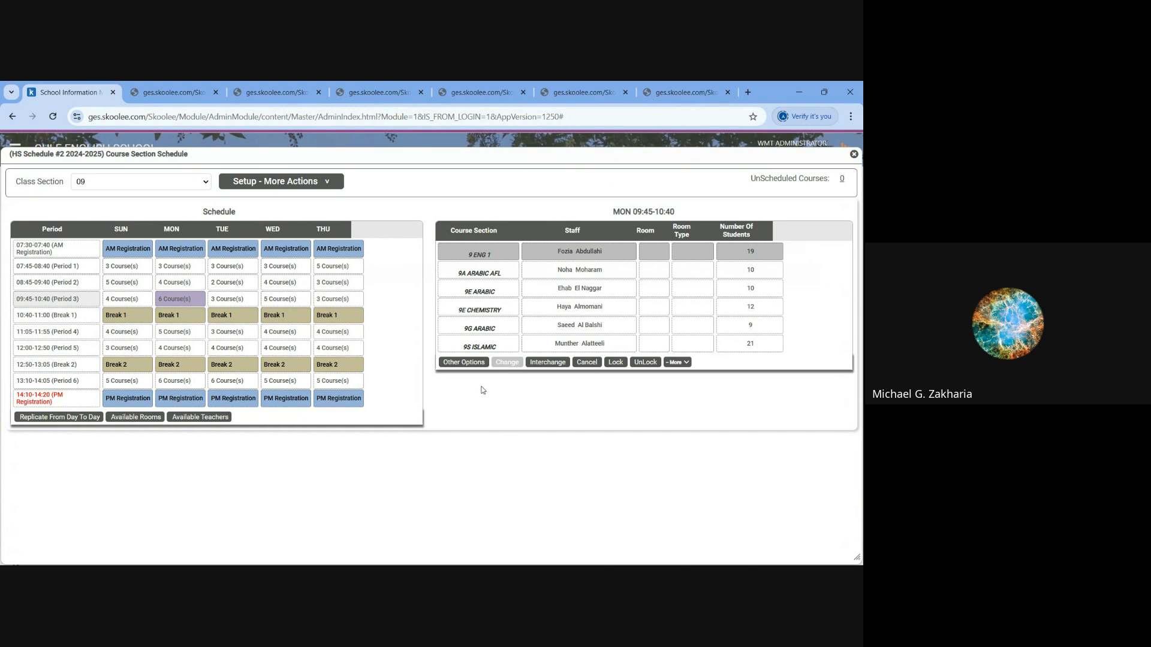
{"action": "left_click", "coordinate": [457, 362]}
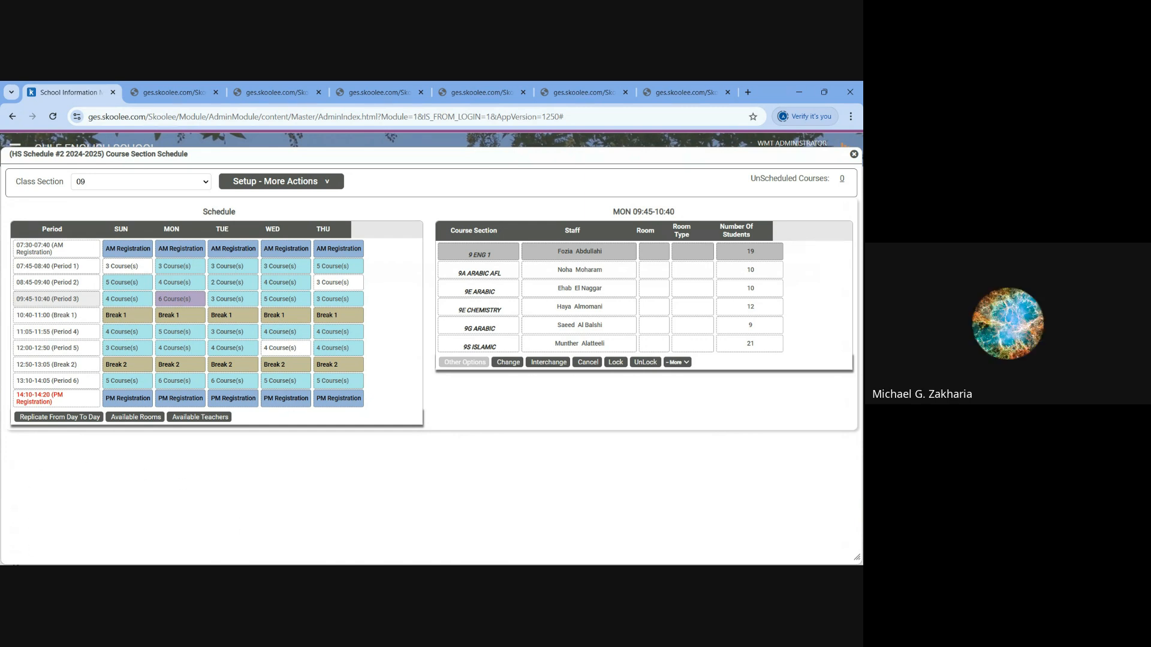
- Try to show the other slot options for 9A ARABIC AFL in Monday's Period 3
{"action": "left_click", "coordinate": [493, 269]}
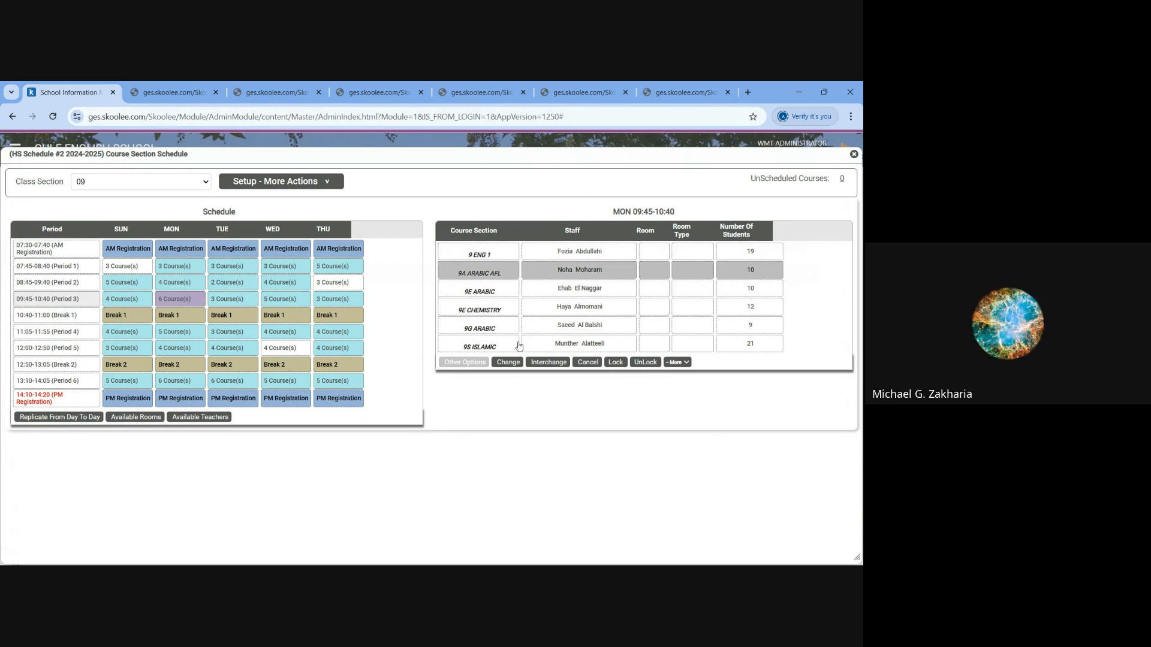
{"action": "left_click", "coordinate": [550, 363]}
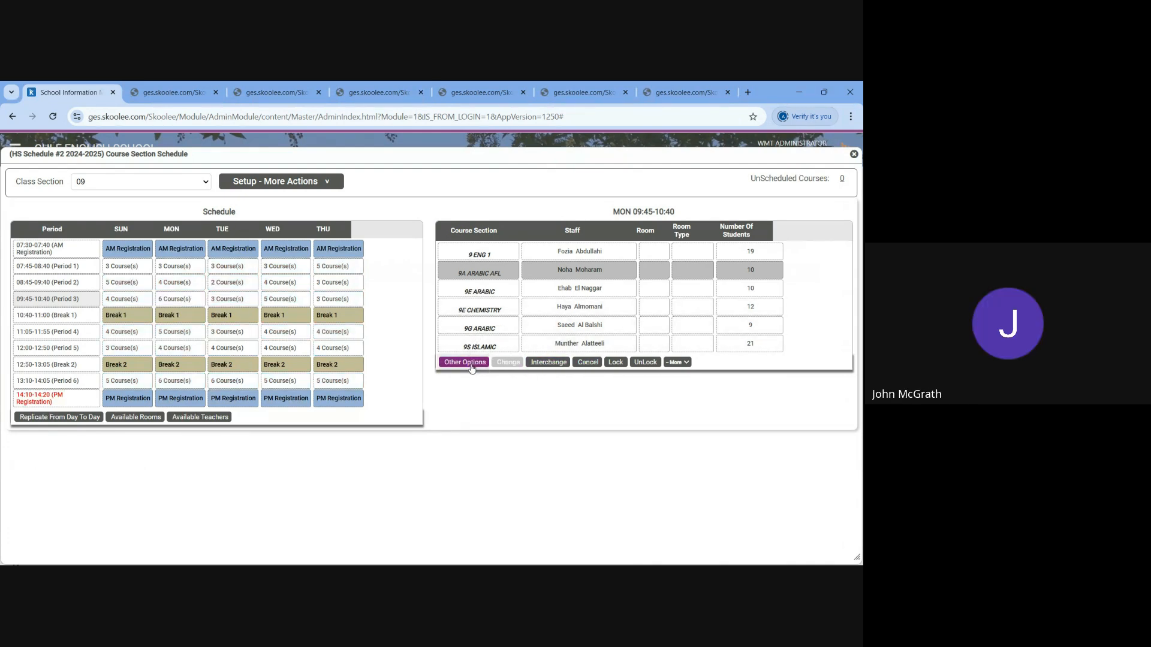
{"action": "left_click", "coordinate": [471, 367]}
{"action": "left_click", "coordinate": [509, 190]}
{"action": "double_click", "coordinate": [496, 274]}
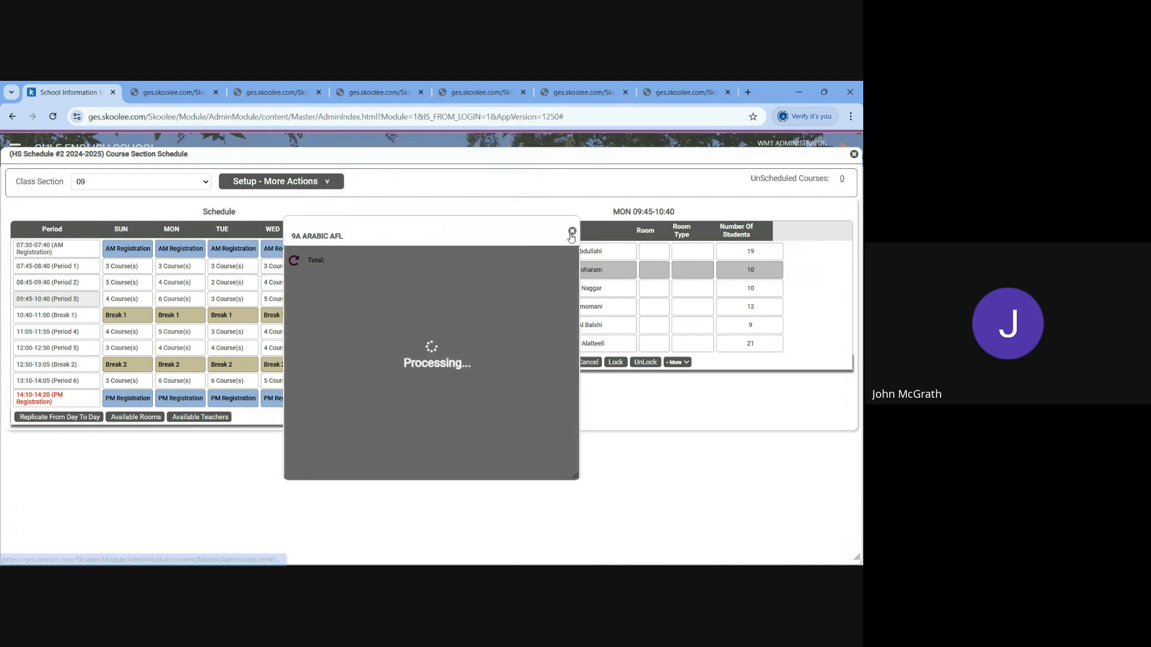
{"action": "left_click", "coordinate": [572, 231]}
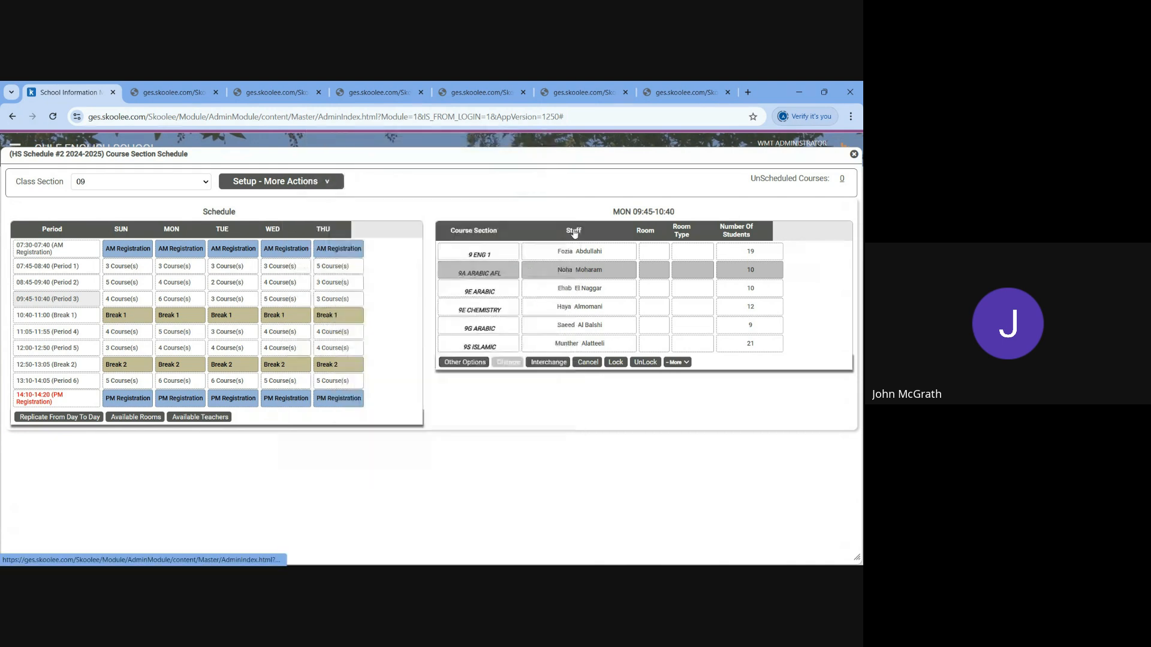
{"action": "left_click", "coordinate": [479, 363]}
{"action": "left_click", "coordinate": [529, 188]}
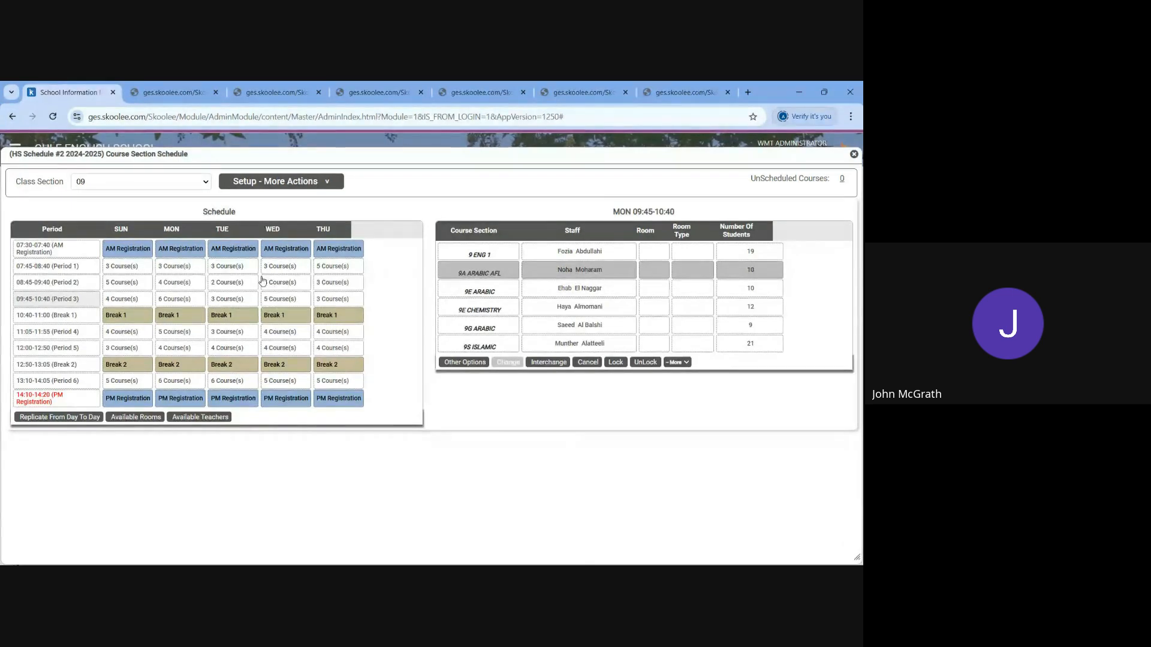
{"action": "left_click", "coordinate": [454, 362]}
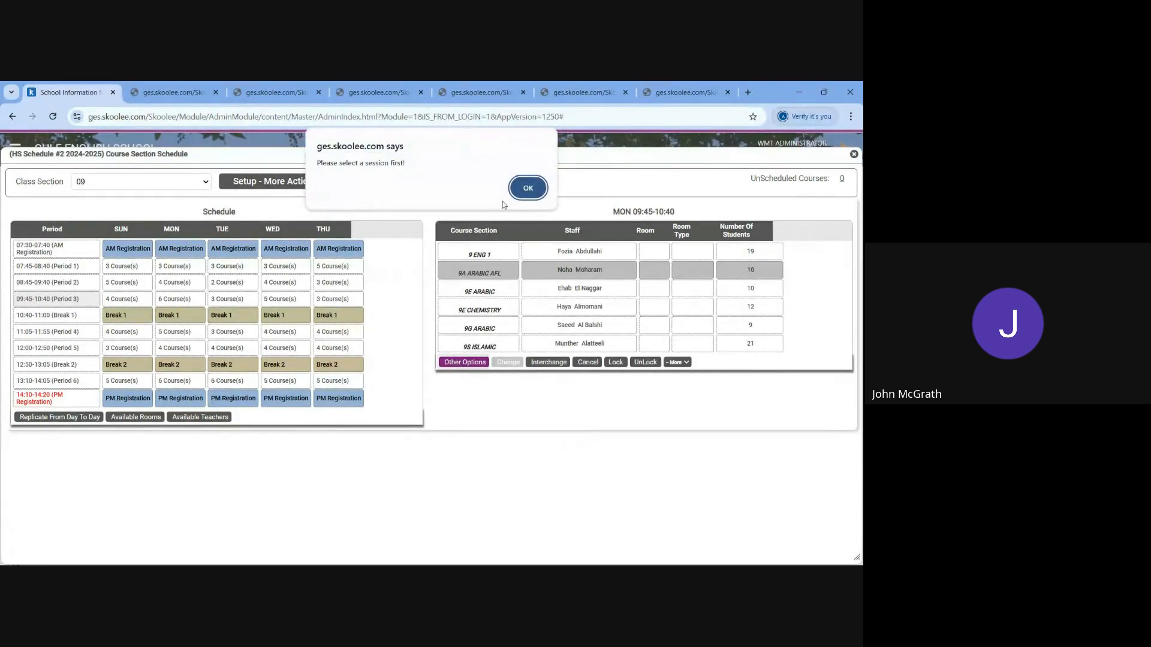
{"action": "left_click", "coordinate": [528, 188]}
- Show the other slot options for 9 ENG 3 in Monday's Period 2 and cancel them
{"action": "left_click", "coordinate": [179, 288]}
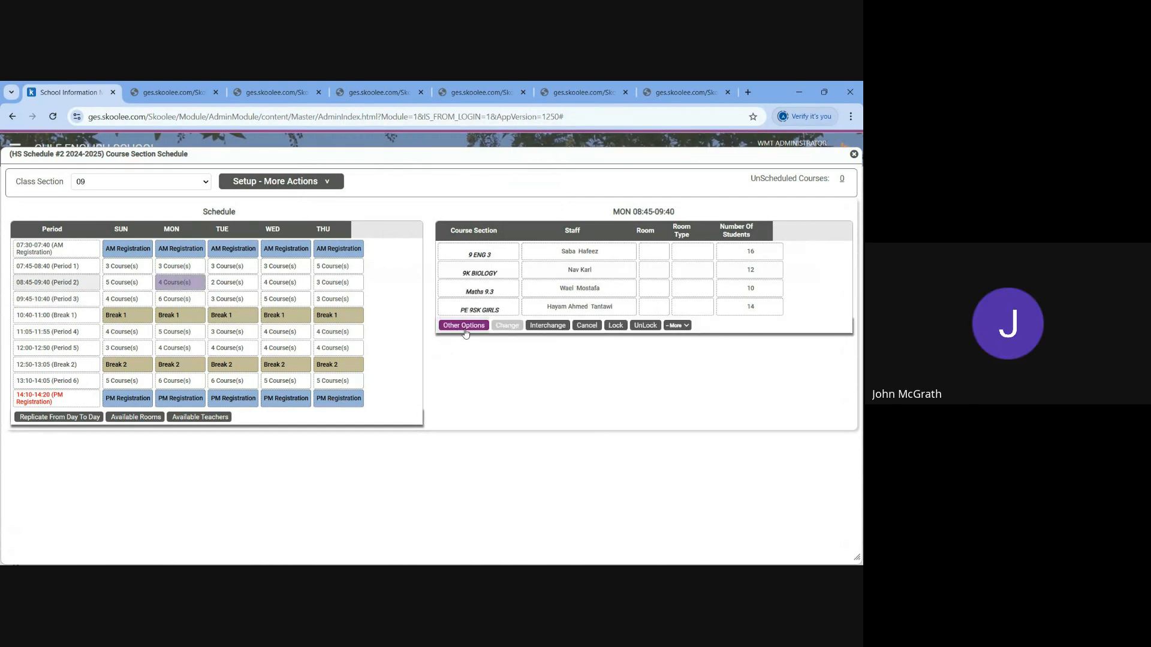
{"action": "left_click", "coordinate": [626, 273]}
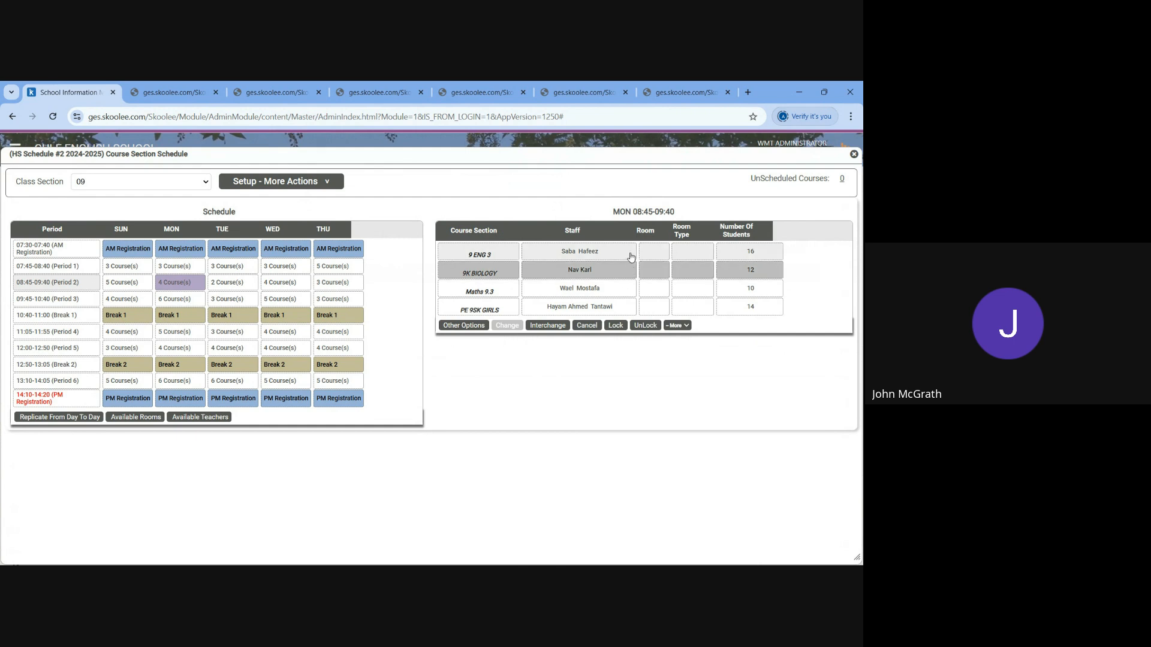
{"action": "left_click", "coordinate": [626, 253]}
{"action": "left_click", "coordinate": [476, 326]}
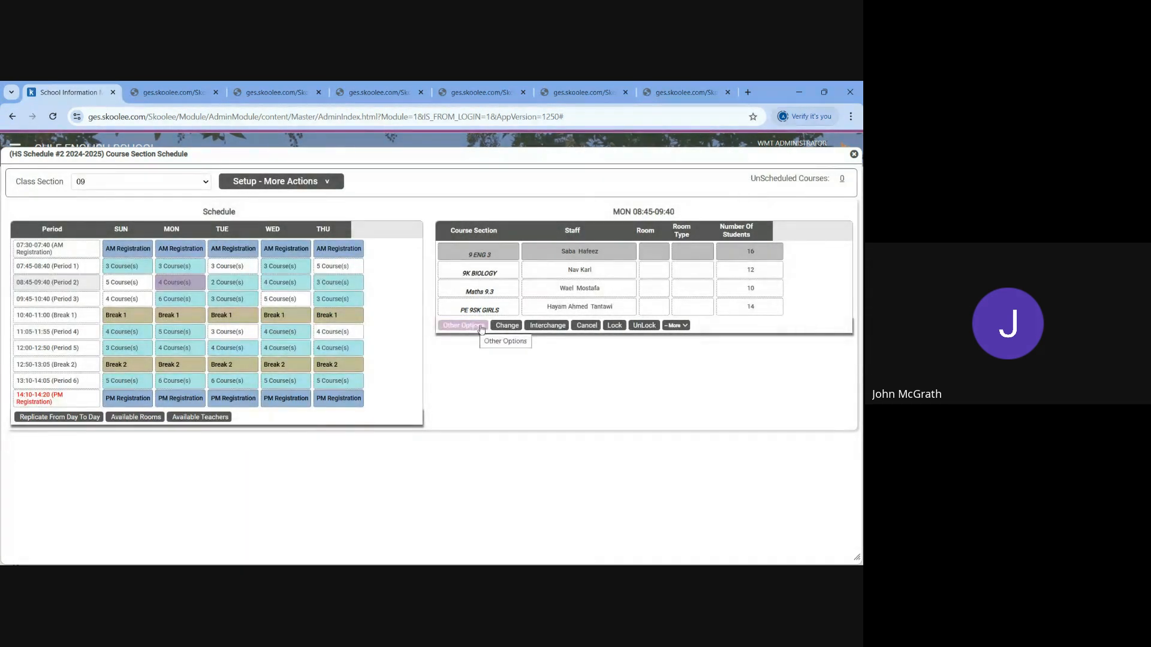
{"action": "left_click", "coordinate": [588, 327]}
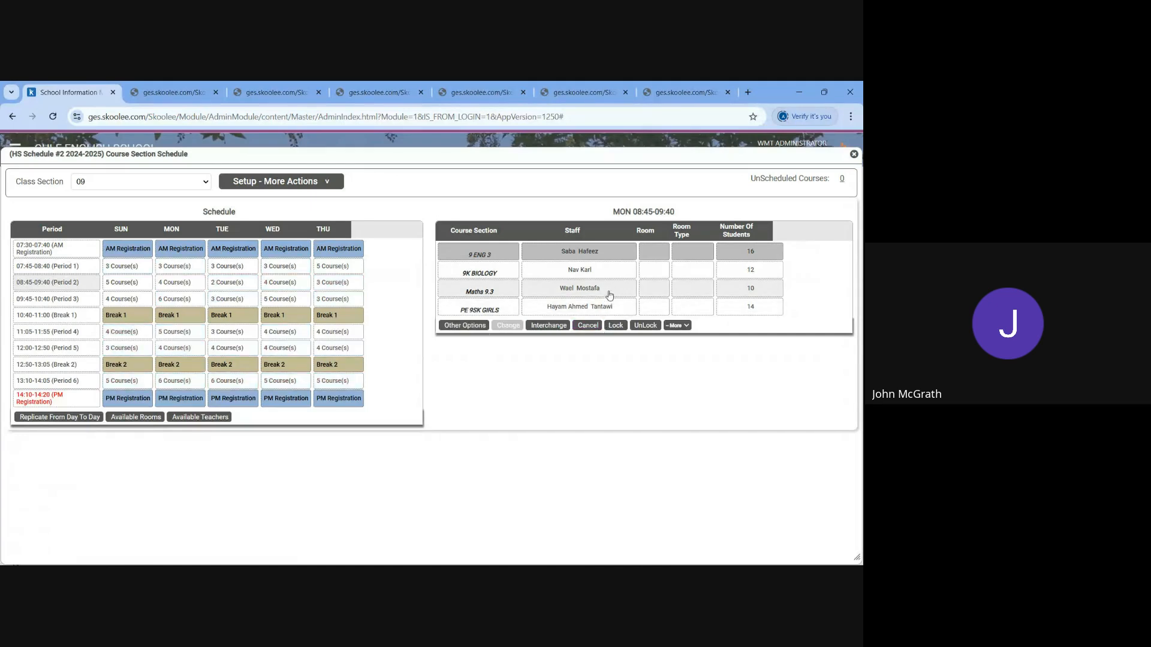
- Try to show the other slot options for 9K BIOLOGY in Monday's Period 2
{"action": "left_click", "coordinate": [623, 272]}
{"action": "left_click", "coordinate": [491, 327]}
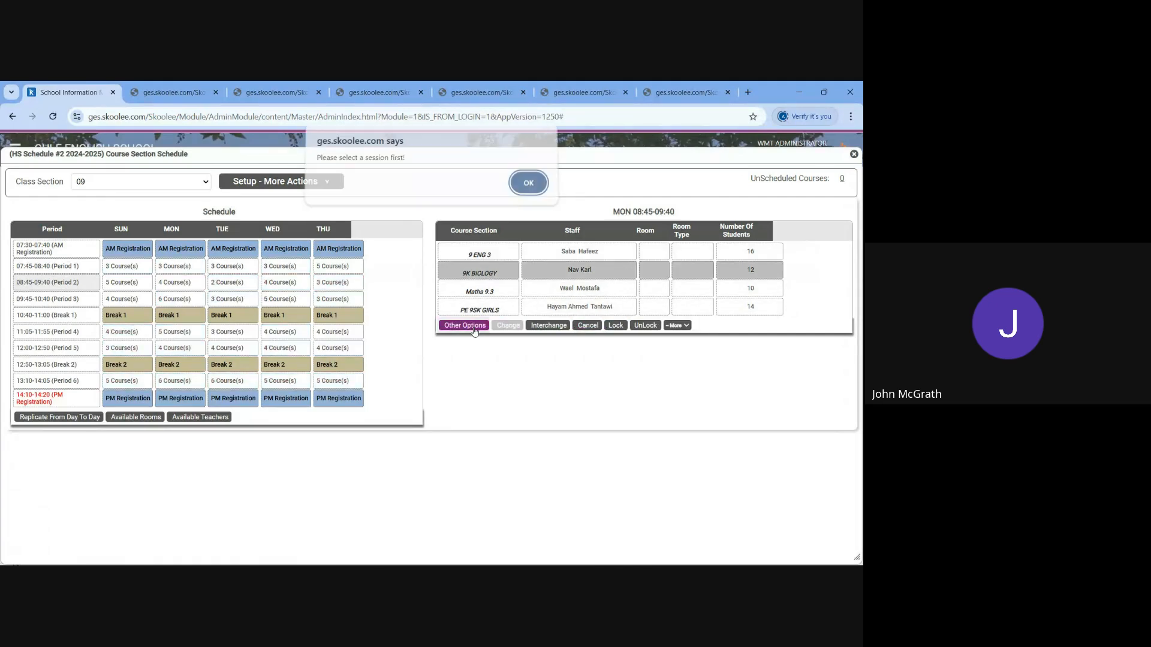
{"action": "left_click", "coordinate": [528, 187]}
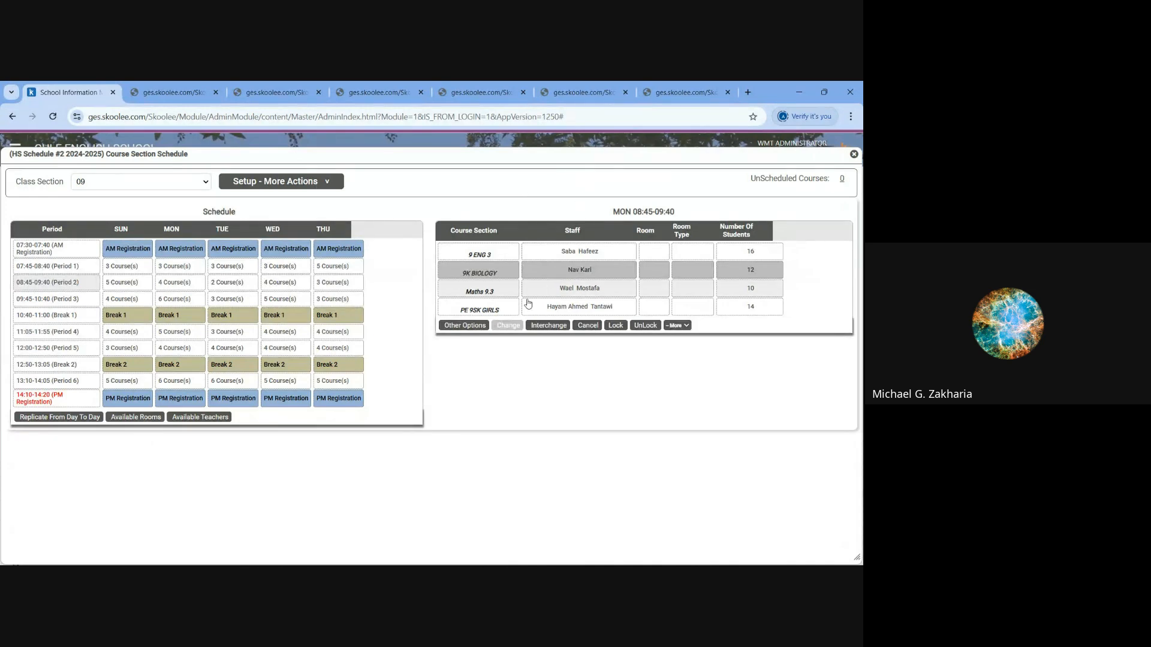
{"action": "left_click", "coordinate": [465, 327]}
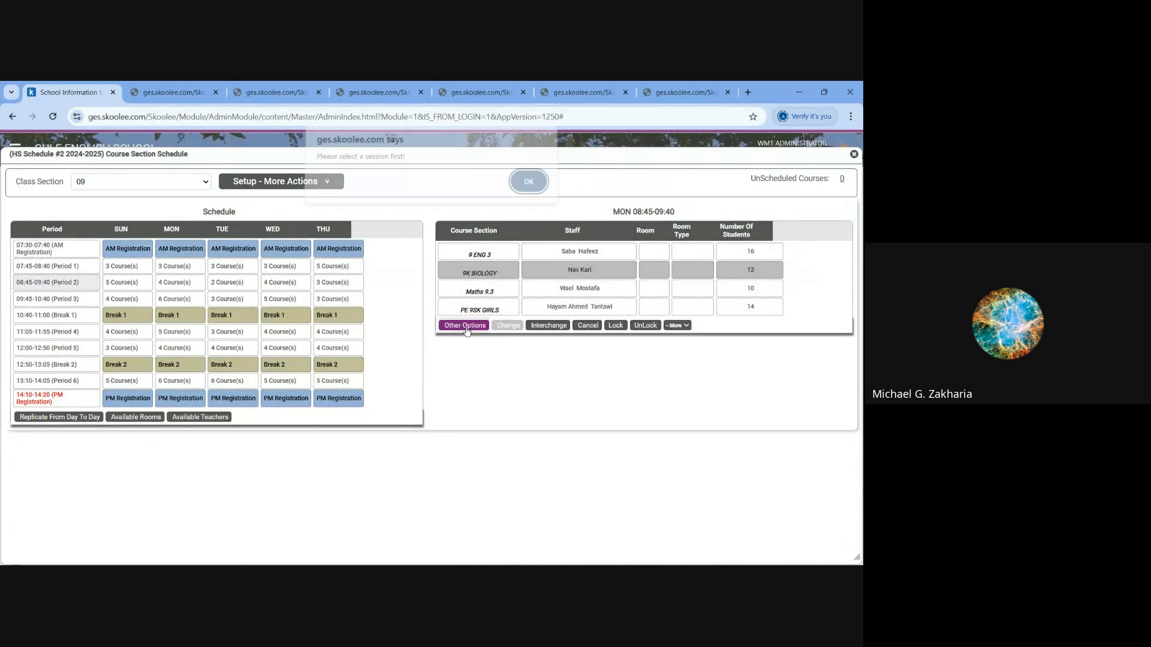
{"action": "left_click", "coordinate": [523, 186]}
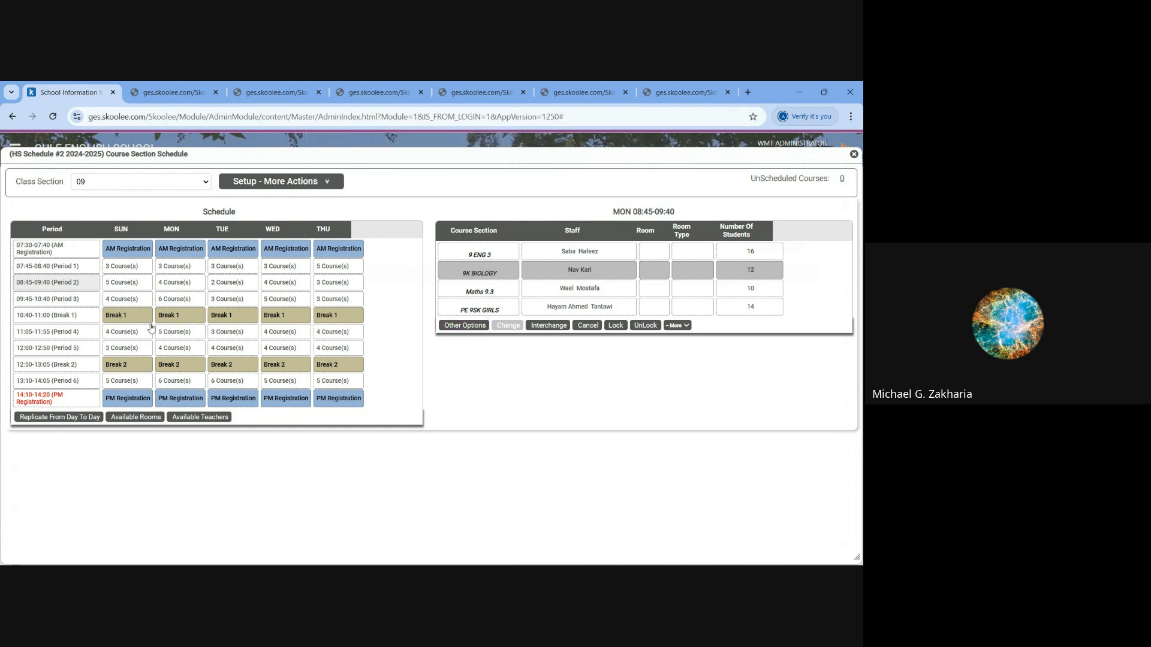
- Show the other slot options for 9K BIOLOGY in Monday's Period 2 and cancel them
{"action": "left_click", "coordinate": [195, 284]}
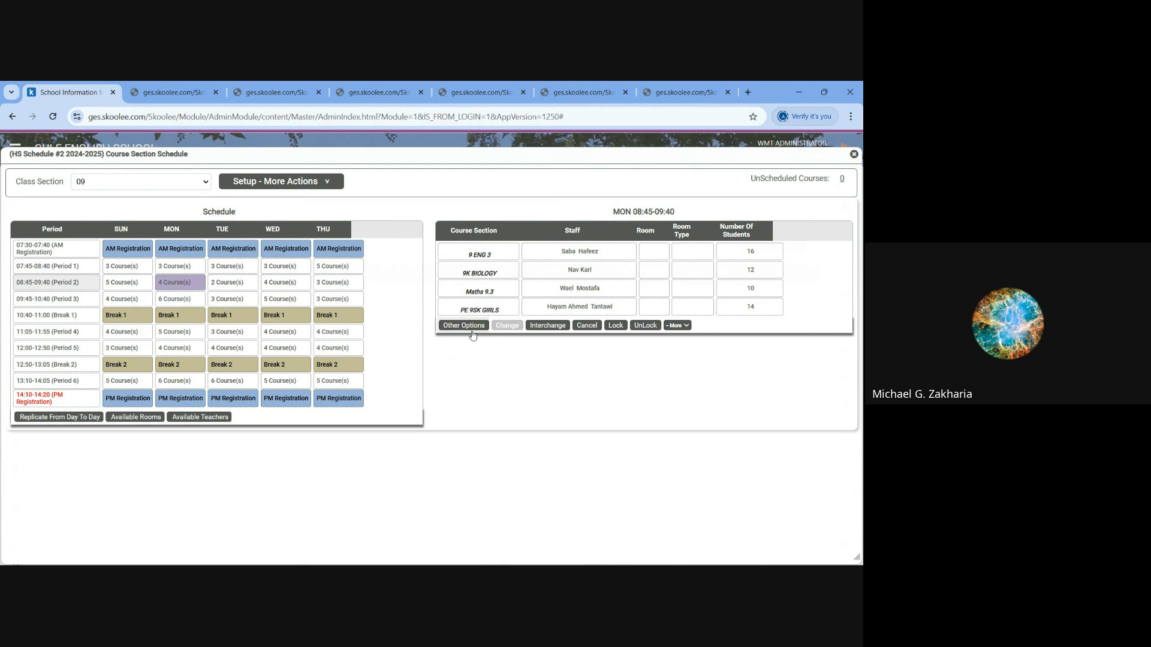
{"action": "left_click", "coordinate": [507, 286]}
{"action": "left_click", "coordinate": [610, 270]}
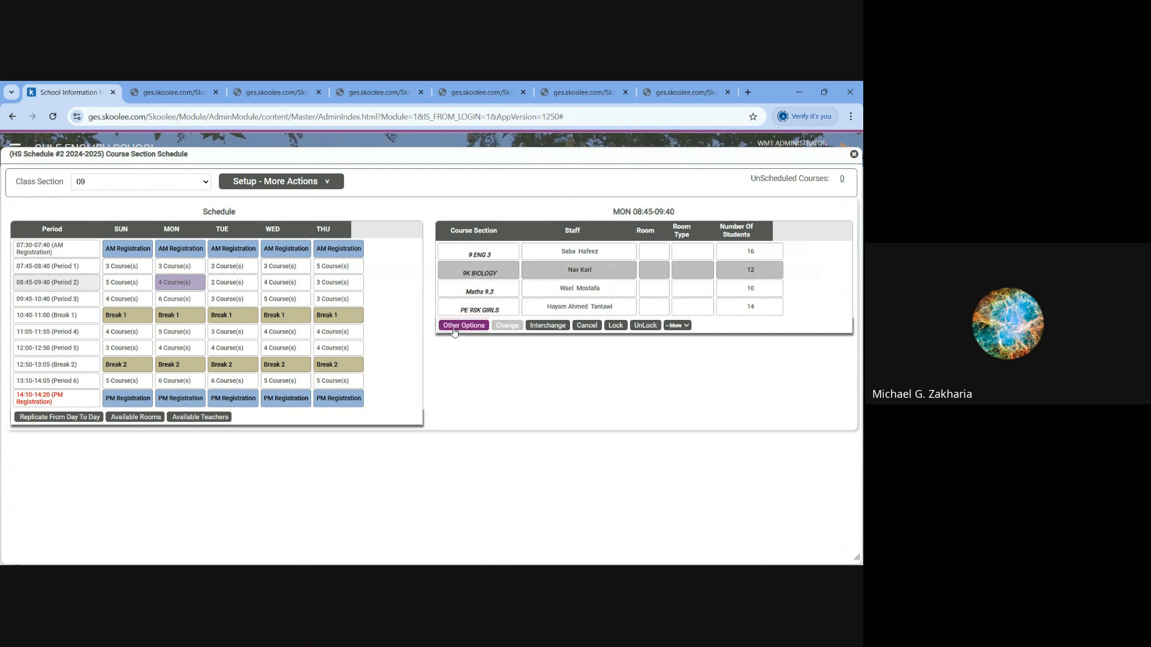
{"action": "left_click", "coordinate": [460, 326]}
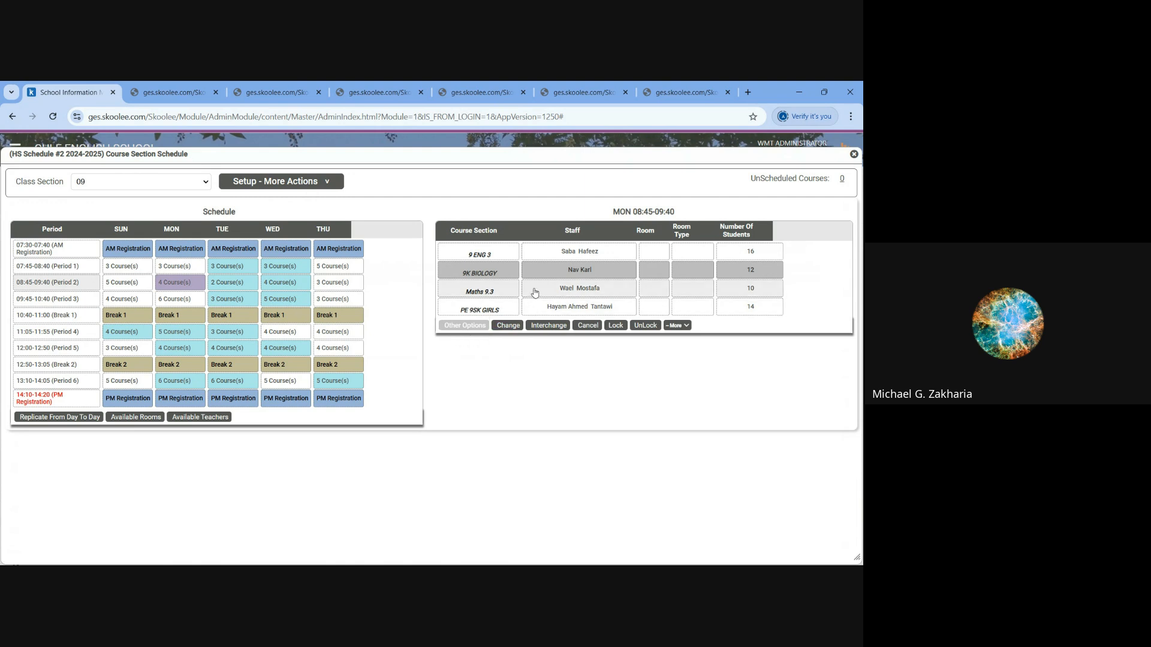
{"action": "left_click", "coordinate": [466, 292]}
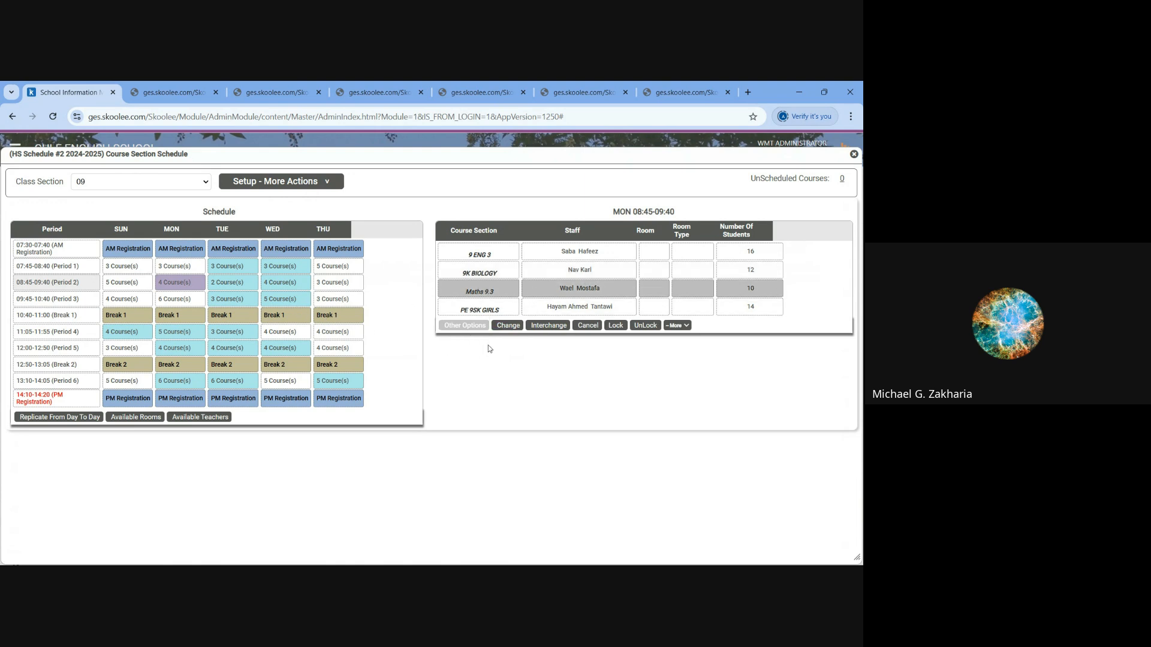
{"action": "left_click", "coordinate": [505, 257]}
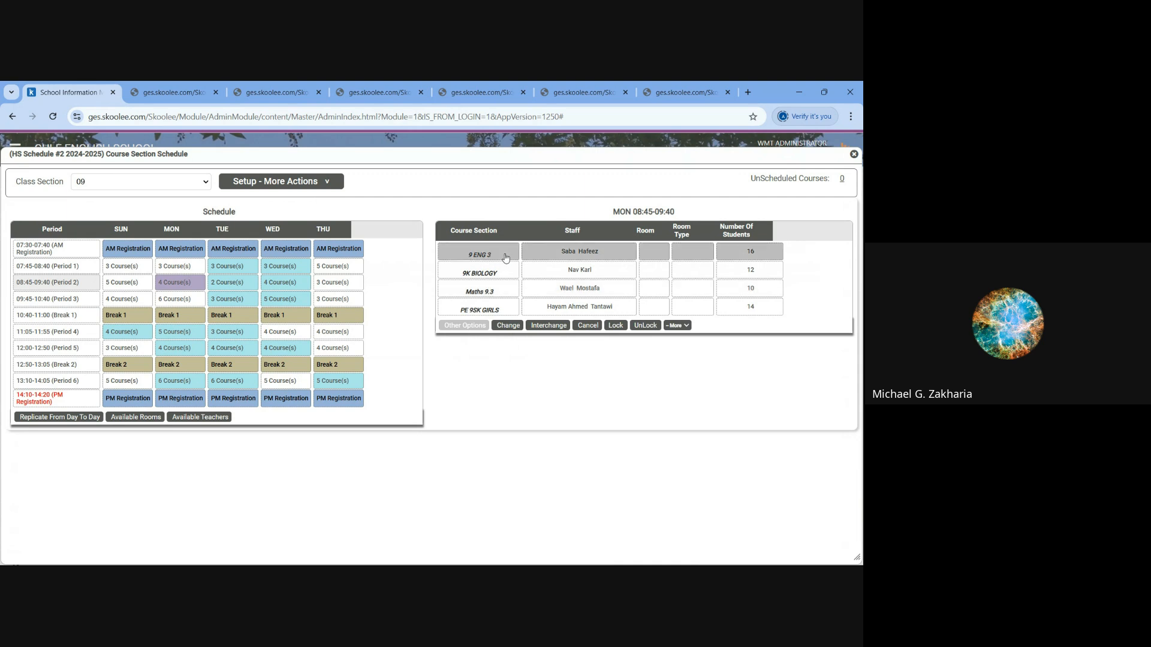
{"action": "left_click", "coordinate": [588, 326]}
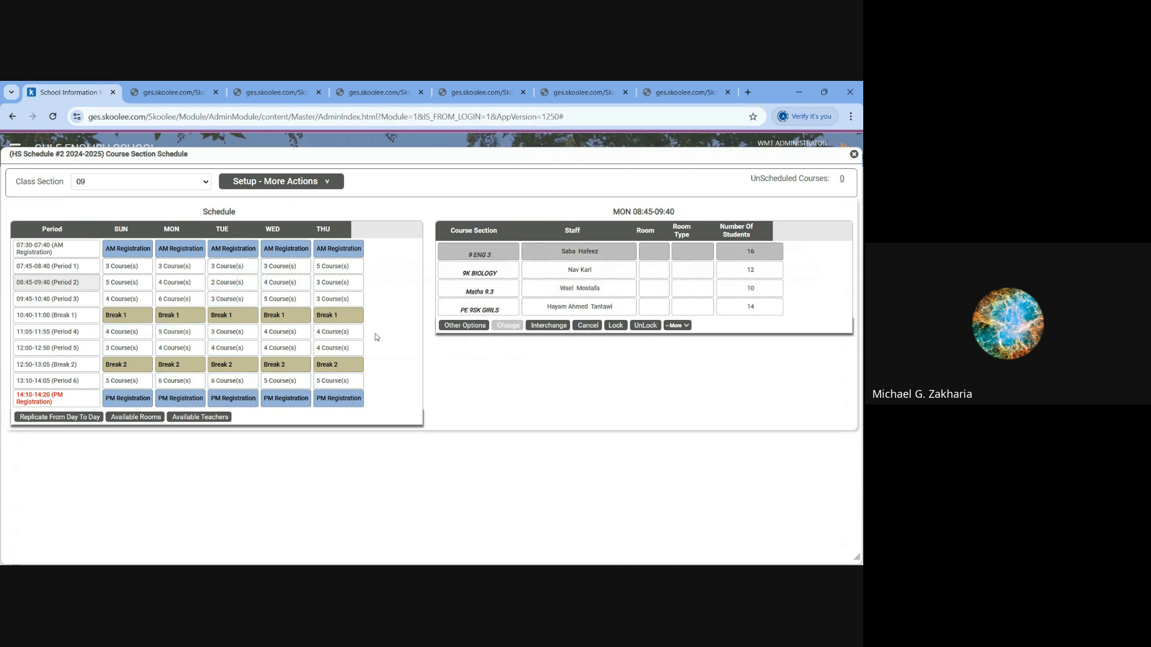
- Show the other slot options for 9 ENG 3 in Monday's Period 2 and cancel them
{"action": "left_click", "coordinate": [195, 284]}
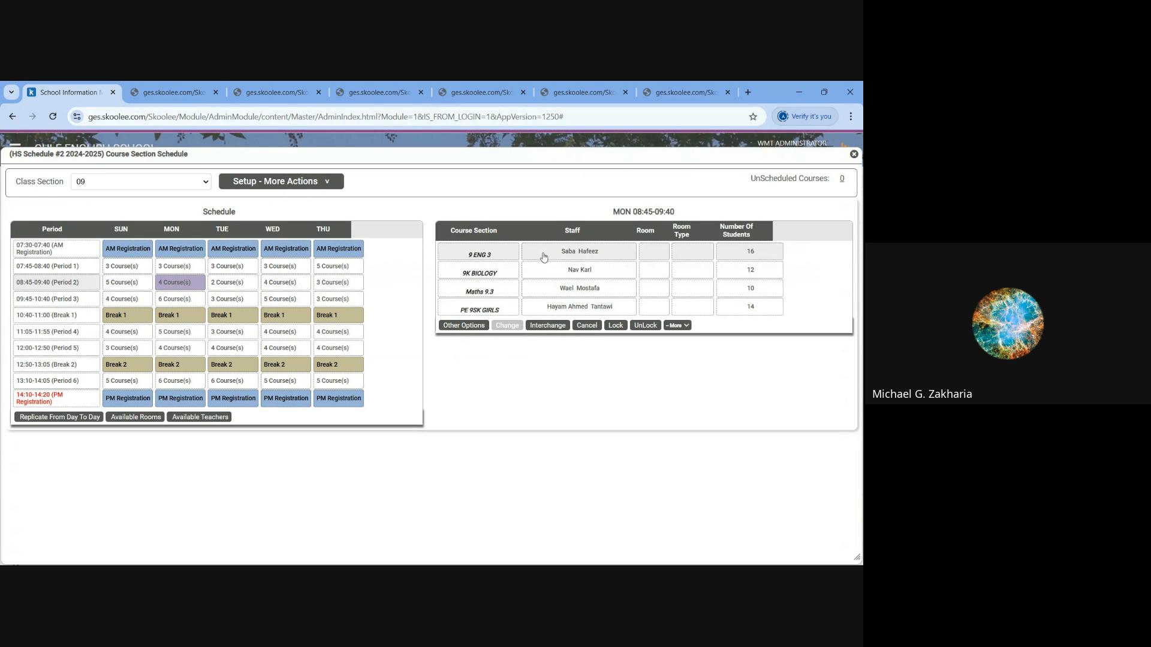
{"action": "left_click", "coordinate": [463, 326]}
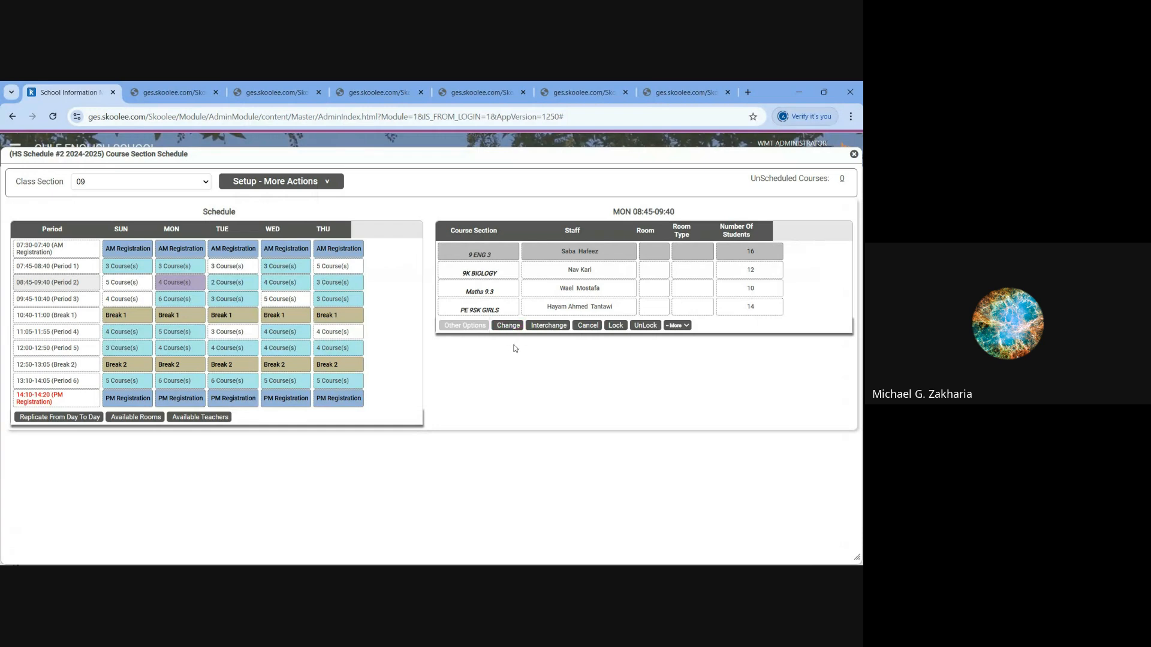
{"action": "left_click", "coordinate": [587, 327]}
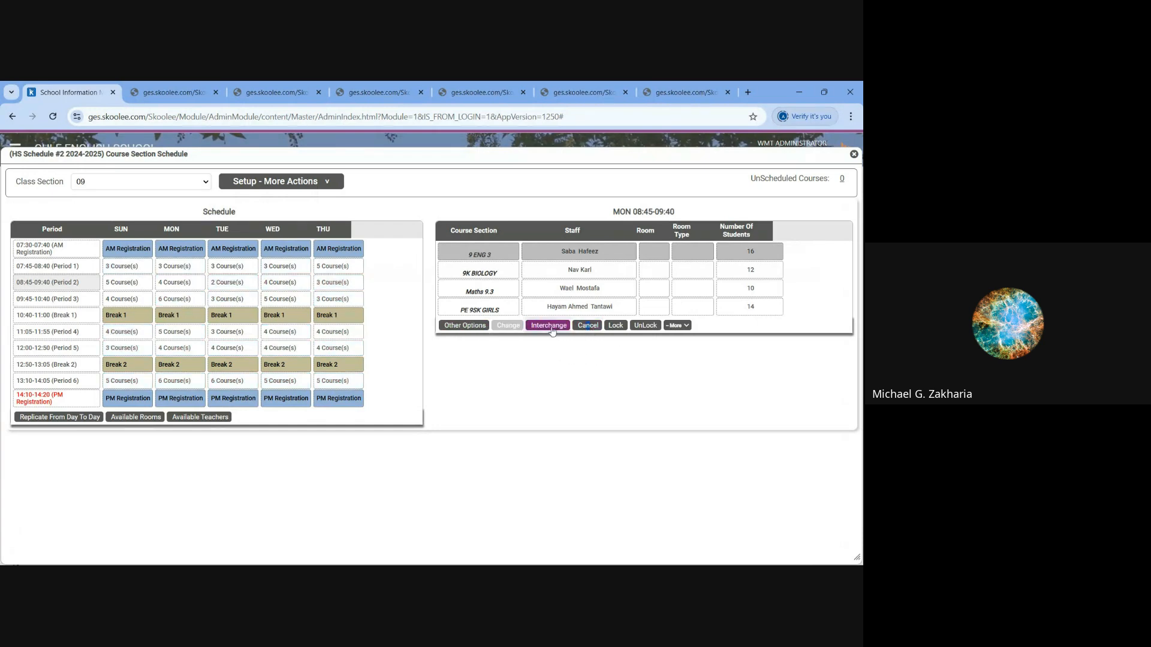
- Show the other slot options for Maths 9.3 in Monday's Period 2
{"action": "left_click", "coordinate": [516, 292]}
{"action": "left_click", "coordinate": [202, 284]}
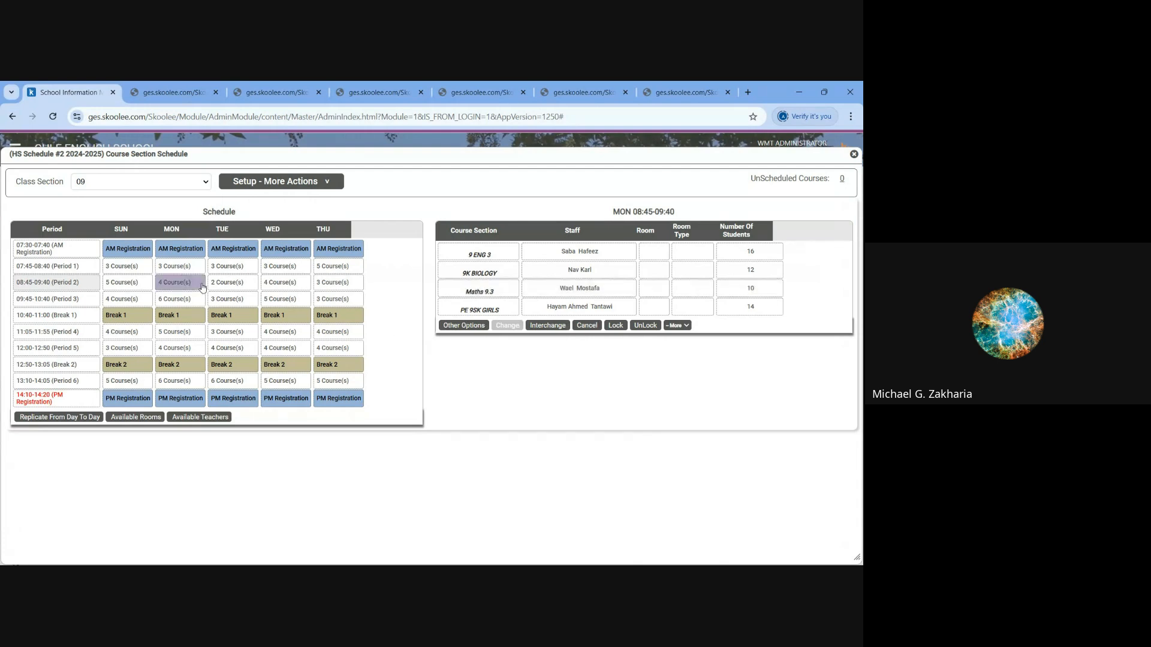
{"action": "left_click", "coordinate": [539, 290]}
{"action": "left_click", "coordinate": [463, 325]}
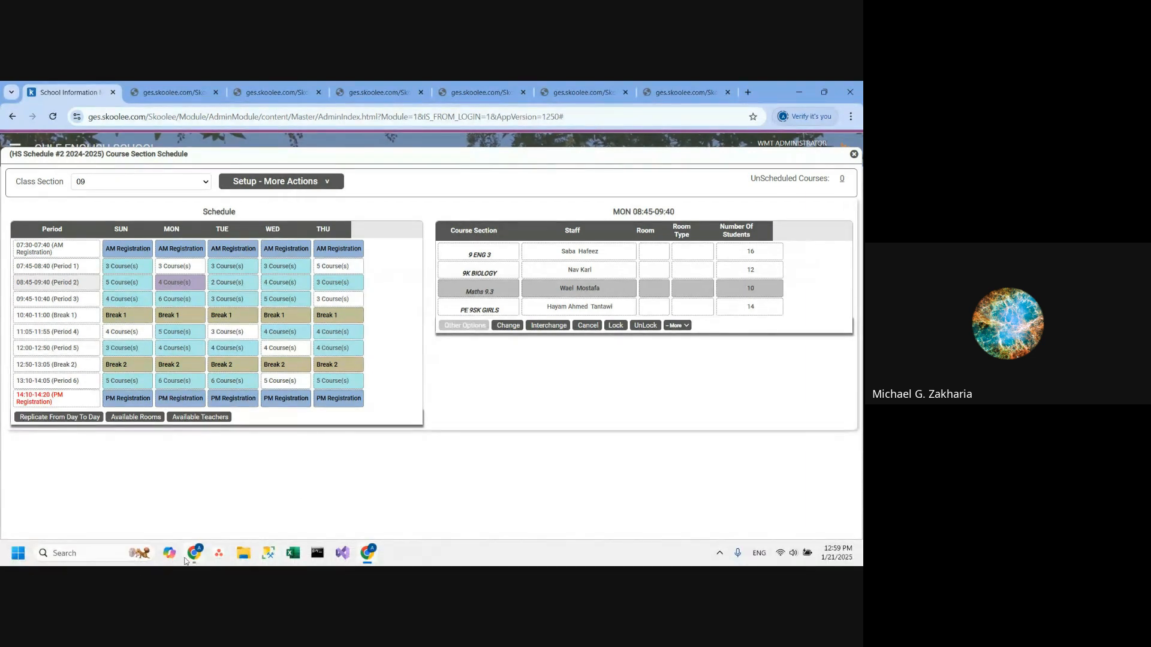
- Switch to the Google Meet window and stop sharing the screen
{"action": "mouse_move", "coordinate": [193, 557]}
{"action": "left_click", "coordinate": [251, 498]}
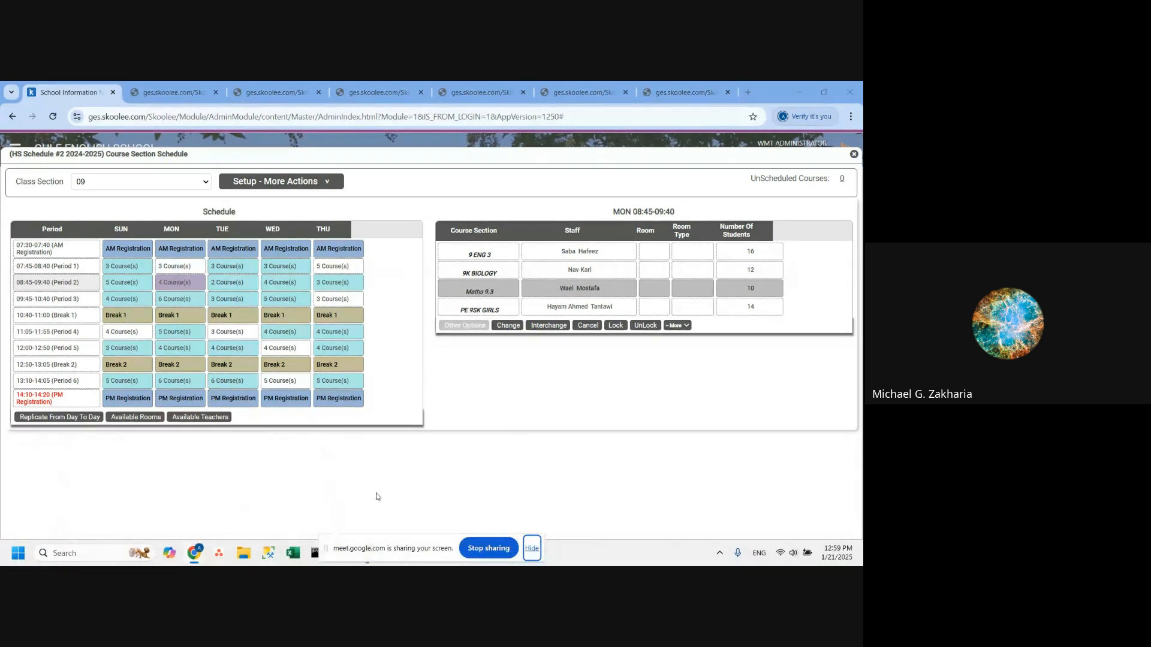
{"action": "left_click", "coordinate": [488, 548]}
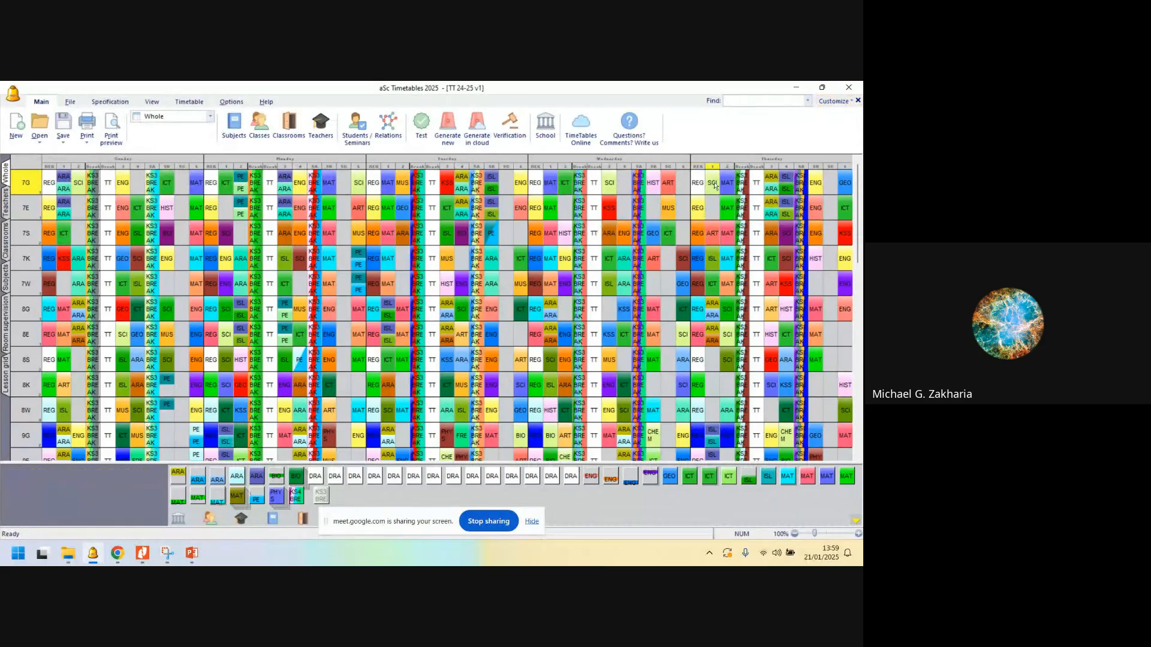
- In aSc Timetables, close the open timetable, try to open TT 24-25 v53.5 effective 120125.roz, and reopen TT 24-25 v1.roz
{"action": "left_click", "coordinate": [857, 100]}
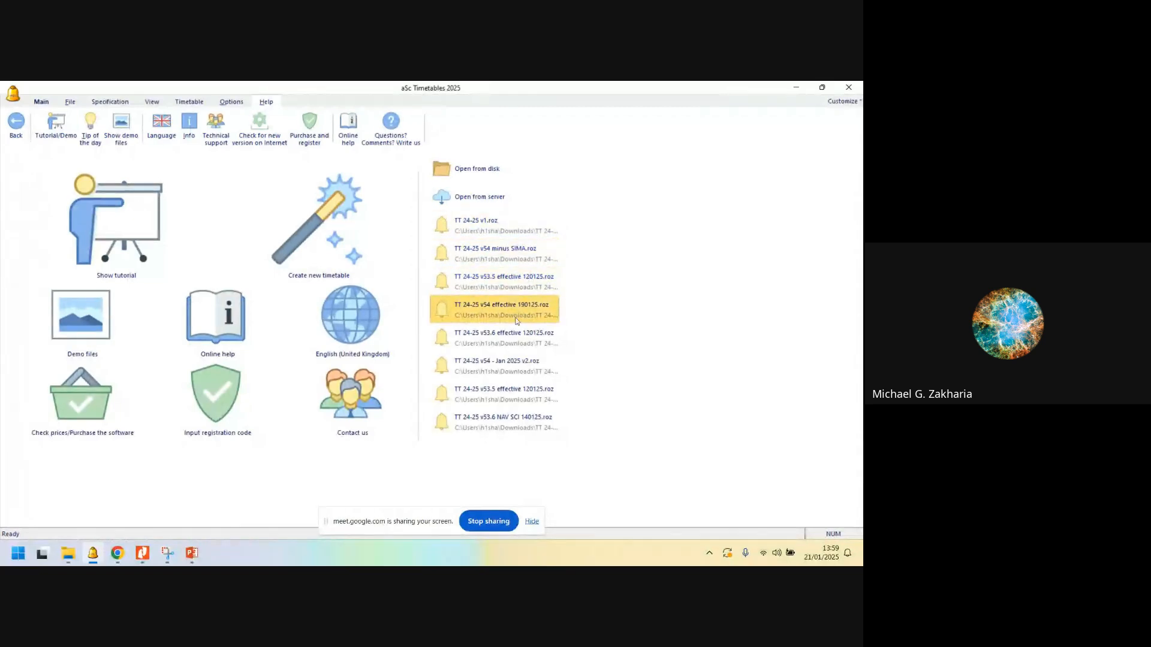
{"action": "left_click", "coordinate": [489, 394]}
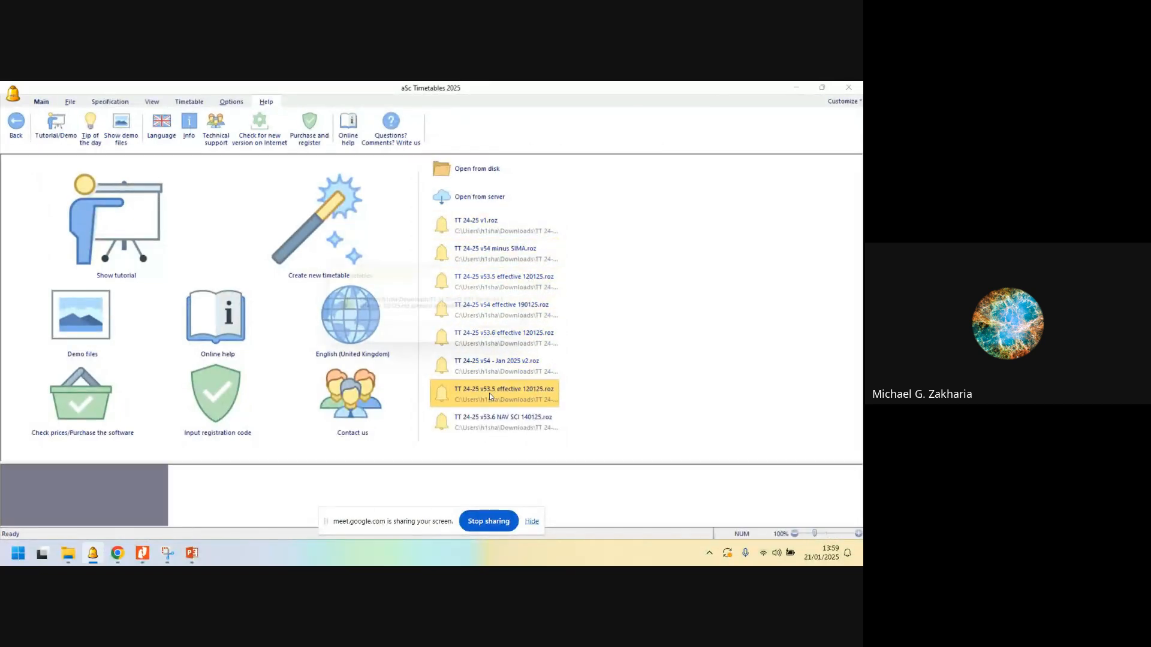
{"action": "left_click", "coordinate": [511, 339]}
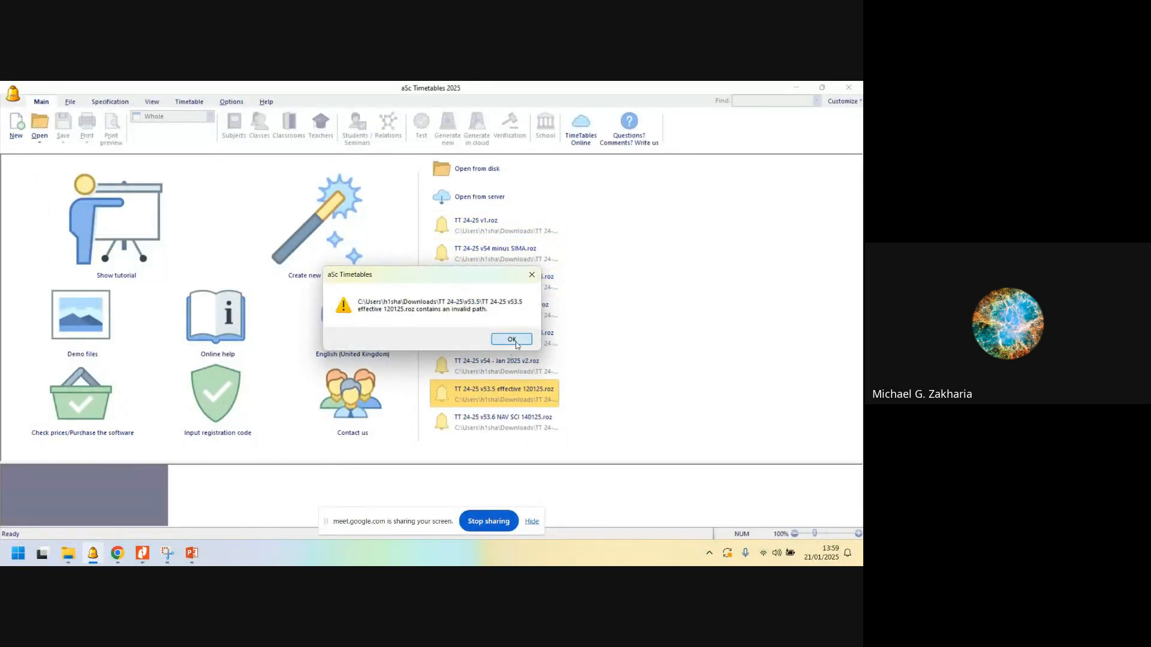
{"action": "left_click", "coordinate": [522, 231]}
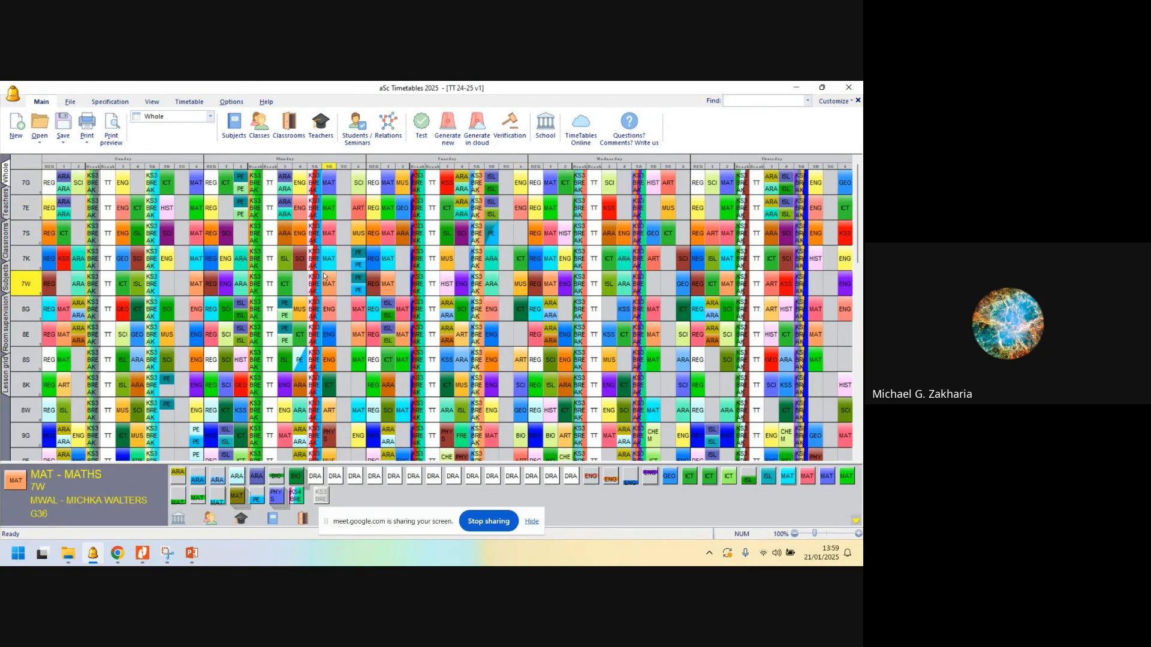
{"action": "key", "text": "alt+Tab"}
{"action": "key", "text": "Tab"}
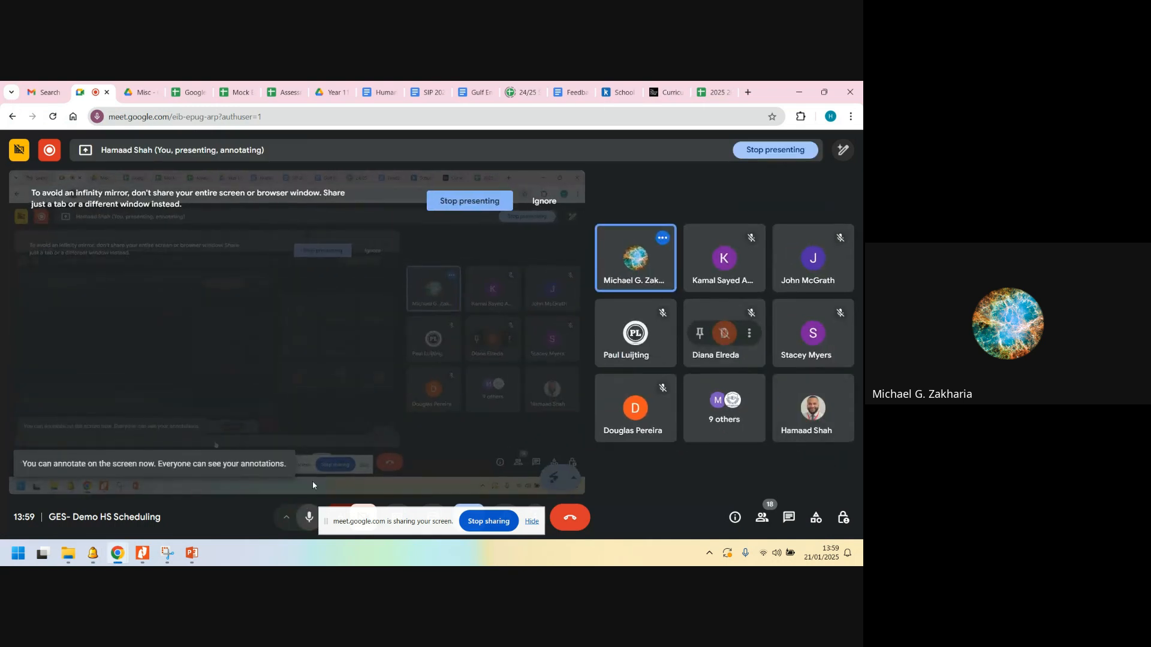
{"action": "key", "text": "alt+Tab"}
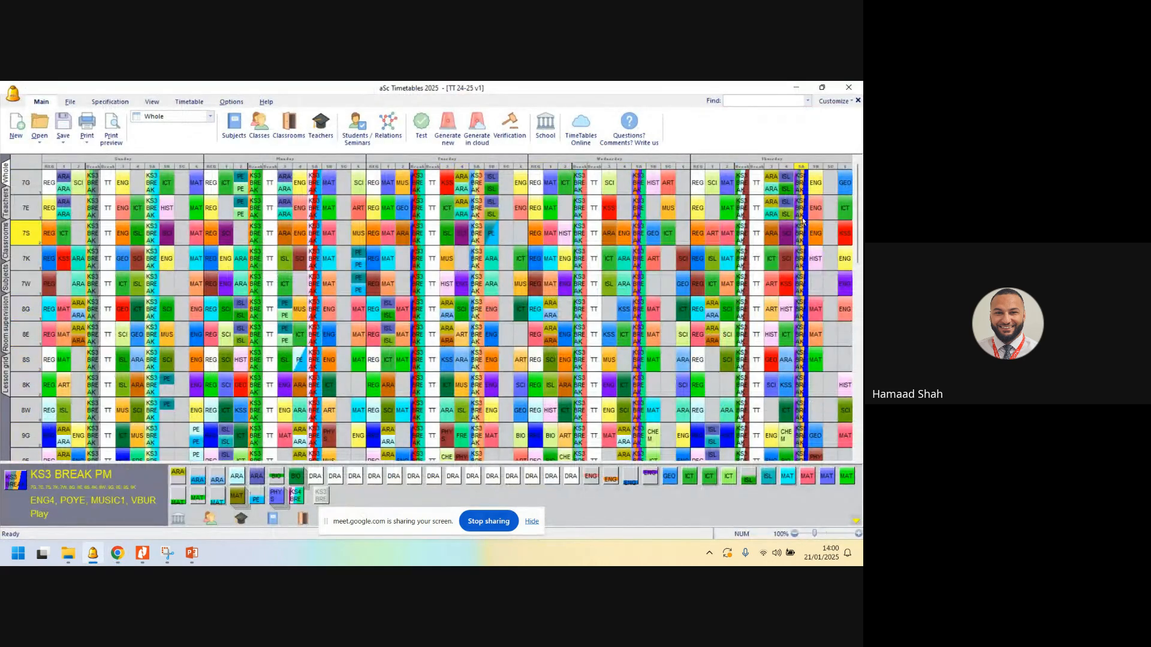
- Close the timetable and try to open the recent files TT 24-25 v53.6 effective 120125.roz and TT 24-25 v54 effective 190125.roz
{"action": "left_click", "coordinate": [858, 100]}
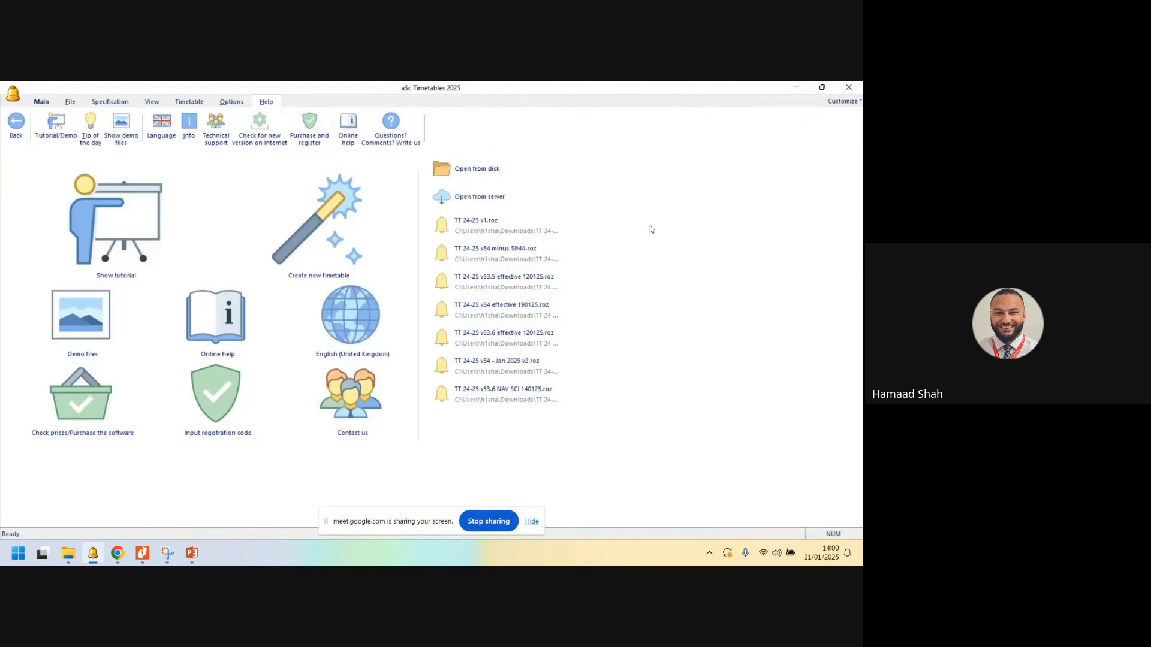
{"action": "left_click", "coordinate": [512, 342]}
{"action": "left_click", "coordinate": [511, 341]}
{"action": "left_click", "coordinate": [511, 307]}
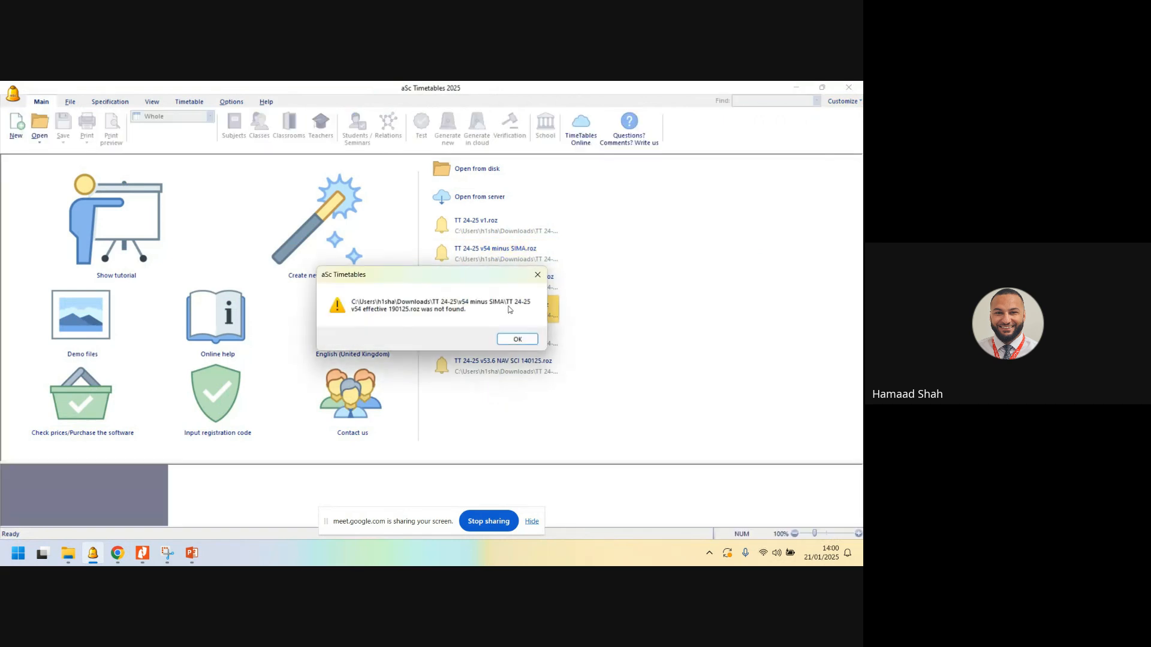
{"action": "left_click", "coordinate": [513, 338]}
- Try to open the recent files TT 24-25 v53.5 effective 120125.roz and TT 24-25 v53.6 NAV SCI 140125.roz
{"action": "left_click", "coordinate": [496, 284]}
{"action": "left_click", "coordinate": [513, 339]}
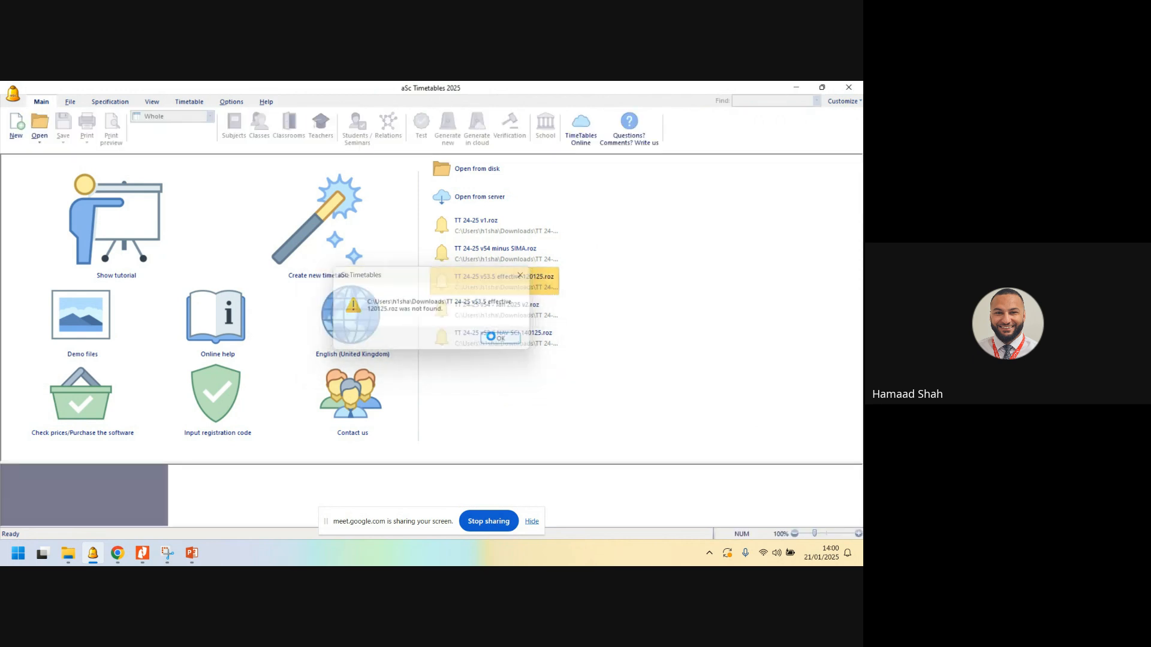
{"action": "left_click", "coordinate": [500, 309]}
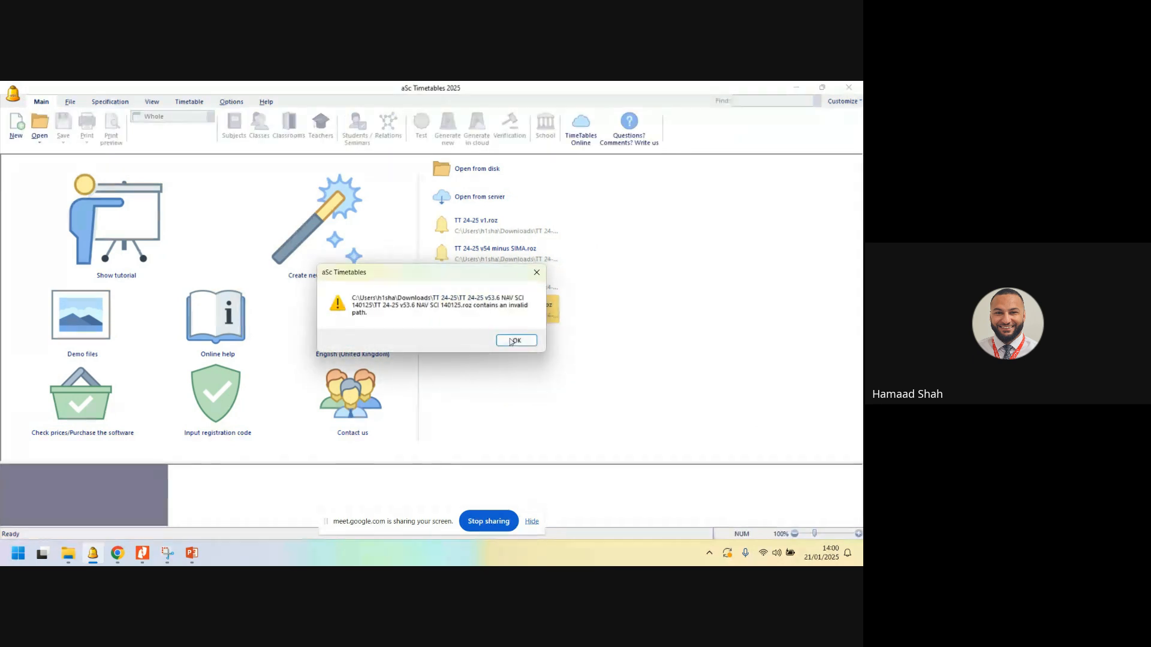
{"action": "left_click", "coordinate": [512, 339]}
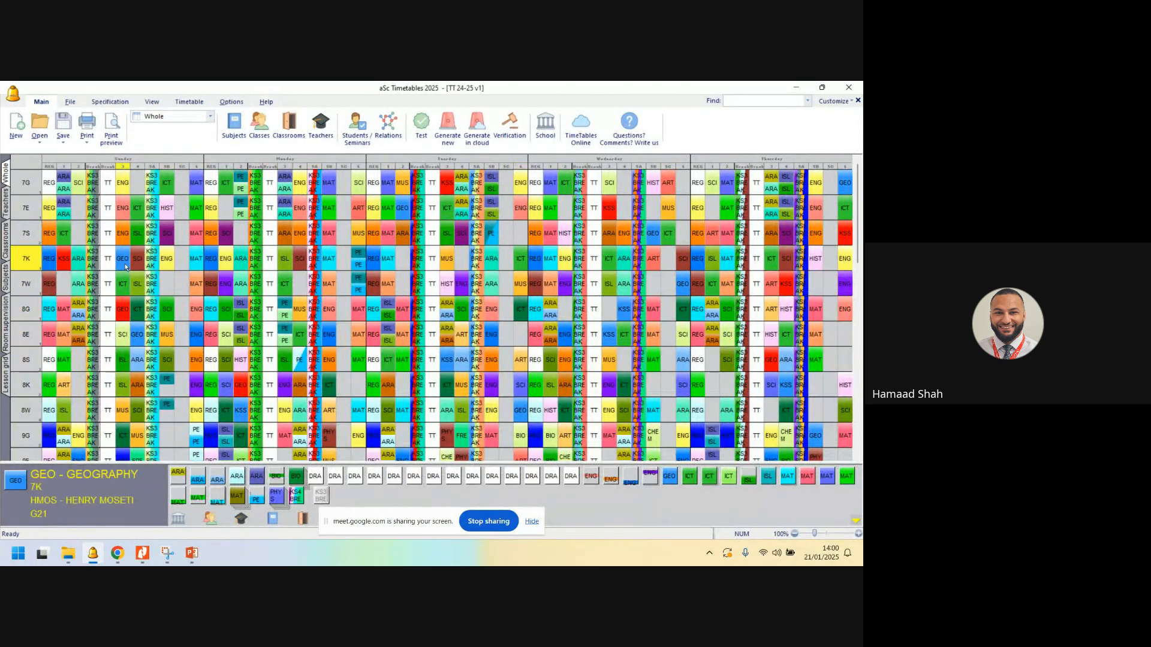
- Pick up 7G's Sunday ENG lesson and 10E's unplaced ARA card in turn to check their possible slots, putting each back
{"action": "left_click", "coordinate": [123, 182]}
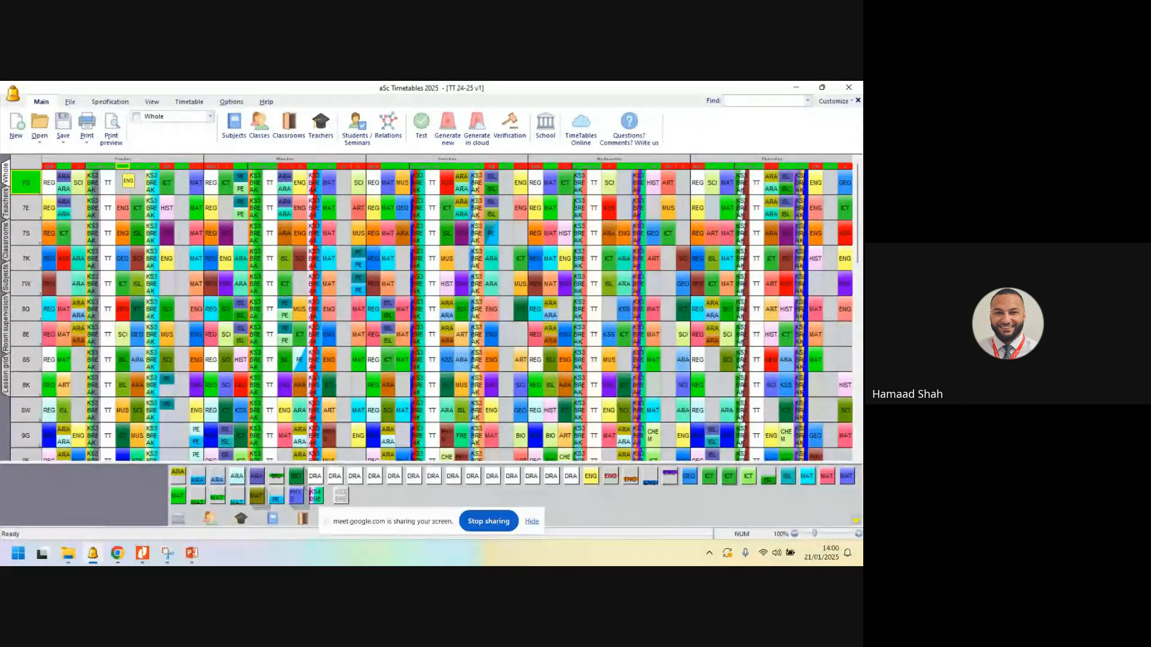
{"action": "left_click", "coordinate": [125, 181]}
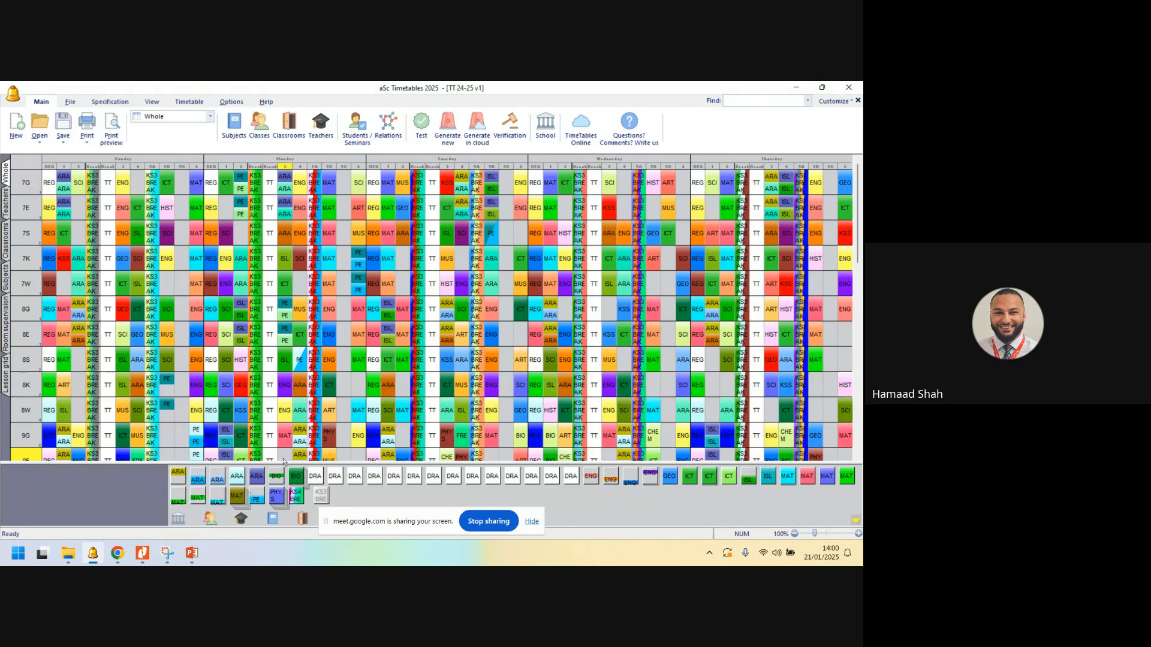
{"action": "left_click", "coordinate": [180, 477]}
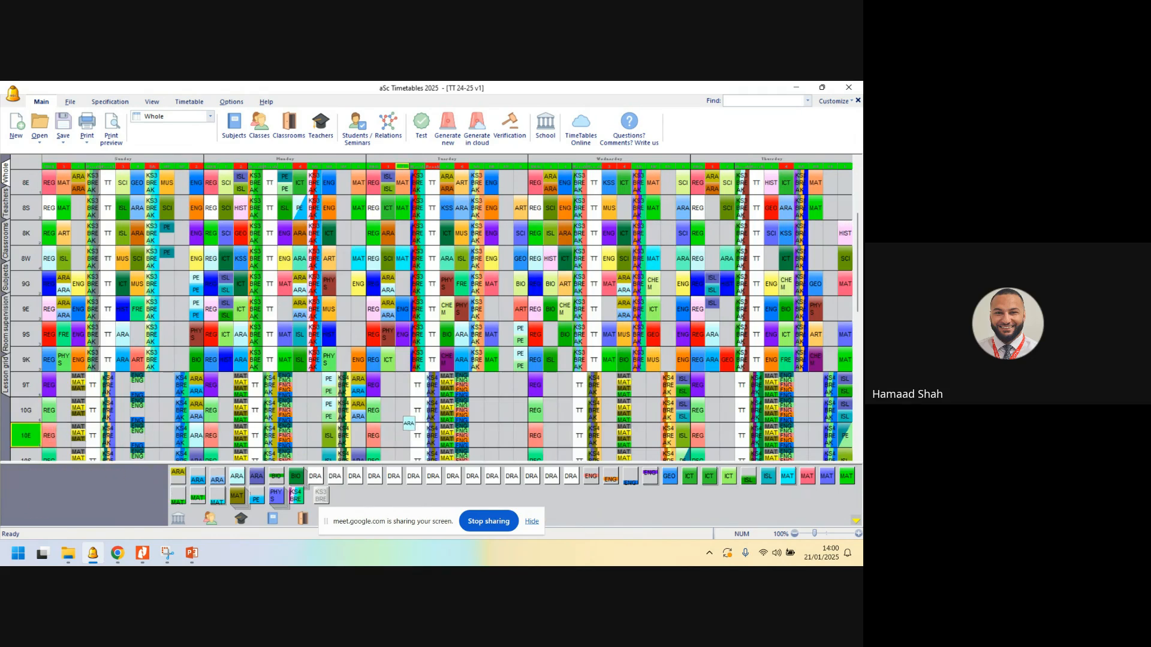
{"action": "left_click", "coordinate": [338, 496]}
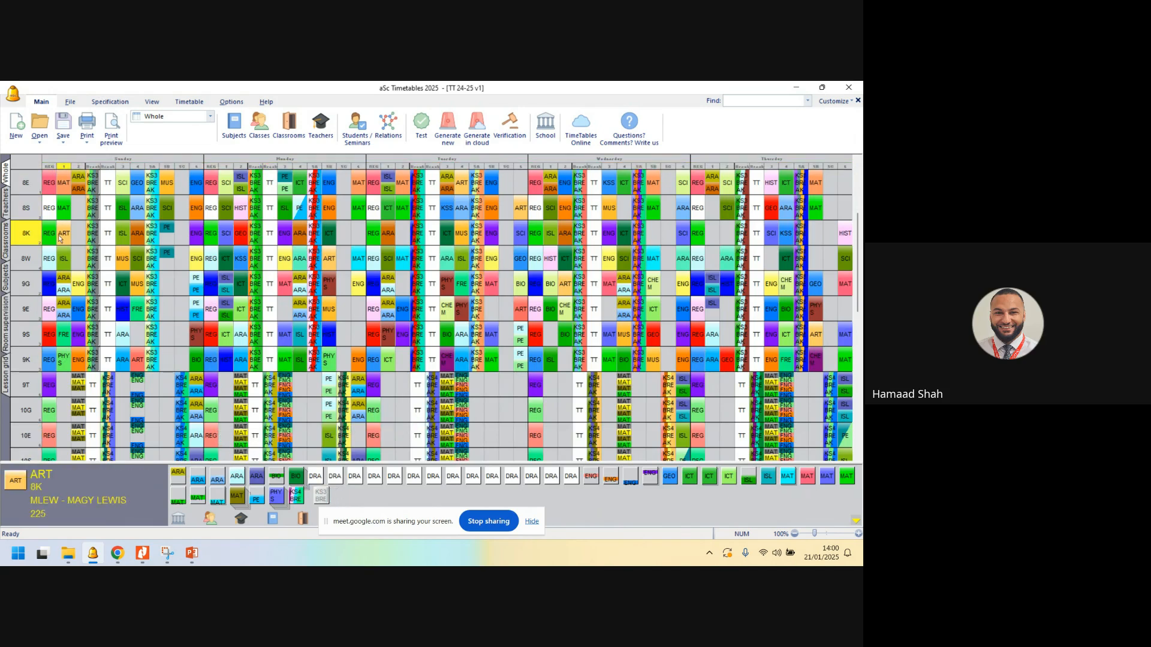
- Look through the timetable by class, teacher, classroom and subject, and return to the Whole view
{"action": "scroll", "coordinate": [59, 237], "scroll_direction": "down", "scroll_amount": 1}
{"action": "scroll", "coordinate": [59, 239], "scroll_direction": "up", "scroll_amount": 5}
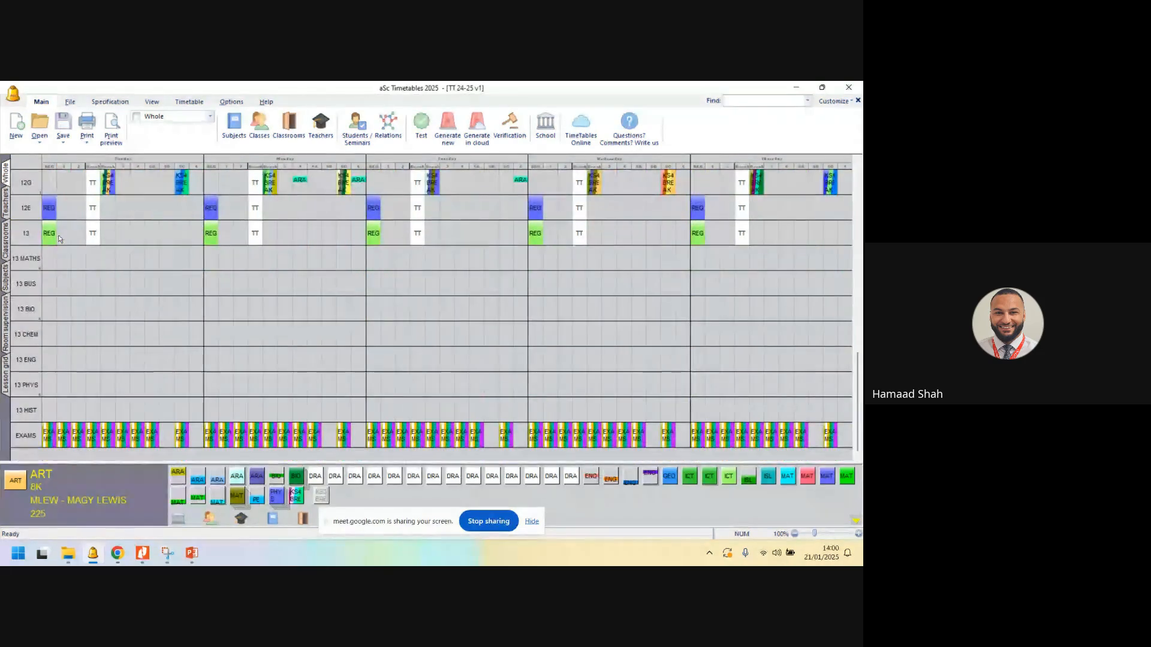
{"action": "left_click", "coordinate": [6, 204]}
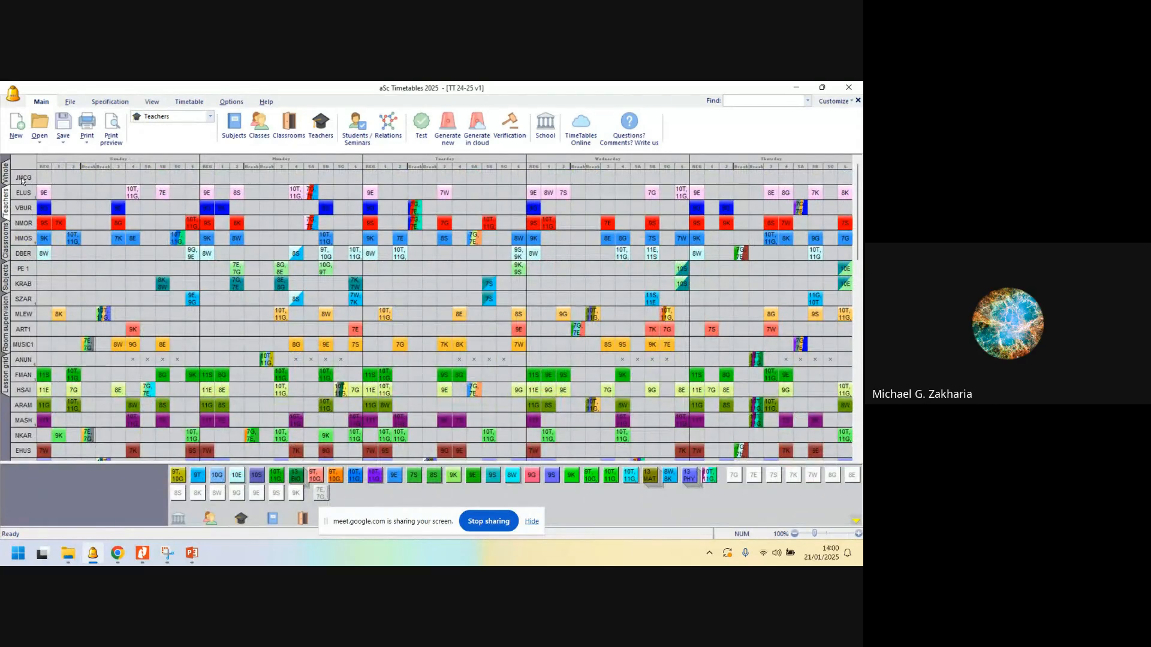
{"action": "scroll", "coordinate": [140, 315], "scroll_direction": "down", "scroll_amount": 10}
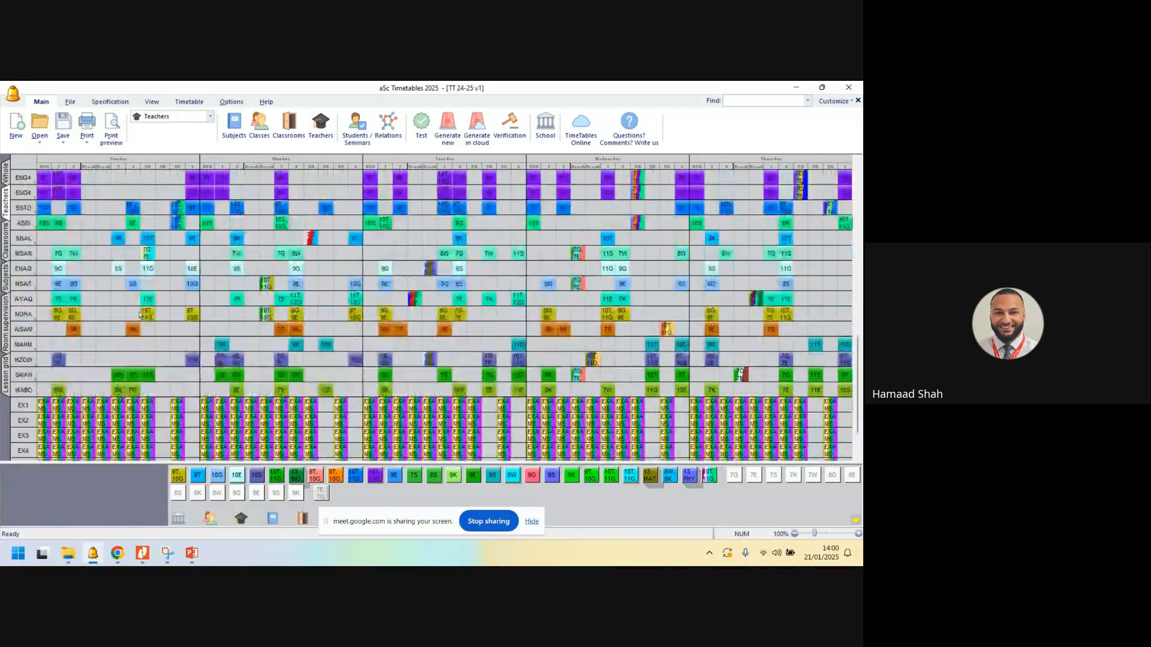
{"action": "left_click", "coordinate": [6, 239]}
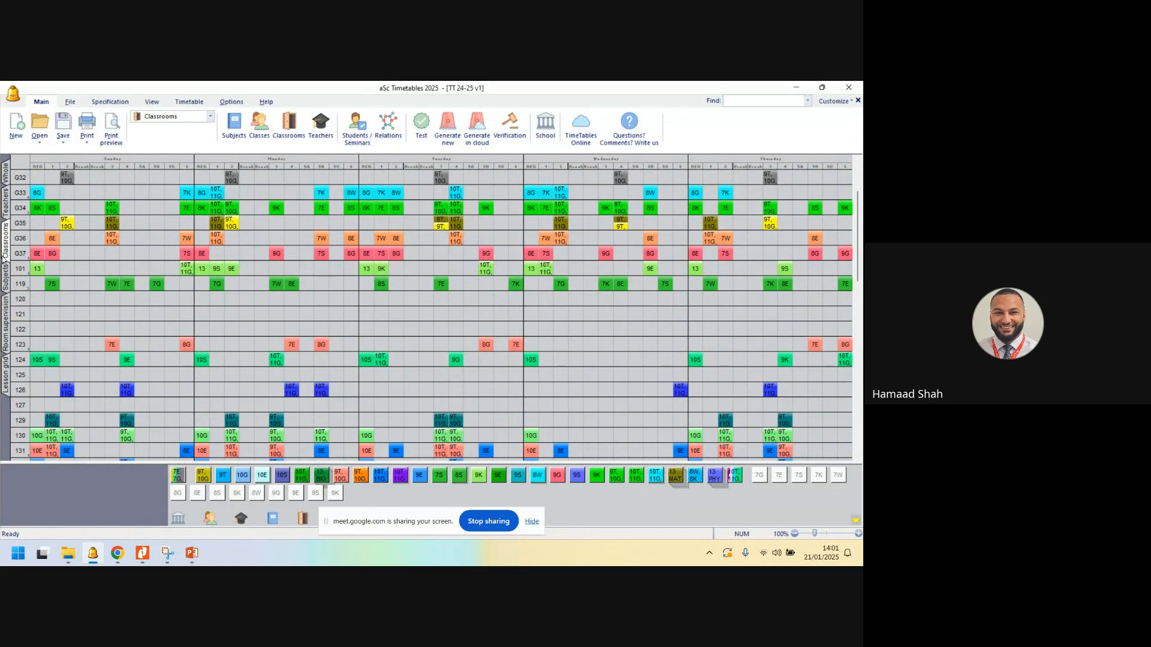
{"action": "left_click", "coordinate": [6, 272]}
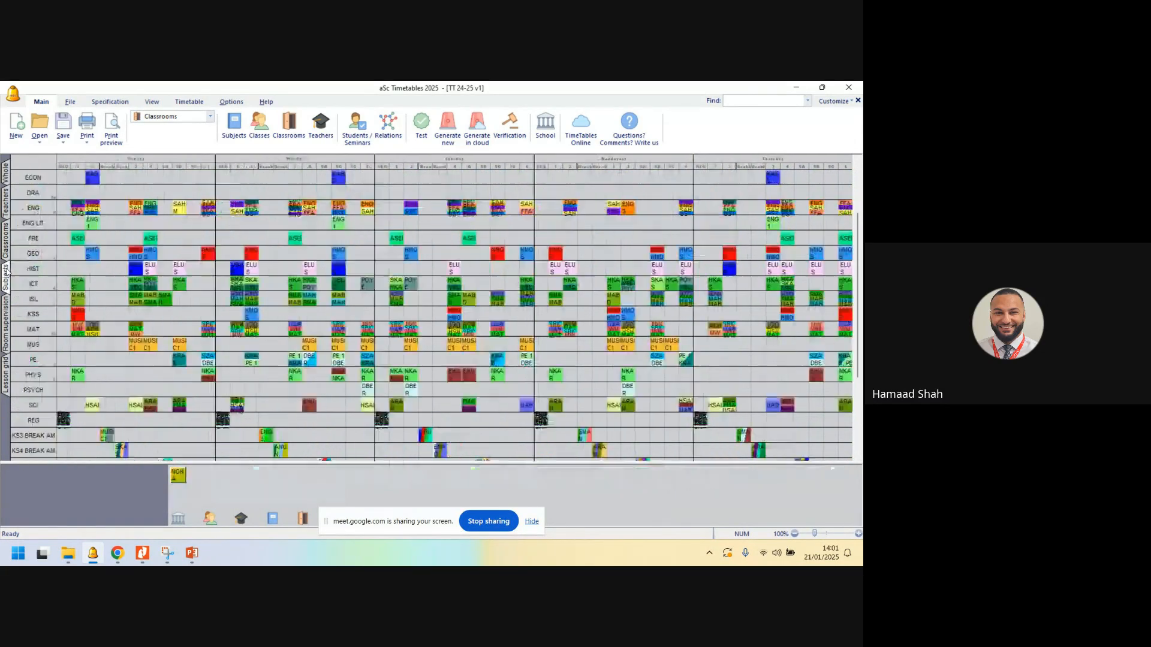
{"action": "left_click", "coordinate": [6, 175]}
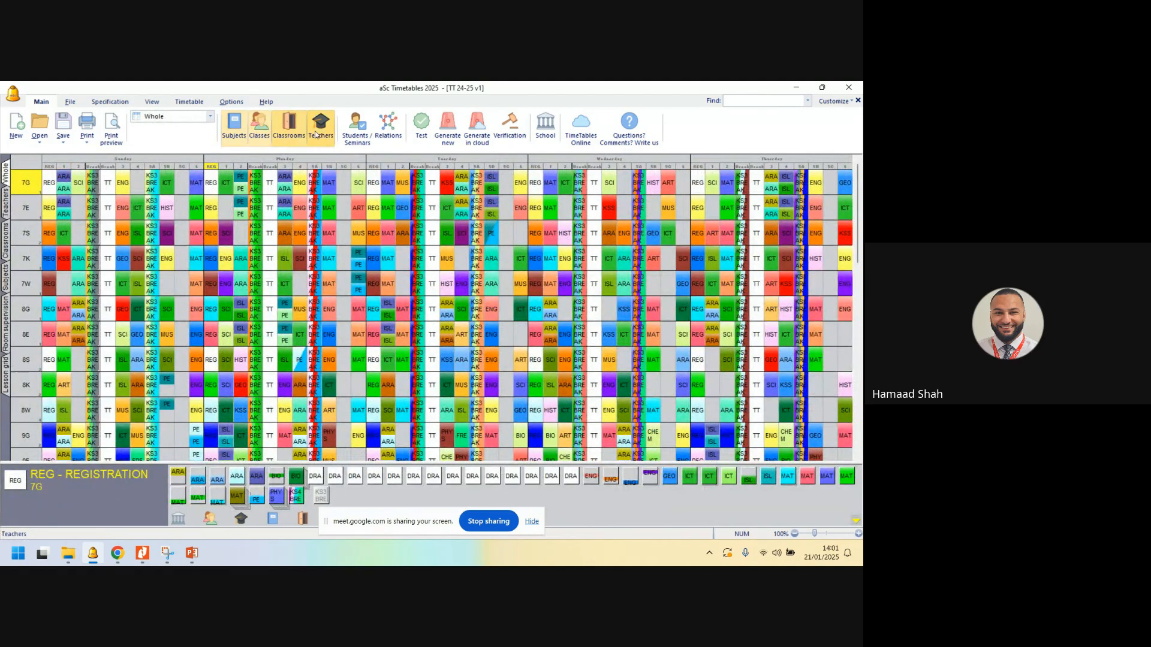
- Open the teachers list and the subjects list in turn, closing each without changes
{"action": "left_click", "coordinate": [316, 135]}
{"action": "key", "text": "Escape"}
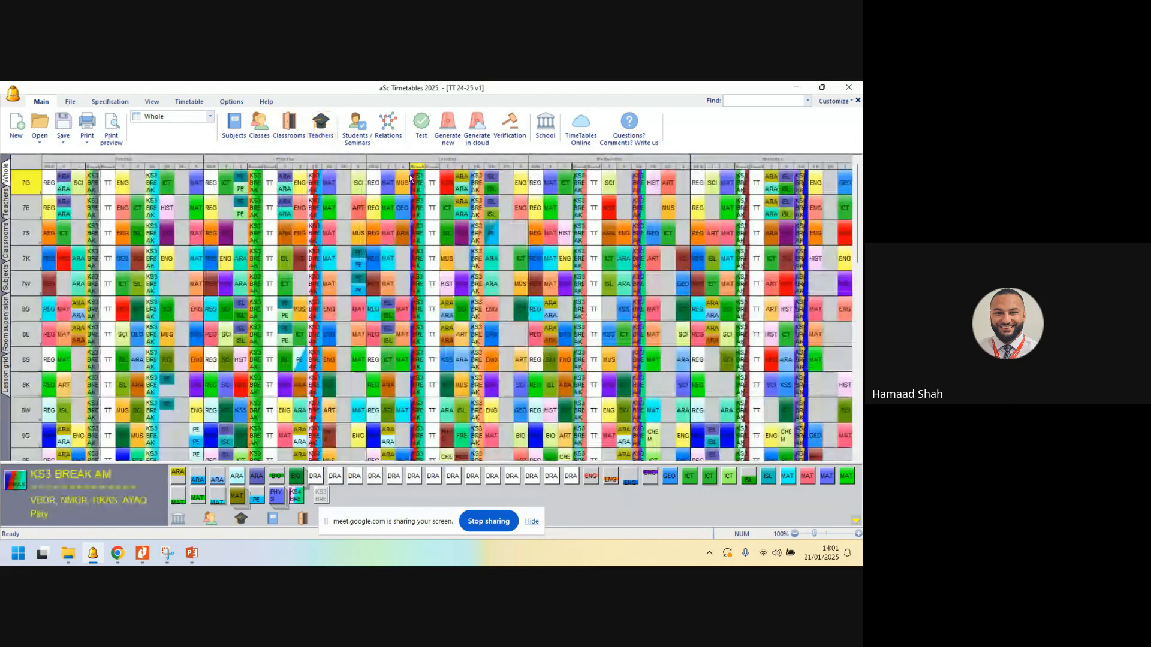
{"action": "left_click", "coordinate": [243, 131]}
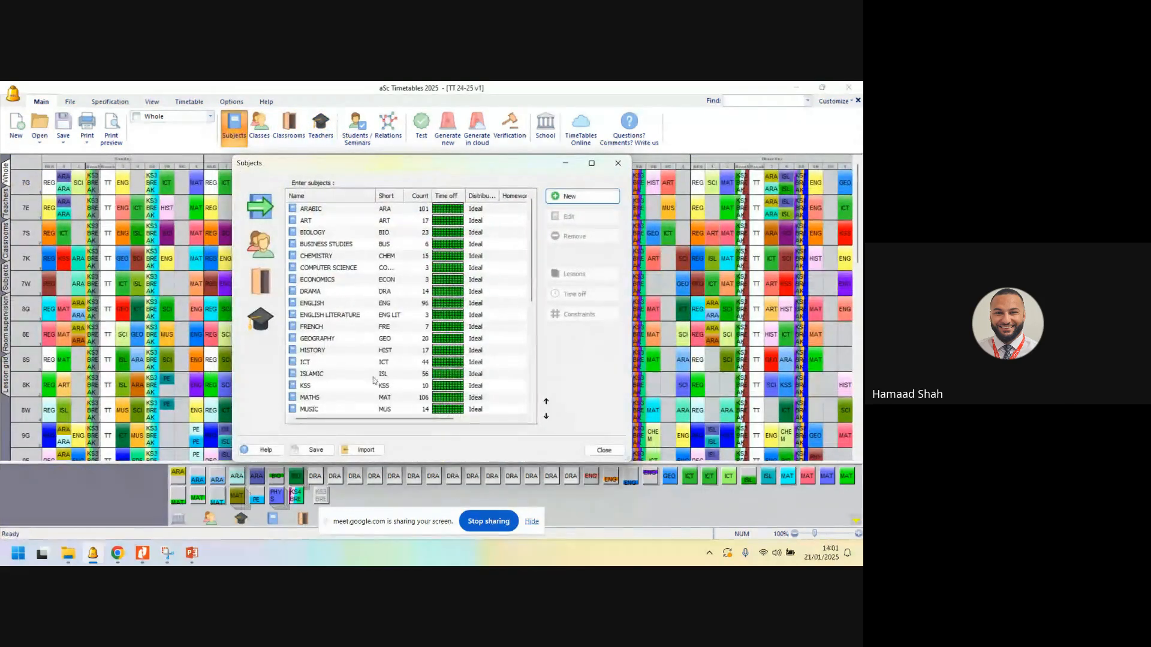
{"action": "key", "text": "Escape"}
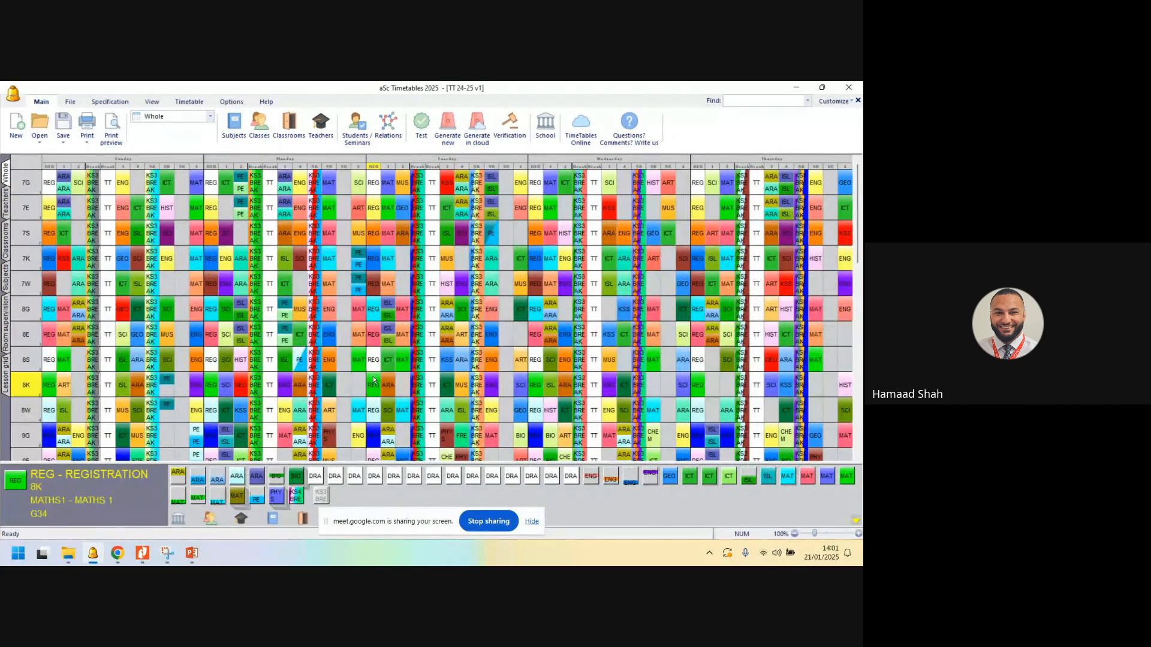
- Switch to Google Meet and end the screen presentation
{"action": "key", "text": "alt+Tab"}
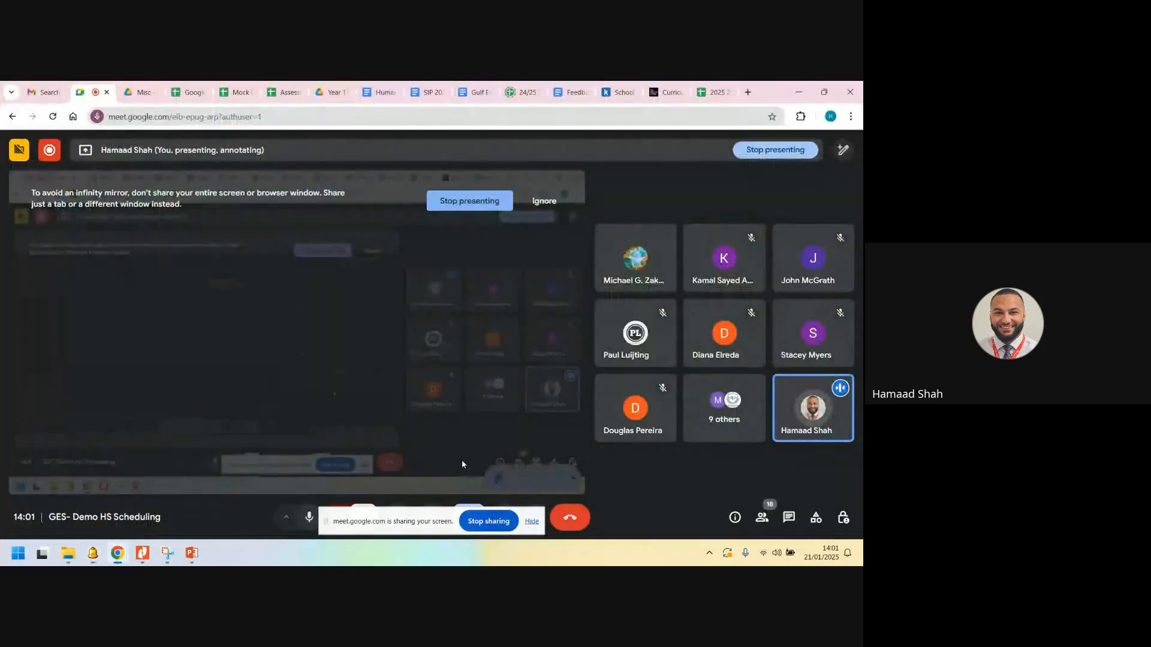
{"action": "left_click", "coordinate": [488, 521]}
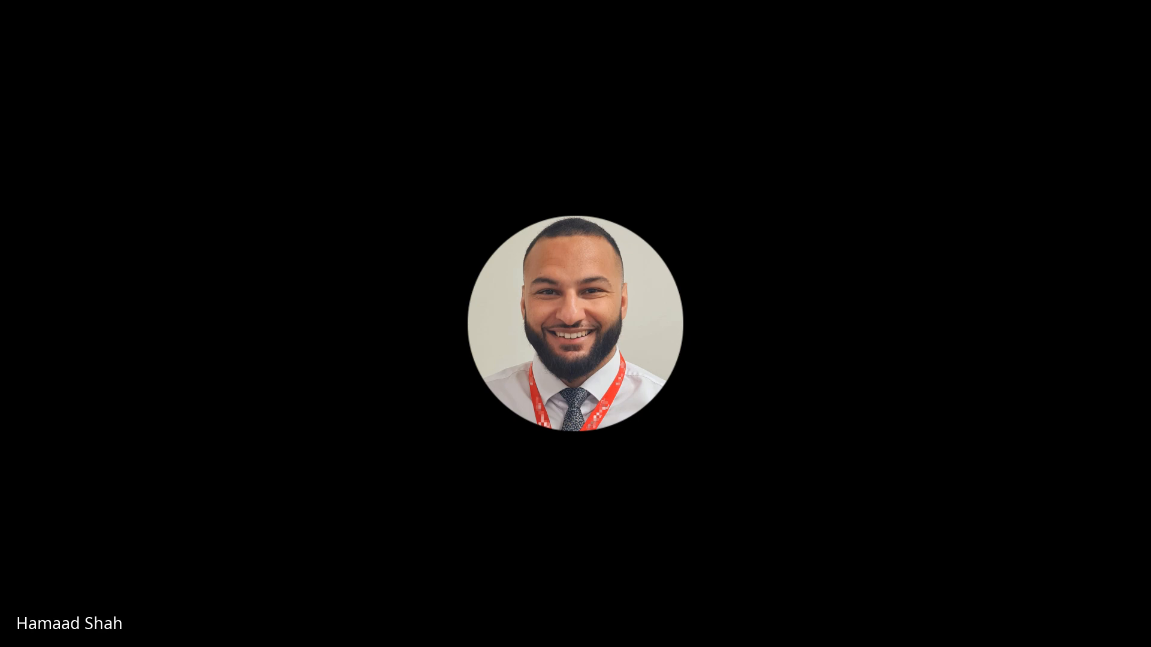
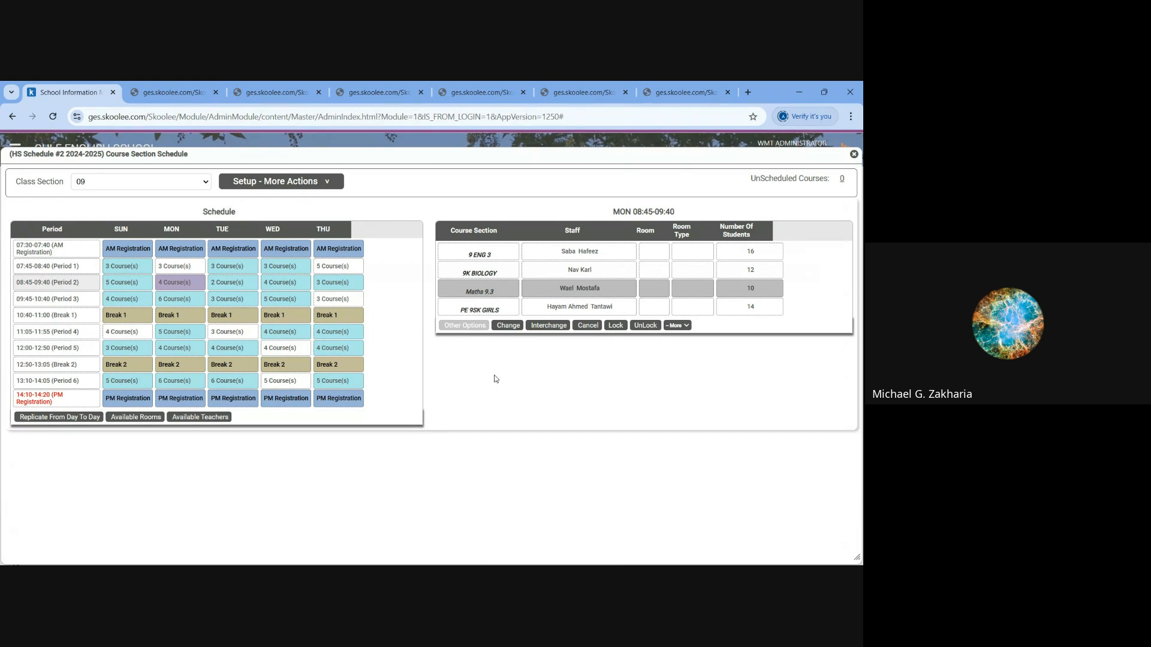
- Switch the course section schedule to class section 10 and look at several of its Sunday, Monday and Tuesday slots
{"action": "key", "text": "ctrl+minus"}
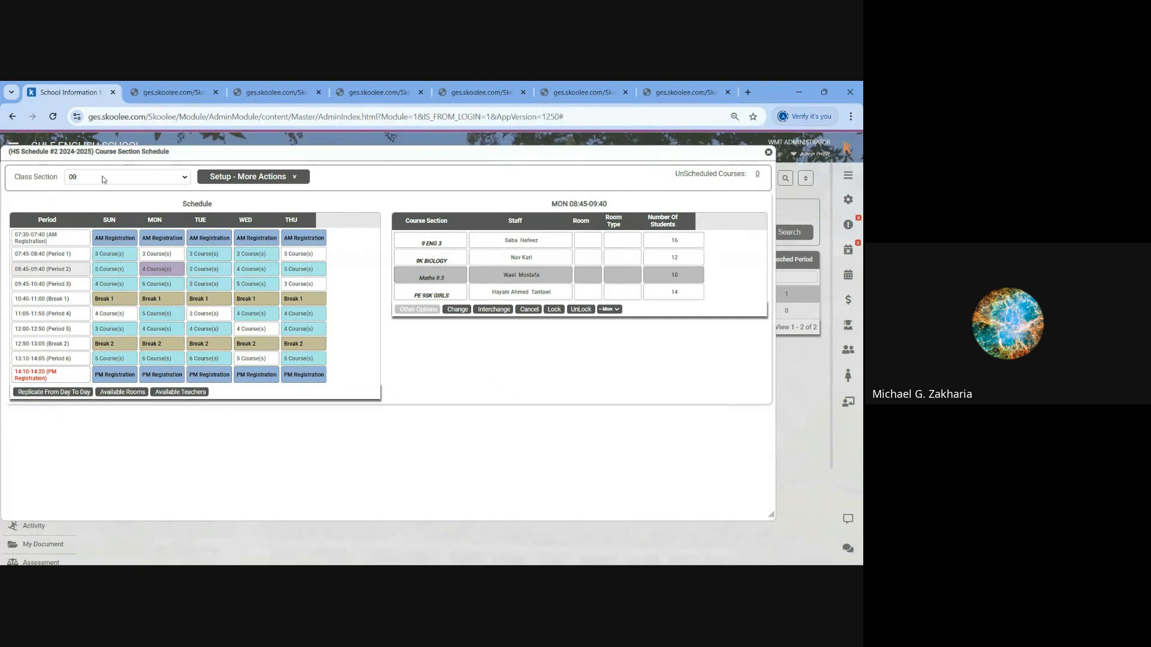
{"action": "left_click", "coordinate": [126, 177]}
{"action": "left_click", "coordinate": [111, 219]}
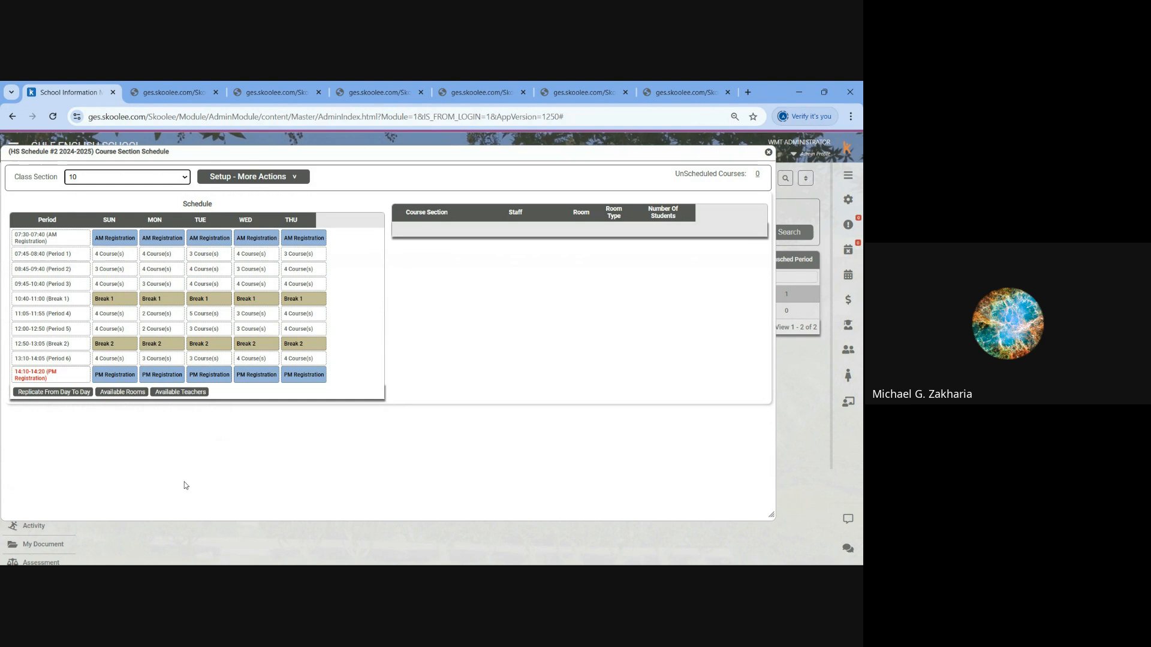
{"action": "left_click", "coordinate": [130, 362]}
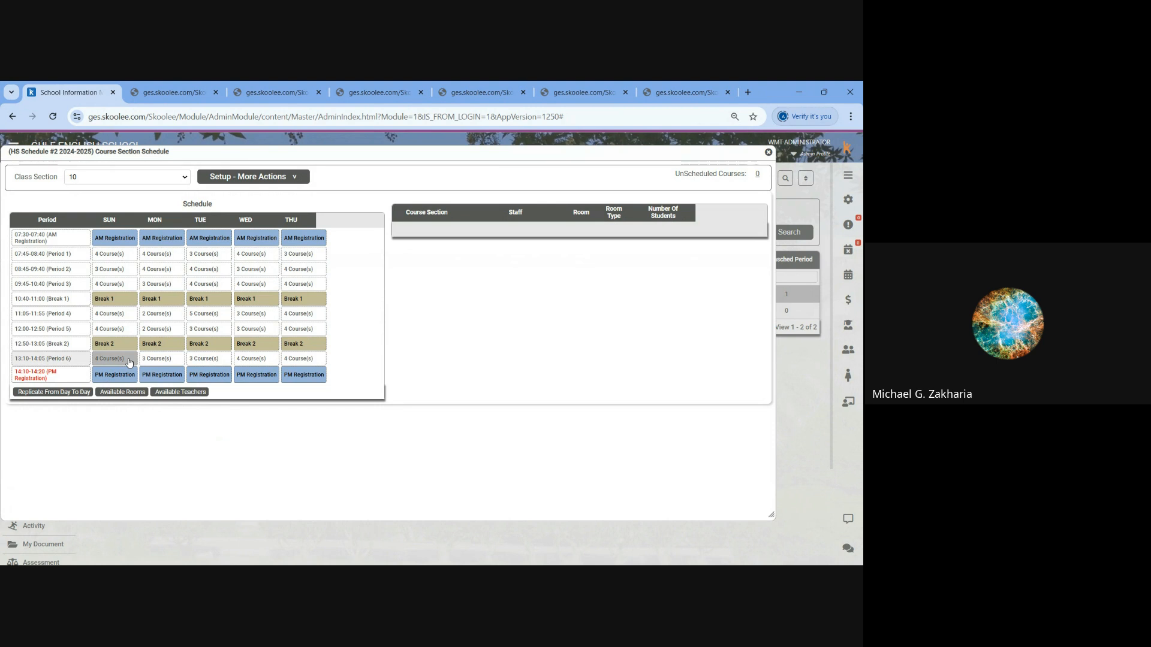
{"action": "left_click", "coordinate": [125, 331]}
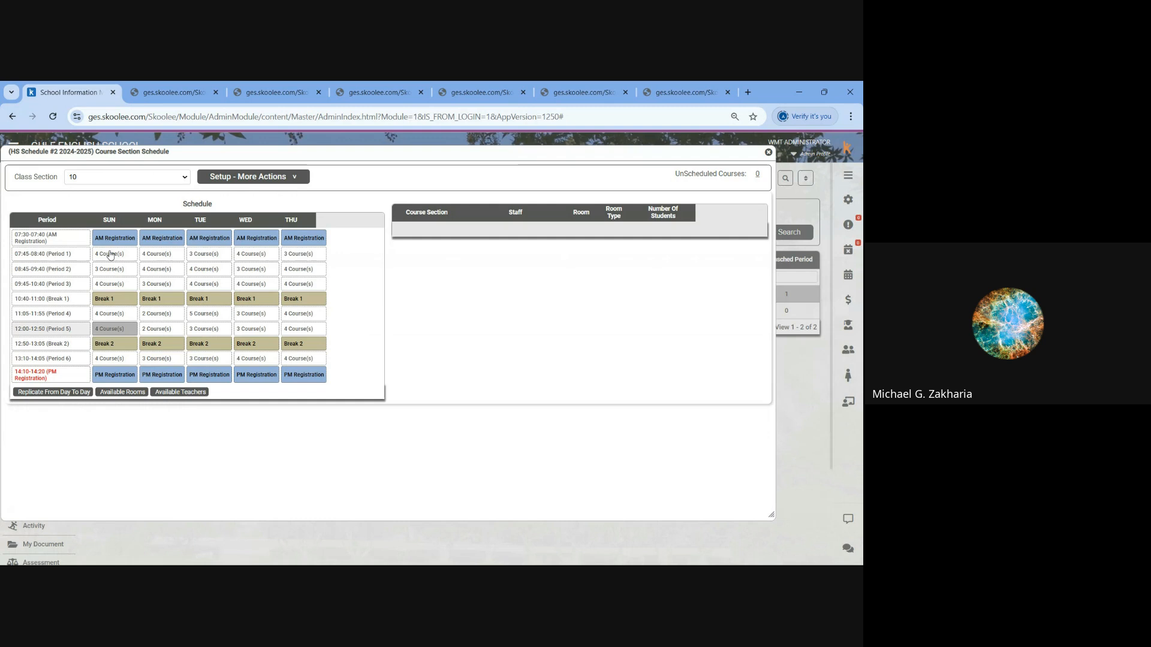
{"action": "left_click", "coordinate": [111, 255]}
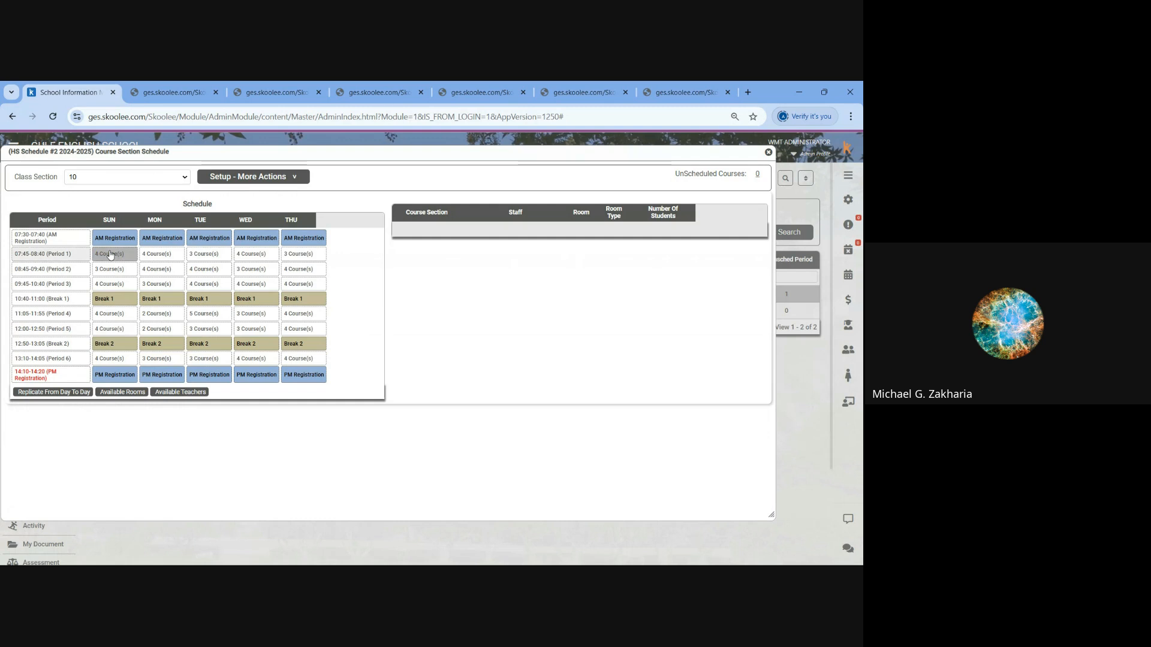
{"action": "double_click", "coordinate": [110, 255]}
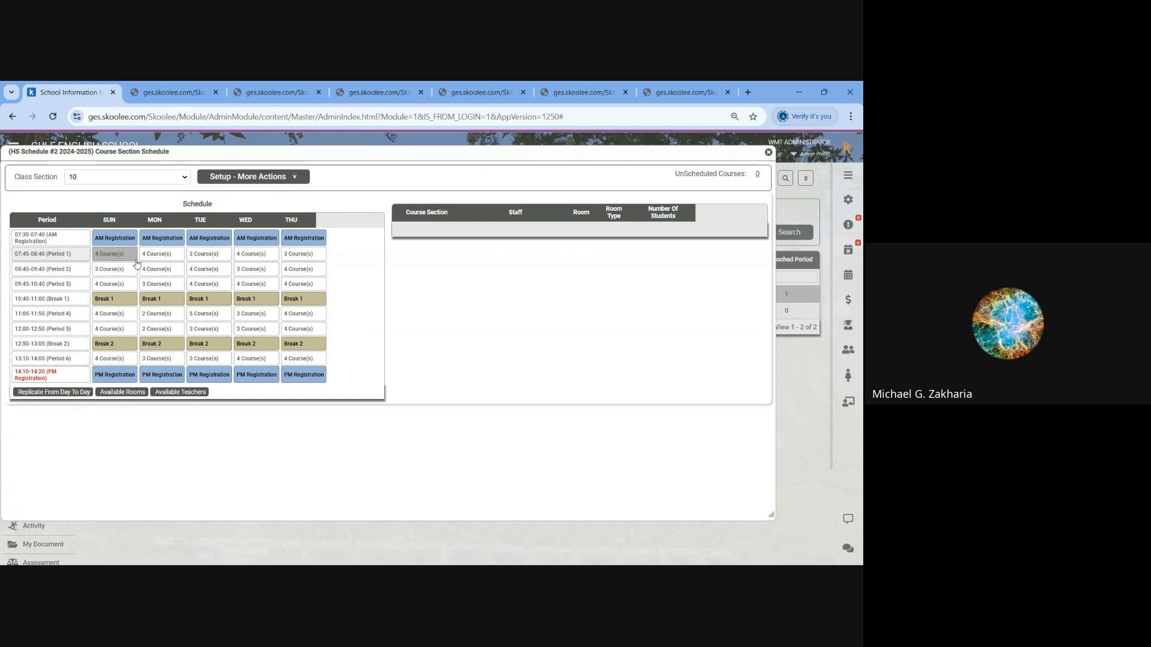
{"action": "left_click", "coordinate": [155, 254]}
{"action": "double_click", "coordinate": [207, 254]}
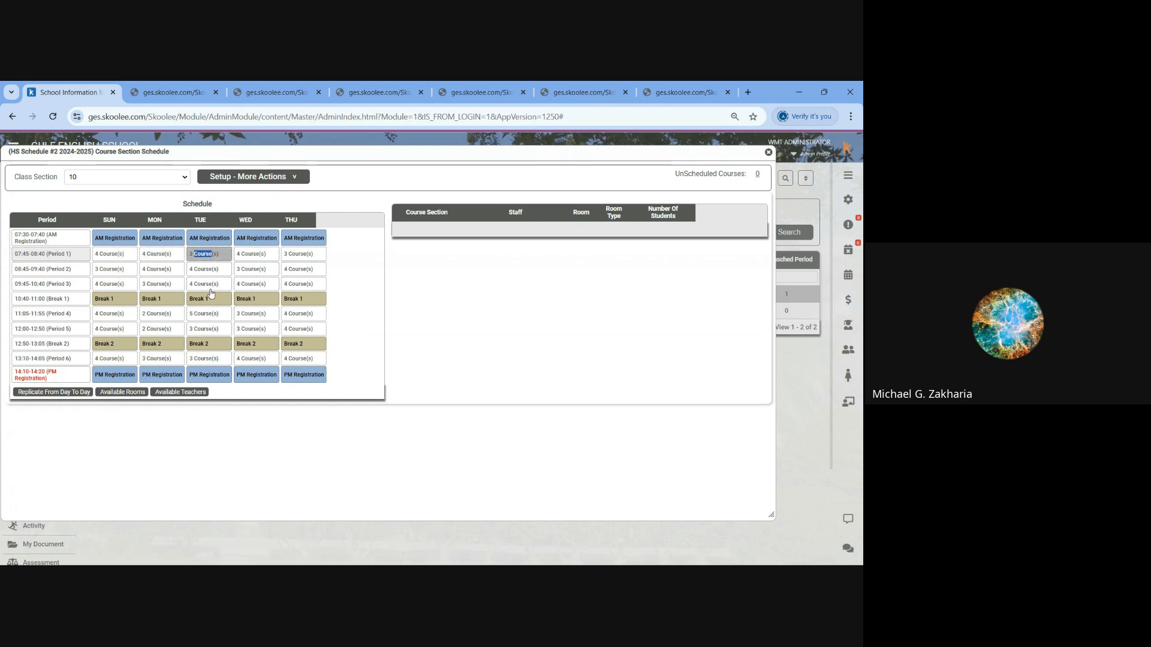
- Switch back to class section 09, look at its Sunday Period 1 slot, and close the schedule
{"action": "left_click", "coordinate": [135, 177]}
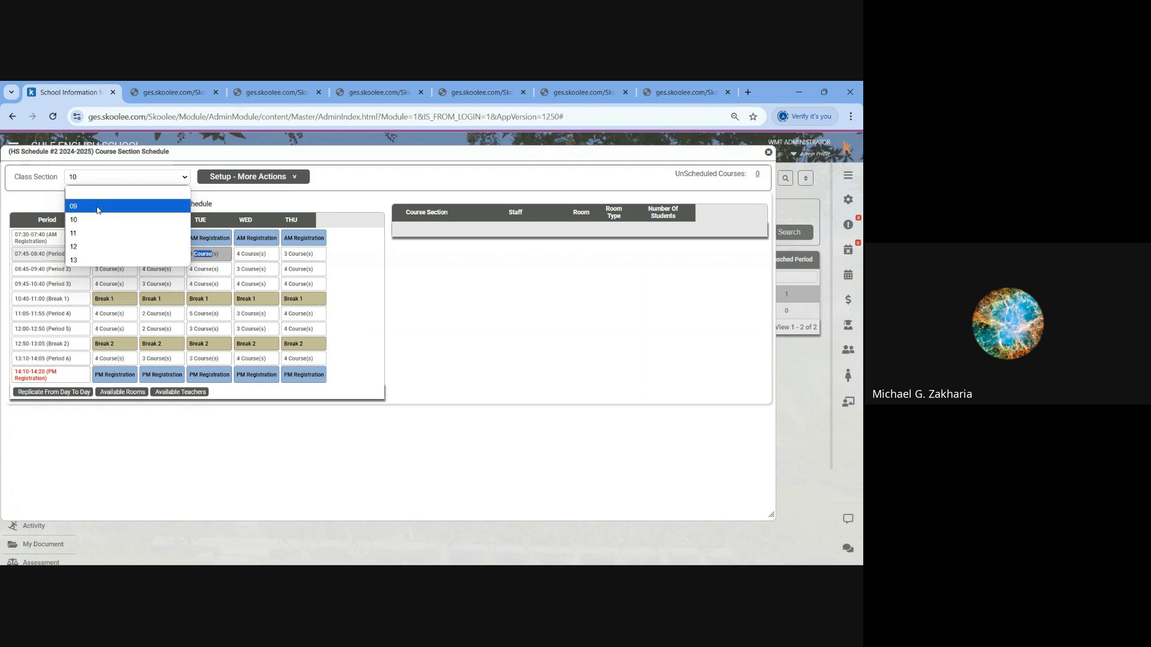
{"action": "left_click", "coordinate": [90, 203]}
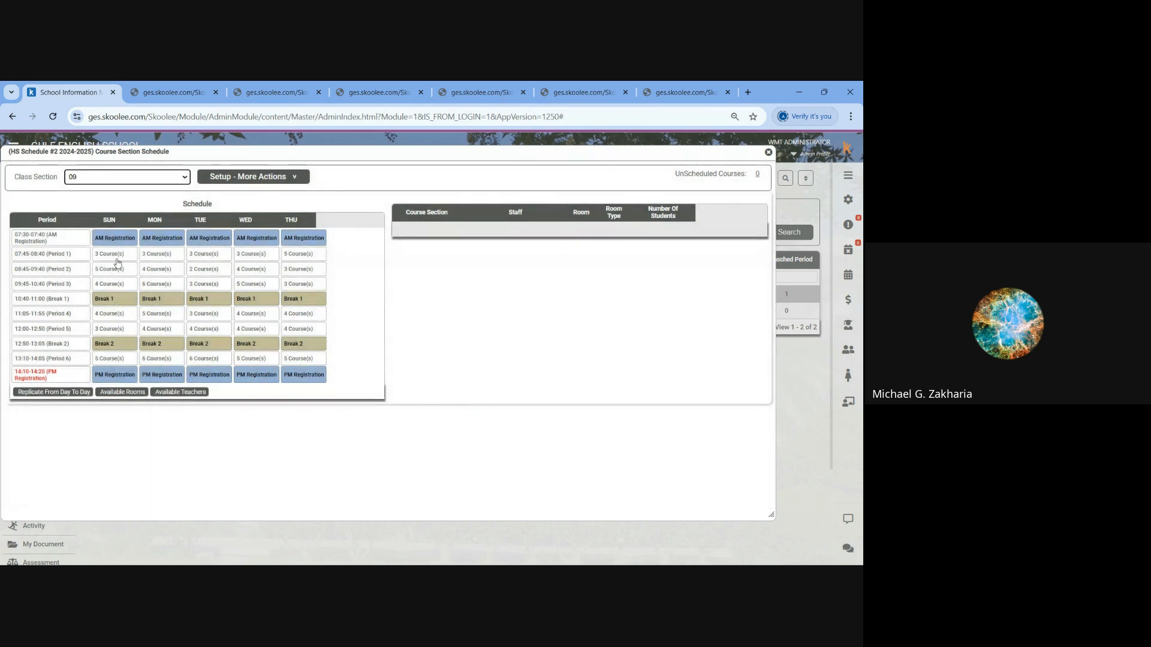
{"action": "left_click", "coordinate": [113, 253]}
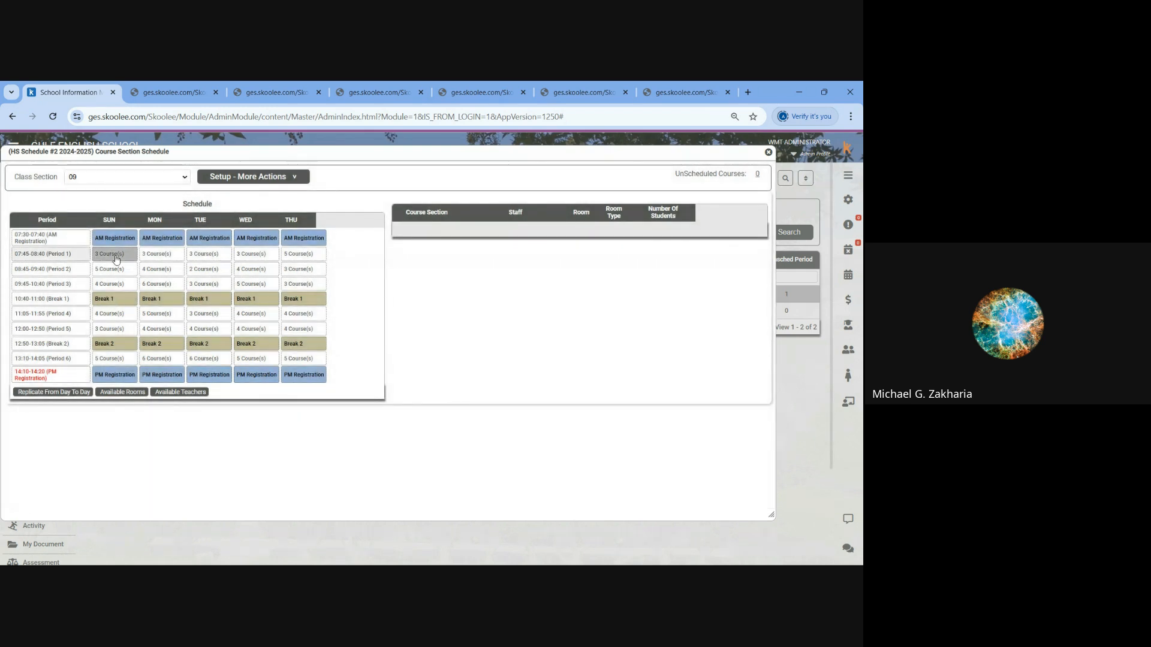
{"action": "left_click", "coordinate": [769, 152]}
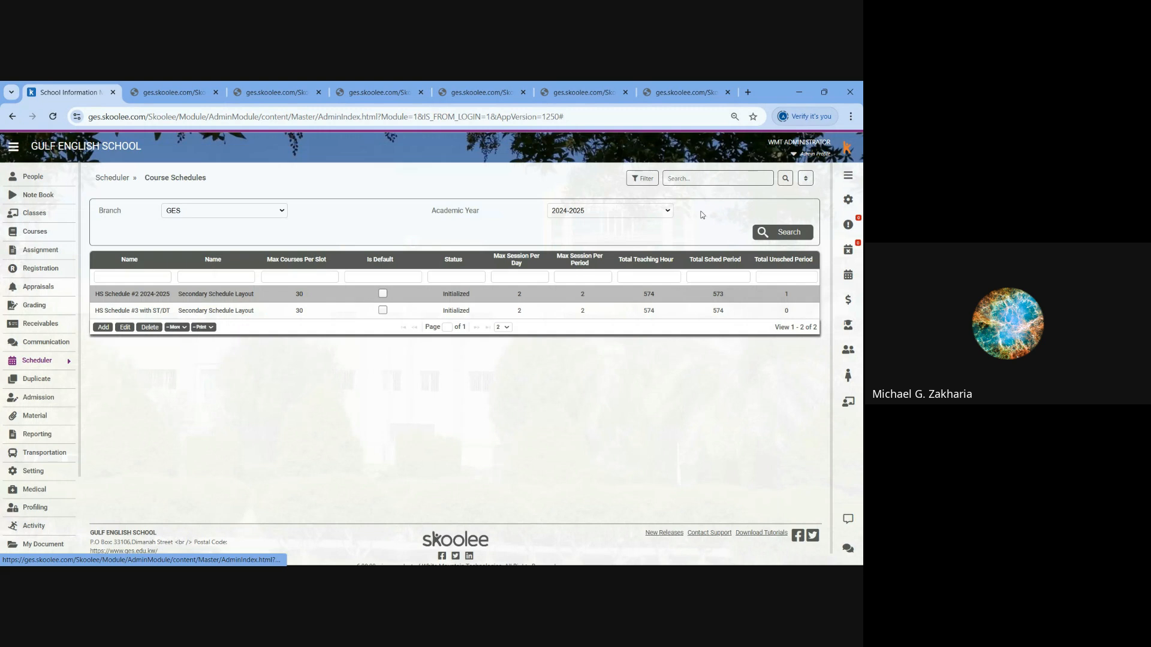
- Reopen the CRS Schedule of HS Schedule #2 2024-2025 for class section 10
{"action": "left_click", "coordinate": [179, 329]}
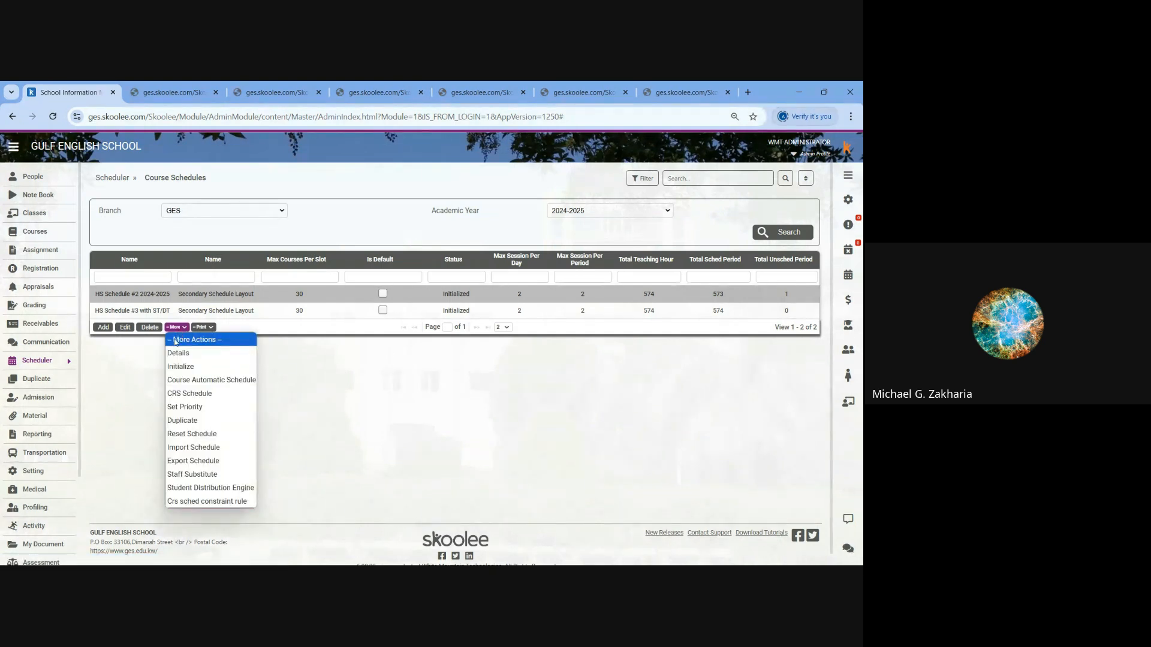
{"action": "left_click", "coordinate": [184, 395]}
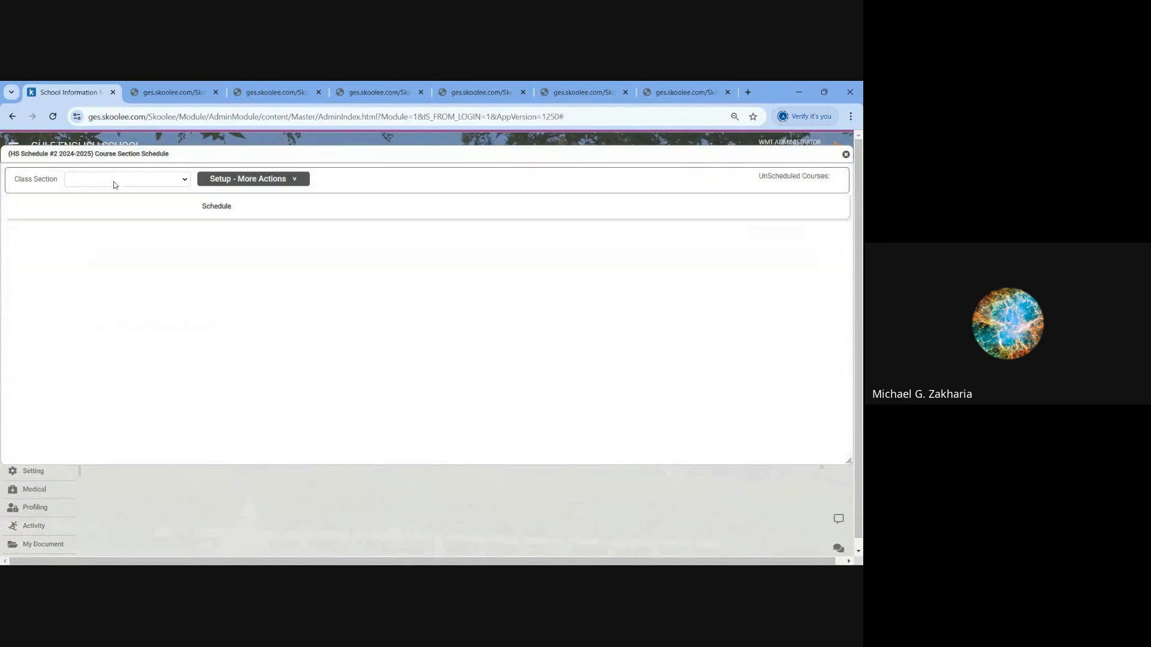
{"action": "left_click", "coordinate": [114, 180]}
{"action": "left_click", "coordinate": [84, 222]}
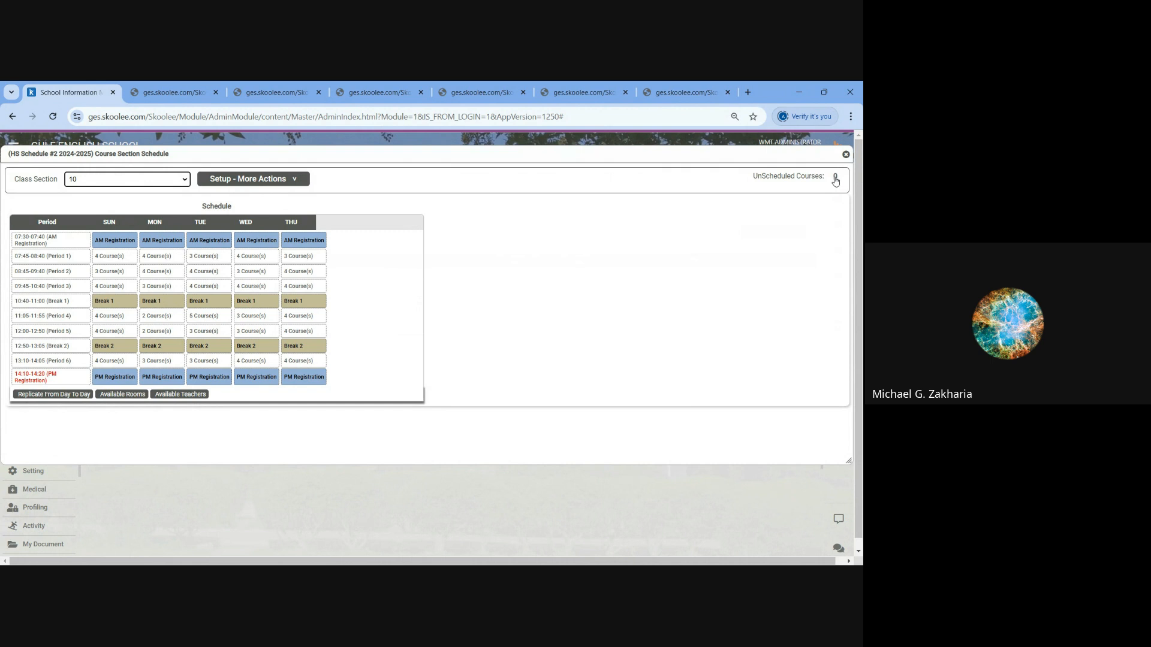
- Remove the English 10 Eng 4 course from the Sunday Period 2 slot
{"action": "left_click", "coordinate": [130, 275]}
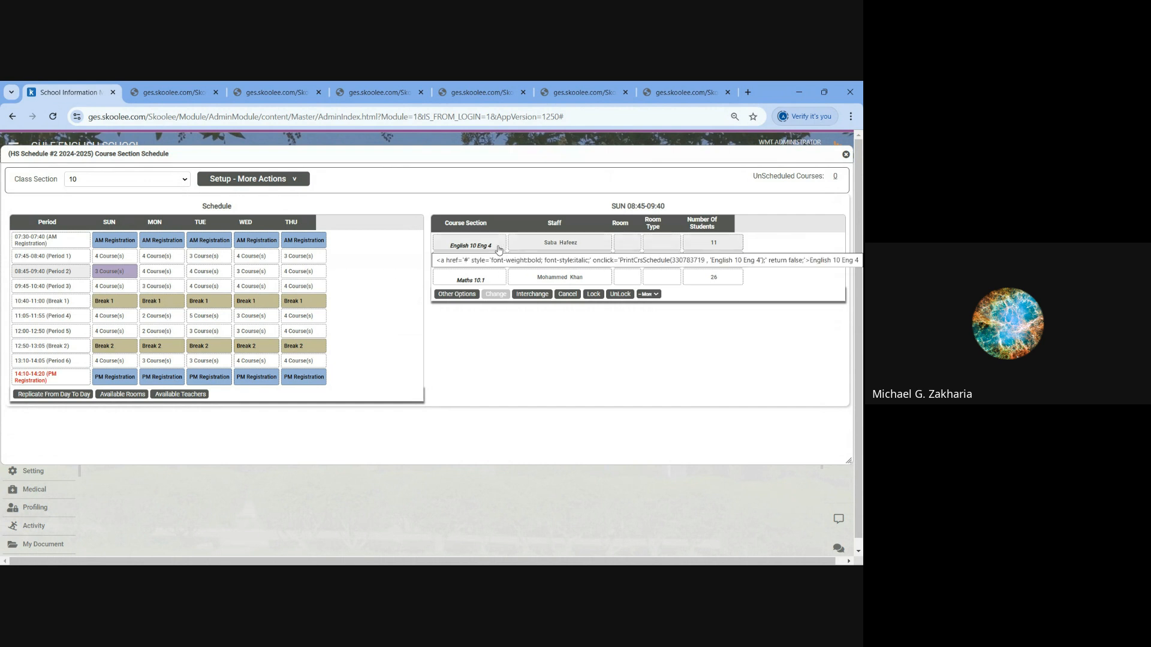
{"action": "left_click", "coordinate": [498, 250]}
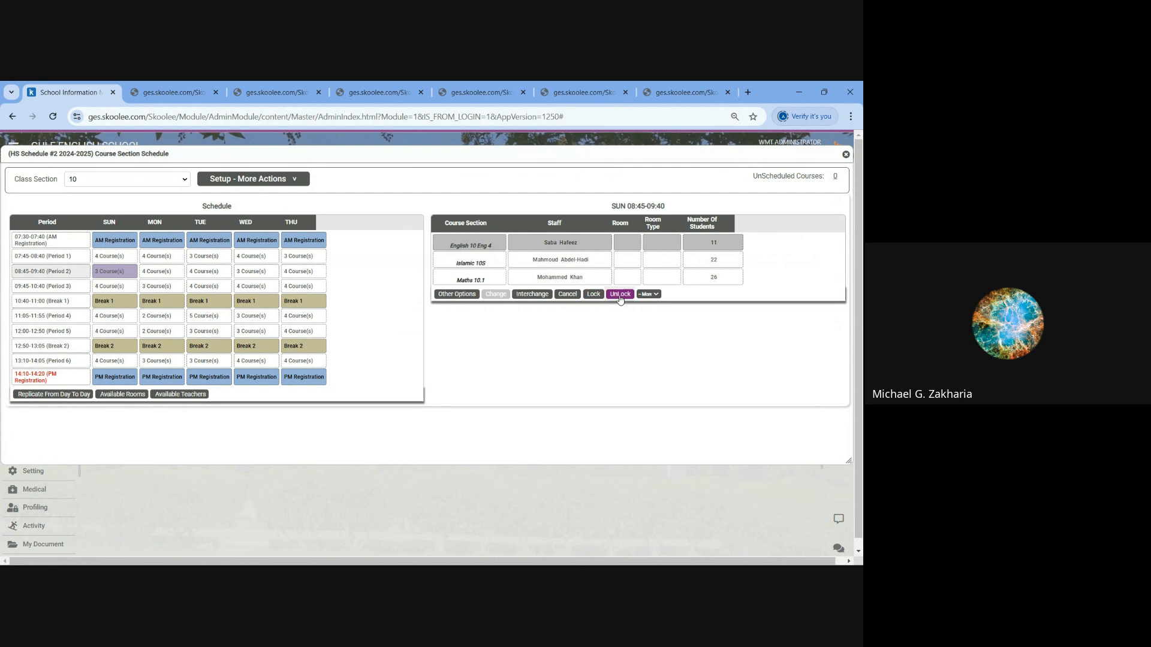
{"action": "left_click", "coordinate": [650, 295]}
{"action": "left_click", "coordinate": [651, 347]}
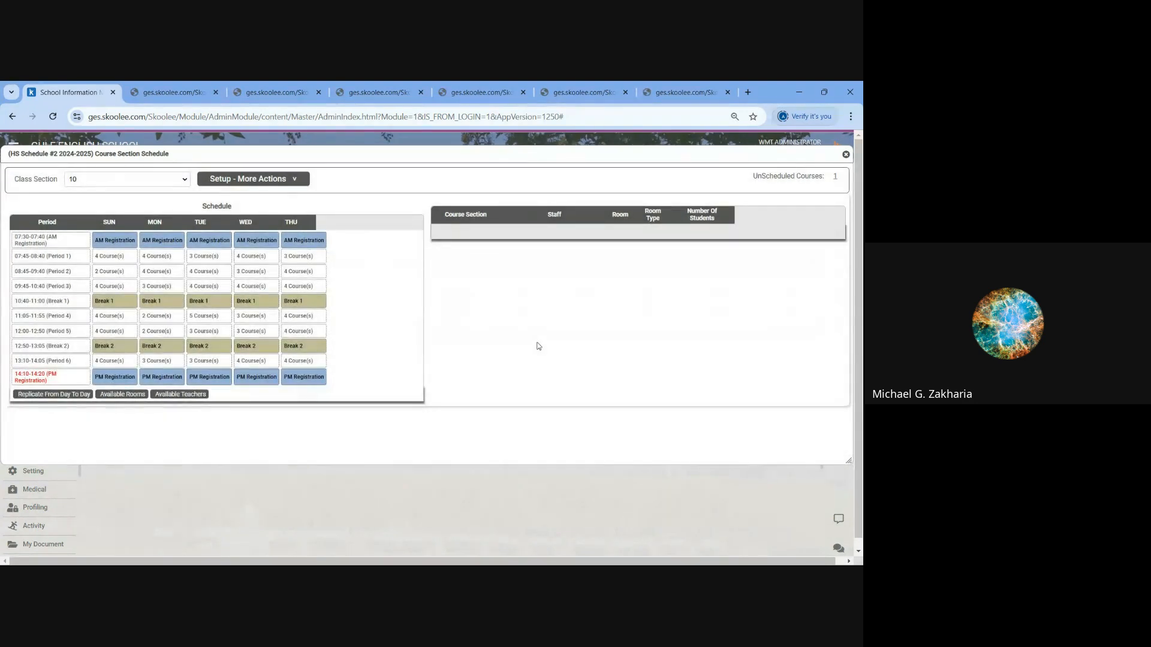
- View the teacher's weekly timetable for the unscheduled English 10 Eng 4 course, and close it
{"action": "left_click", "coordinate": [835, 176]}
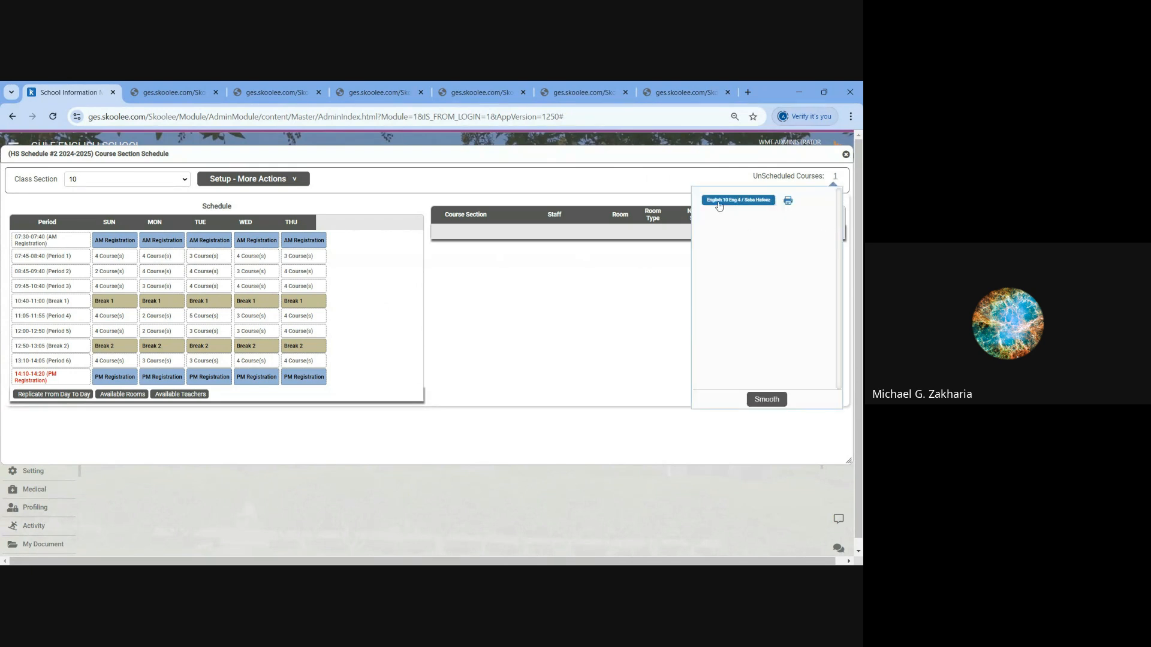
{"action": "left_click", "coordinate": [754, 204]}
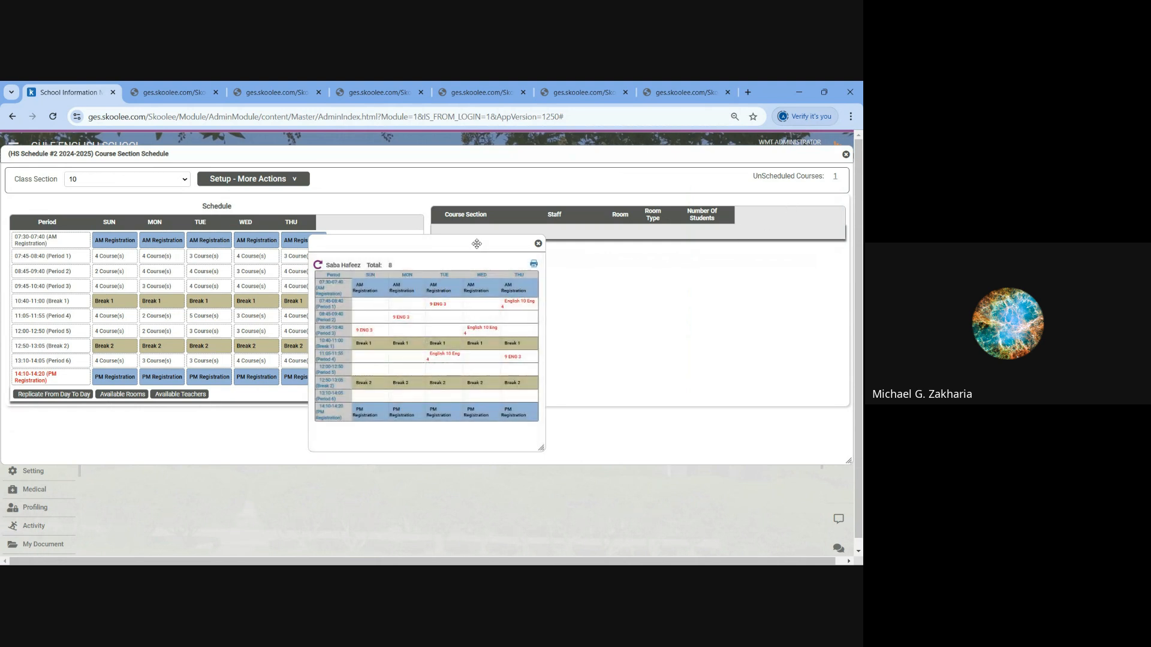
{"action": "mouse_move", "coordinate": [476, 245]}
{"action": "left_mouse_down"}
{"action": "mouse_move", "coordinate": [424, 251]}
{"action": "mouse_move", "coordinate": [461, 257]}
{"action": "left_mouse_up"}
{"action": "left_click", "coordinate": [495, 257]}
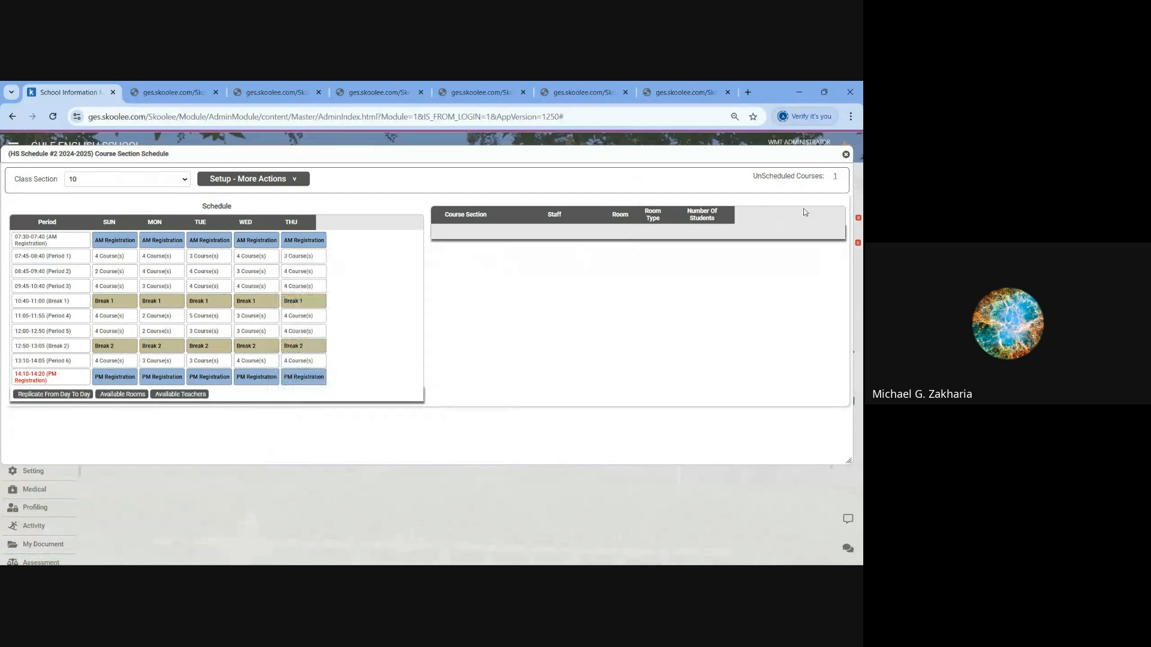
- Run Smooth from the unscheduled courses to look for possible course moves, and close the results
{"action": "left_click", "coordinate": [835, 178]}
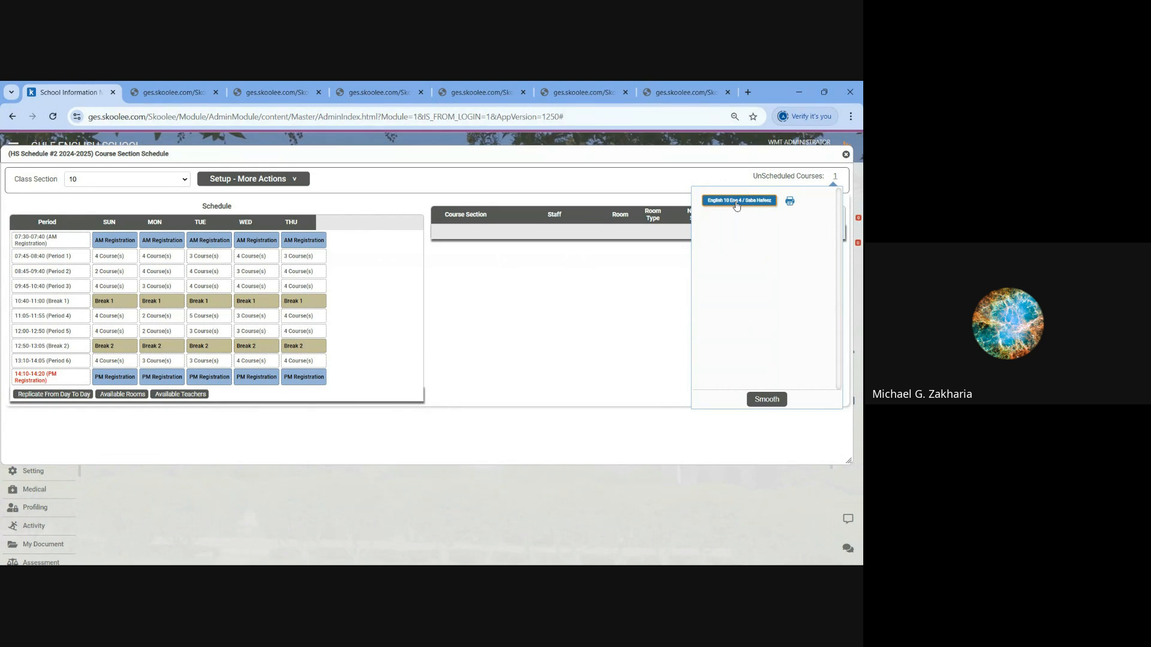
{"action": "left_click", "coordinate": [766, 399]}
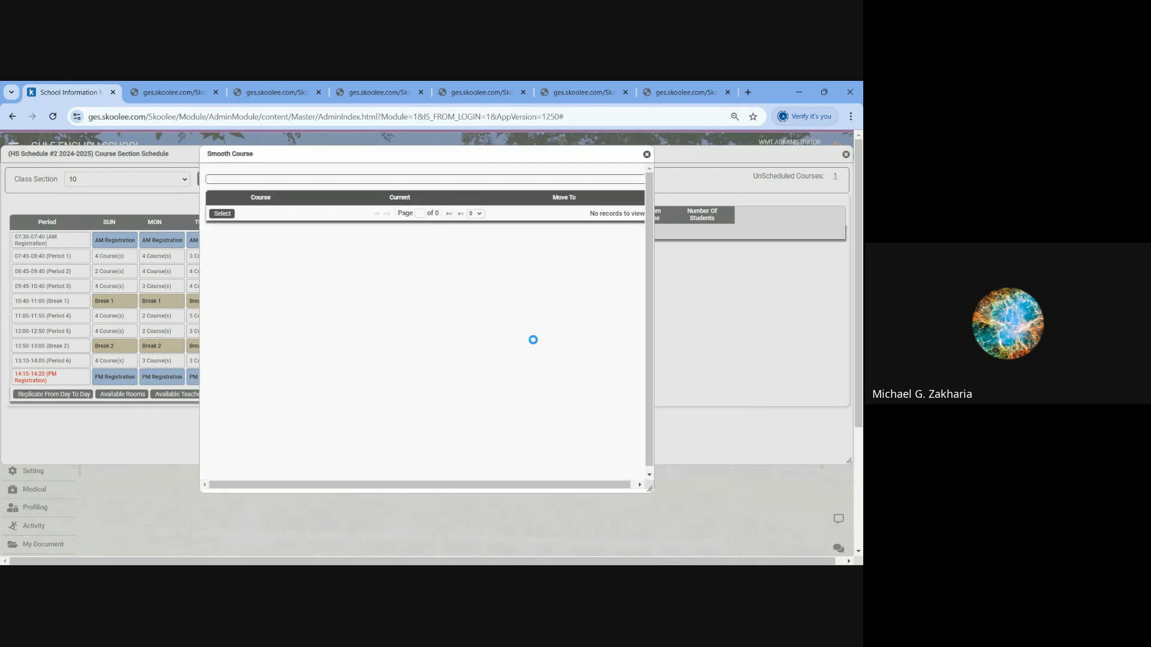
{"action": "left_click", "coordinate": [647, 155]}
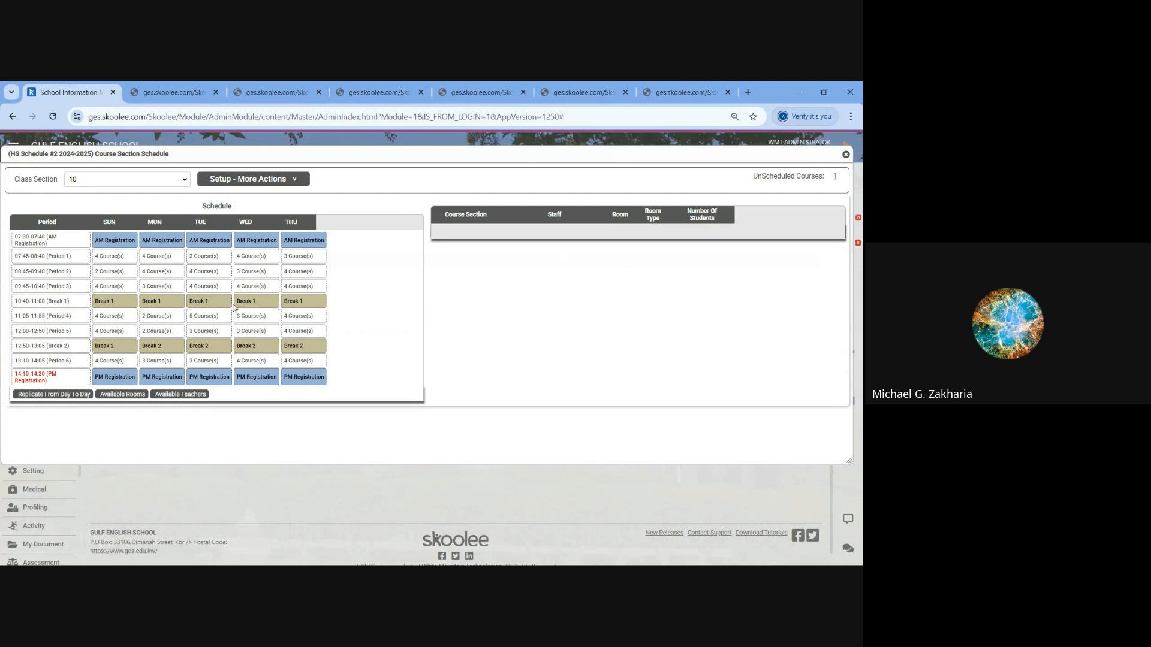
- Add English 10 Eng 4 back to the Sunday Period 2 slot from its available courses, and show the slot's courses again
{"action": "left_click", "coordinate": [127, 273]}
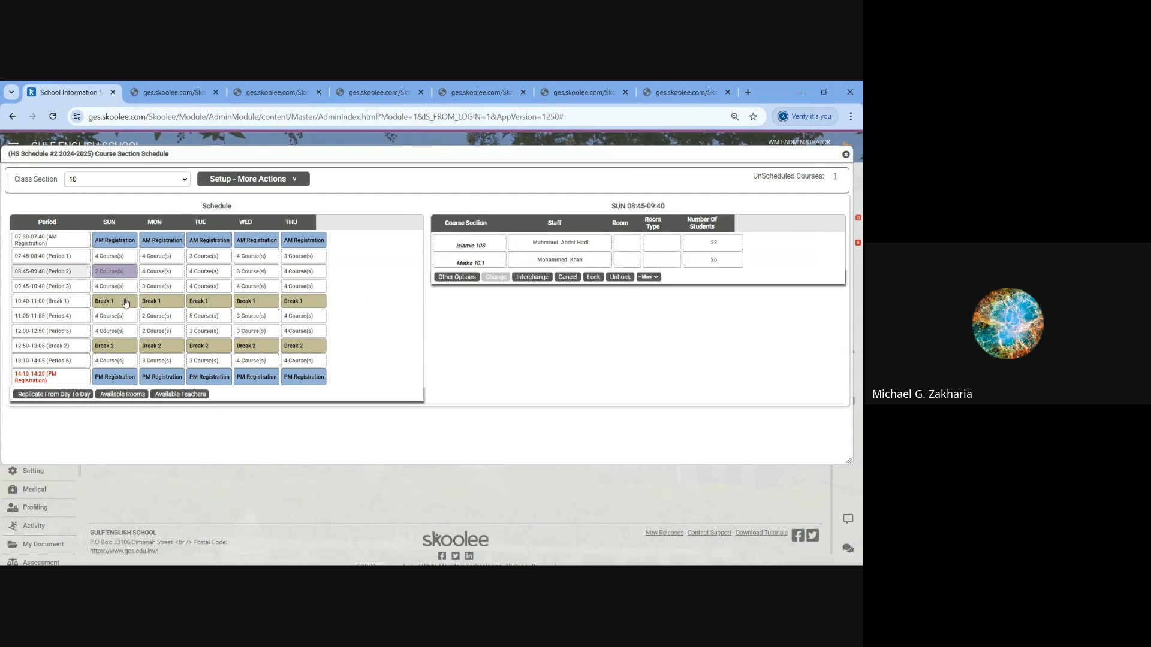
{"action": "left_click", "coordinate": [648, 277]}
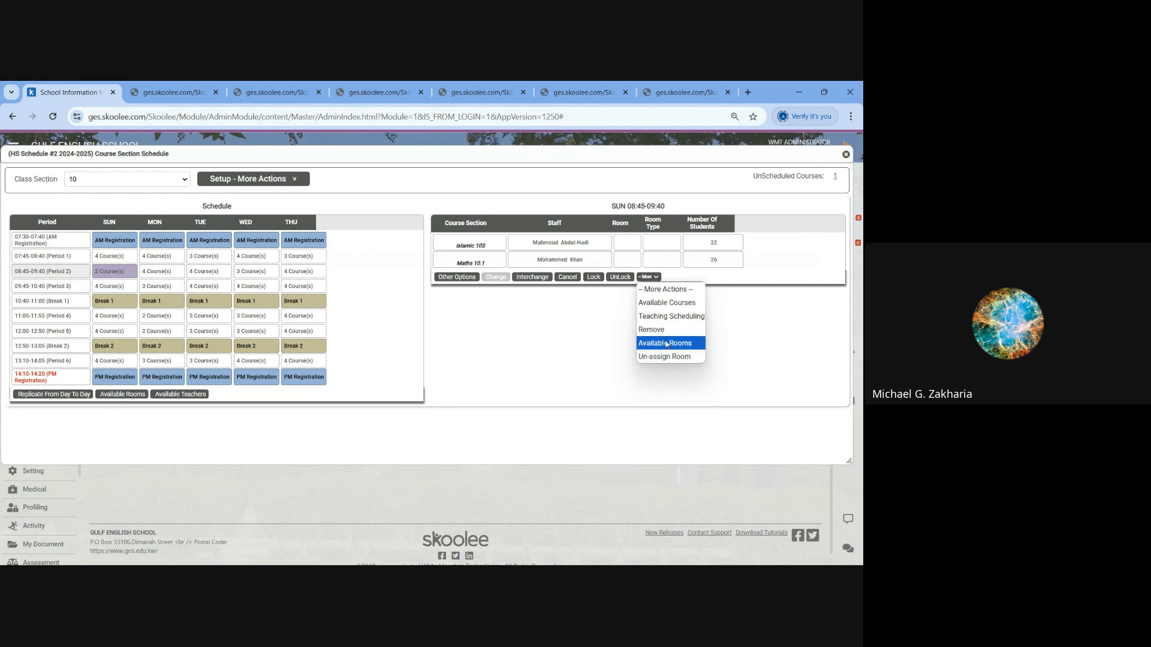
{"action": "left_click", "coordinate": [667, 304]}
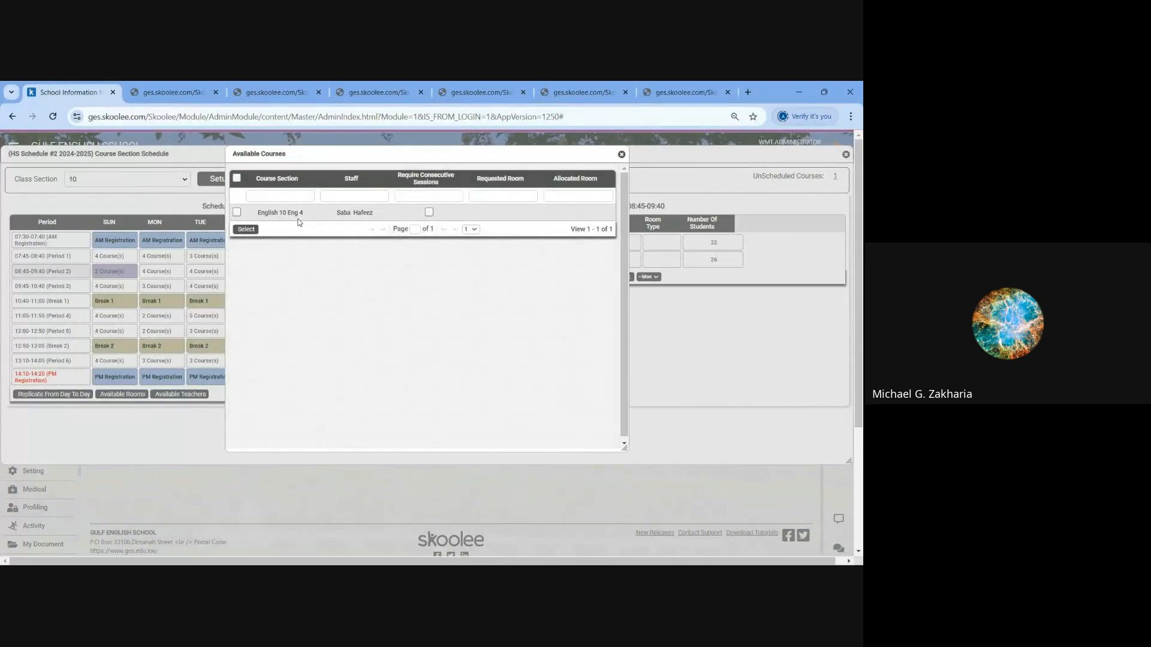
{"action": "left_click", "coordinate": [387, 214]}
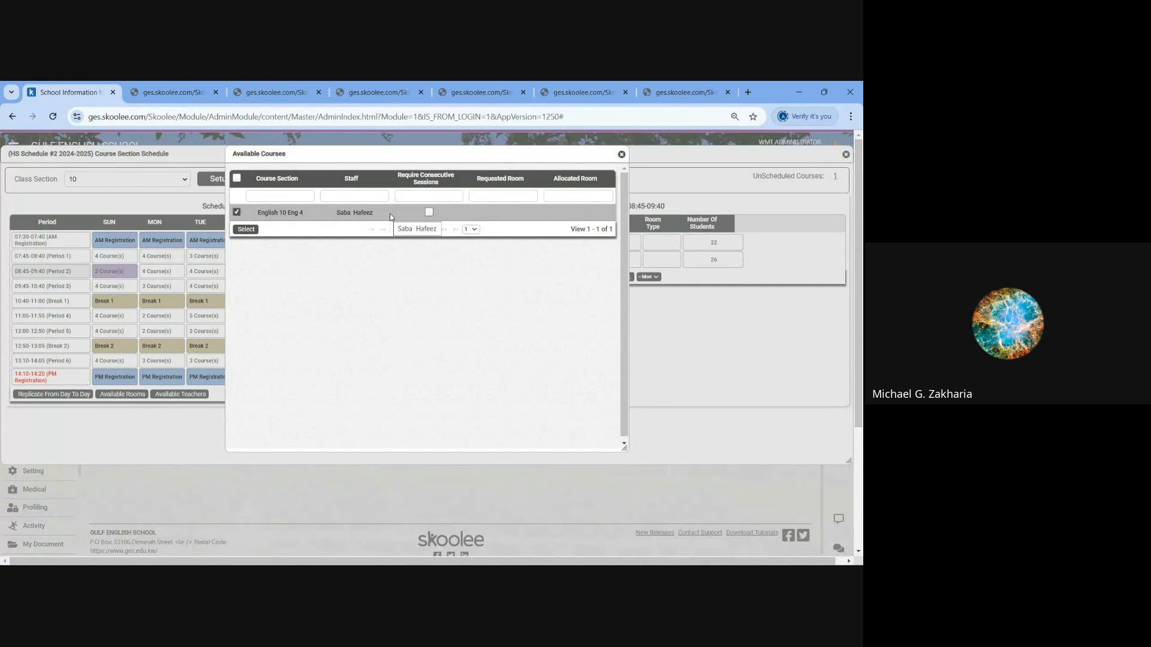
{"action": "left_click", "coordinate": [246, 229]}
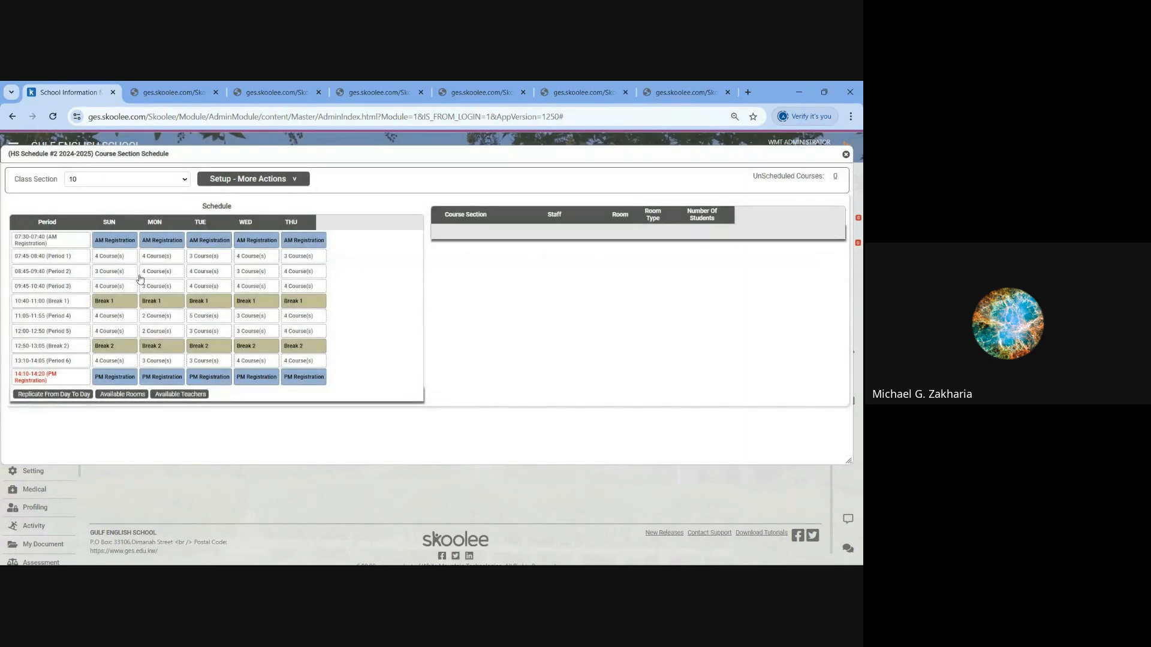
{"action": "left_click", "coordinate": [129, 277]}
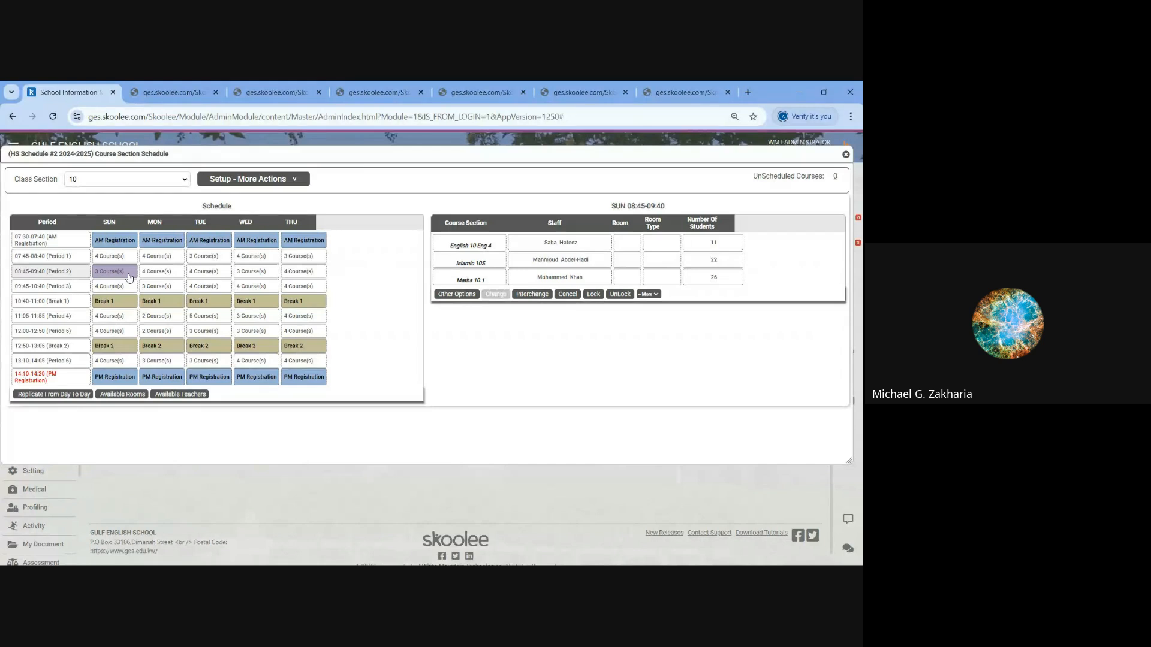
- Close the schedule, look through the print actions, and open the course section constraint rules of HS Schedule #2 2024-2025
{"action": "left_click", "coordinate": [845, 156]}
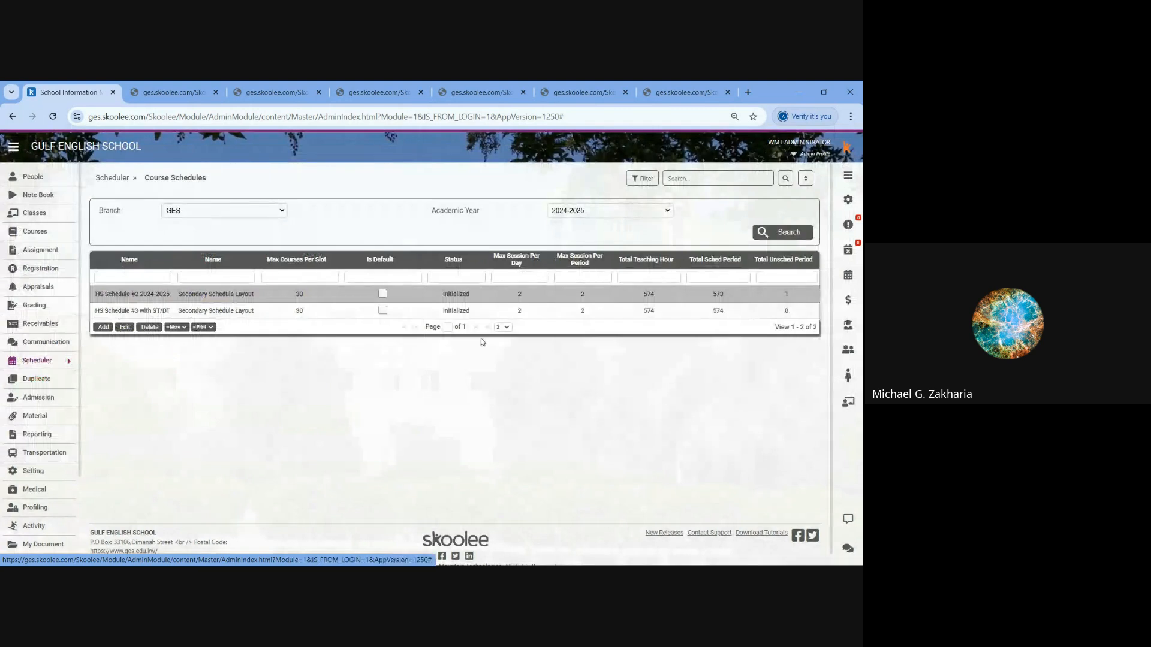
{"action": "left_click", "coordinate": [210, 329]}
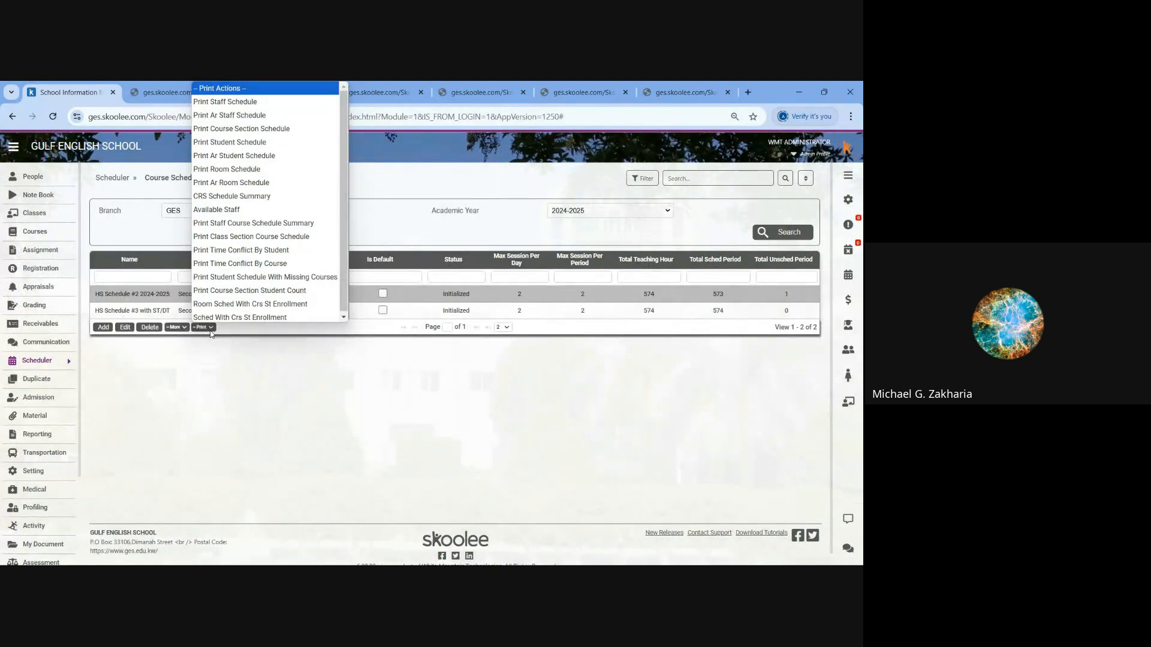
{"action": "left_click", "coordinate": [176, 328]}
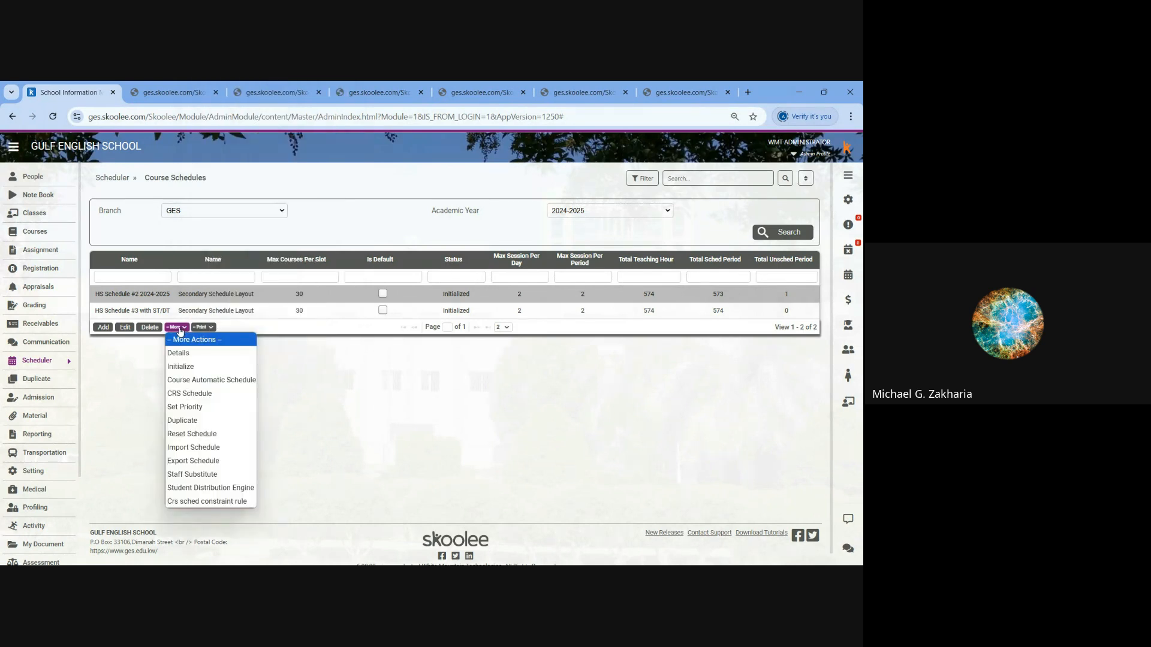
{"action": "left_click", "coordinate": [219, 503]}
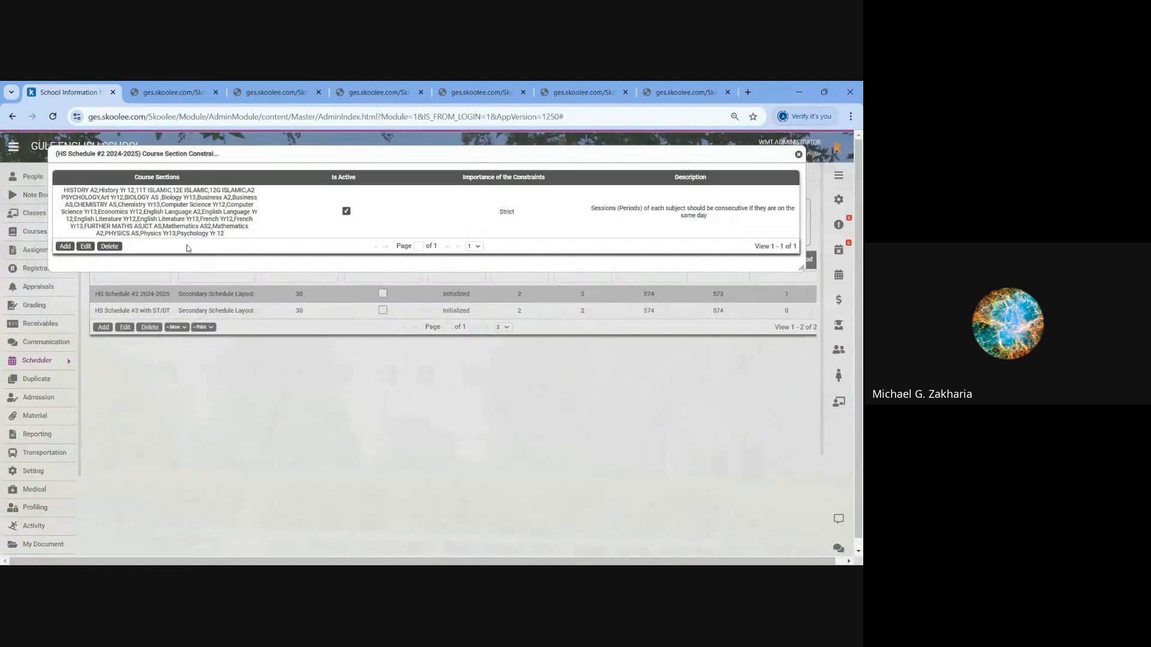
- Look at the blank Add Constraint form, close it without saving, and open the existing consecutive-sessions constraint for editing
{"action": "left_click_drag", "start_coordinate": [179, 212], "coordinate": [171, 220]}
{"action": "left_click", "coordinate": [66, 247]}
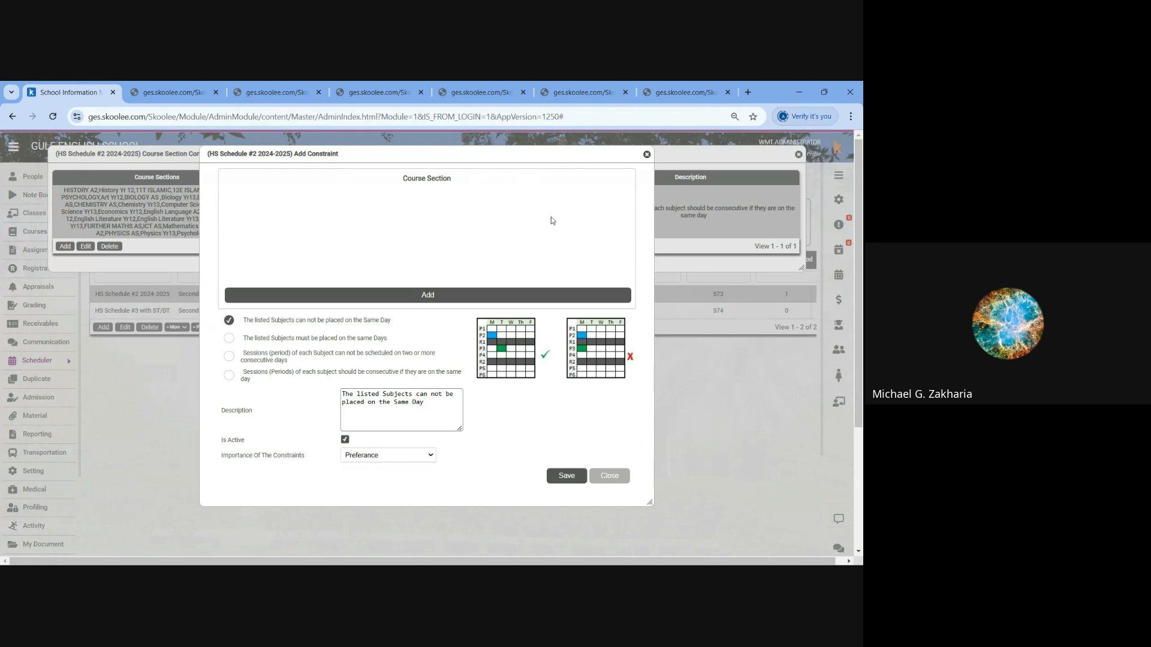
{"action": "left_click", "coordinate": [646, 155]}
{"action": "left_click", "coordinate": [86, 247]}
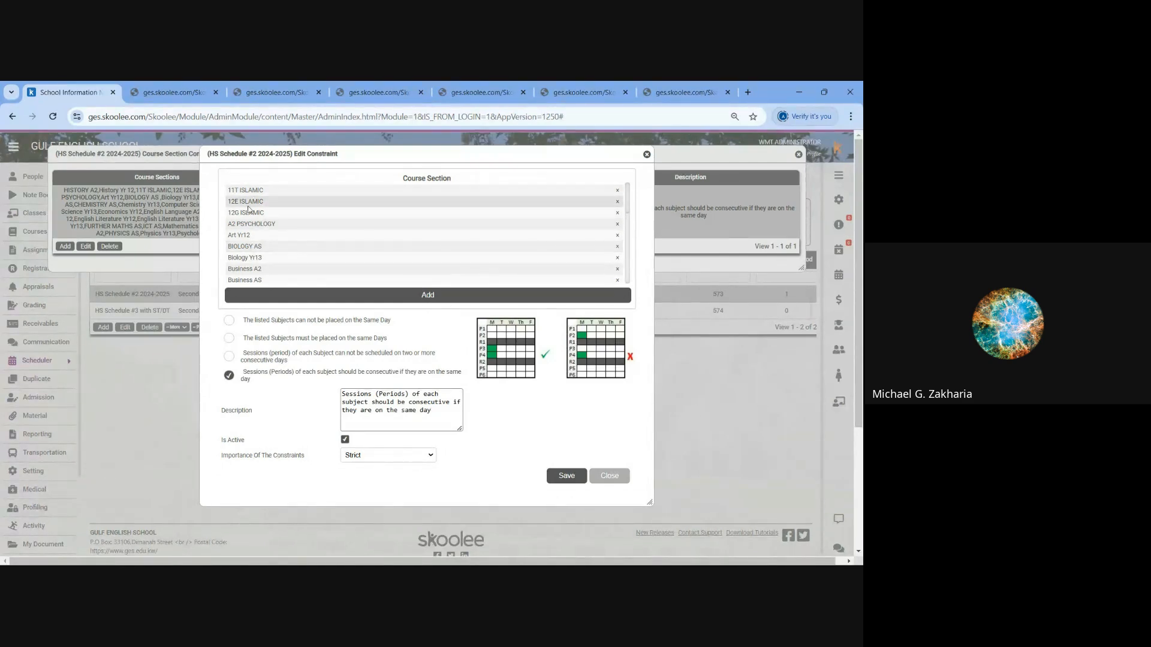
- Review the consecutive-sessions constraint's course sections and highlight its rule text, then close the form and the constraint list without saving
{"action": "scroll", "coordinate": [258, 234], "scroll_direction": "down", "scroll_amount": 3}
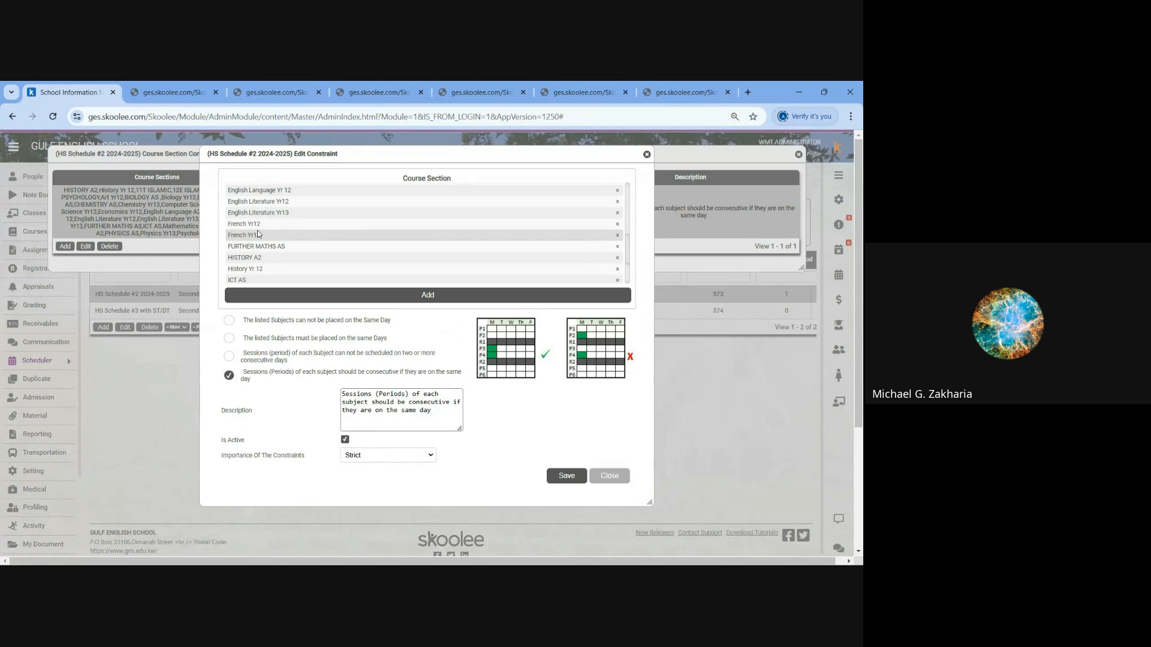
{"action": "scroll", "coordinate": [259, 234], "scroll_direction": "down", "scroll_amount": 3}
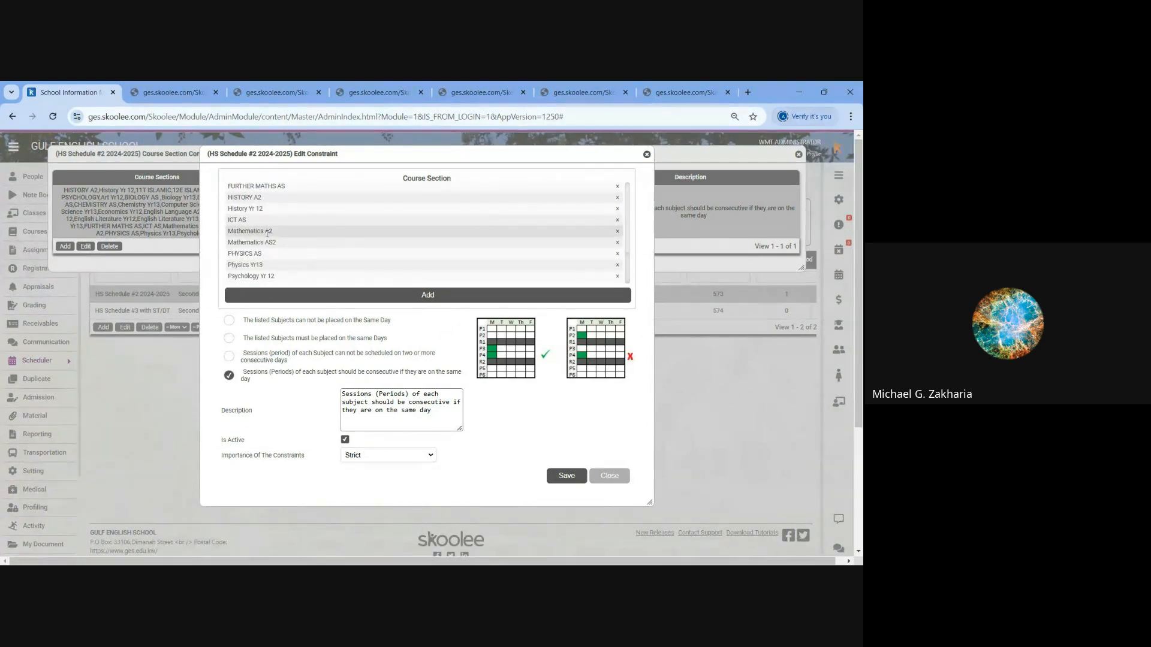
{"action": "scroll", "coordinate": [268, 234], "scroll_direction": "up", "scroll_amount": 10}
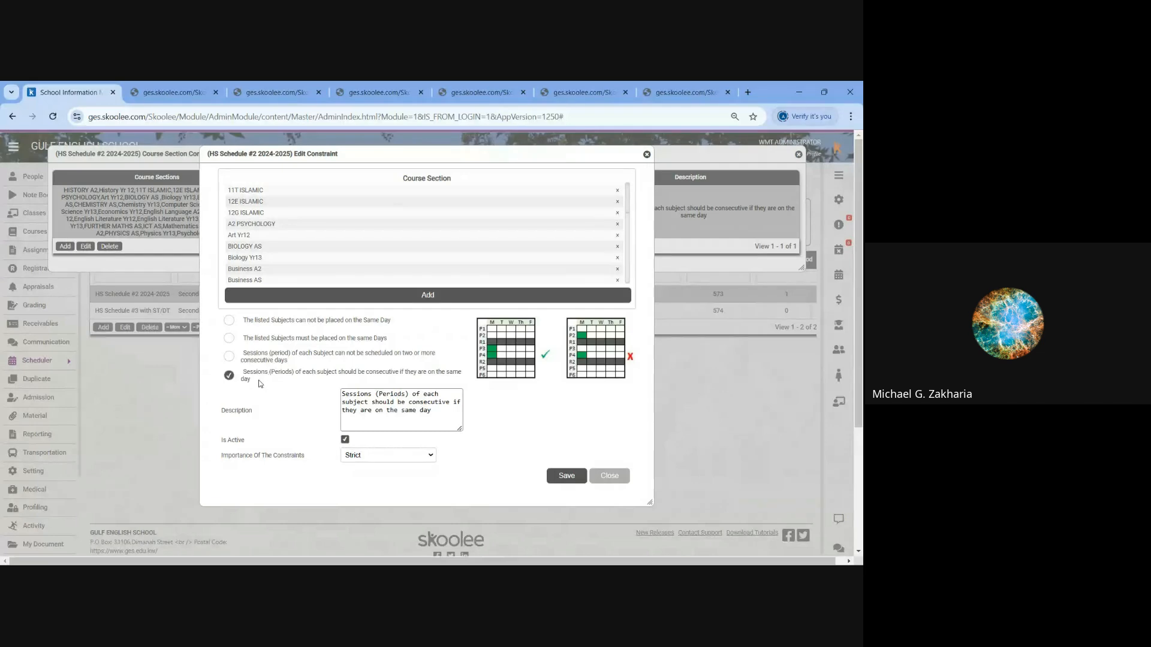
{"action": "left_click_drag", "start_coordinate": [250, 377], "coordinate": [243, 371]}
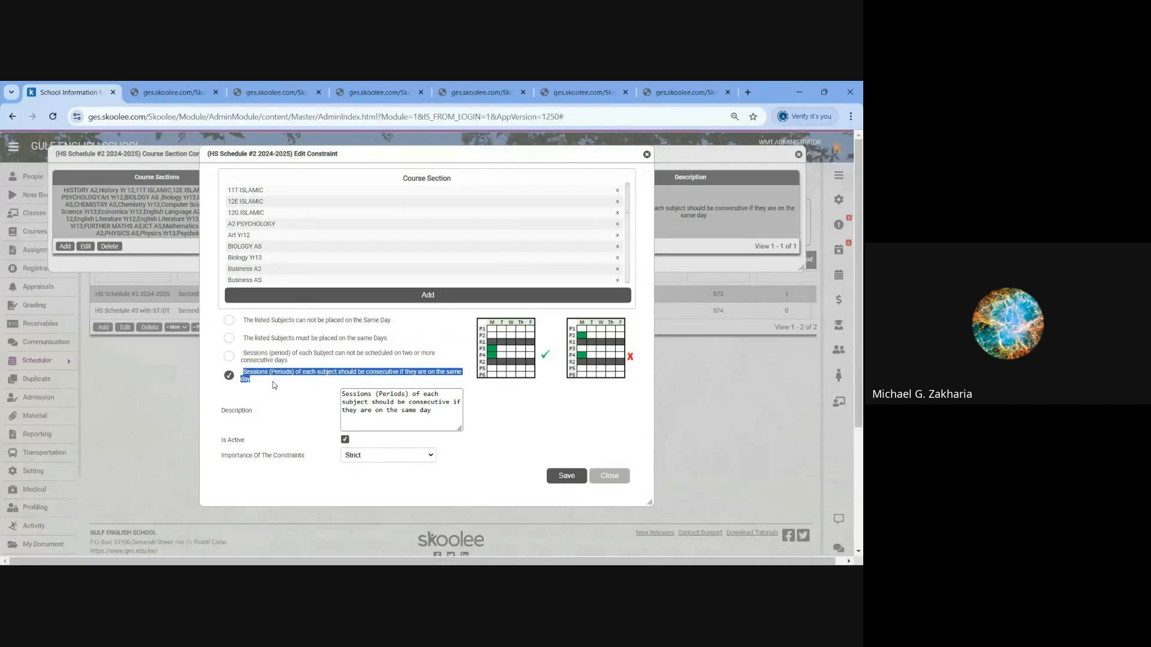
{"action": "left_click", "coordinate": [274, 382]}
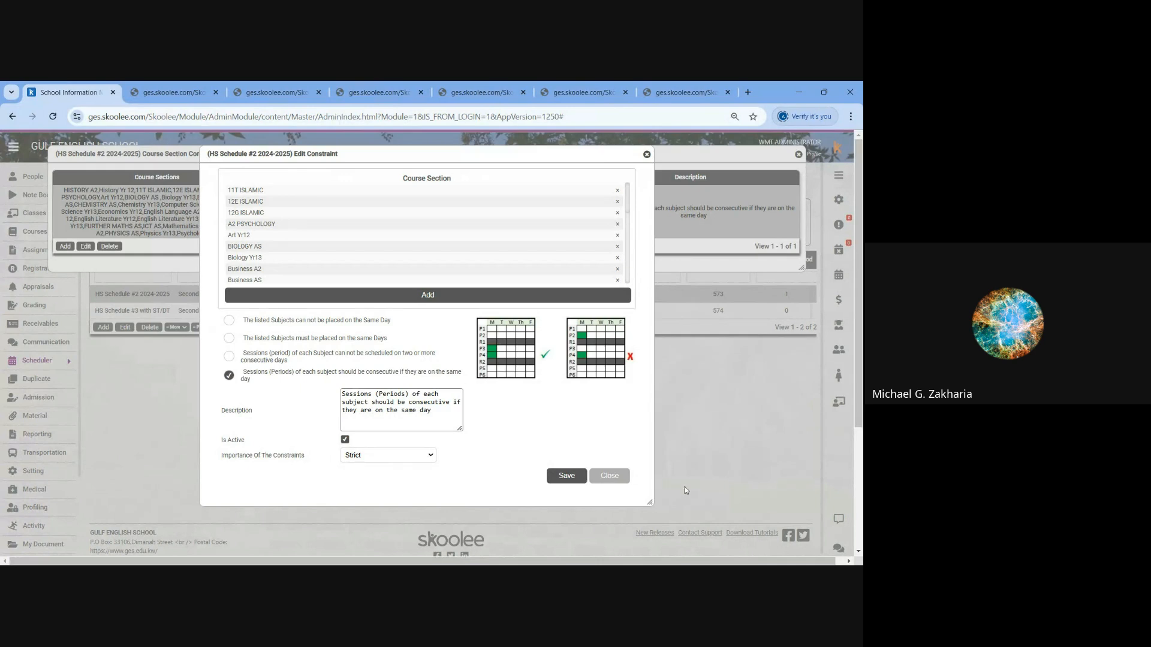
{"action": "left_click", "coordinate": [609, 476]}
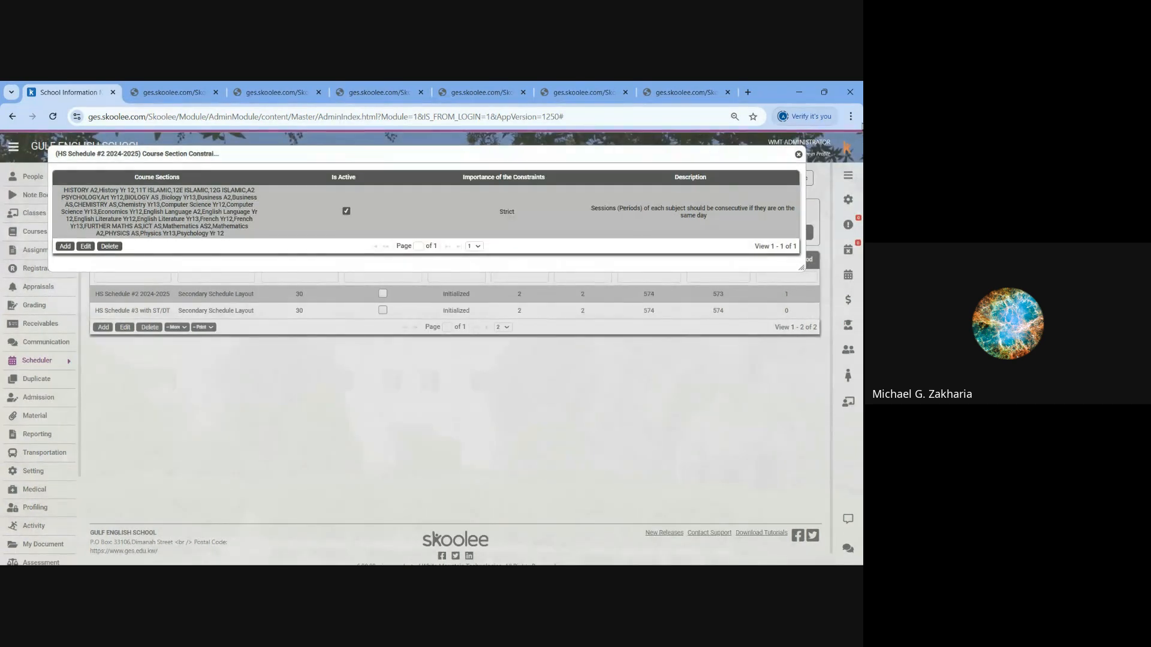
{"action": "left_click", "coordinate": [799, 156]}
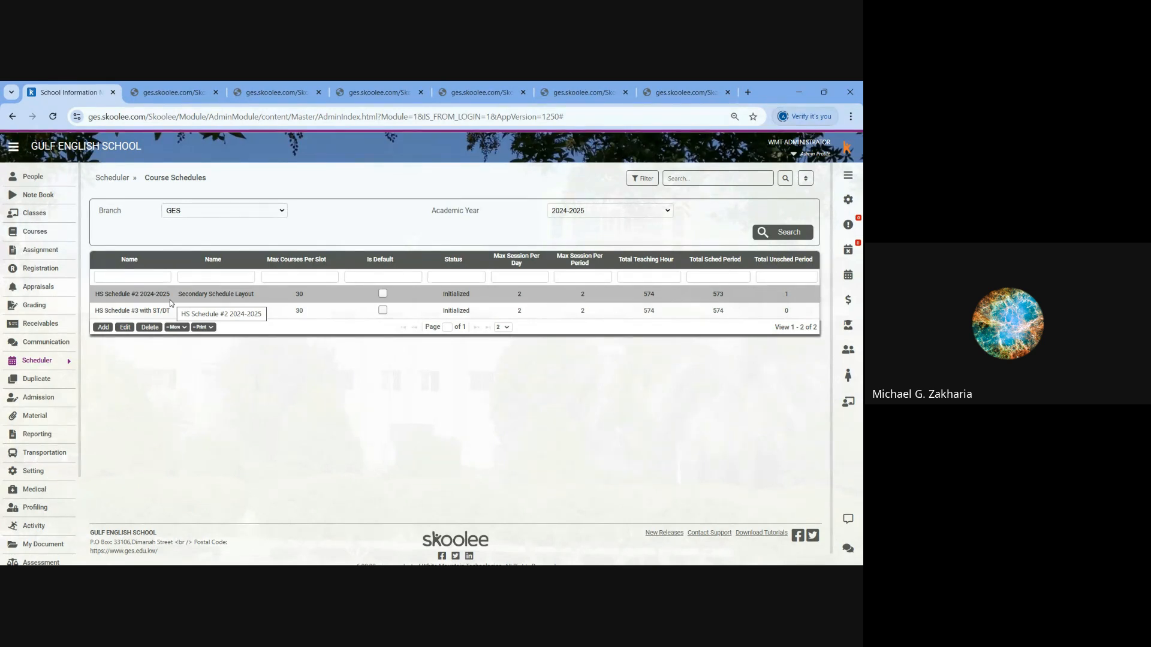
- Open the CRS schedule of HS Schedule #2 2024-2025 and show its class section choices
{"action": "left_click", "coordinate": [177, 327]}
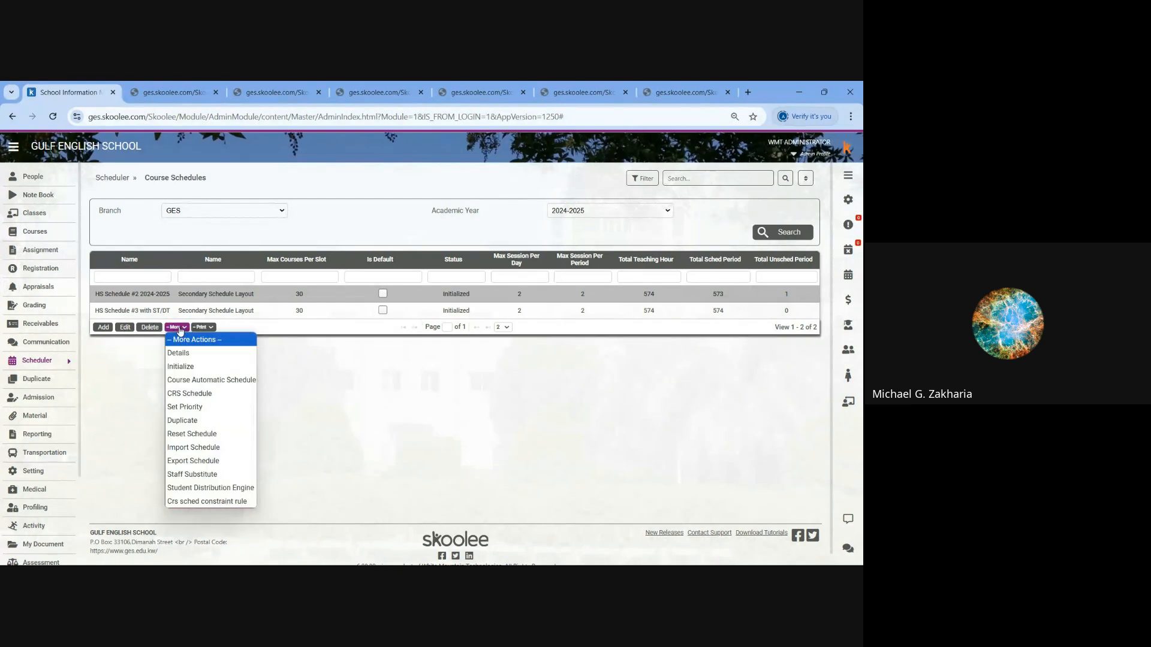
{"action": "left_click", "coordinate": [189, 394]}
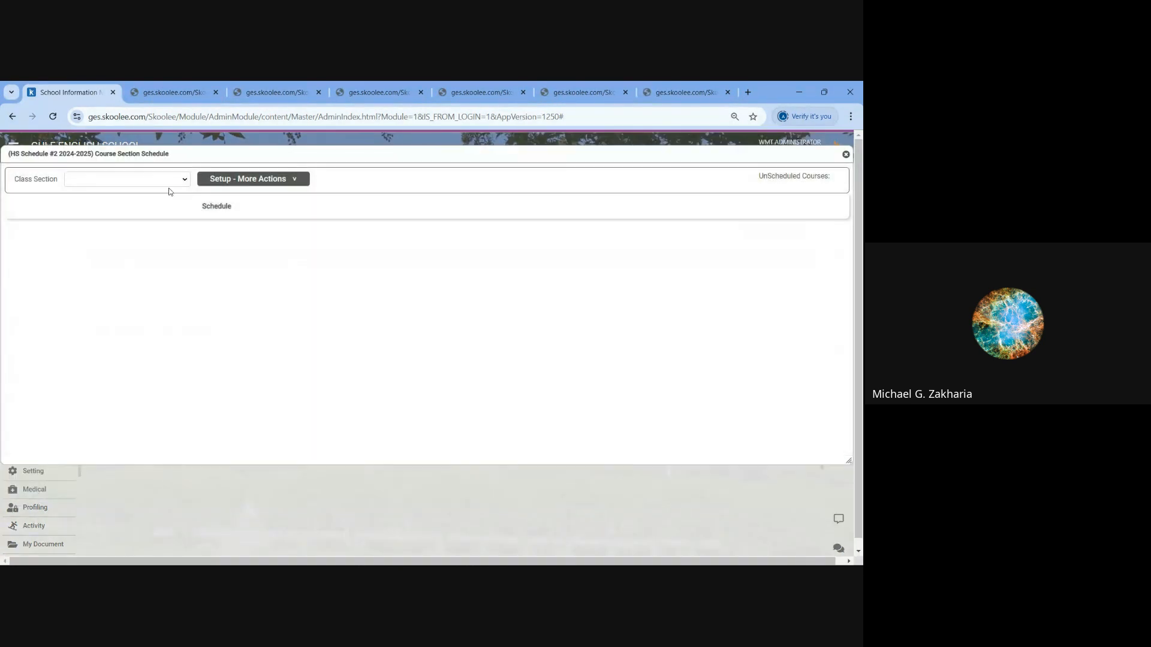
{"action": "left_click", "coordinate": [158, 178]}
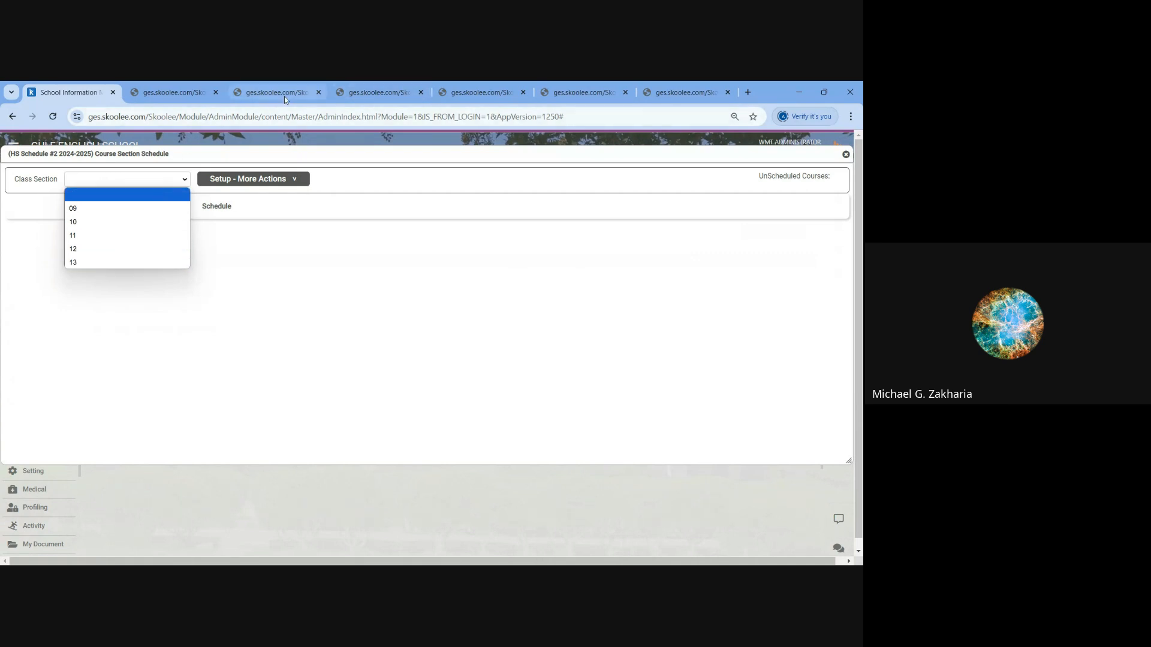
- Look through the already open schedule reports and bring up the Course Section Schedule report
{"action": "left_click", "coordinate": [380, 92]}
{"action": "left_click", "coordinate": [484, 92]}
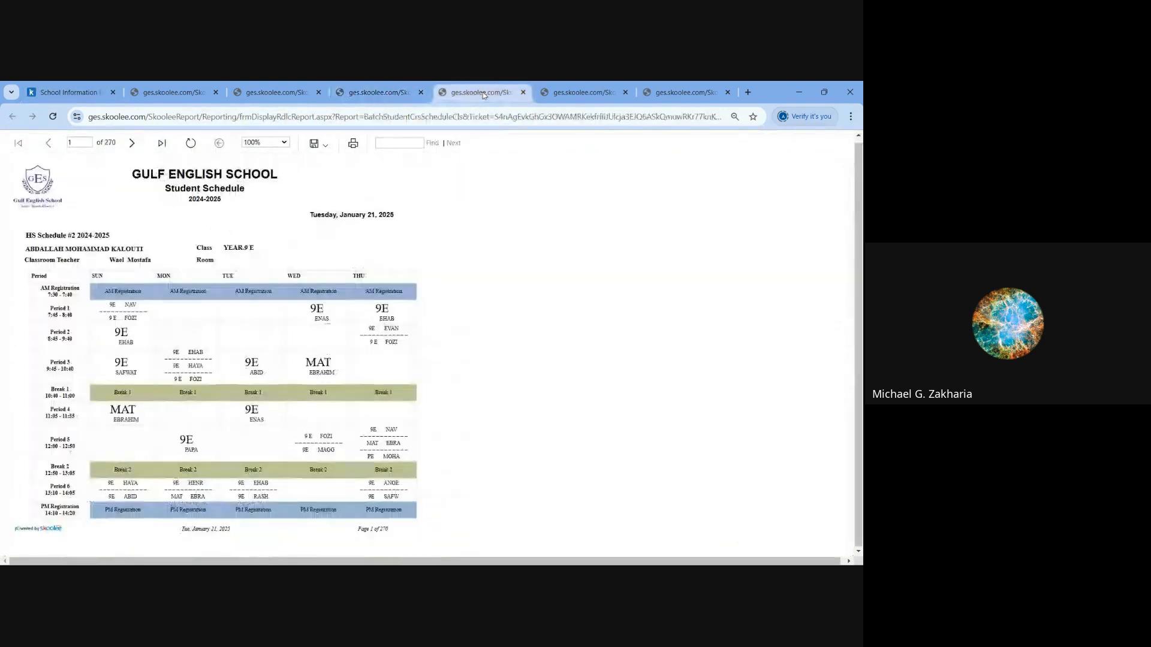
{"action": "left_click", "coordinate": [570, 96]}
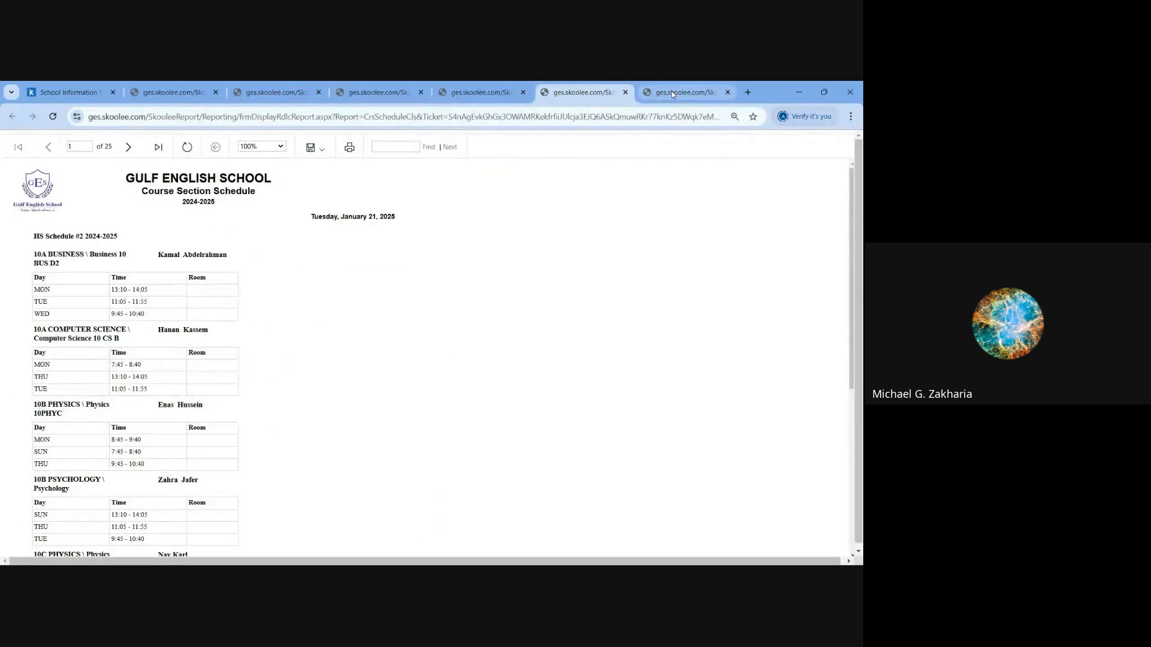
{"action": "left_click", "coordinate": [671, 91]}
{"action": "left_click", "coordinate": [584, 94]}
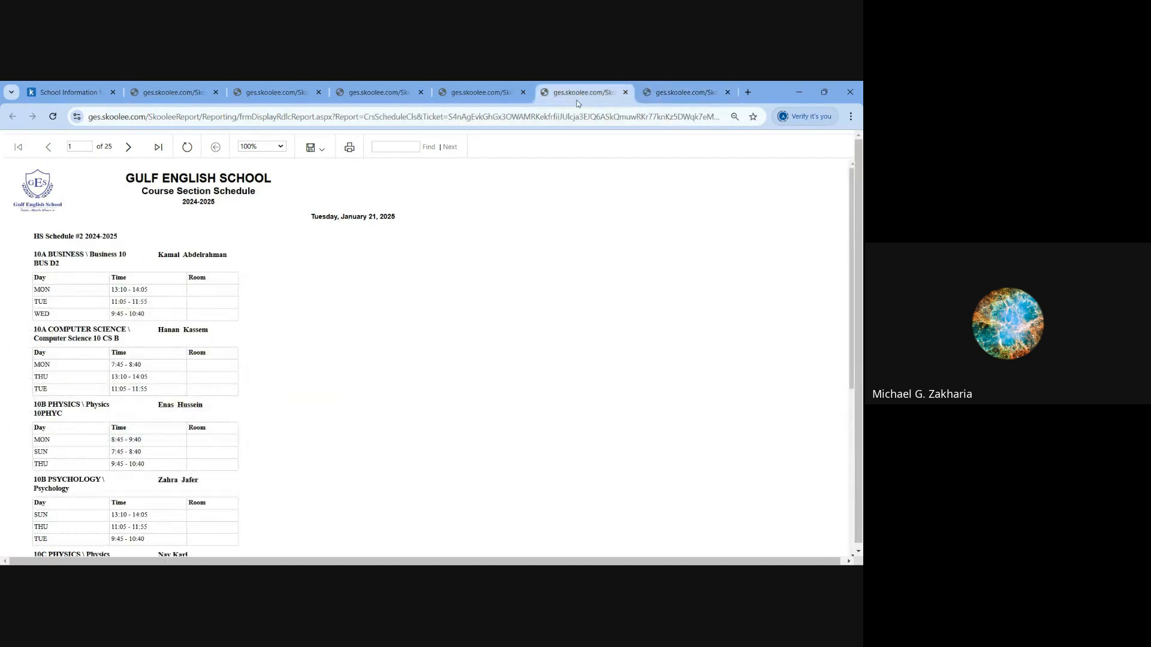
- Search the Course Section Schedule report for a teacher's first name, reloading the report and repeating the search
{"action": "left_click", "coordinate": [389, 148]}
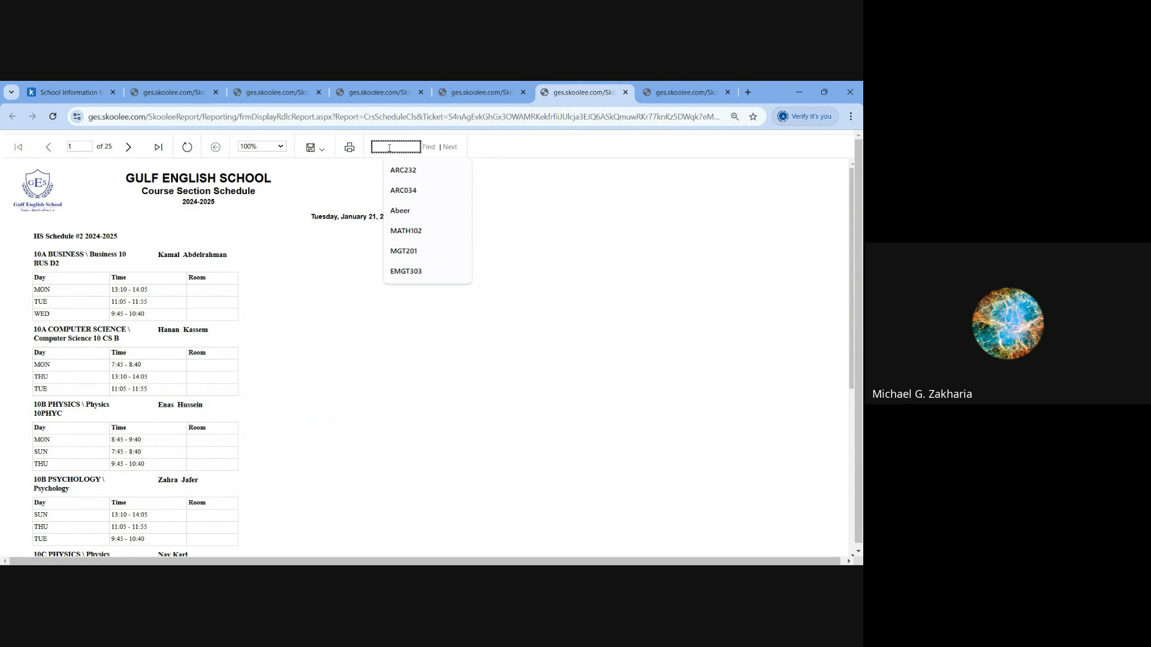
{"action": "type", "text": "Veronic"}
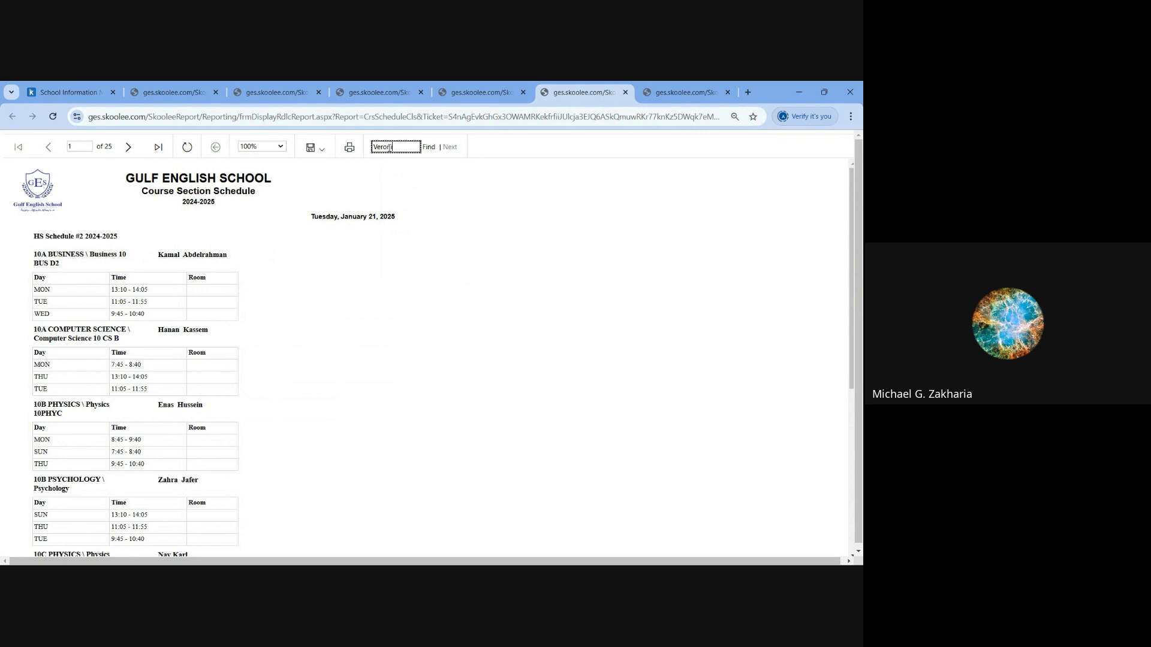
{"action": "left_click", "coordinate": [429, 148]}
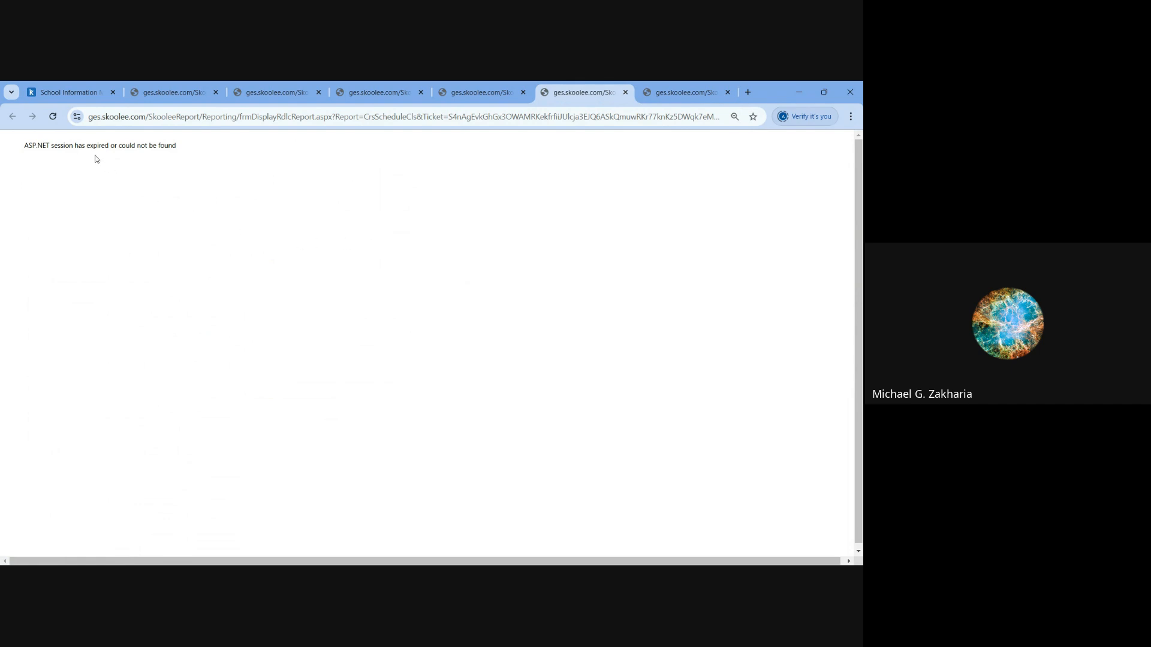
{"action": "left_click", "coordinate": [53, 117]}
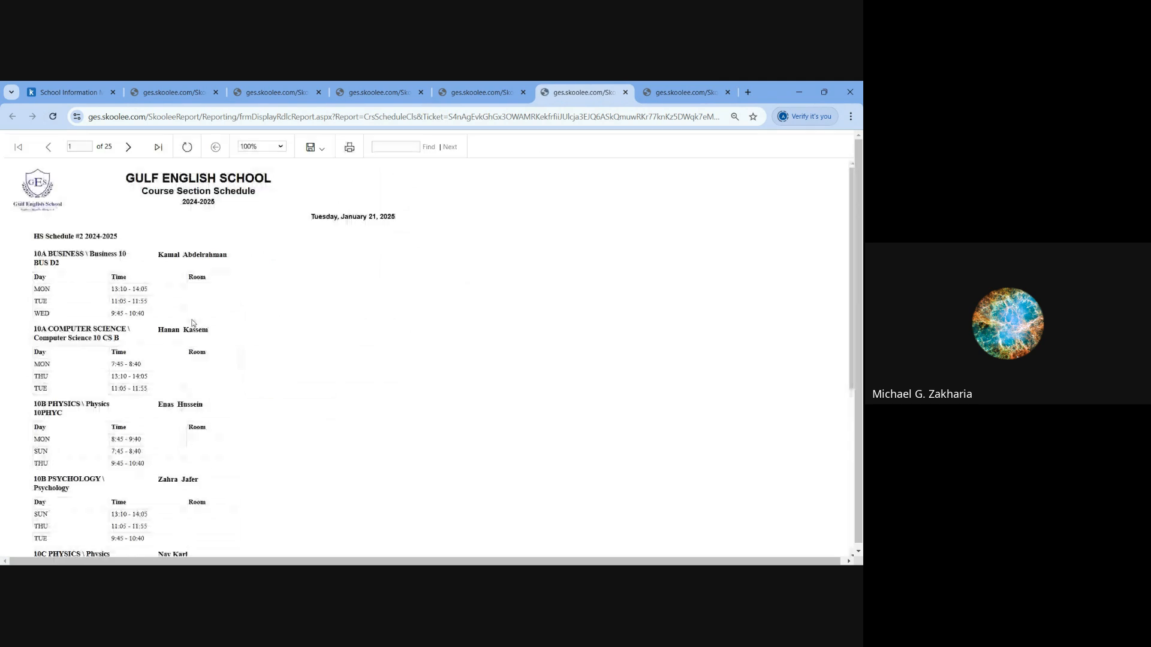
{"action": "left_click", "coordinate": [381, 145]}
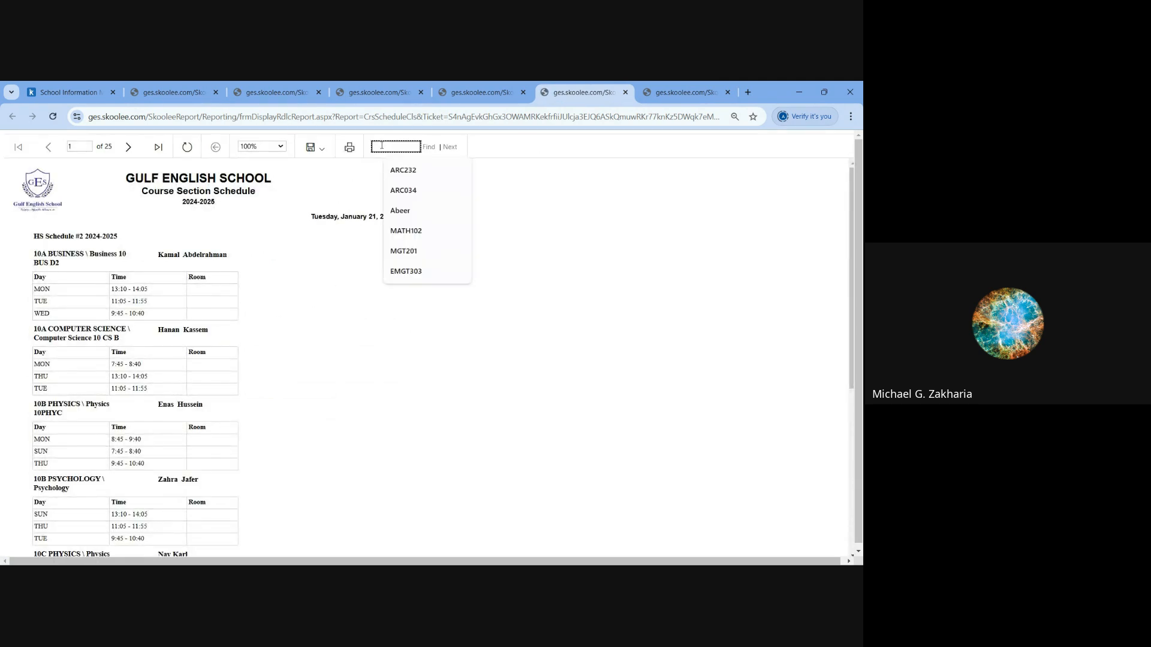
{"action": "type", "text": "ver"}
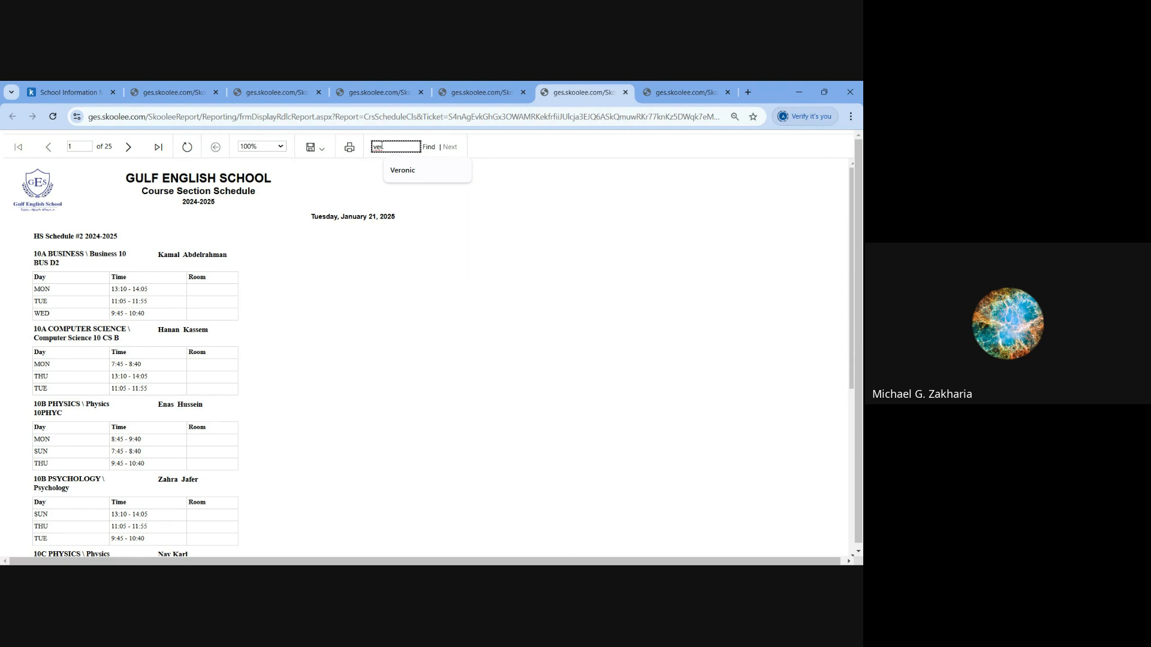
{"action": "left_click", "coordinate": [402, 170]}
{"action": "left_click", "coordinate": [427, 149]}
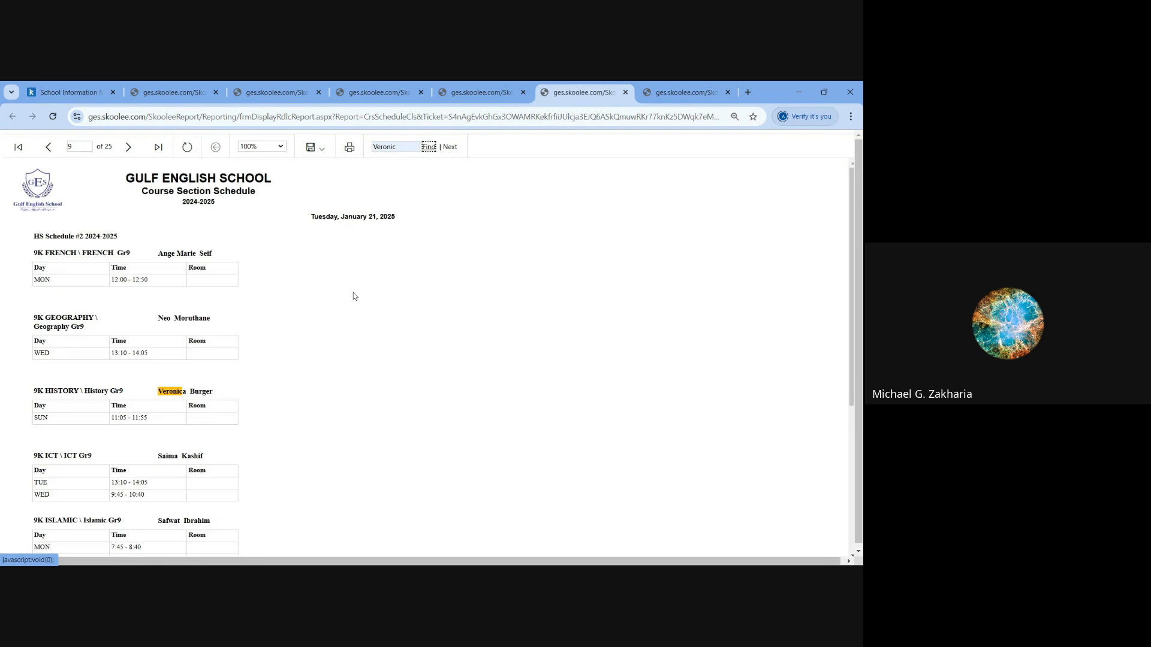
- Go through the teacher's further matches to HISTORY A2 and highlight its Monday sessions and its Tuesday sessions
{"action": "scroll", "coordinate": [354, 296], "scroll_direction": "down", "scroll_amount": 2}
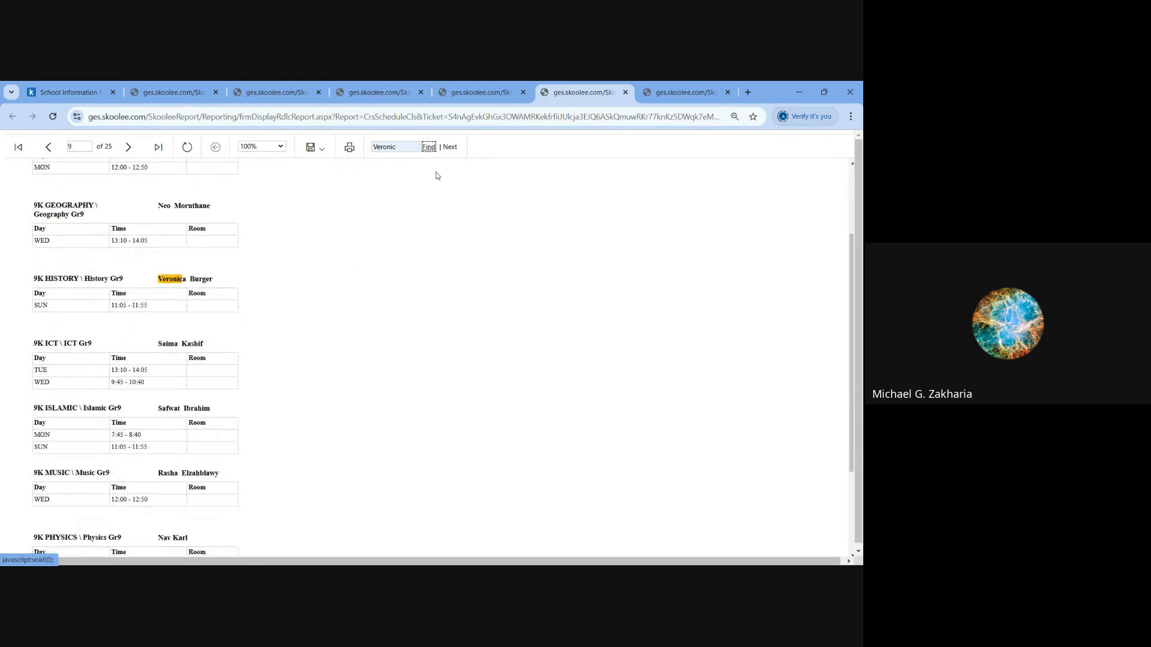
{"action": "left_click", "coordinate": [453, 148]}
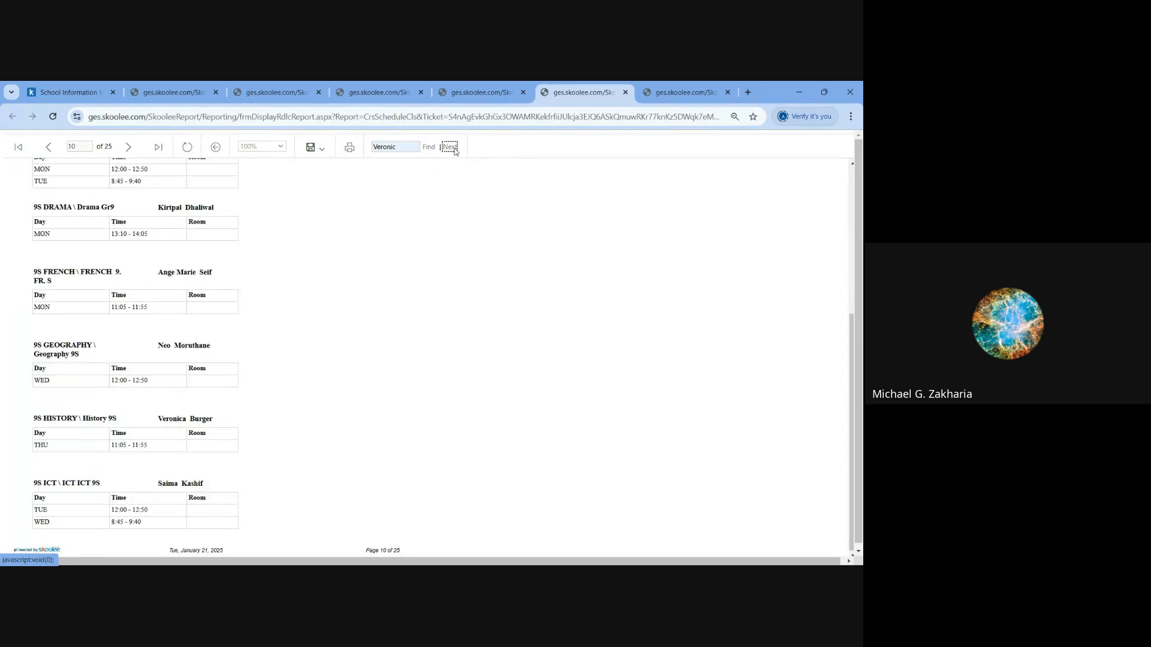
{"action": "left_click", "coordinate": [450, 148]}
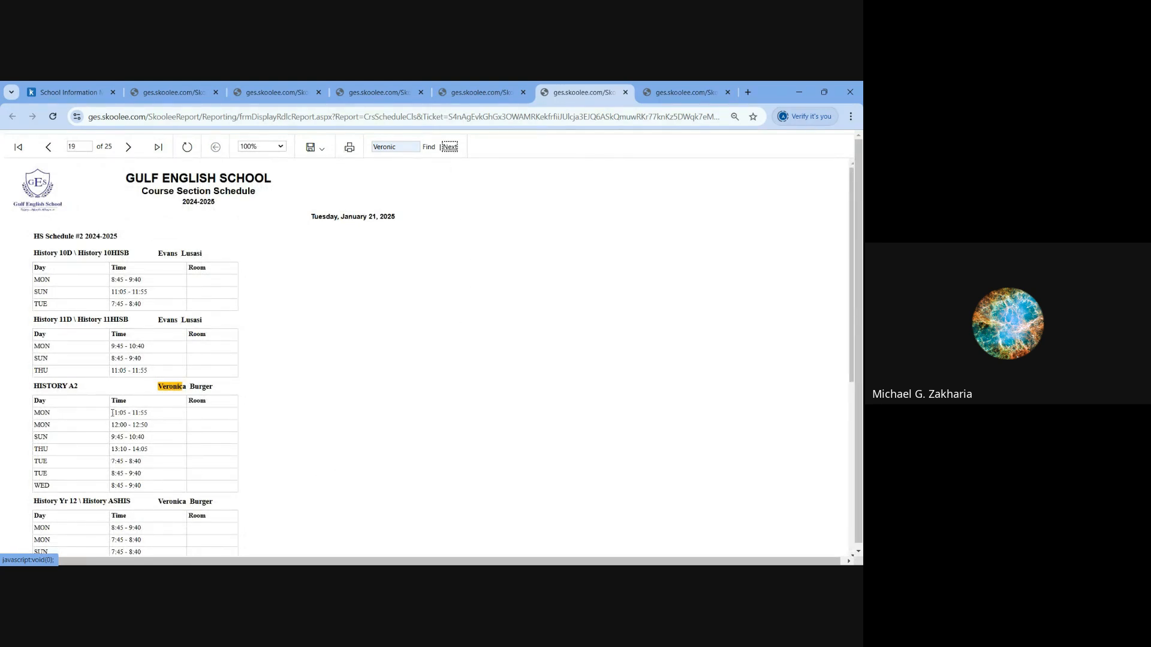
{"action": "left_click_drag", "start_coordinate": [34, 386], "coordinate": [166, 426]}
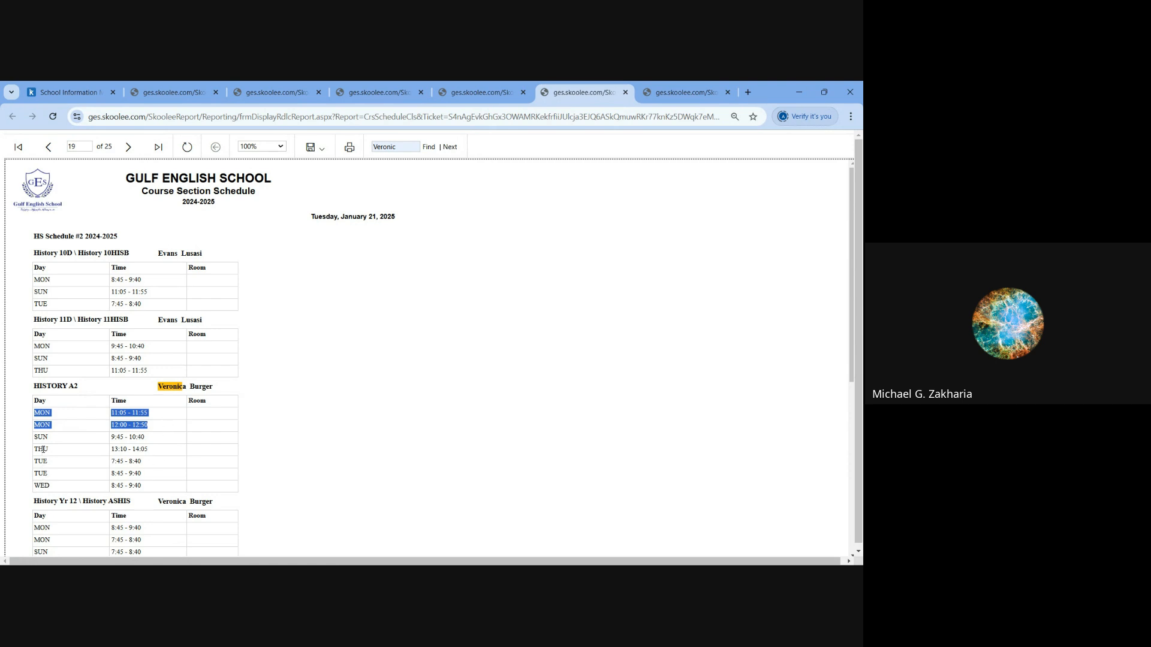
{"action": "left_click_drag", "start_coordinate": [34, 449], "coordinate": [137, 462]}
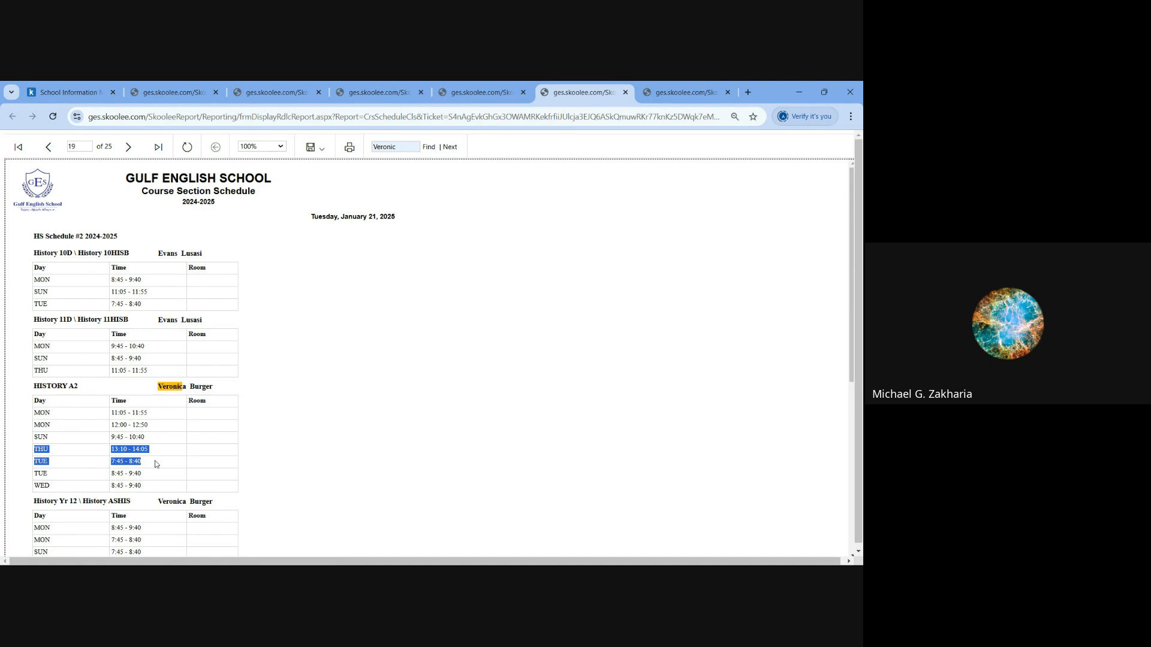
{"action": "left_click_drag", "start_coordinate": [37, 463], "coordinate": [160, 475]}
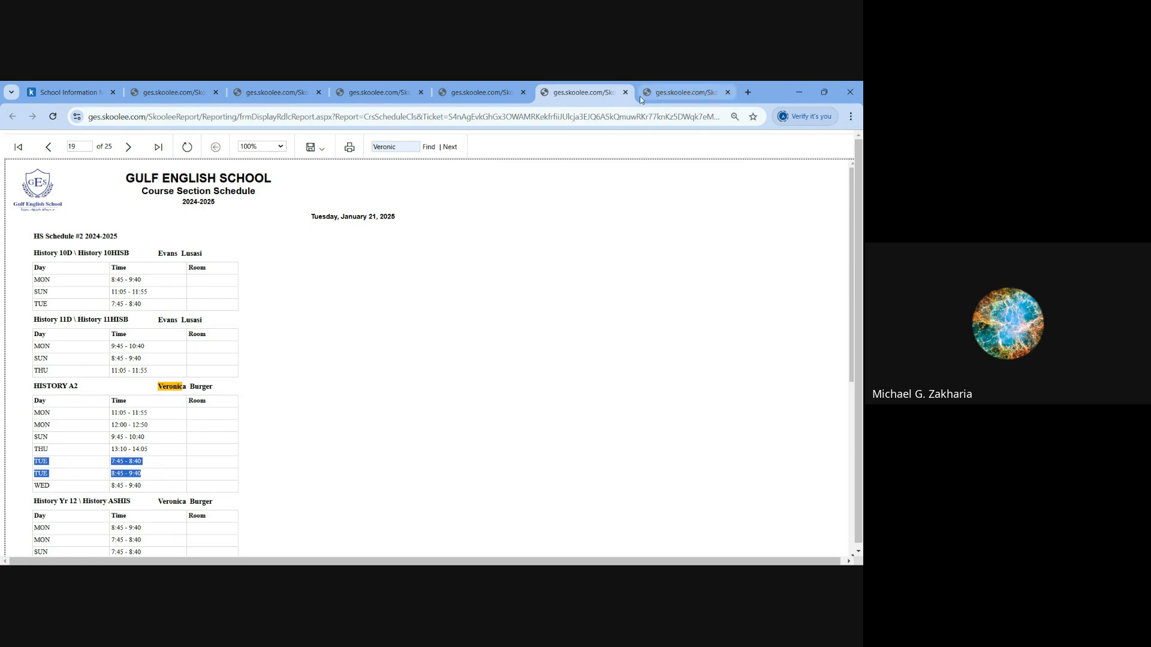
- Switch to the Crs Schedule Summary report and try to search it for the same teacher's name
{"action": "left_click", "coordinate": [257, 94]}
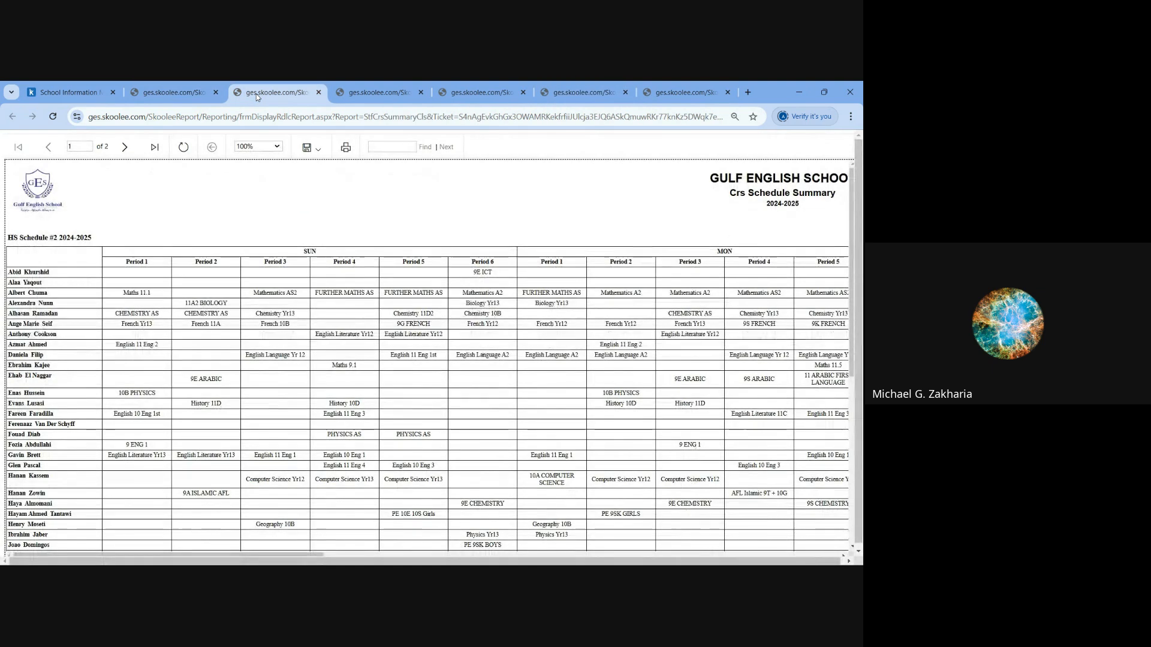
{"action": "left_click", "coordinate": [310, 147]}
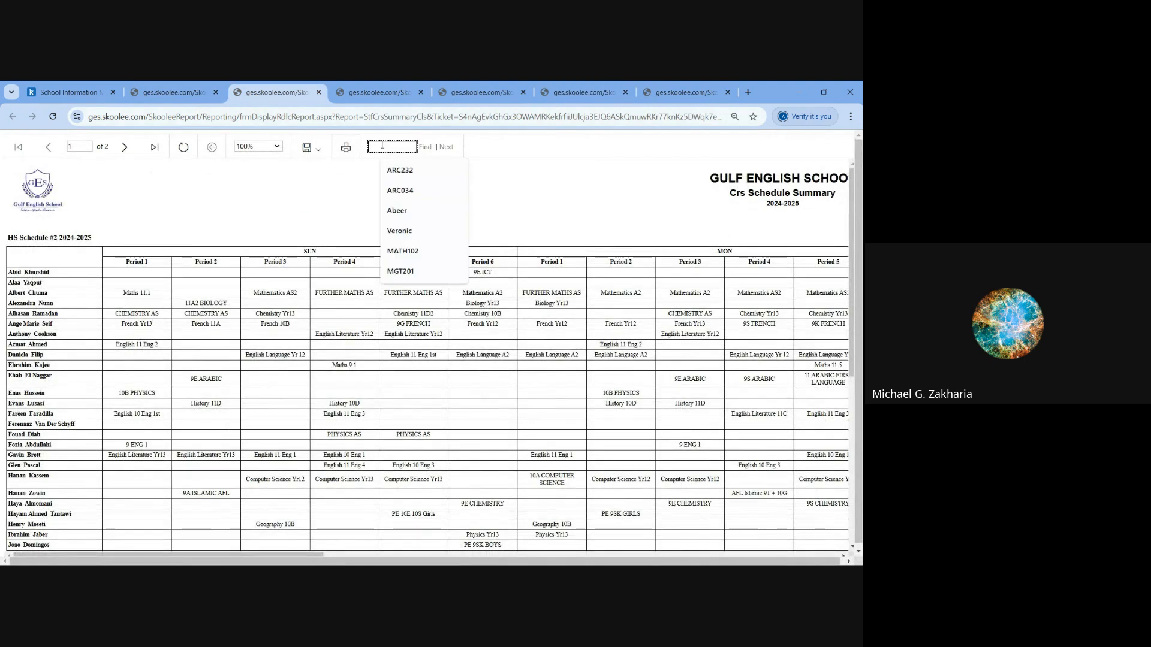
{"action": "left_click", "coordinate": [381, 146]}
{"action": "type", "text": "ver"}
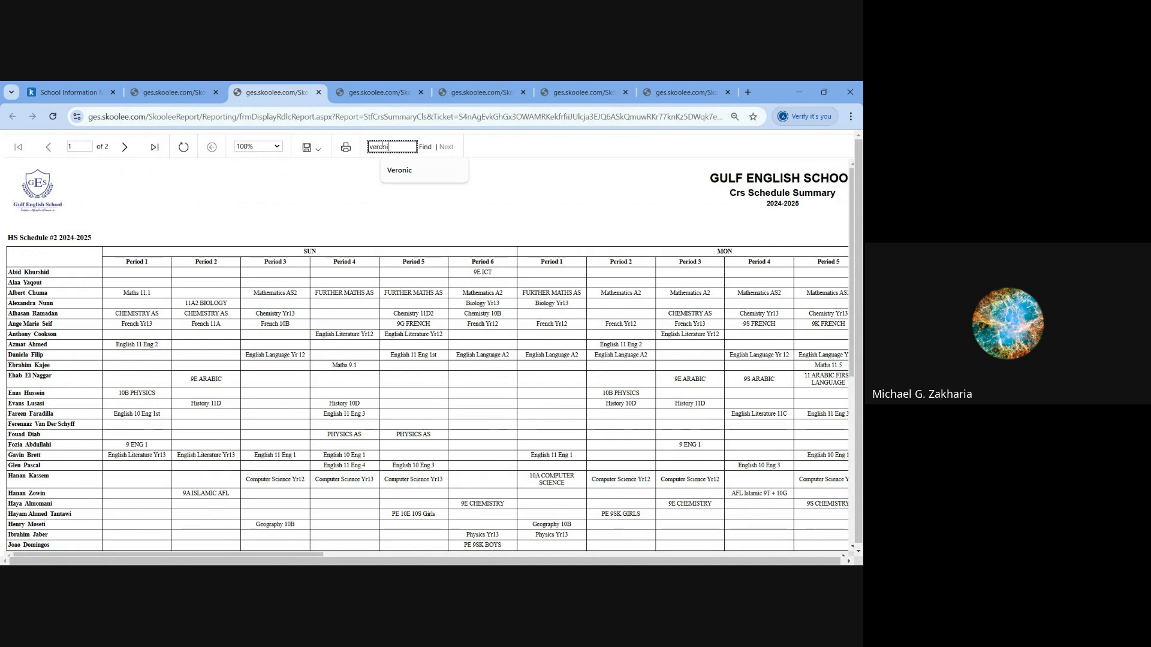
{"action": "left_click", "coordinate": [425, 147]}
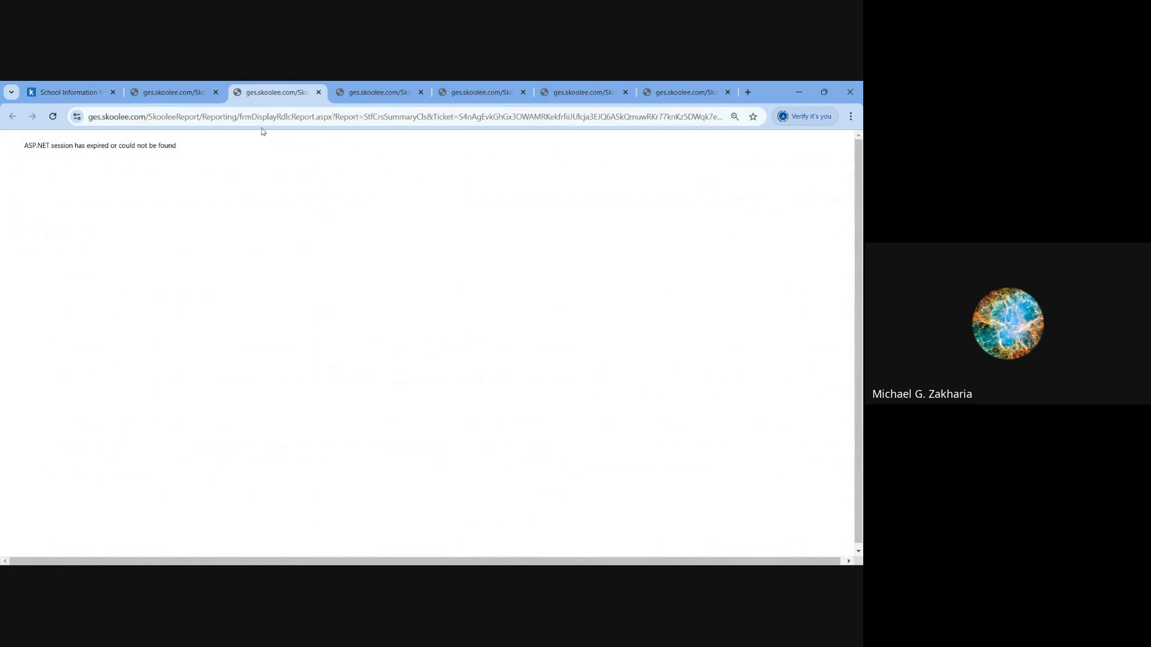
- Reload the summary report, find the teacher's name, and highlight that row's History Yr 12 sessions in Sunday Periods 1 and 2
{"action": "left_click", "coordinate": [53, 117]}
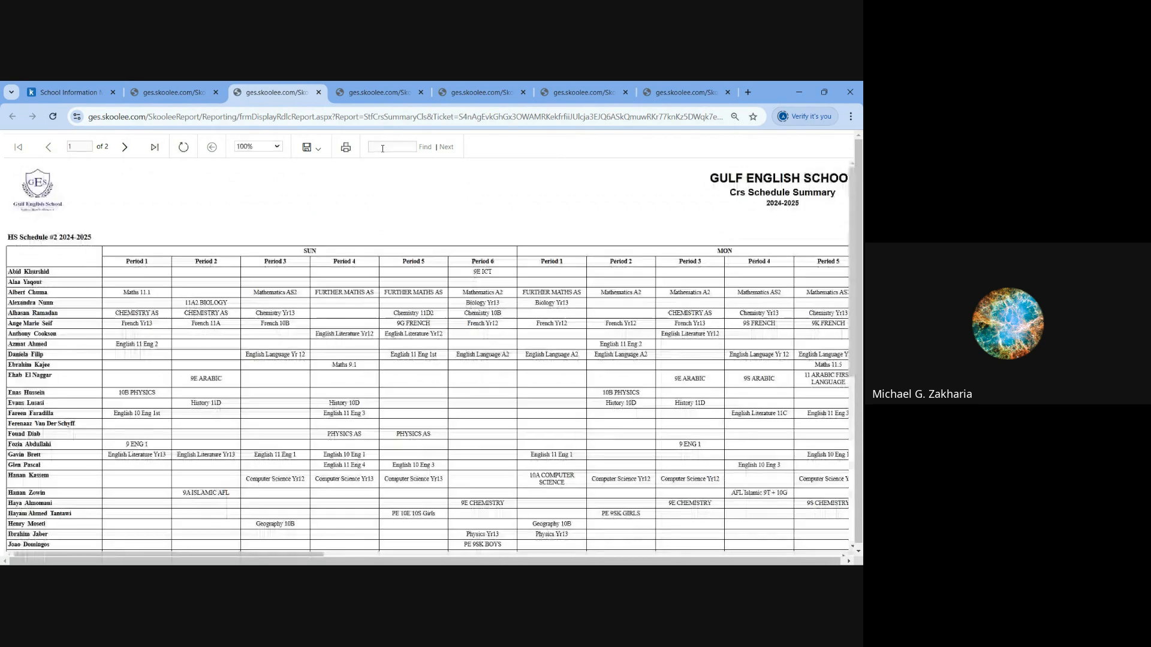
{"action": "left_click", "coordinate": [382, 148]}
{"action": "type", "text": "veroni"}
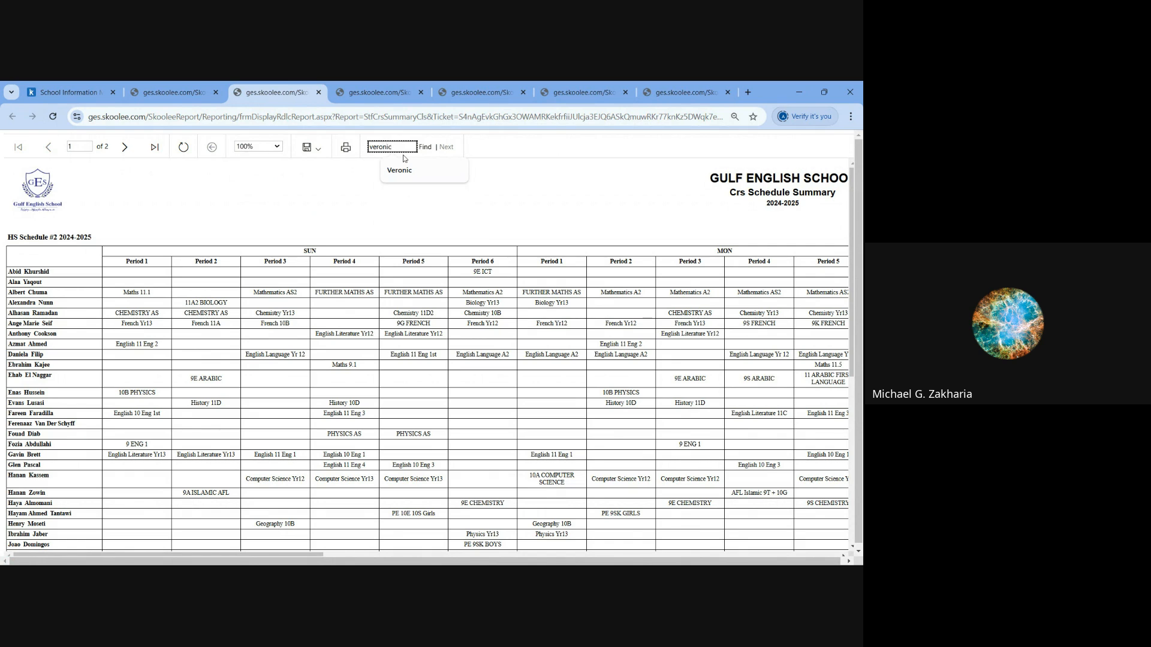
{"action": "type", "text": "c"}
{"action": "left_click", "coordinate": [401, 170]}
{"action": "left_click", "coordinate": [424, 147]}
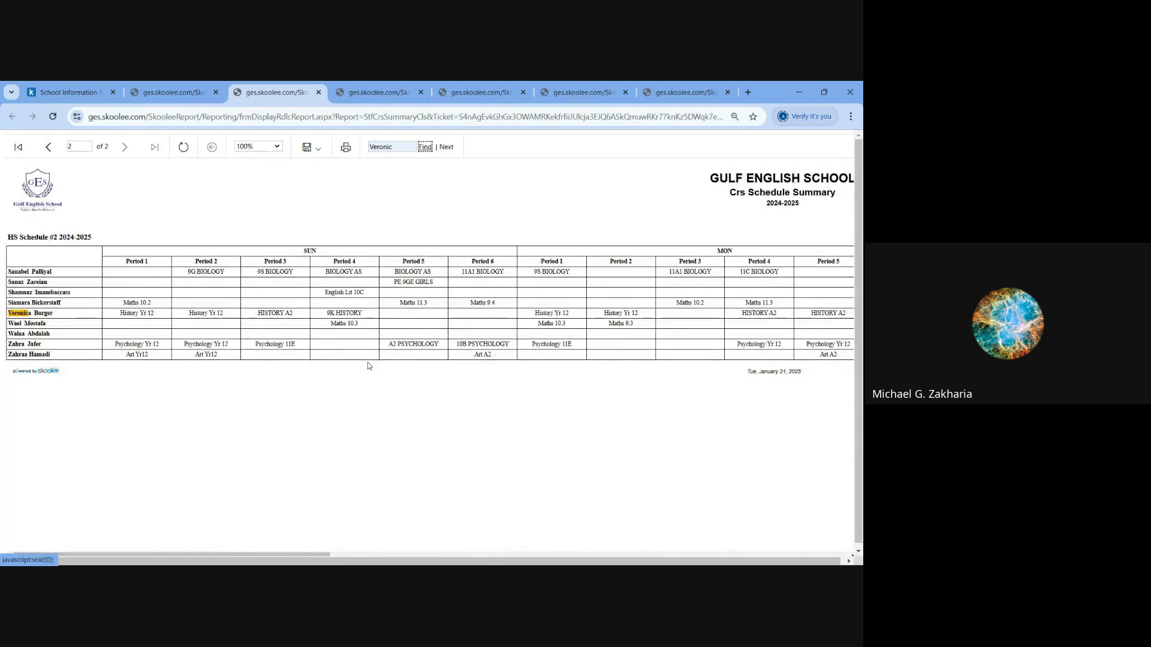
{"action": "left_click", "coordinate": [32, 313]}
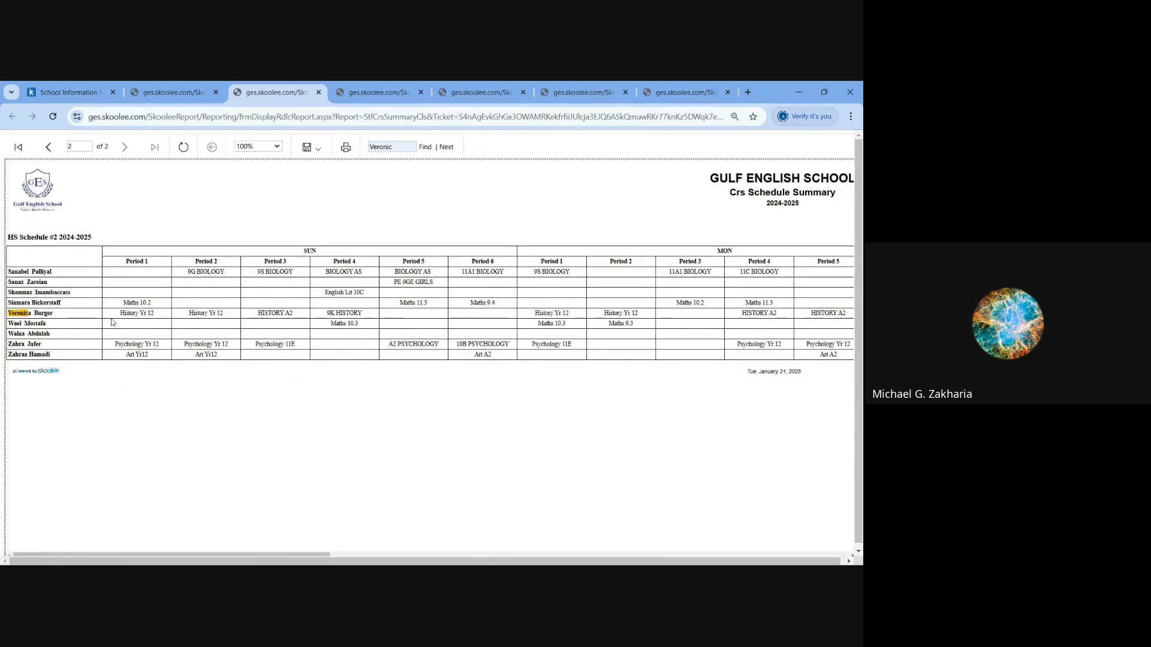
{"action": "left_click_drag", "start_coordinate": [119, 313], "coordinate": [225, 318]}
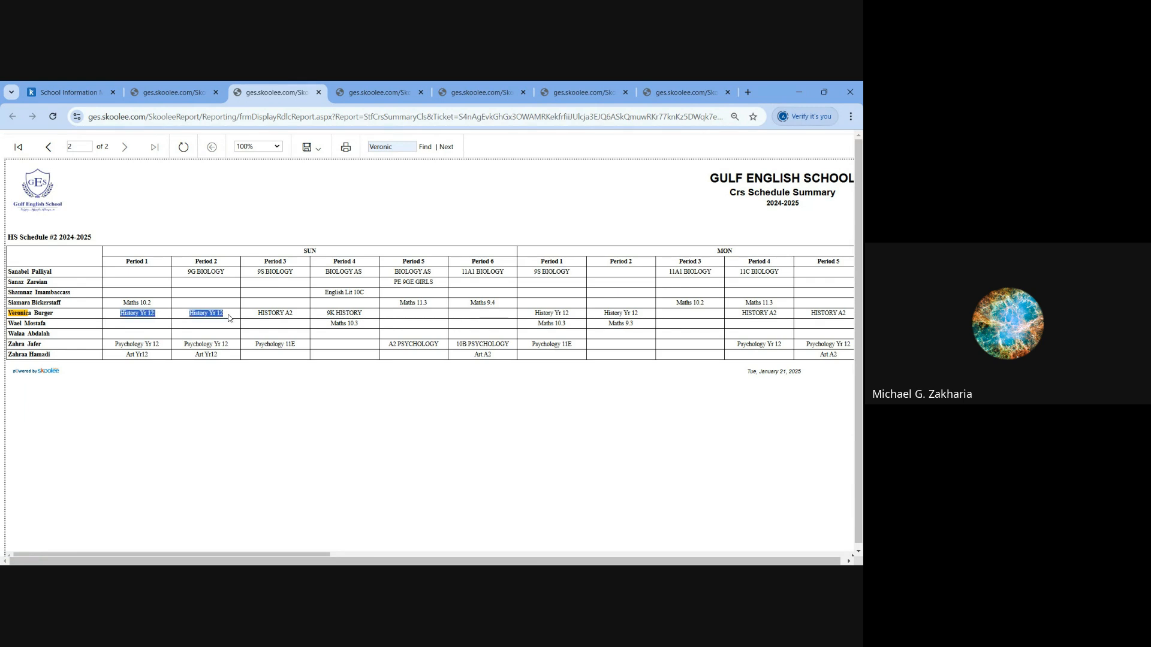
- Look across the teacher's Monday and Tuesday sessions in the Crs Schedule Summary report
{"action": "left_click_drag", "start_coordinate": [263, 555], "coordinate": [454, 565]}
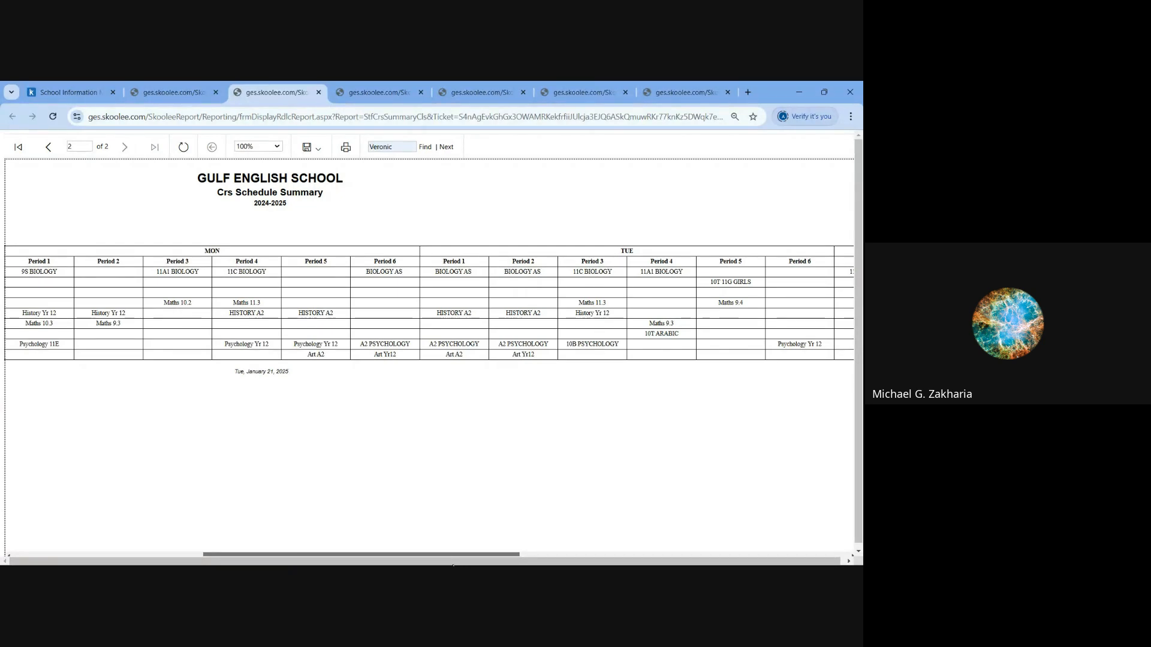
{"action": "left_click_drag", "start_coordinate": [453, 565], "coordinate": [238, 558]}
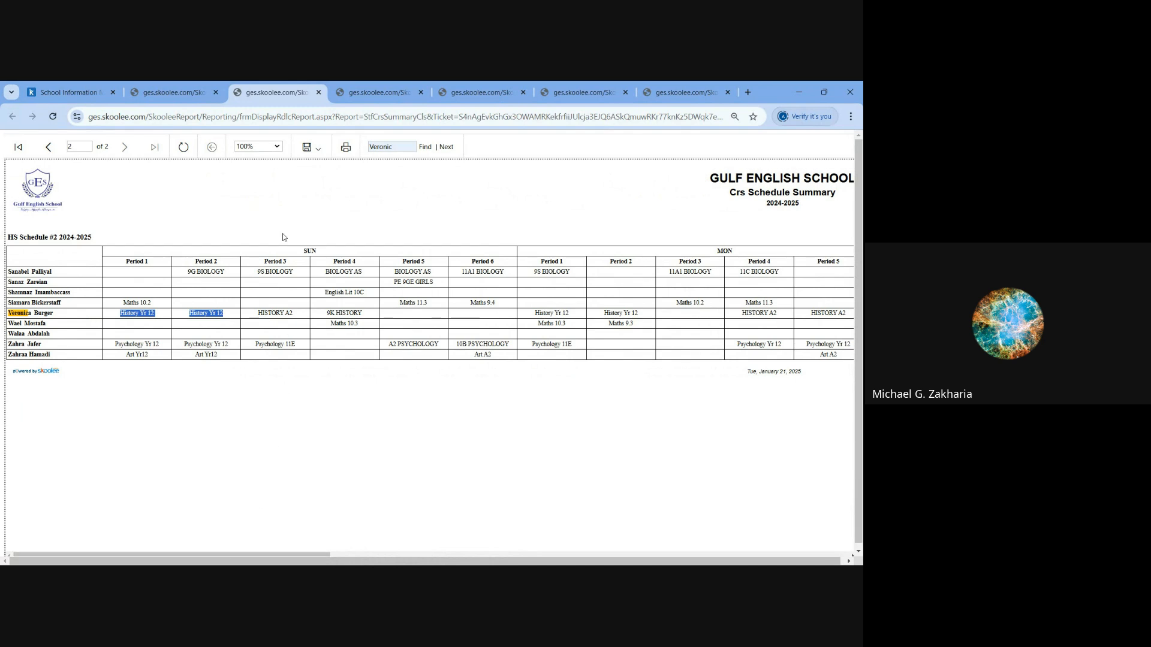
- Return to Course Schedules, close the section schedule, and open a new constraint form under HS Schedule #2 2024-2025's constraint rules
{"action": "left_click", "coordinate": [76, 95]}
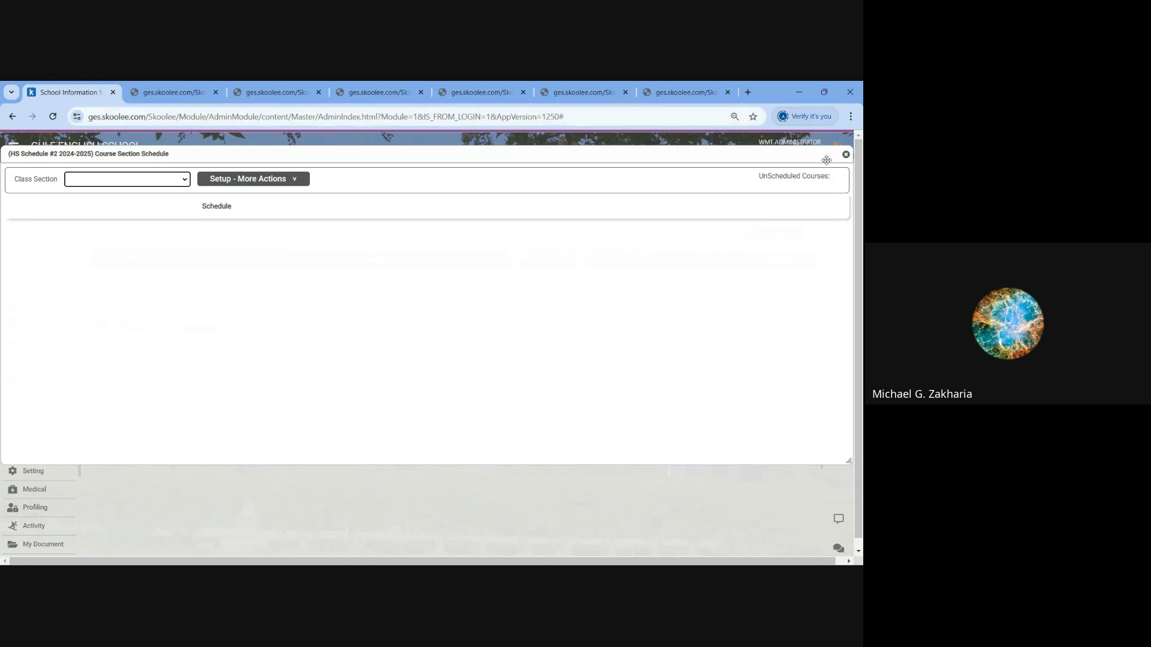
{"action": "left_click", "coordinate": [846, 154]}
{"action": "left_click", "coordinate": [203, 326]}
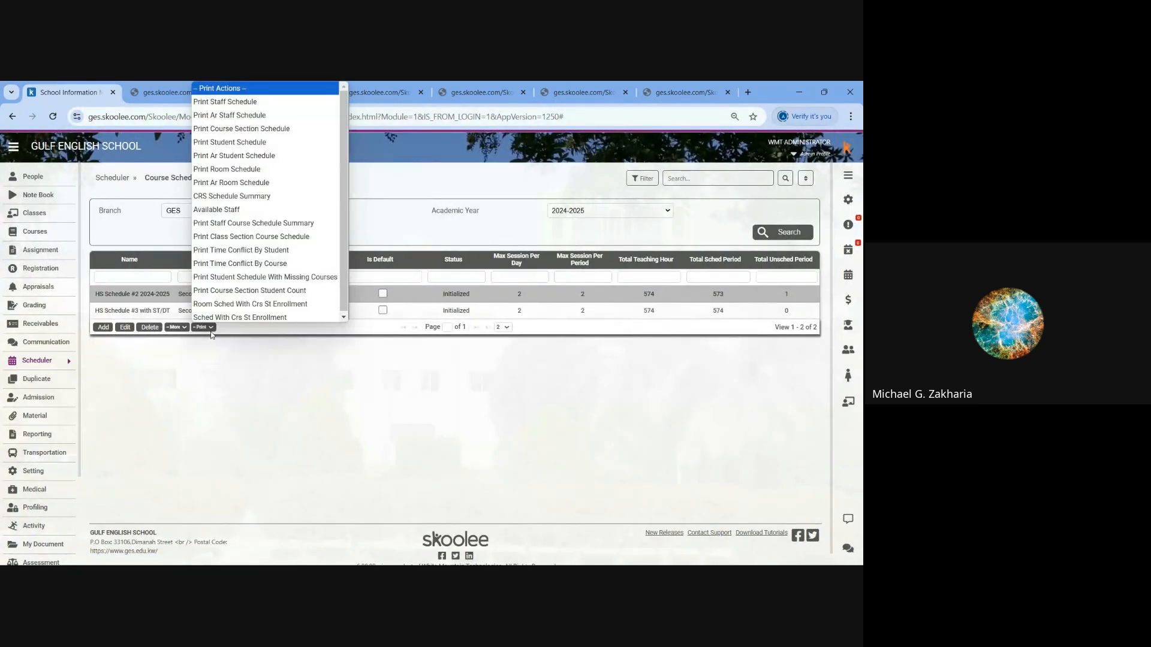
{"action": "left_click", "coordinate": [177, 326]}
{"action": "left_click", "coordinate": [206, 501]}
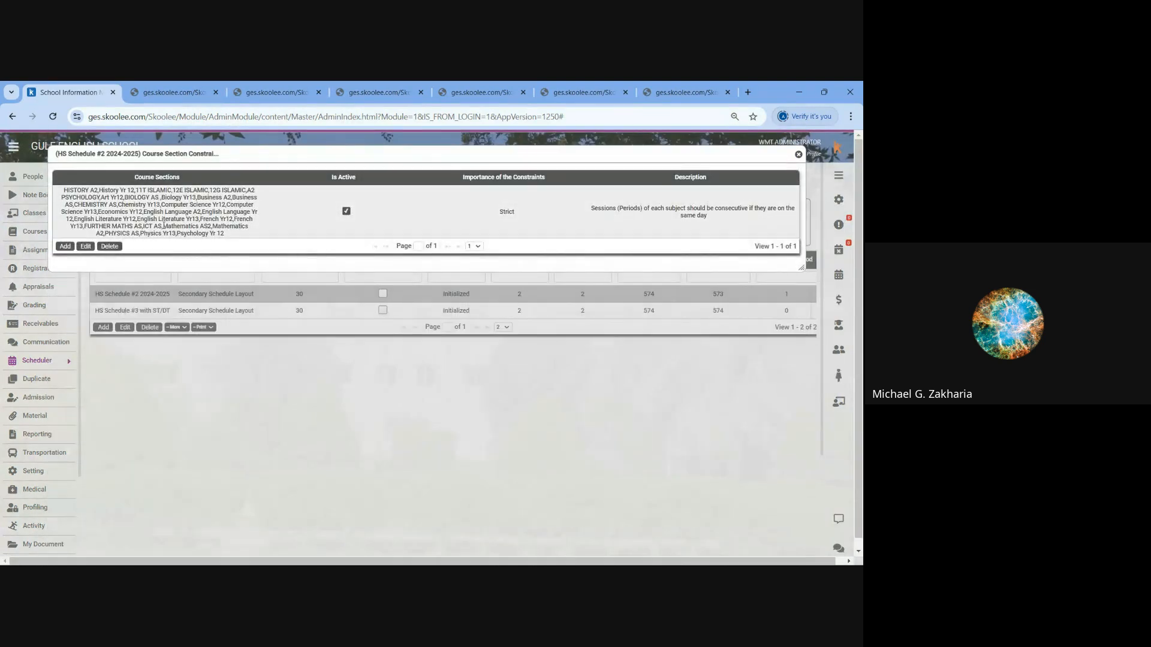
{"action": "left_click", "coordinate": [65, 246]}
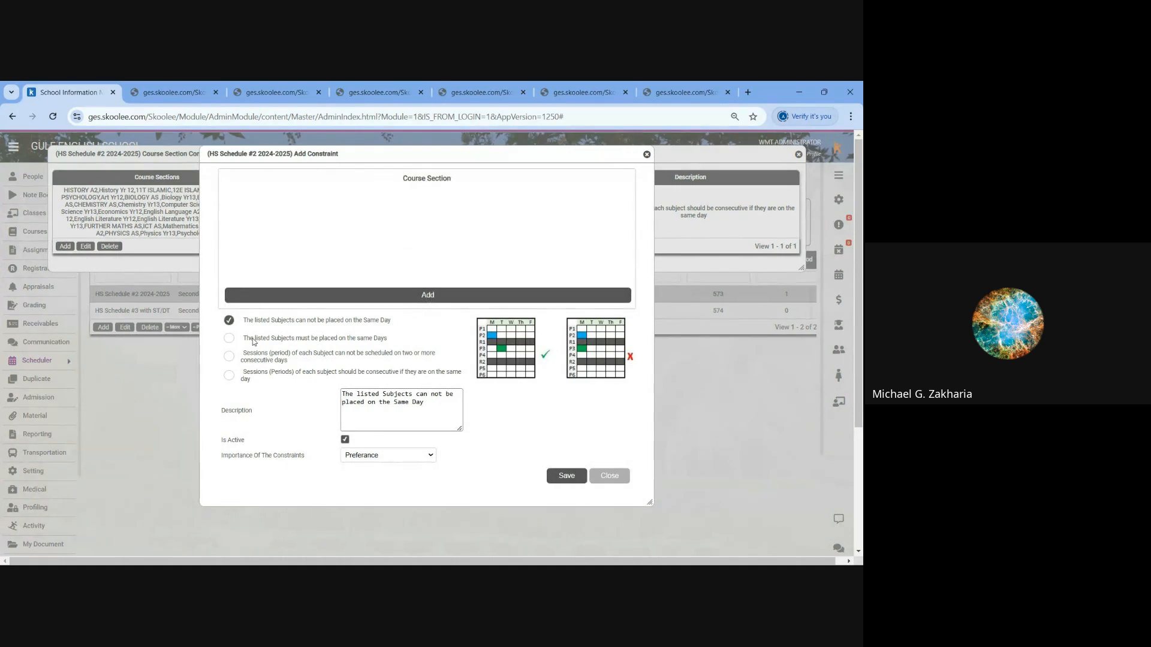
- Go through the four constraint types, ending on consecutive sessions on the same day, and compare their example diagrams
{"action": "left_click", "coordinate": [228, 338]}
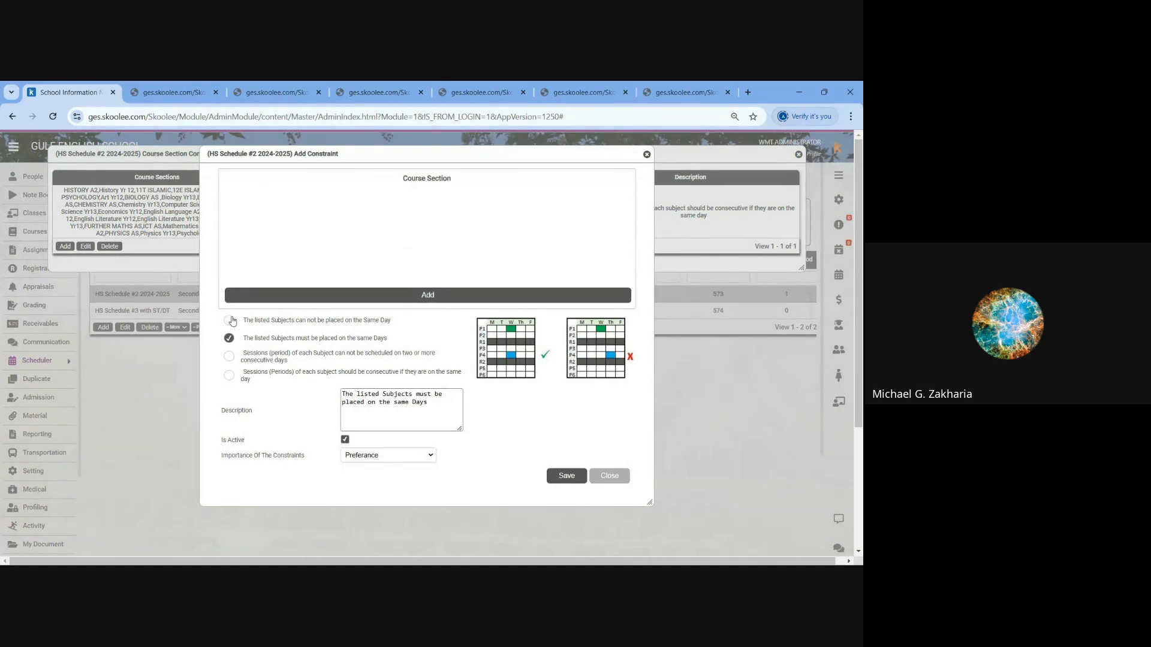
{"action": "left_click", "coordinate": [230, 321]}
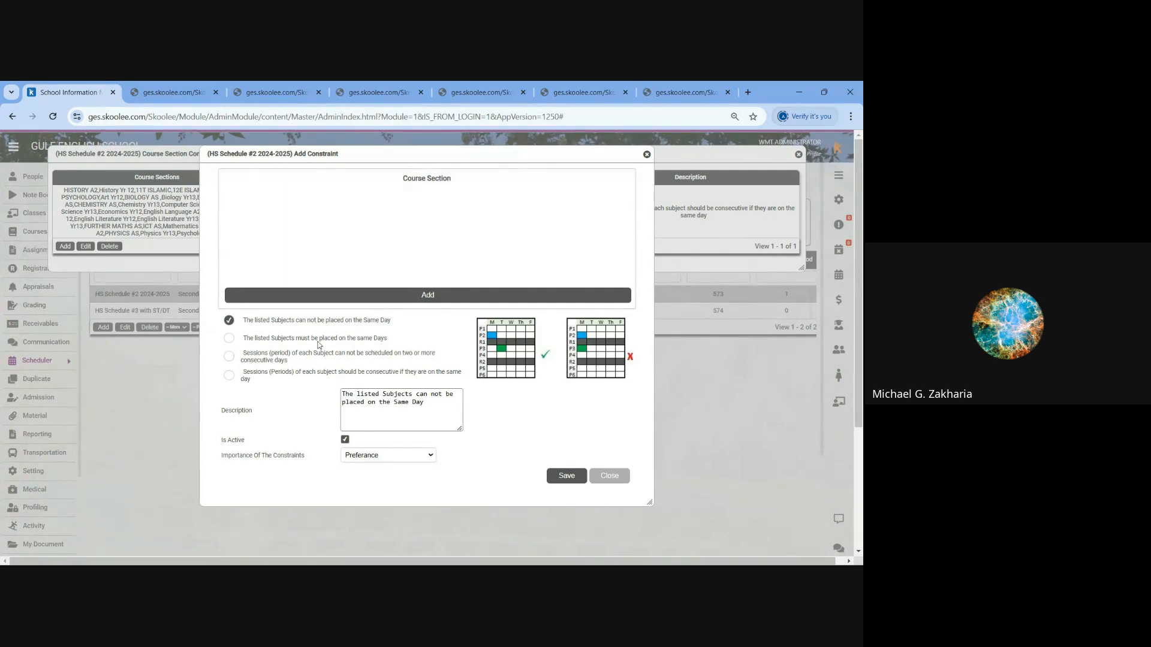
{"action": "left_click", "coordinate": [230, 340]}
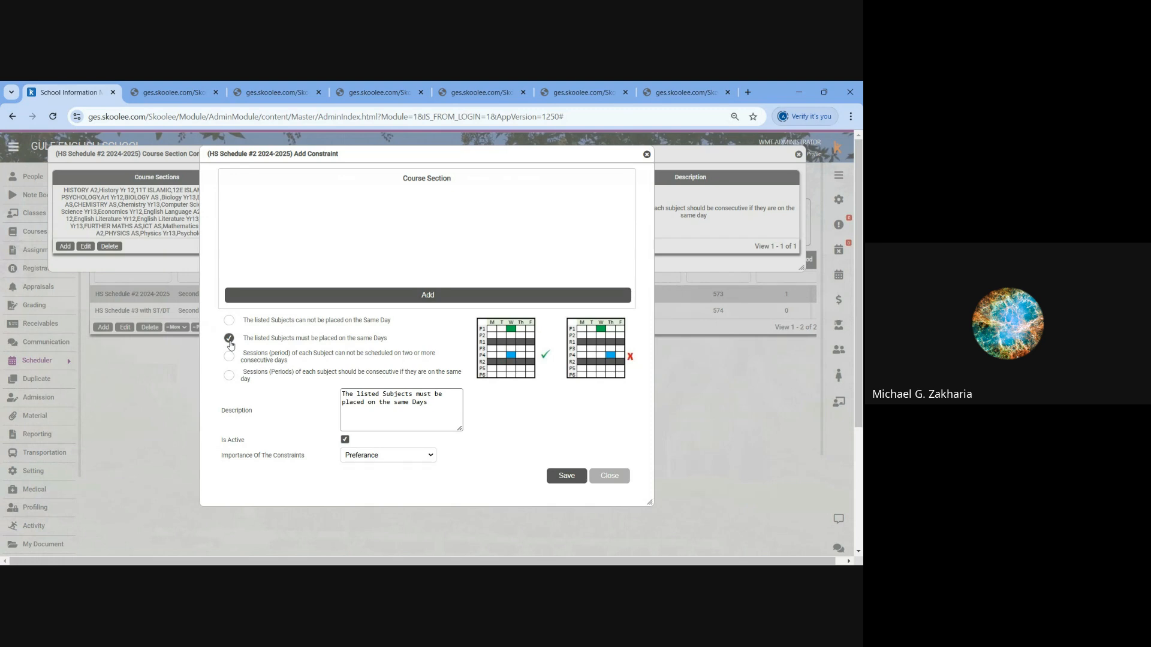
{"action": "left_click", "coordinate": [228, 358]}
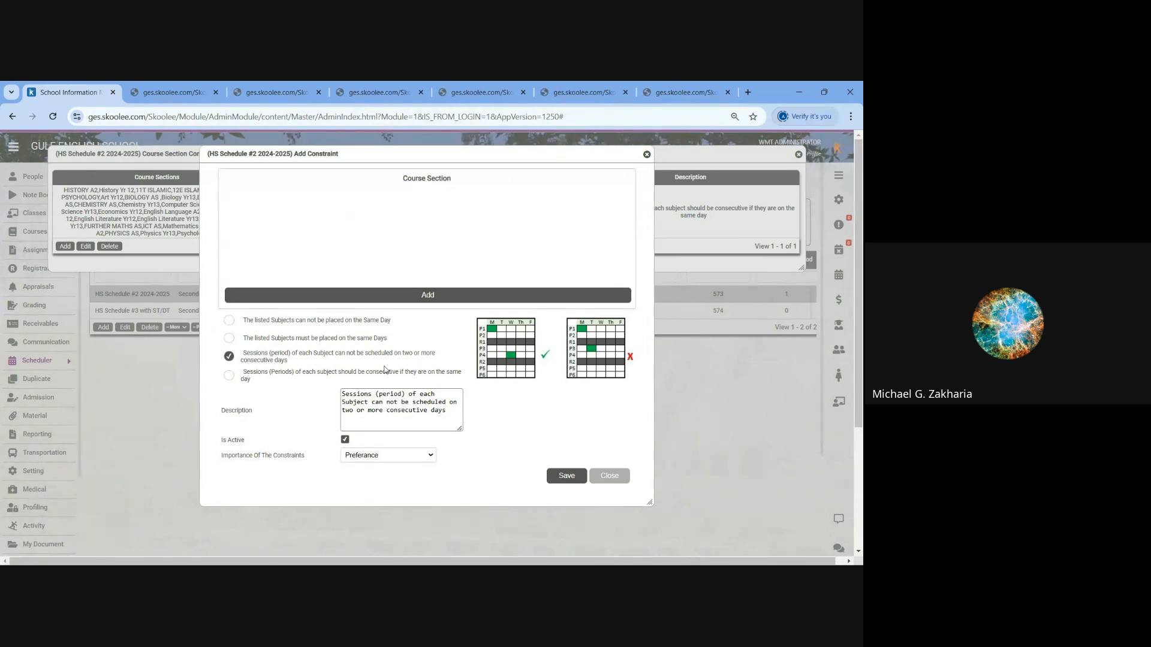
{"action": "left_click", "coordinate": [229, 375]}
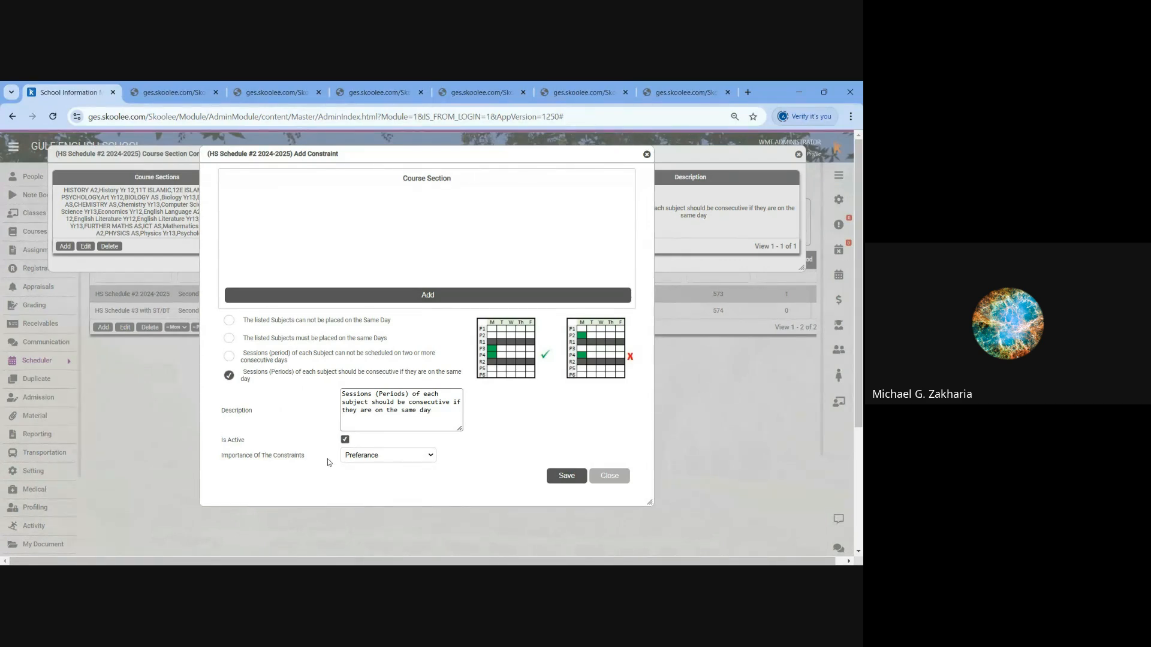
- Highlight Importance Of The Constraints, view its Preferance and Strict options, and close the constraint windows without saving
{"action": "left_click_drag", "start_coordinate": [301, 459], "coordinate": [219, 460]}
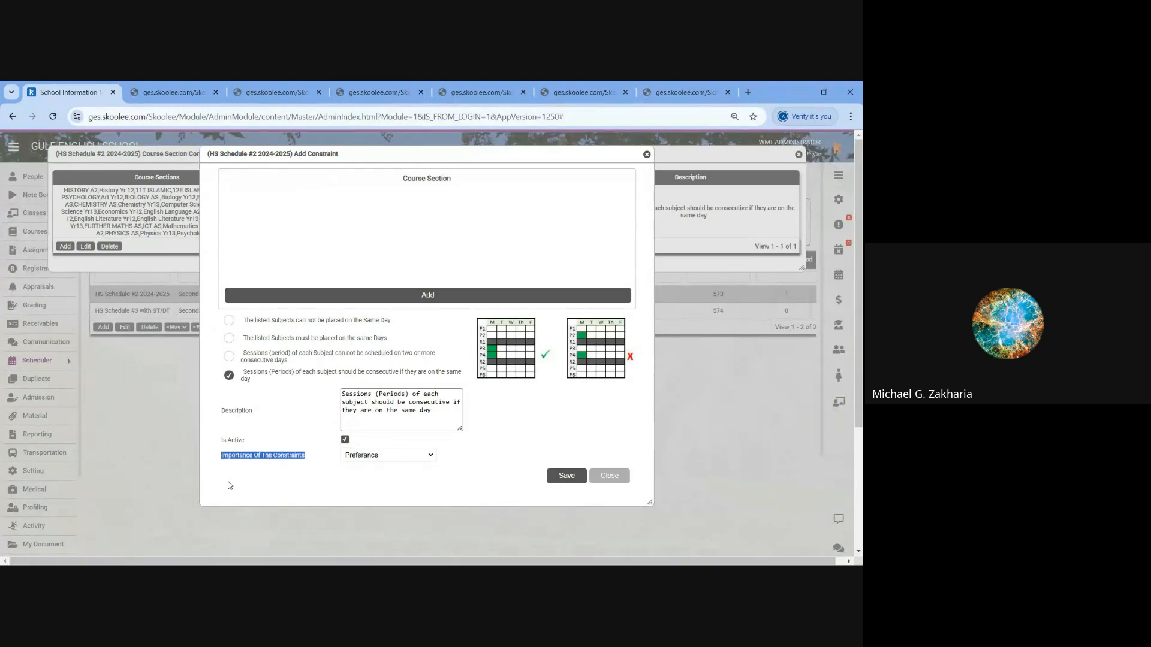
{"action": "left_click", "coordinate": [396, 460]}
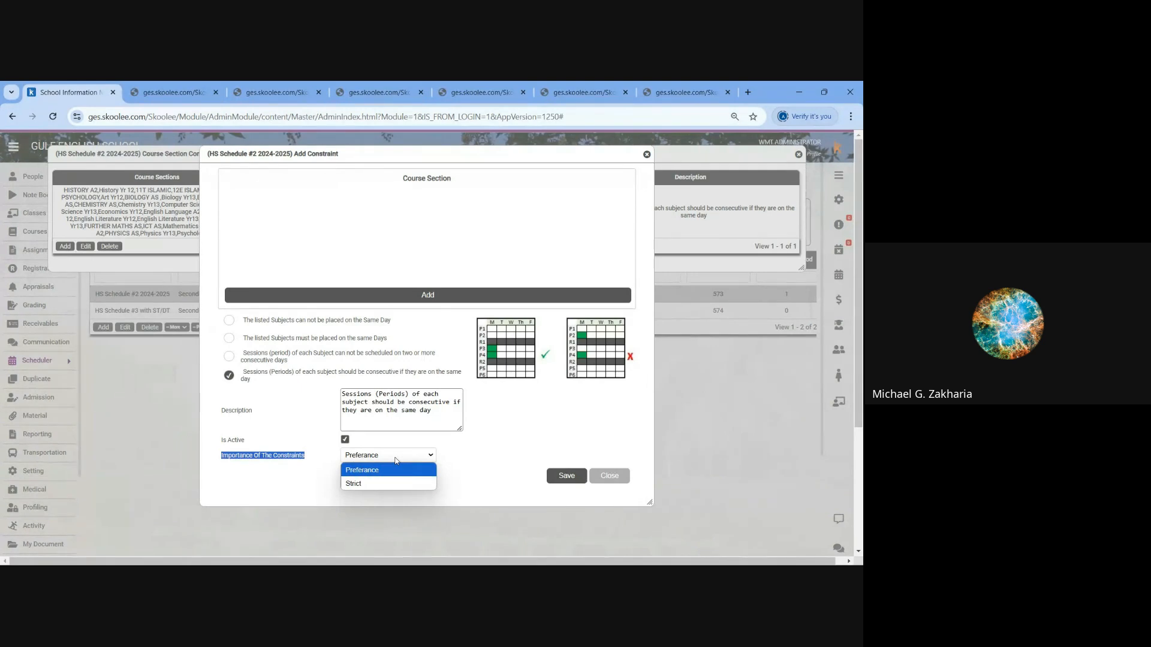
{"action": "left_click", "coordinate": [495, 461]}
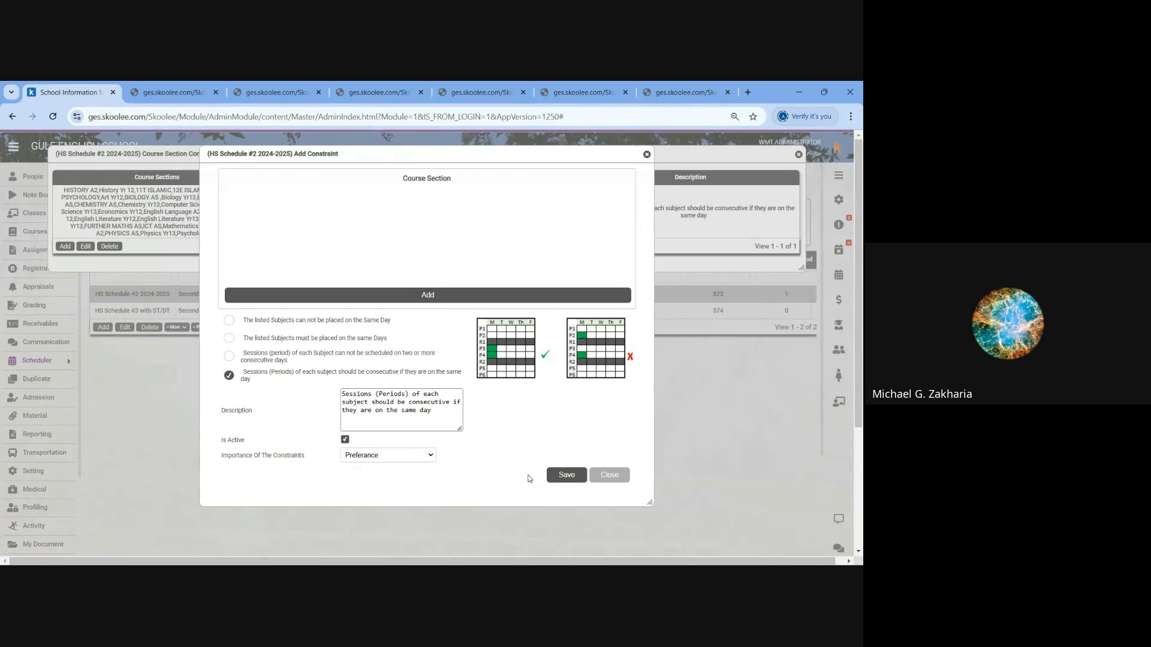
{"action": "left_click", "coordinate": [609, 475]}
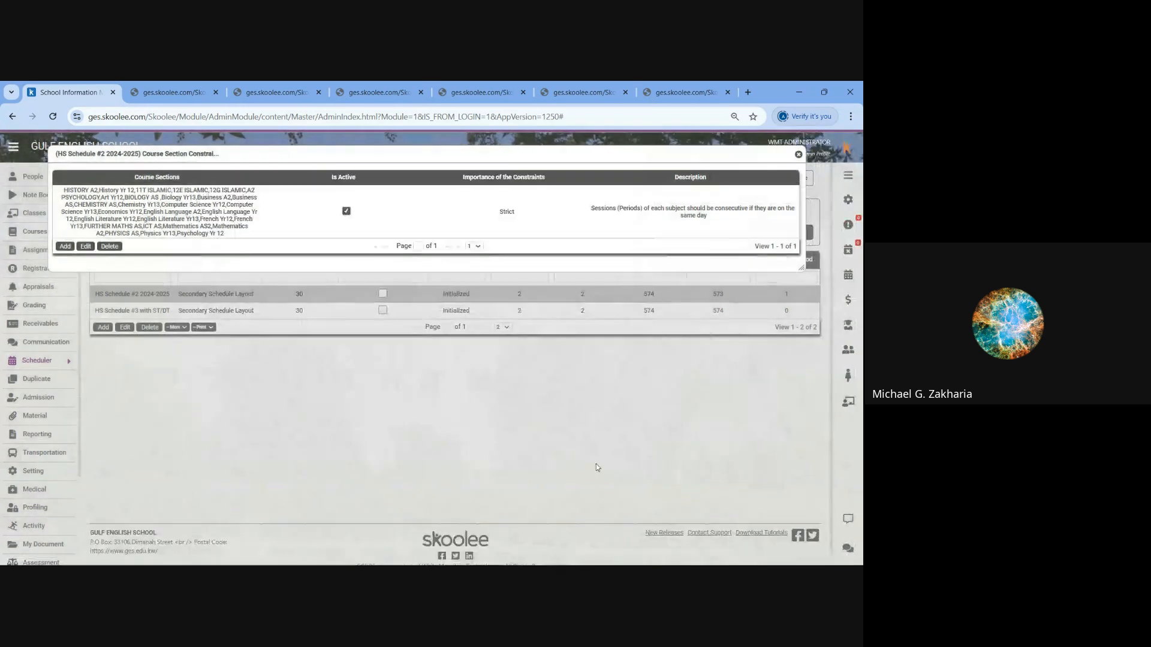
{"action": "left_click", "coordinate": [798, 154]}
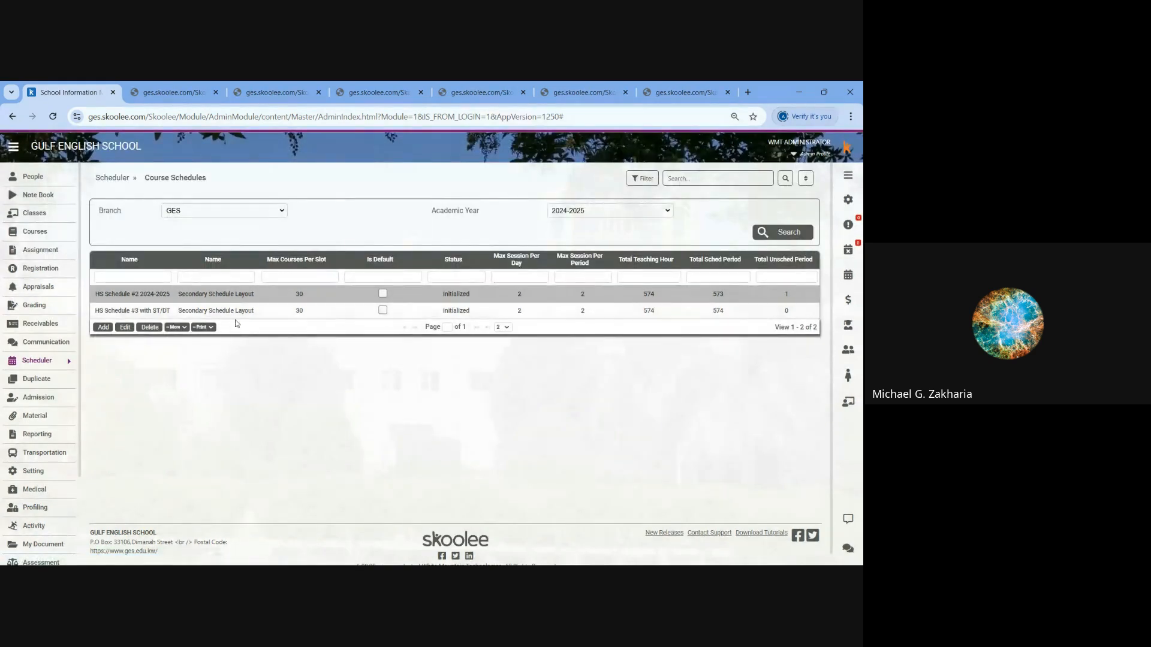
- View class section 11 in the CRS Schedule of HS Schedule #3 with ST/DT, and close the schedule
{"action": "left_click", "coordinate": [178, 311]}
{"action": "left_click", "coordinate": [176, 327]}
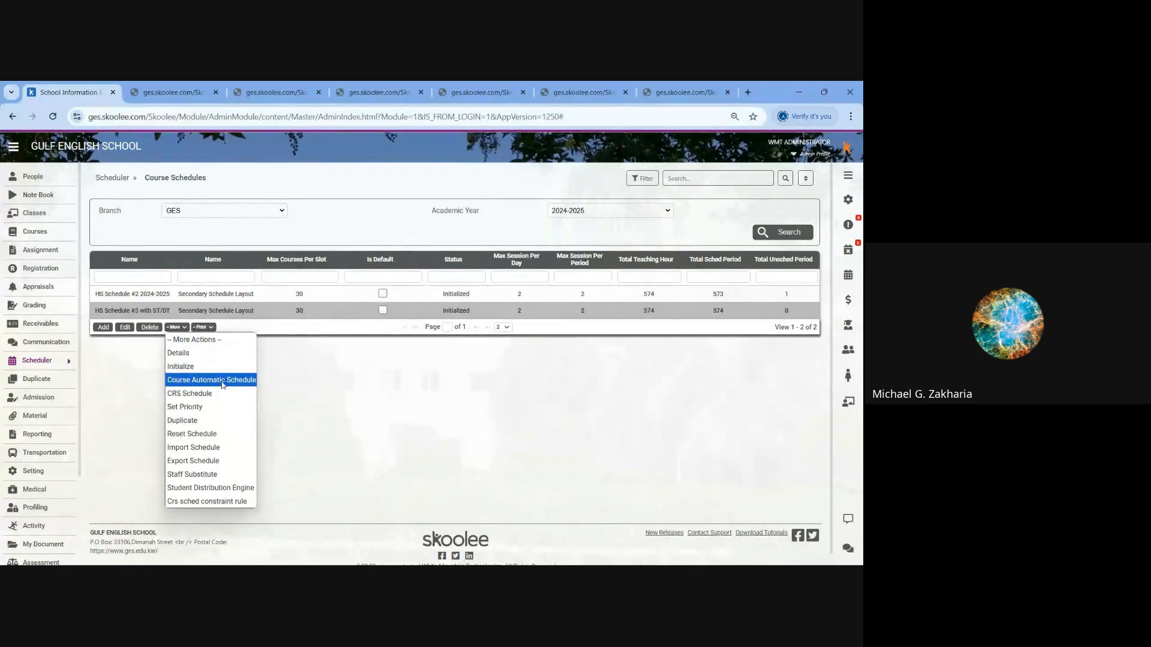
{"action": "left_click", "coordinate": [190, 394]}
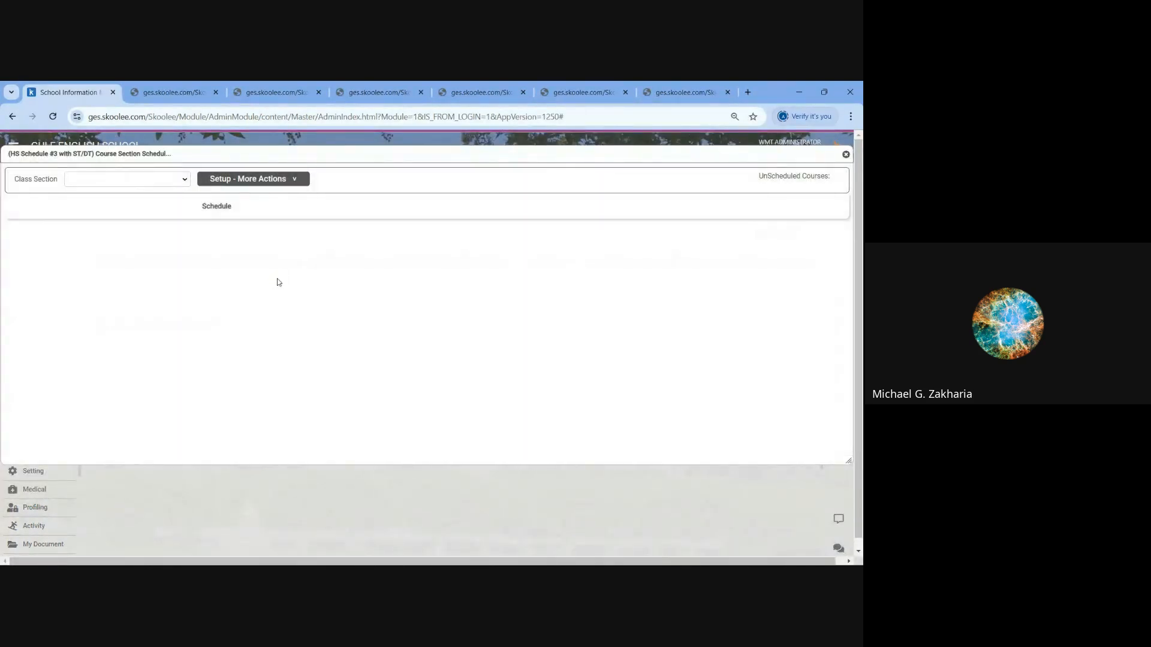
{"action": "left_click", "coordinate": [184, 181]}
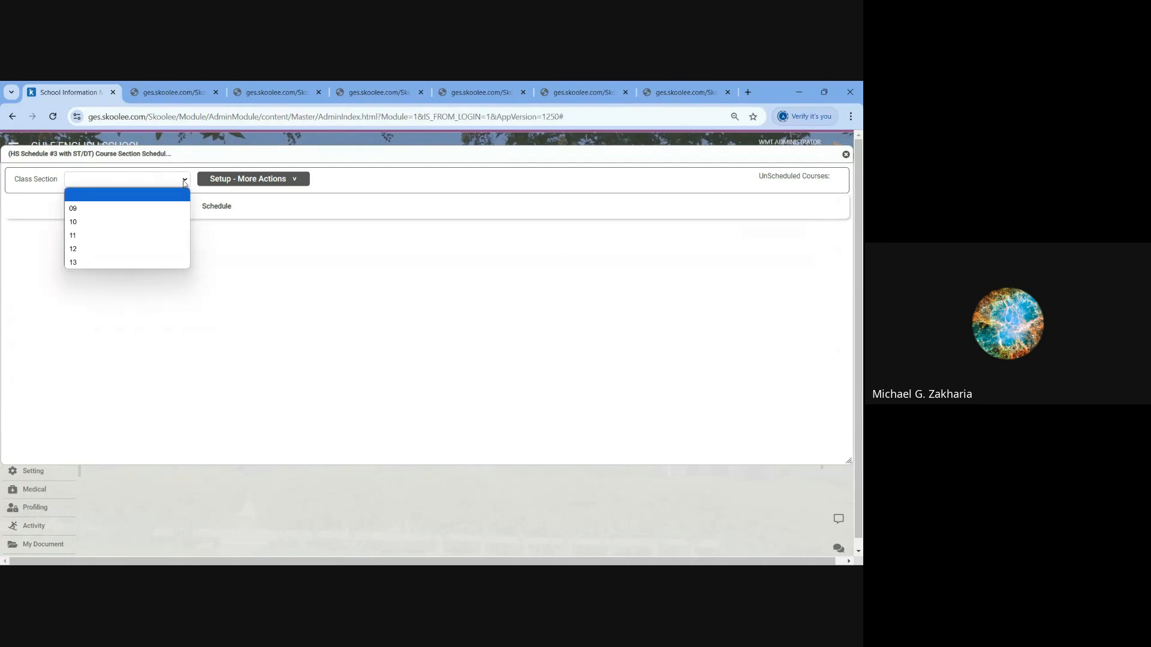
{"action": "left_click", "coordinate": [90, 235]}
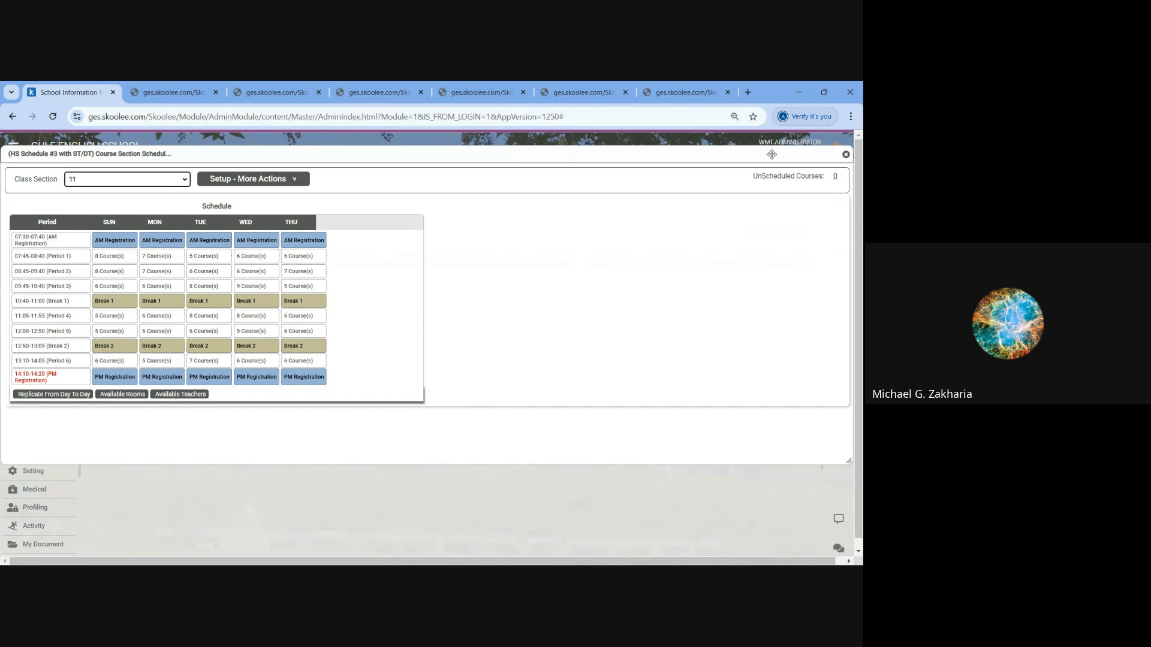
{"action": "left_click", "coordinate": [846, 155]}
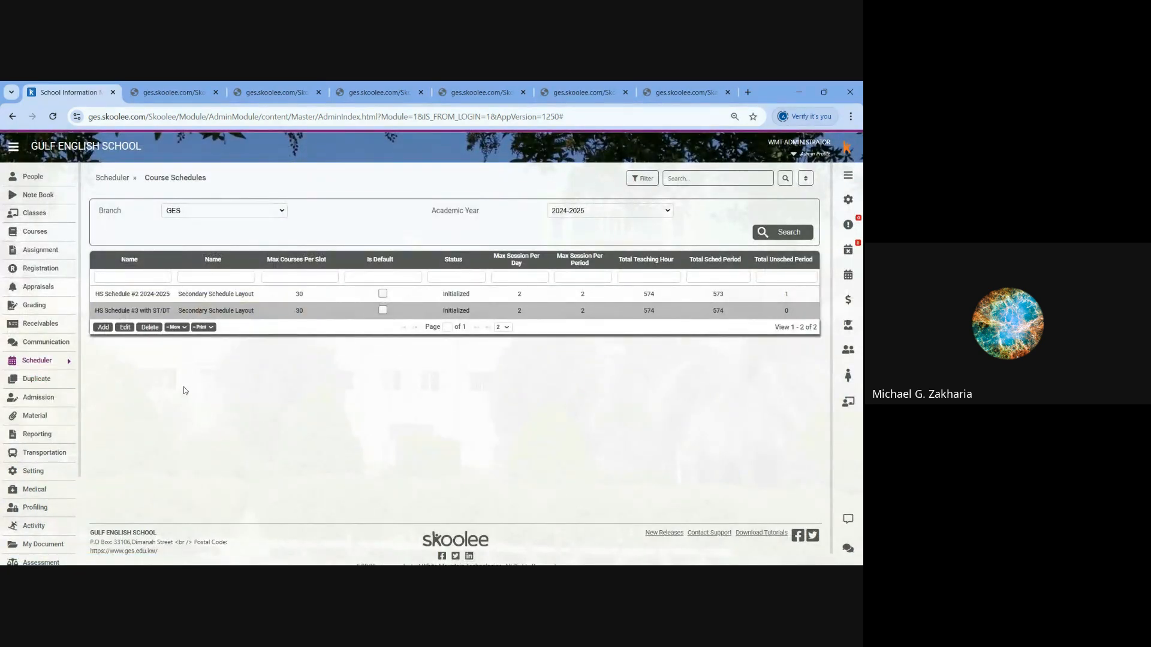
- Create a course schedule named Test with the Secondary Schedule Layout and a maximum of 30 courses per slot
{"action": "left_click", "coordinate": [103, 327]}
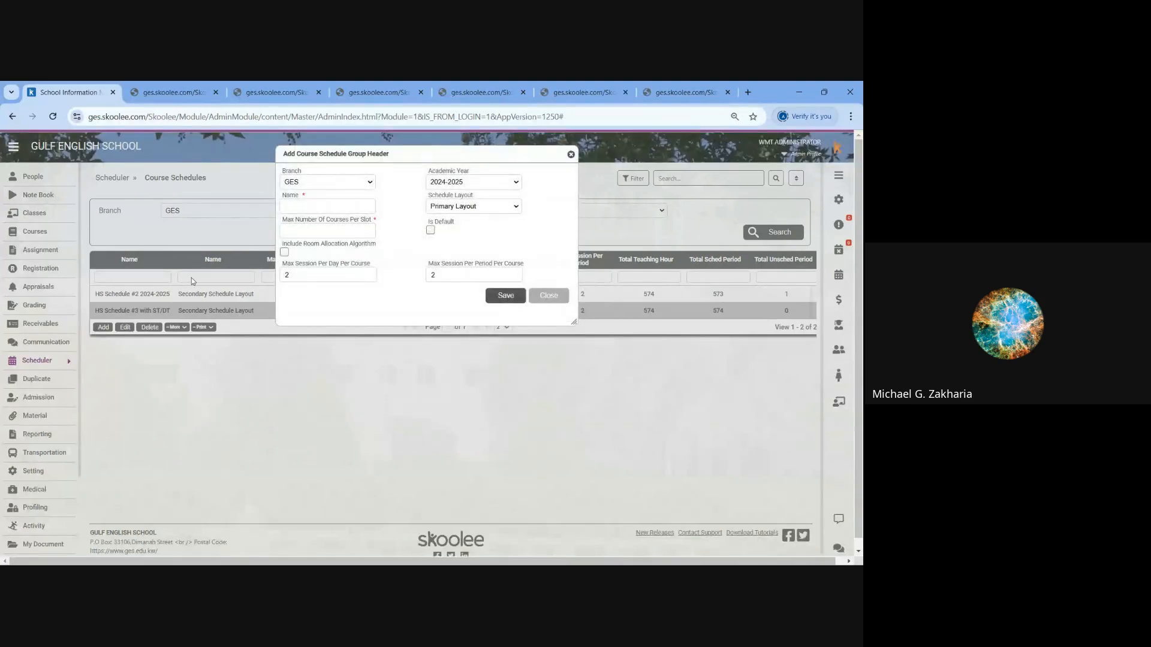
{"action": "left_click", "coordinate": [308, 210]}
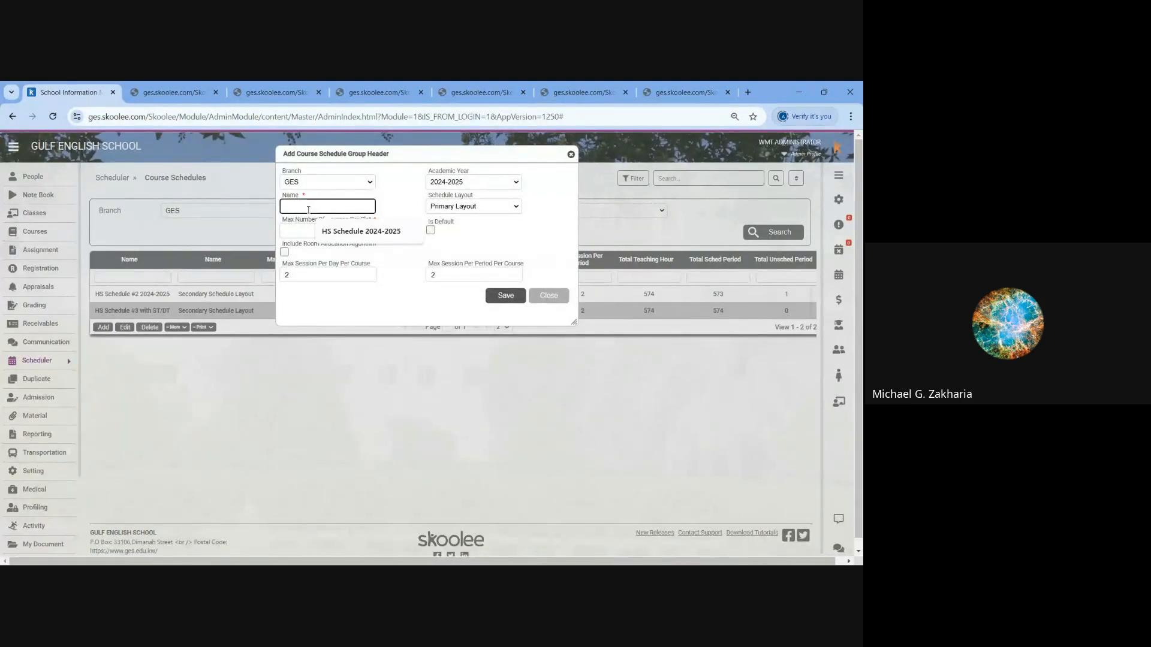
{"action": "type", "text": "Test"}
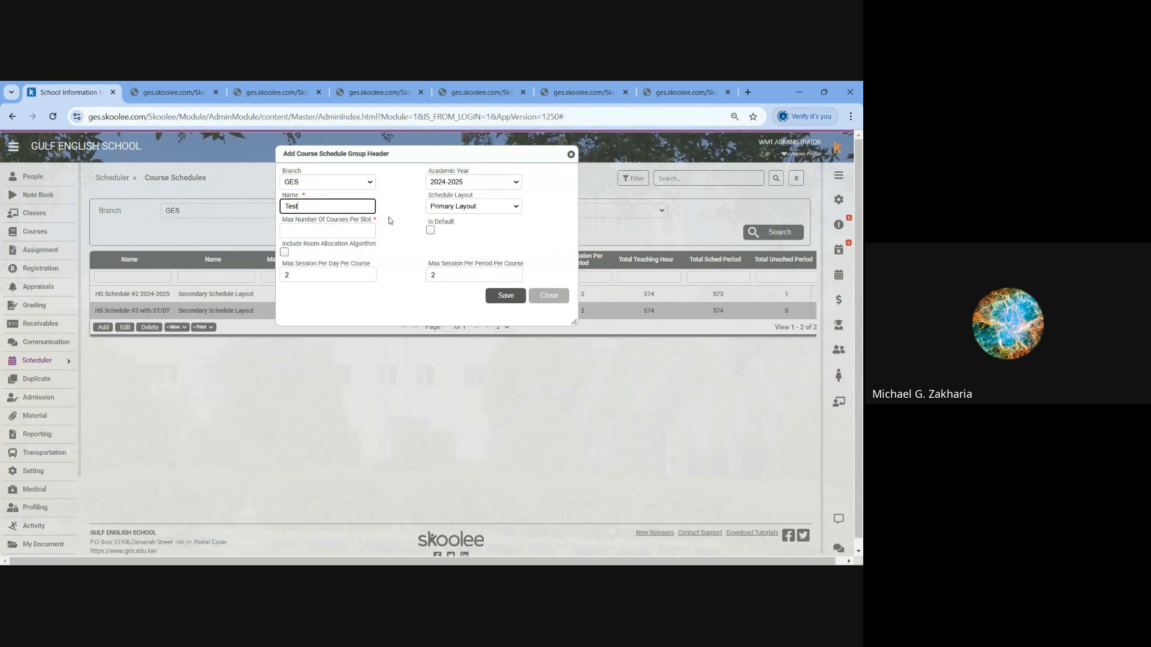
{"action": "left_click", "coordinate": [437, 209]}
{"action": "left_click", "coordinate": [453, 237]}
{"action": "left_click", "coordinate": [292, 230]}
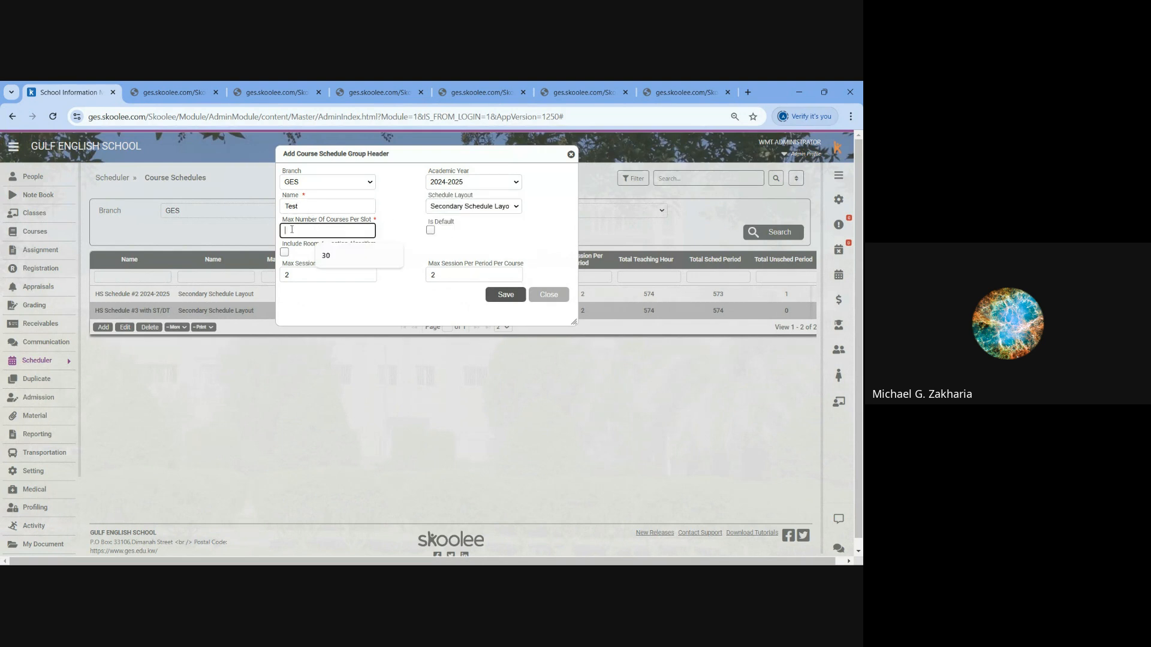
{"action": "type", "text": "30"}
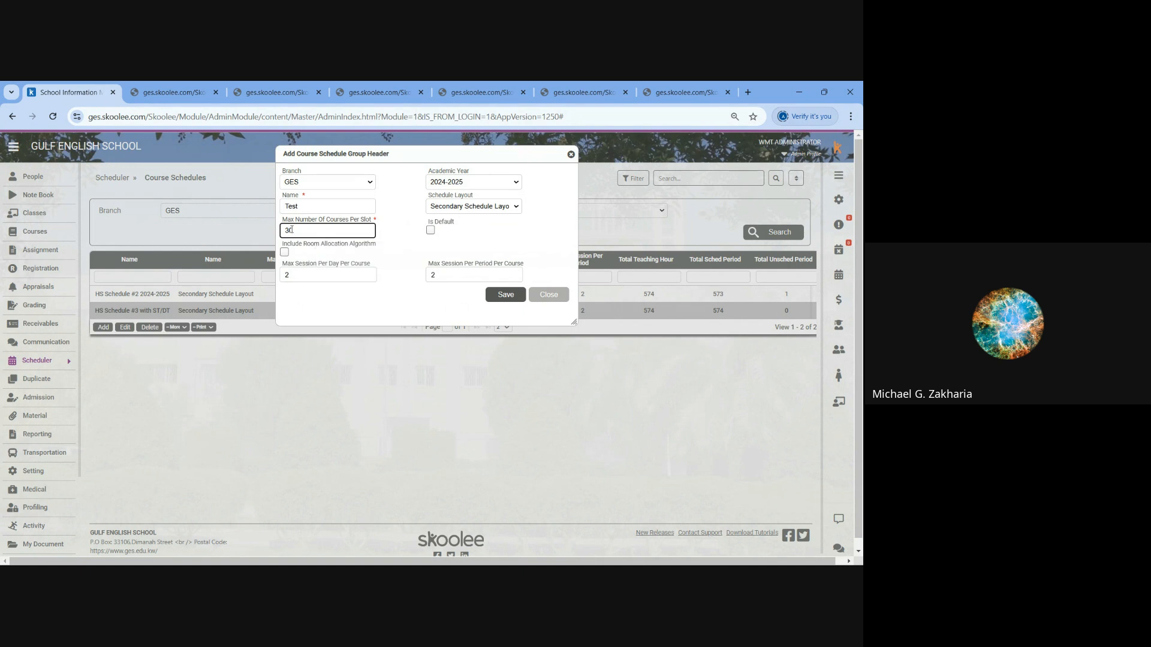
{"action": "left_click", "coordinate": [499, 296]}
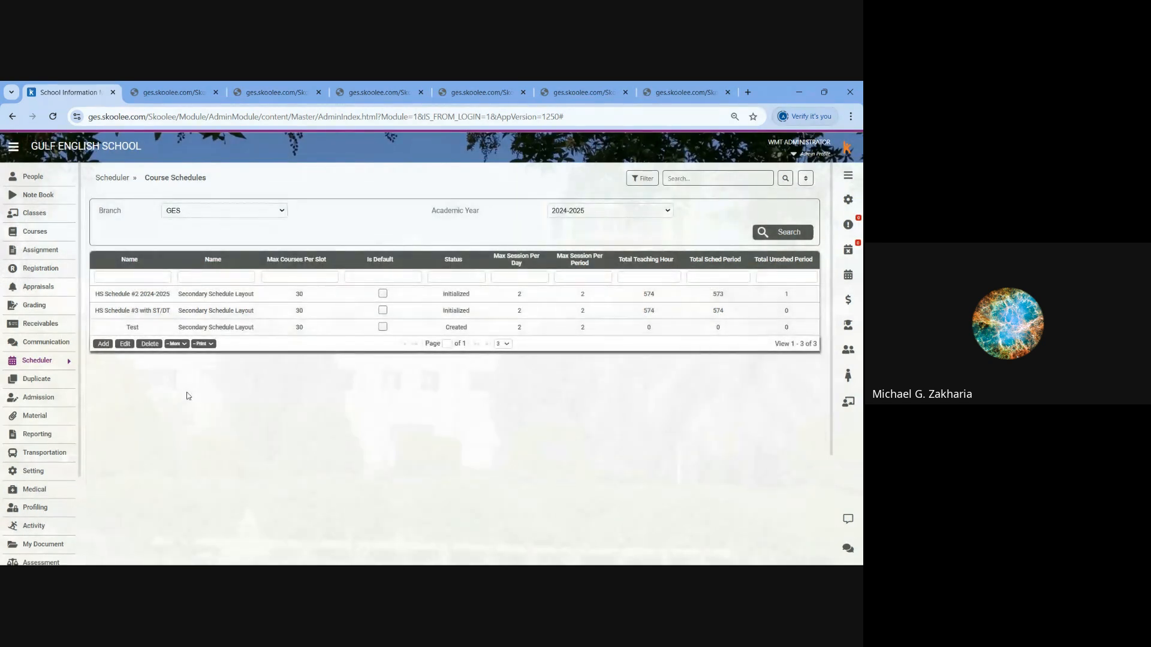
- Open the details of the Test schedule and go to its Add Course Offering section
{"action": "left_click", "coordinate": [174, 329]}
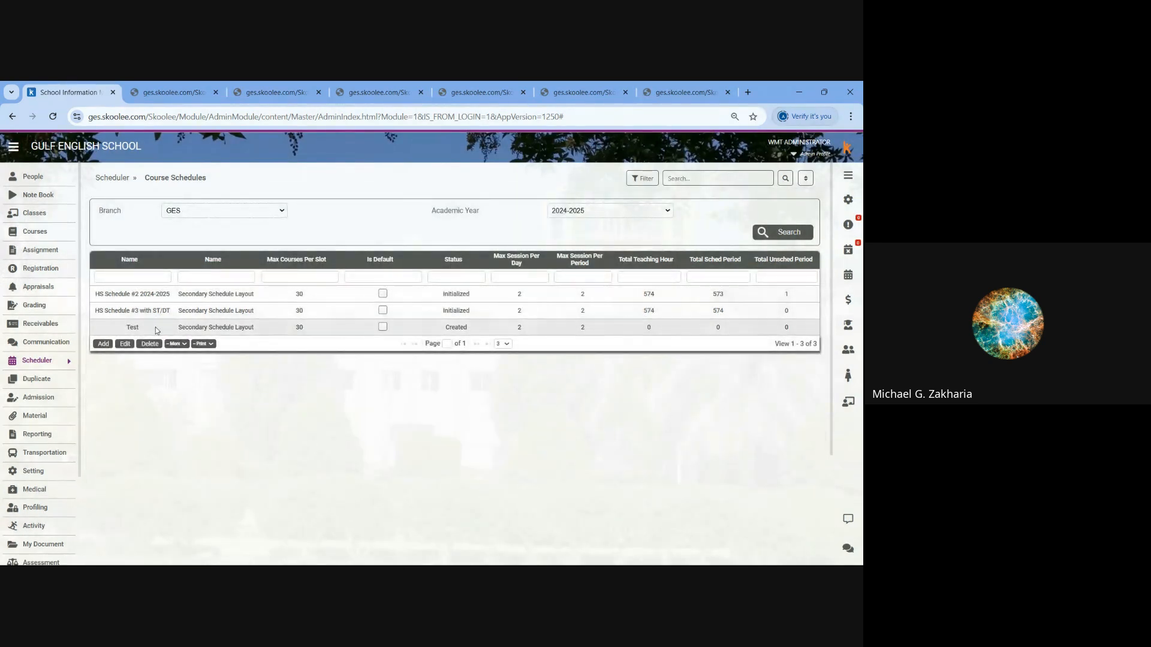
{"action": "left_click", "coordinate": [184, 344]}
{"action": "left_click", "coordinate": [179, 369]}
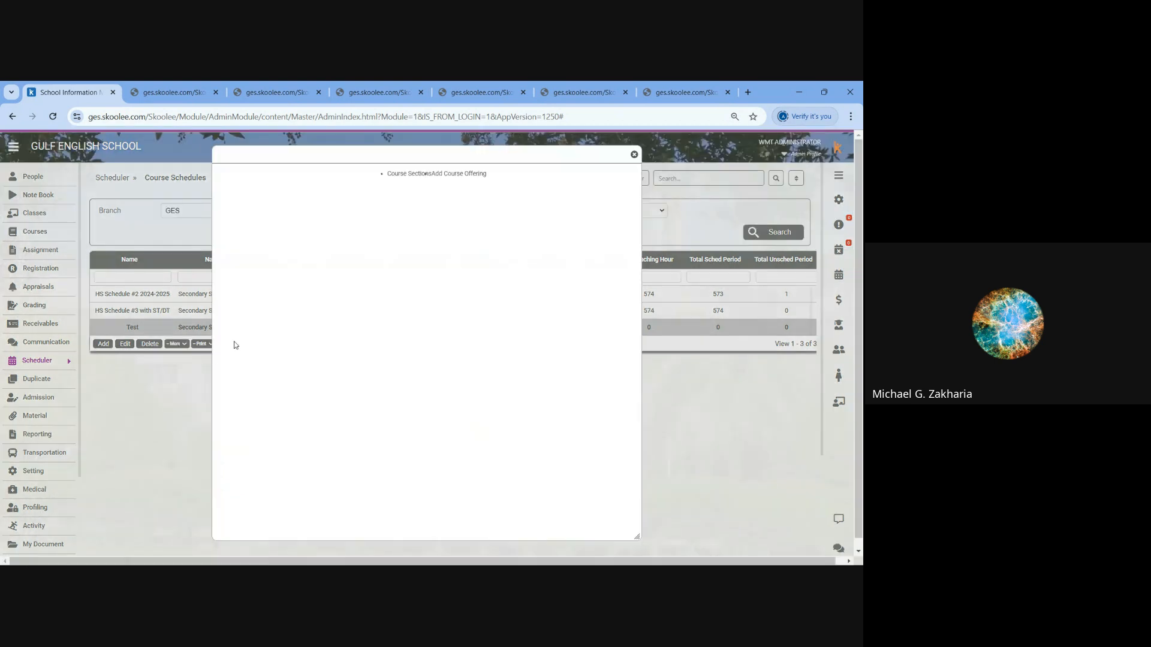
{"action": "left_click", "coordinate": [459, 180]}
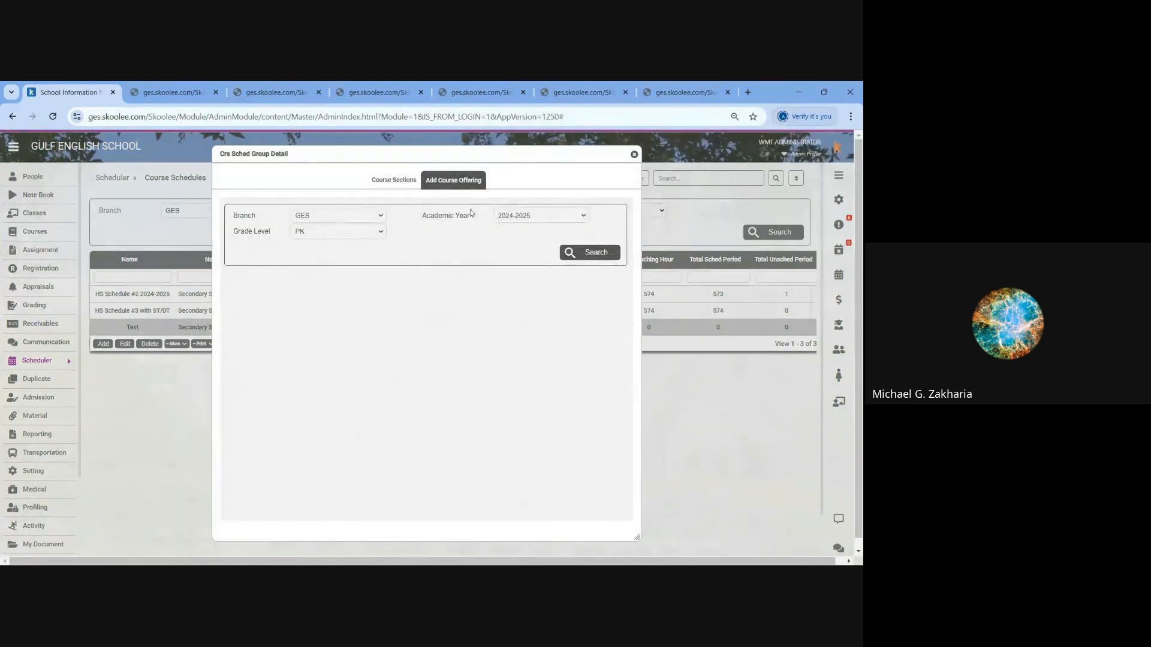
- Add all grade level 09 course offerings except Registration Yr9 to the Test schedule
{"action": "left_click", "coordinate": [336, 232]}
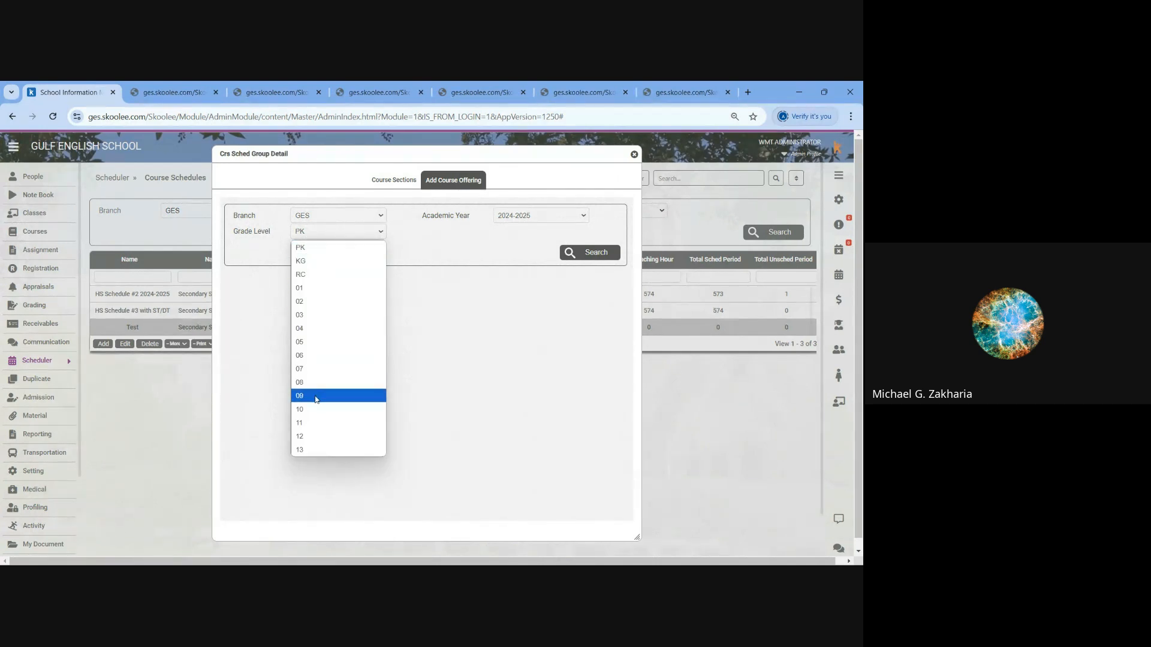
{"action": "left_click", "coordinate": [317, 400]}
{"action": "left_click", "coordinate": [574, 254]}
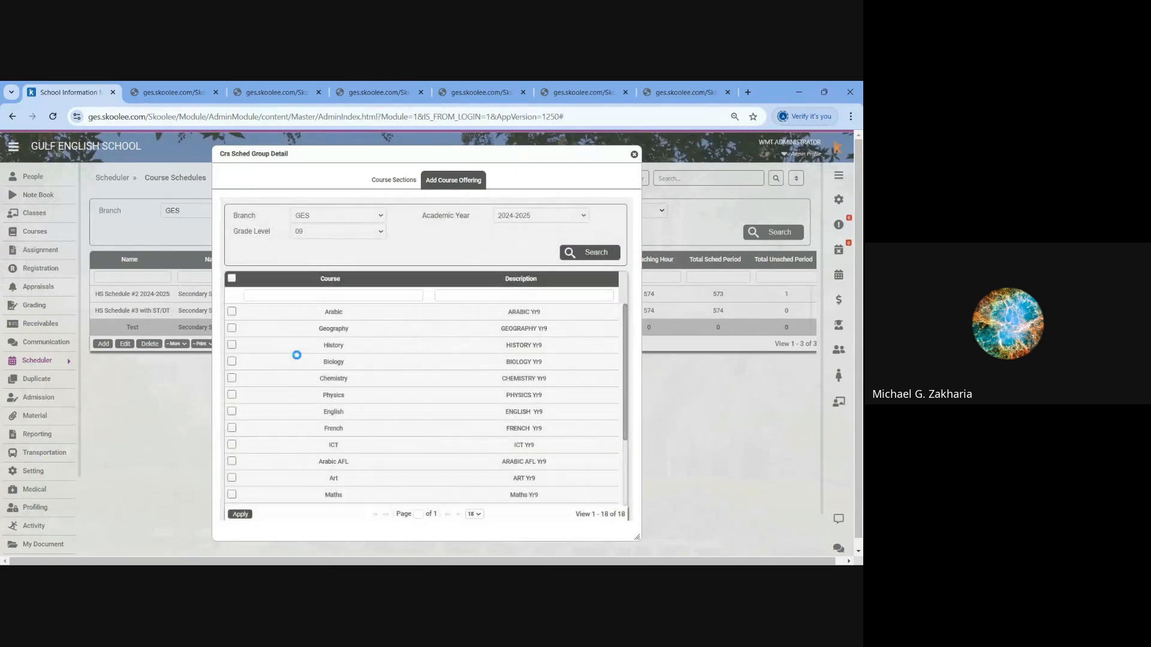
{"action": "left_click", "coordinate": [231, 278]}
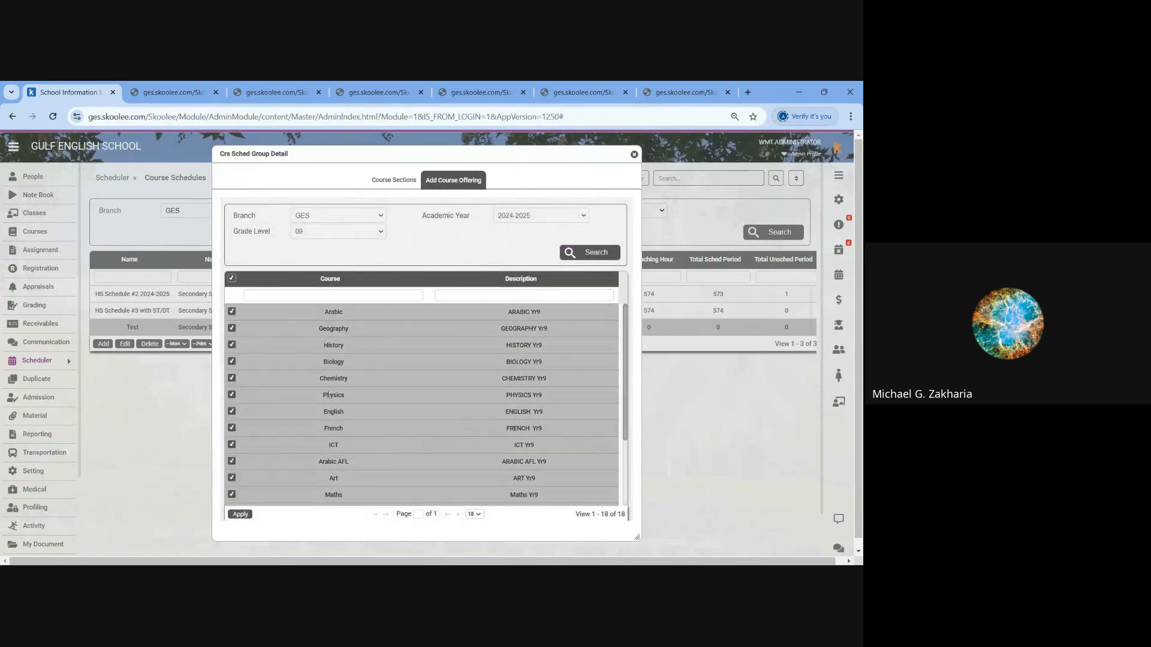
{"action": "scroll", "coordinate": [328, 395], "scroll_direction": "down", "scroll_amount": 3}
{"action": "left_click", "coordinate": [332, 481]}
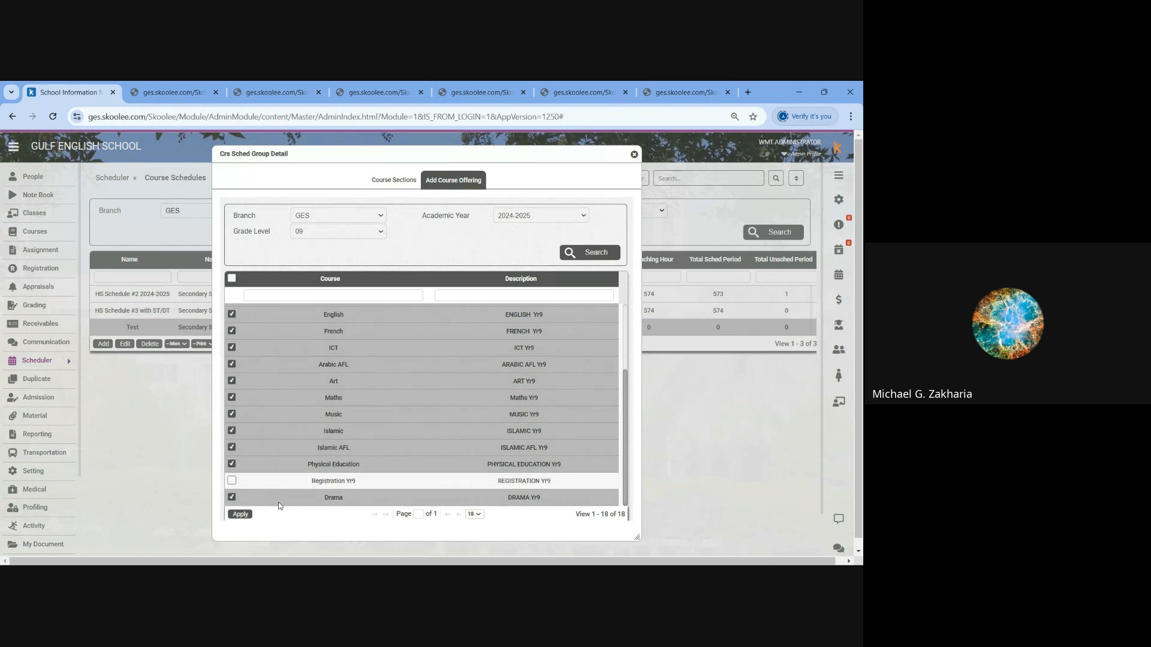
{"action": "left_click", "coordinate": [240, 514]}
- Add all grade level 10 course offerings except Registration Yr10 to the Test schedule
{"action": "left_click", "coordinate": [323, 235]}
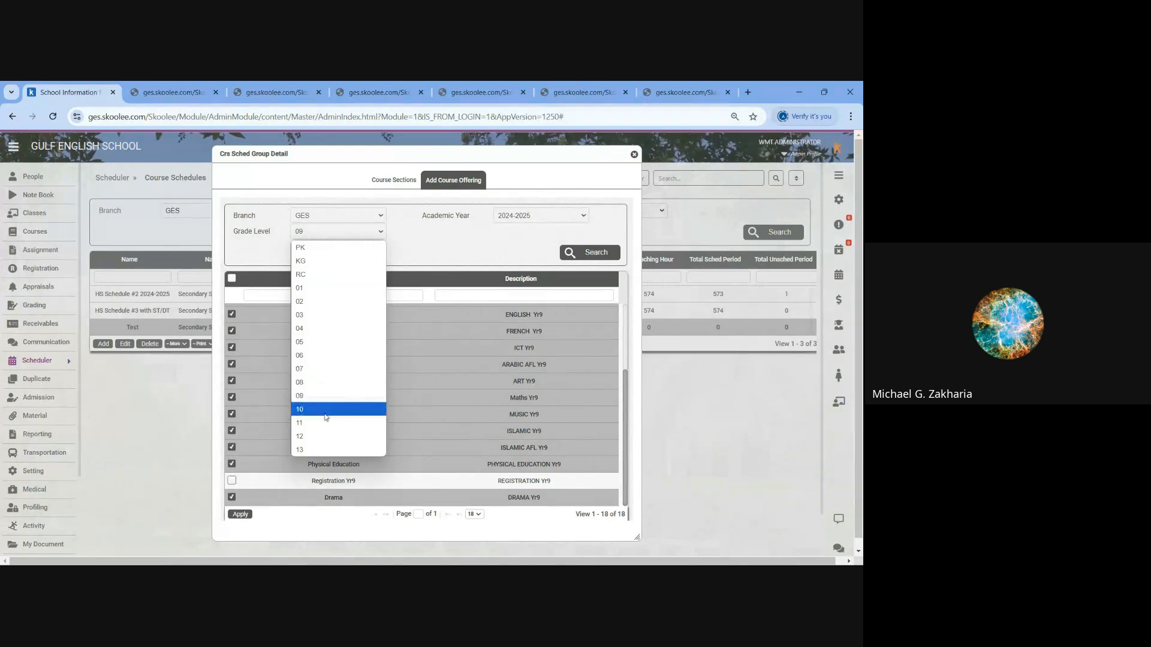
{"action": "left_click", "coordinate": [326, 413]}
{"action": "left_click", "coordinate": [594, 252]}
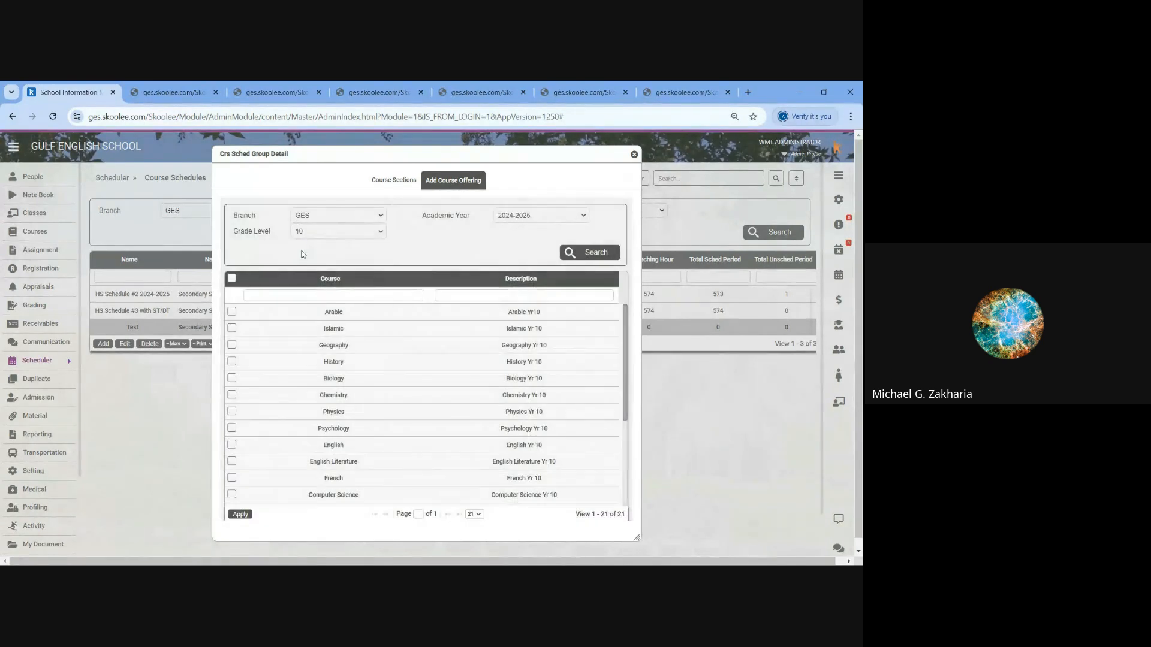
{"action": "left_click", "coordinate": [231, 278]}
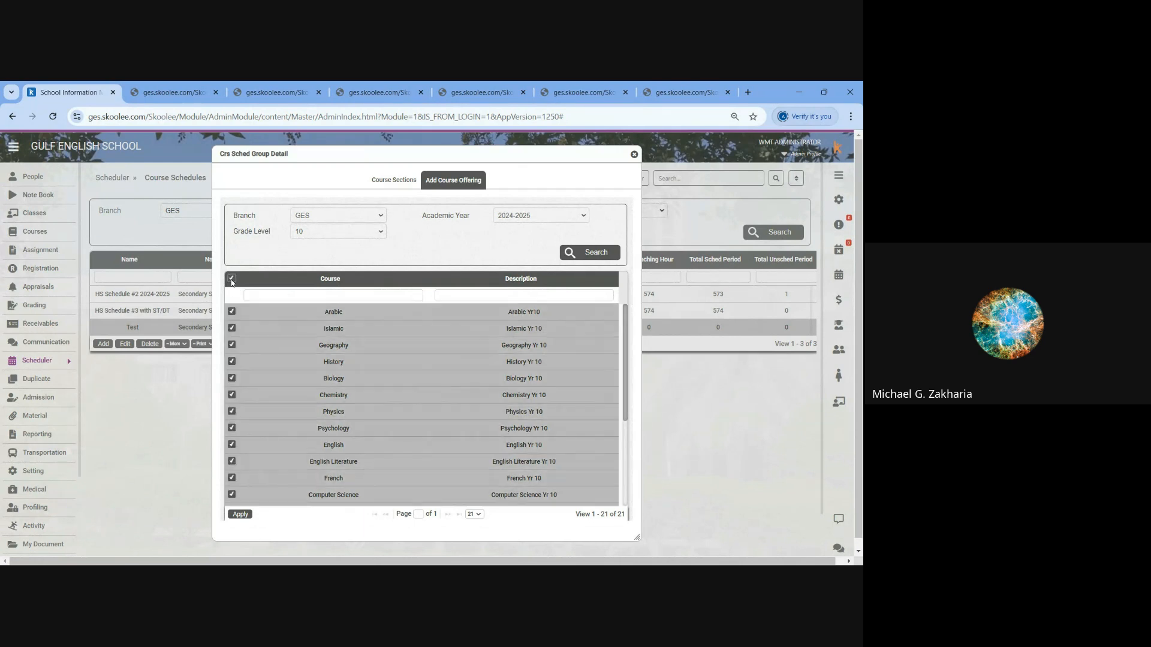
{"action": "scroll", "coordinate": [280, 363], "scroll_direction": "down", "scroll_amount": 3}
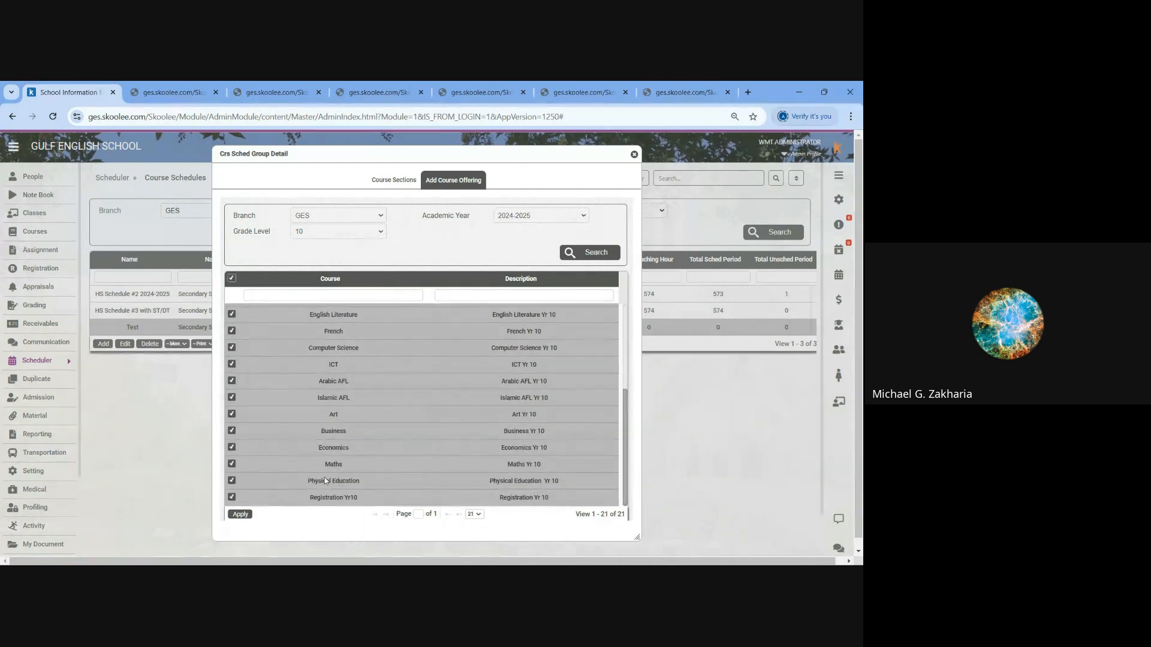
{"action": "left_click", "coordinate": [231, 497]}
{"action": "left_click", "coordinate": [239, 514]}
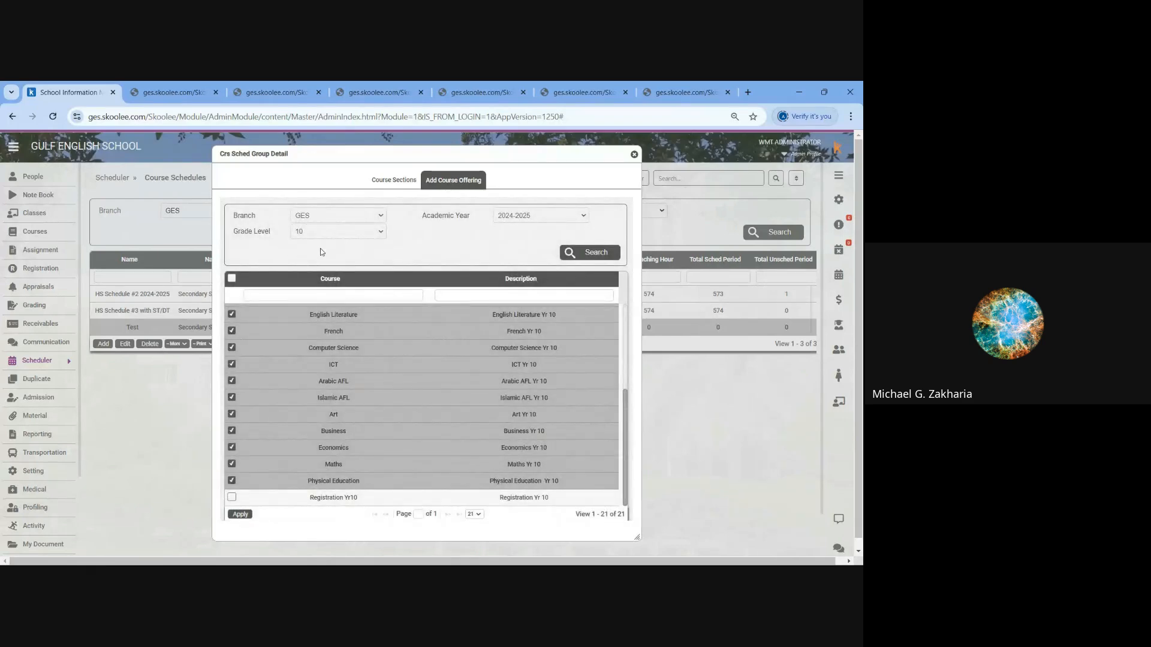
- Add all grade level 11 course offerings on the first page of results to the Test schedule
{"action": "left_click", "coordinate": [337, 236]}
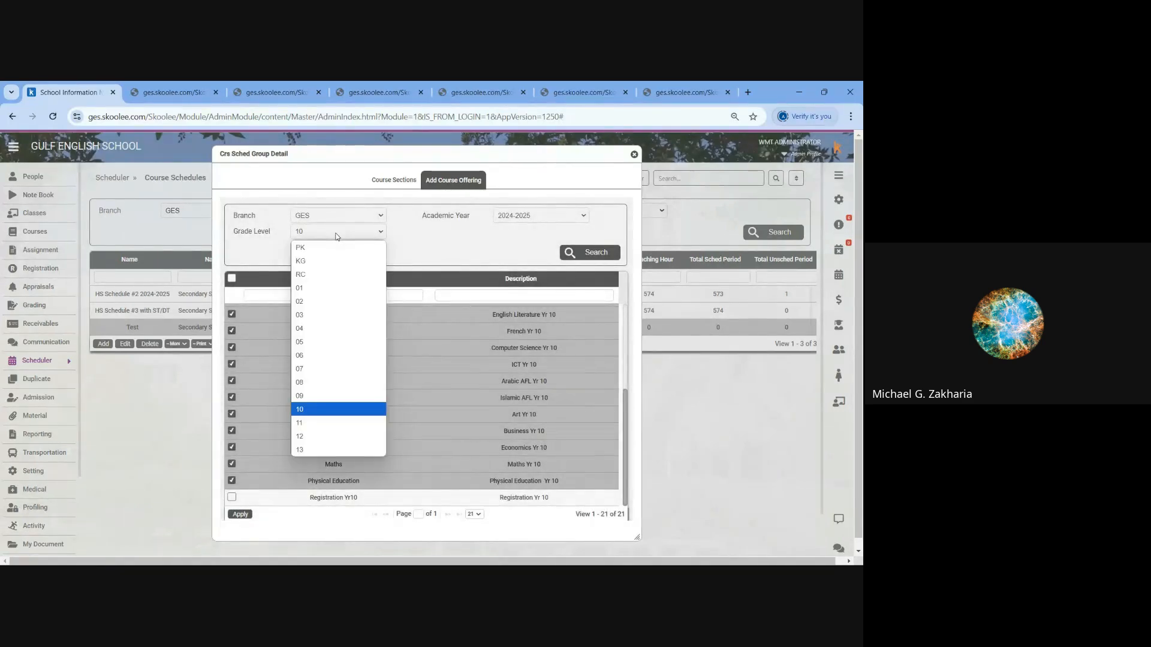
{"action": "left_click", "coordinate": [336, 236]}
{"action": "left_click", "coordinate": [337, 236]}
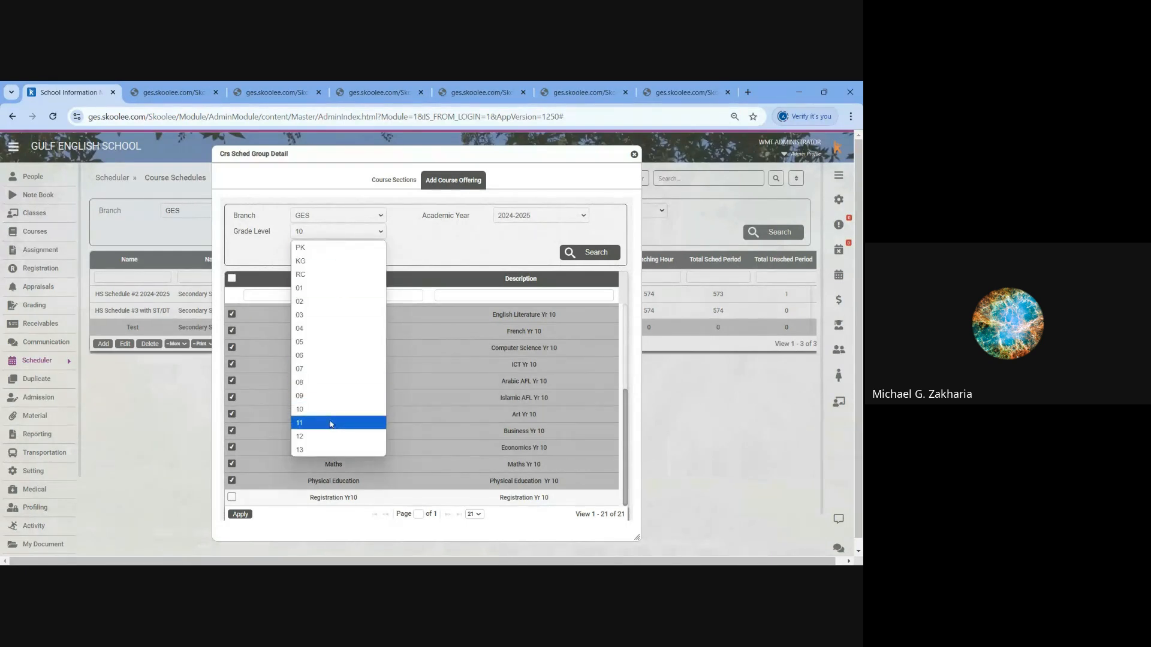
{"action": "left_click", "coordinate": [330, 423]}
{"action": "left_click", "coordinate": [590, 252]}
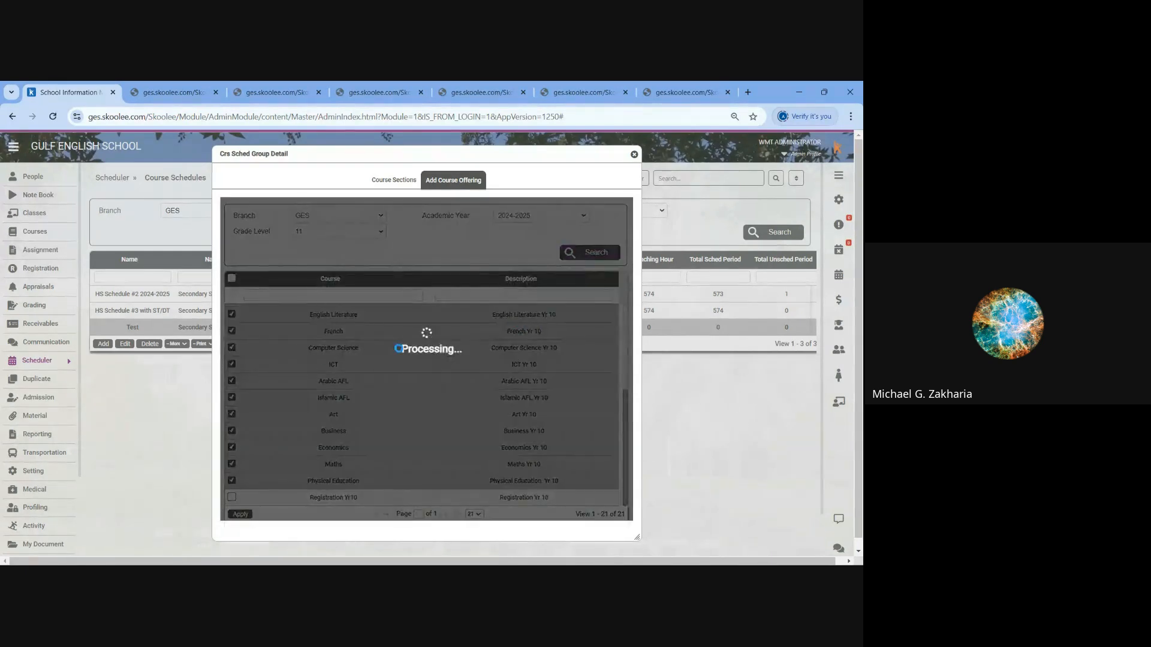
{"action": "left_click", "coordinate": [231, 278]}
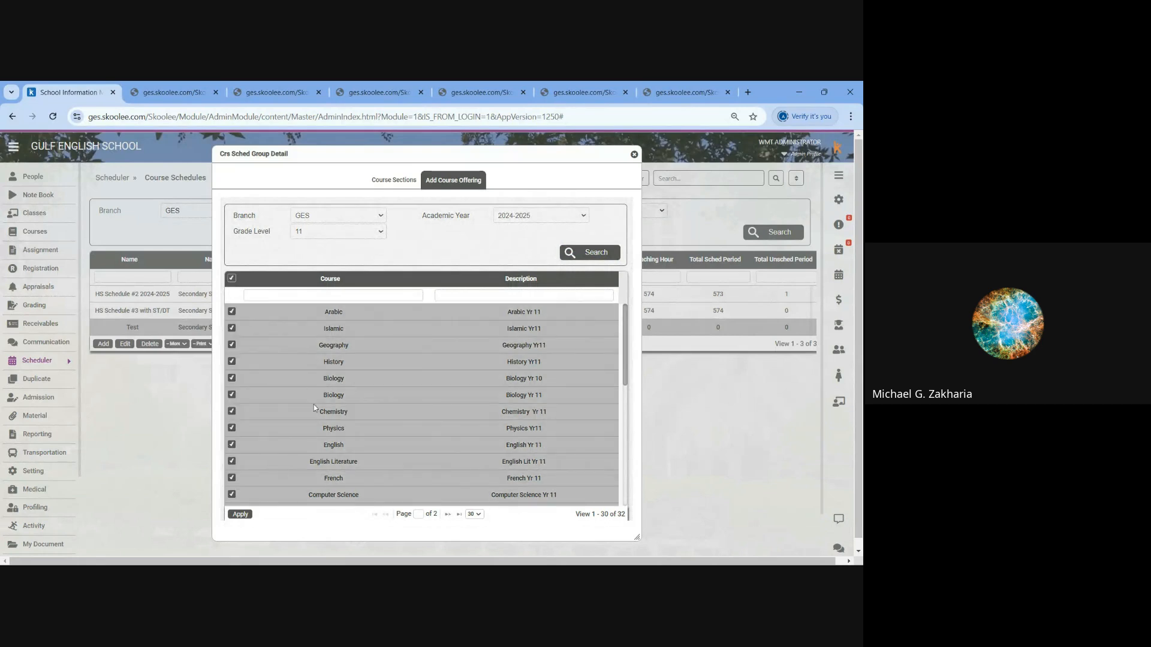
{"action": "scroll", "coordinate": [316, 414], "scroll_direction": "down", "scroll_amount": 5}
{"action": "scroll", "coordinate": [323, 463], "scroll_direction": "down", "scroll_amount": 2}
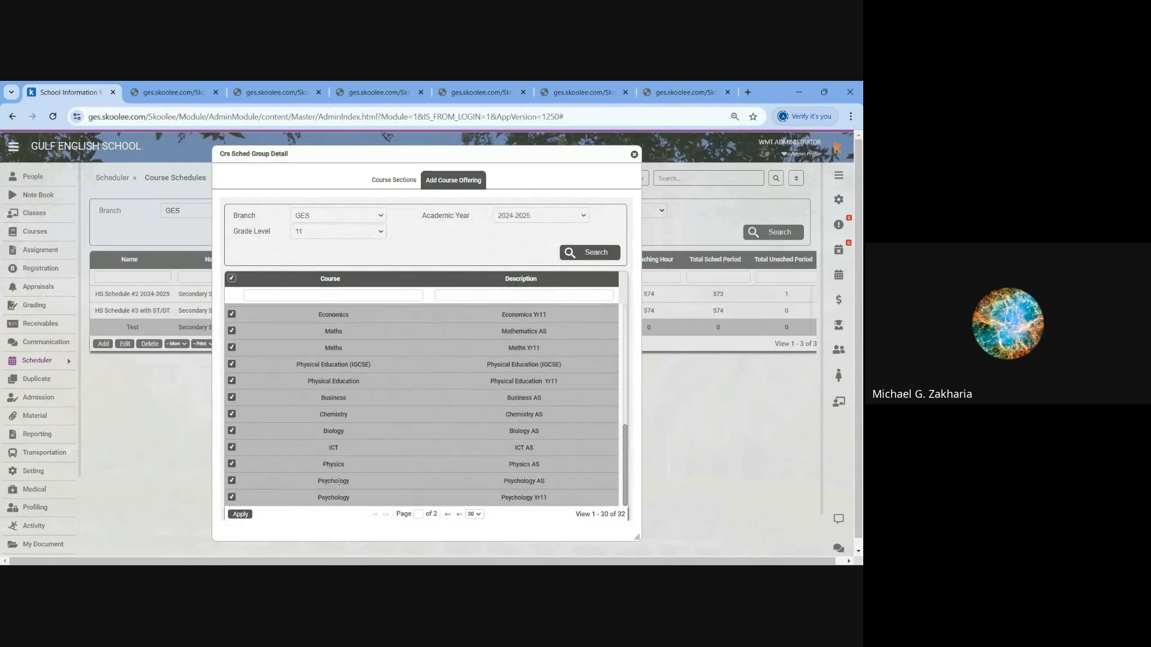
{"action": "scroll", "coordinate": [372, 432], "scroll_direction": "down", "scroll_amount": 1}
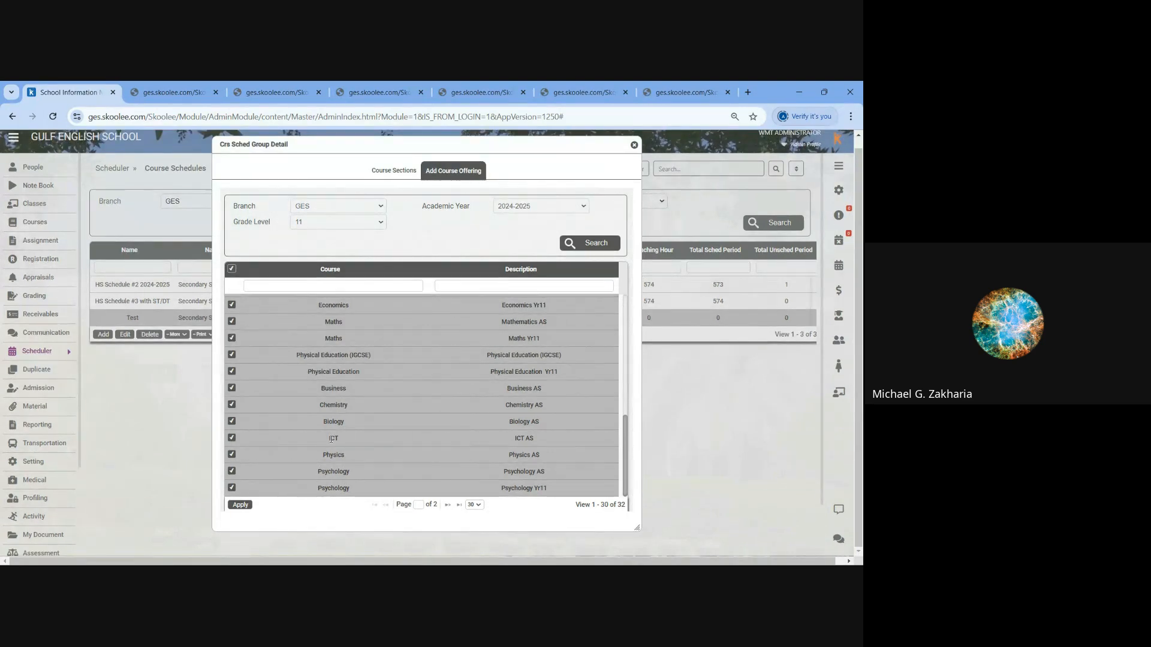
{"action": "scroll", "coordinate": [331, 444], "scroll_direction": "up", "scroll_amount": 5}
{"action": "scroll", "coordinate": [330, 443], "scroll_direction": "up", "scroll_amount": 1}
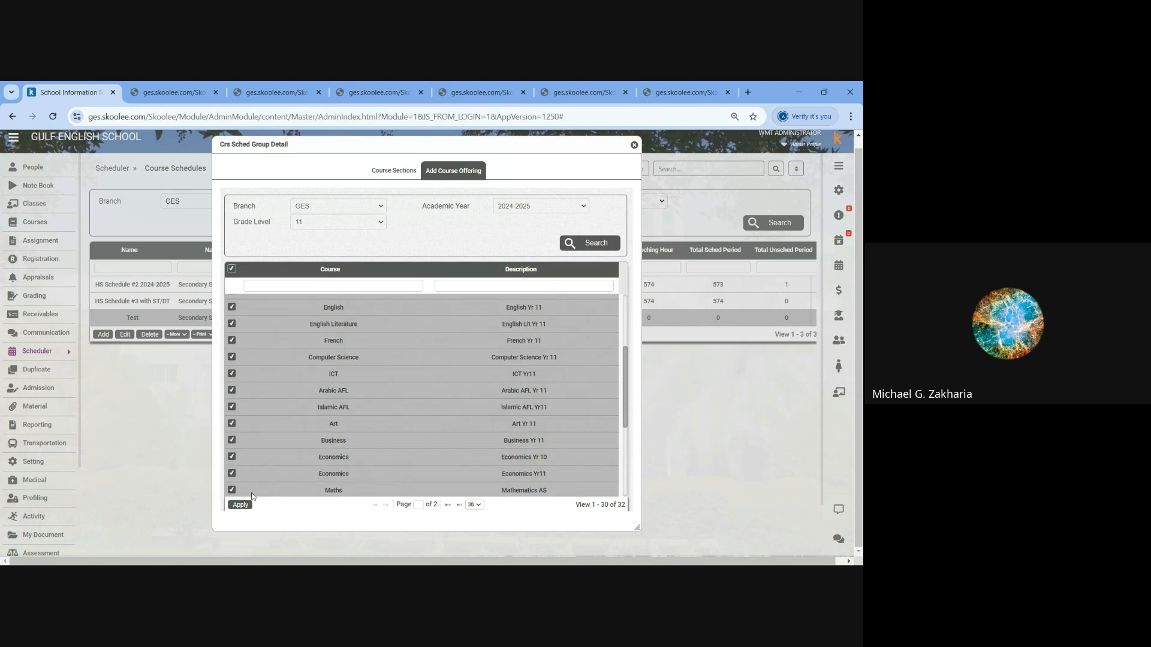
{"action": "left_click", "coordinate": [242, 505]}
- Remove the three course sections named # from the Test schedule's course sections
{"action": "left_click", "coordinate": [395, 171]}
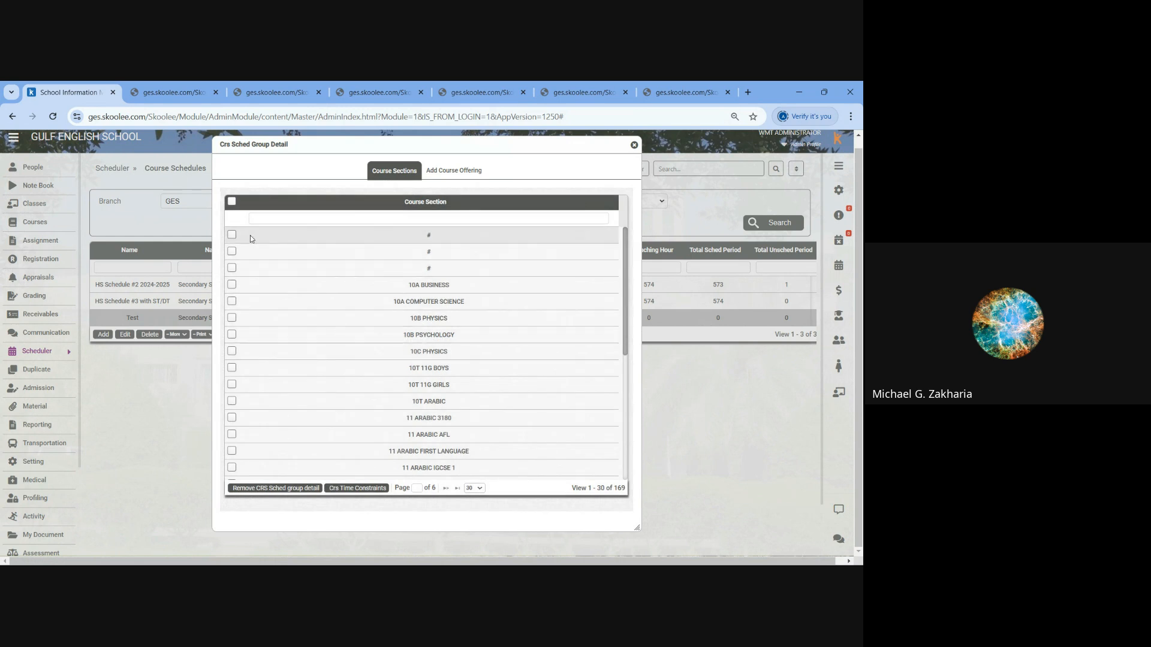
{"action": "left_click", "coordinate": [232, 239]}
{"action": "left_click", "coordinate": [232, 251]}
{"action": "left_click", "coordinate": [232, 267]}
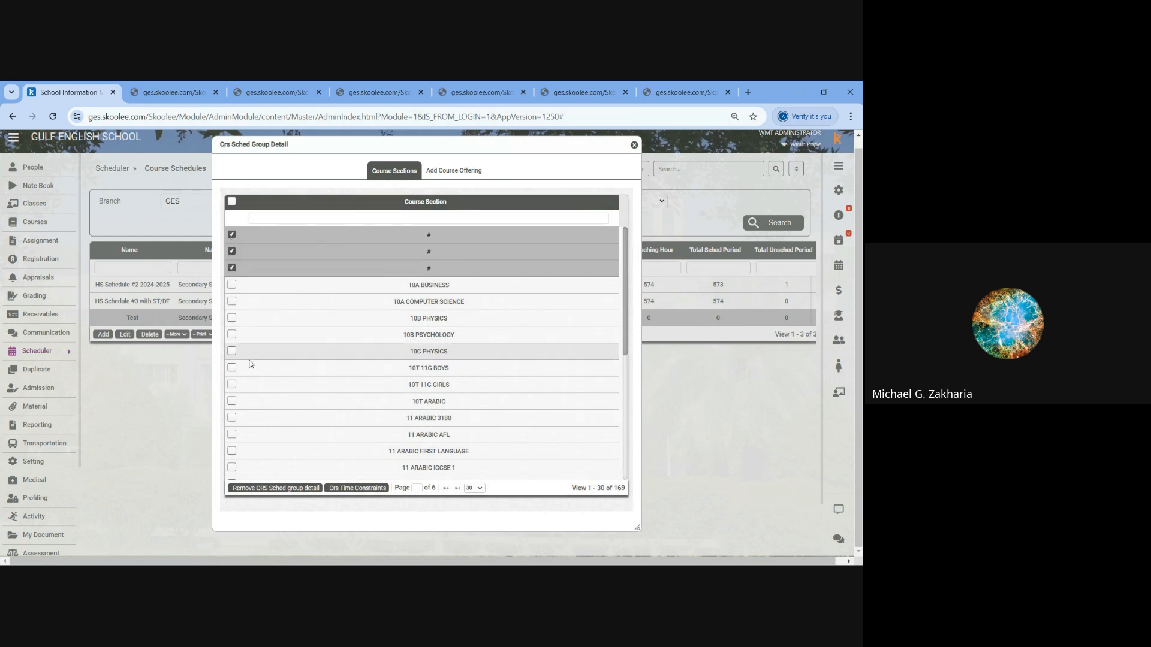
{"action": "left_click", "coordinate": [268, 489]}
{"action": "left_click", "coordinate": [475, 190]}
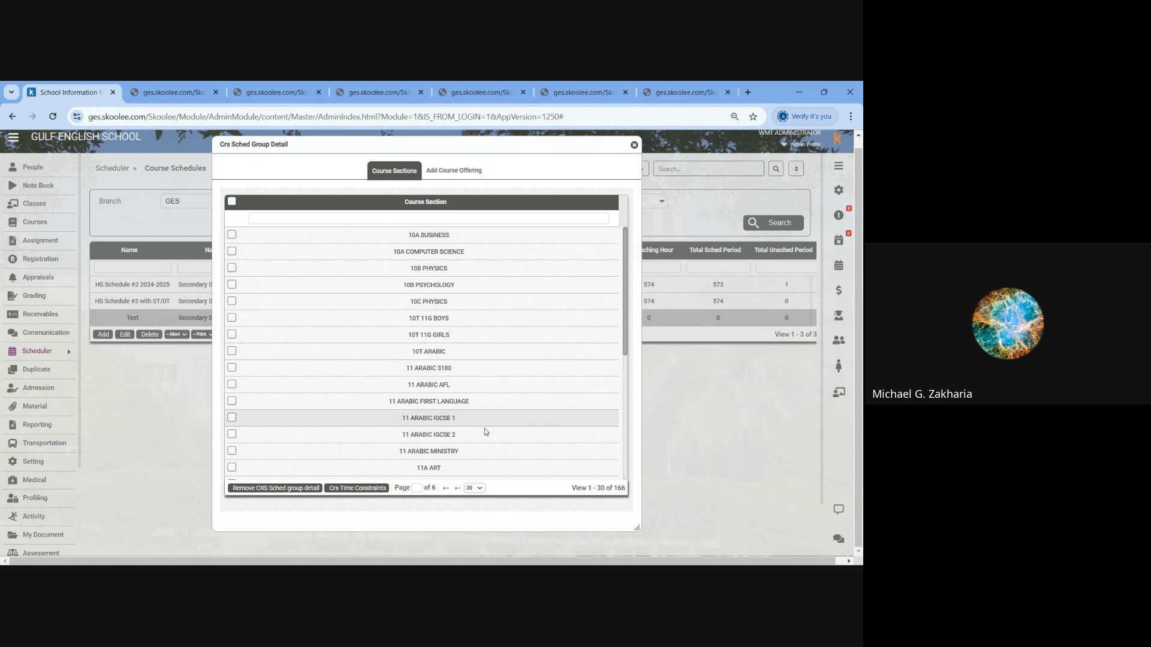
- With all course sections listed on one page, remove the six named X from the Test schedule and close its details
{"action": "left_click", "coordinate": [475, 488]}
{"action": "left_click", "coordinate": [483, 557]}
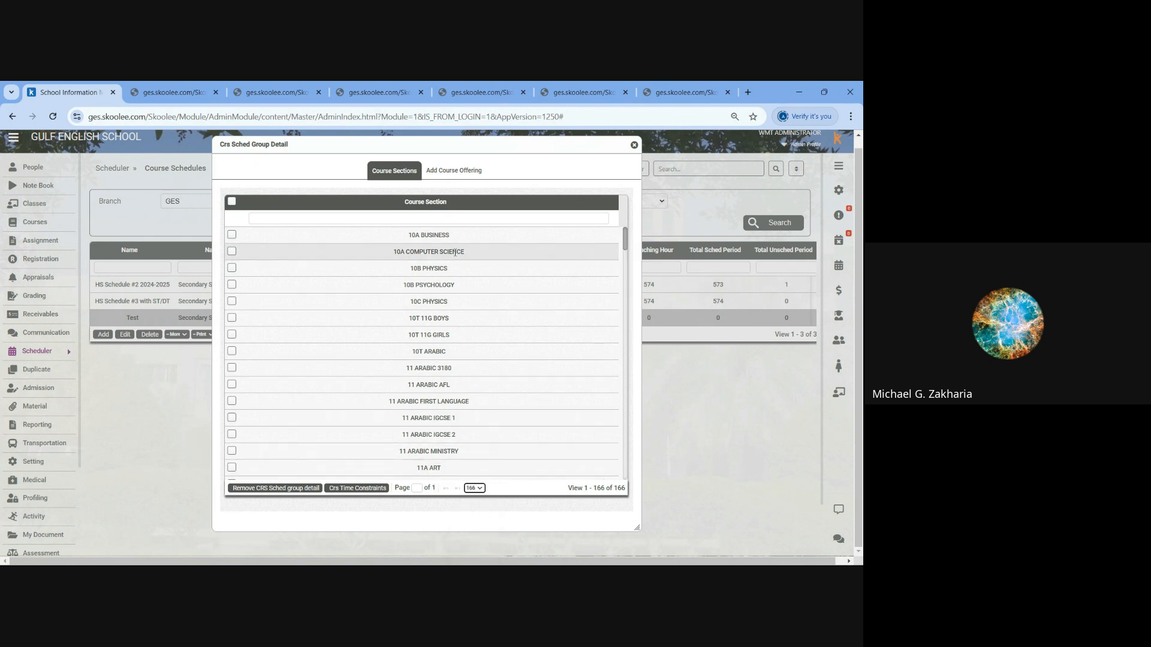
{"action": "left_click", "coordinate": [428, 208]}
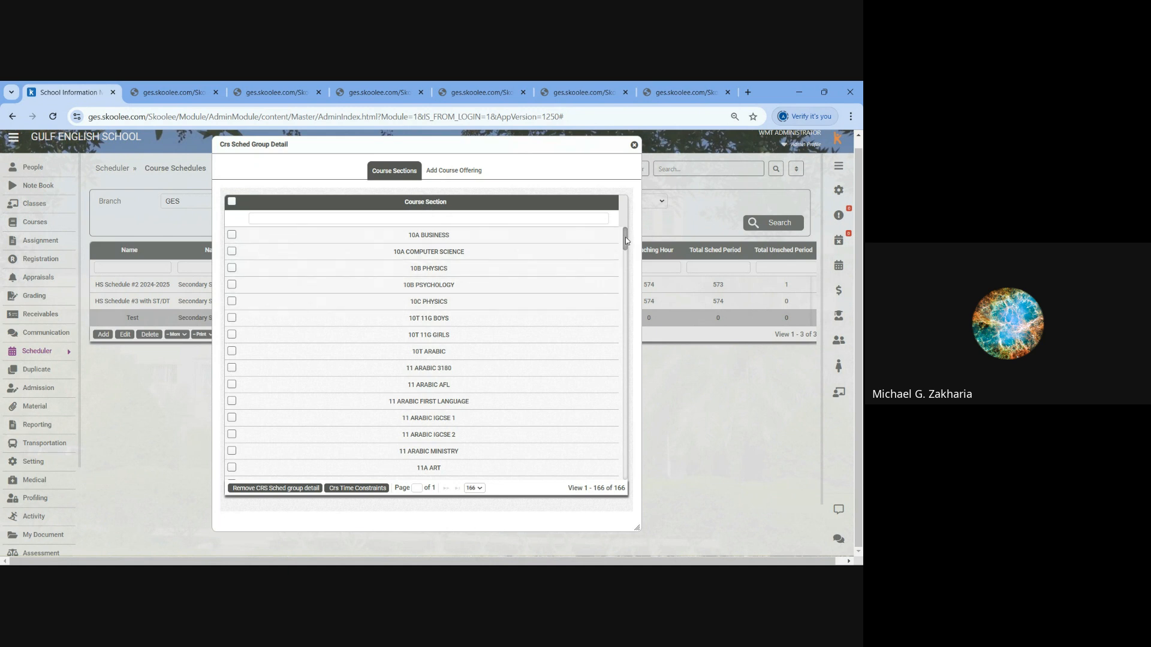
{"action": "left_click_drag", "start_coordinate": [624, 239], "coordinate": [642, 476]}
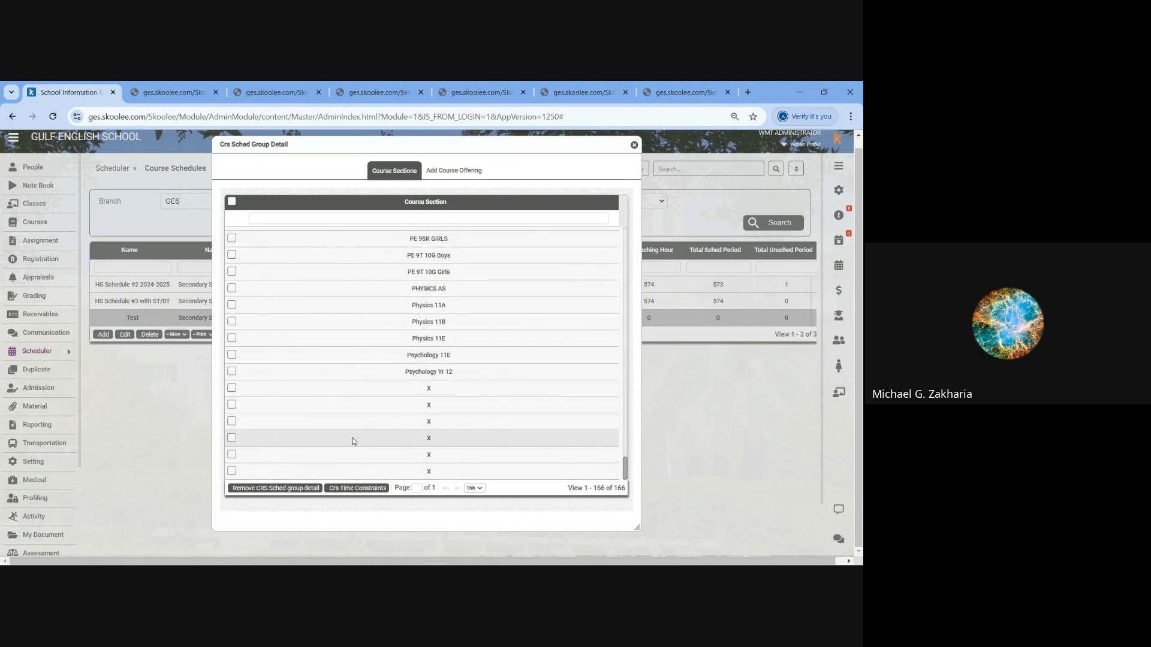
{"action": "left_click", "coordinate": [233, 389]}
{"action": "left_click", "coordinate": [233, 404]}
{"action": "left_click", "coordinate": [233, 422]}
{"action": "left_click", "coordinate": [233, 438]}
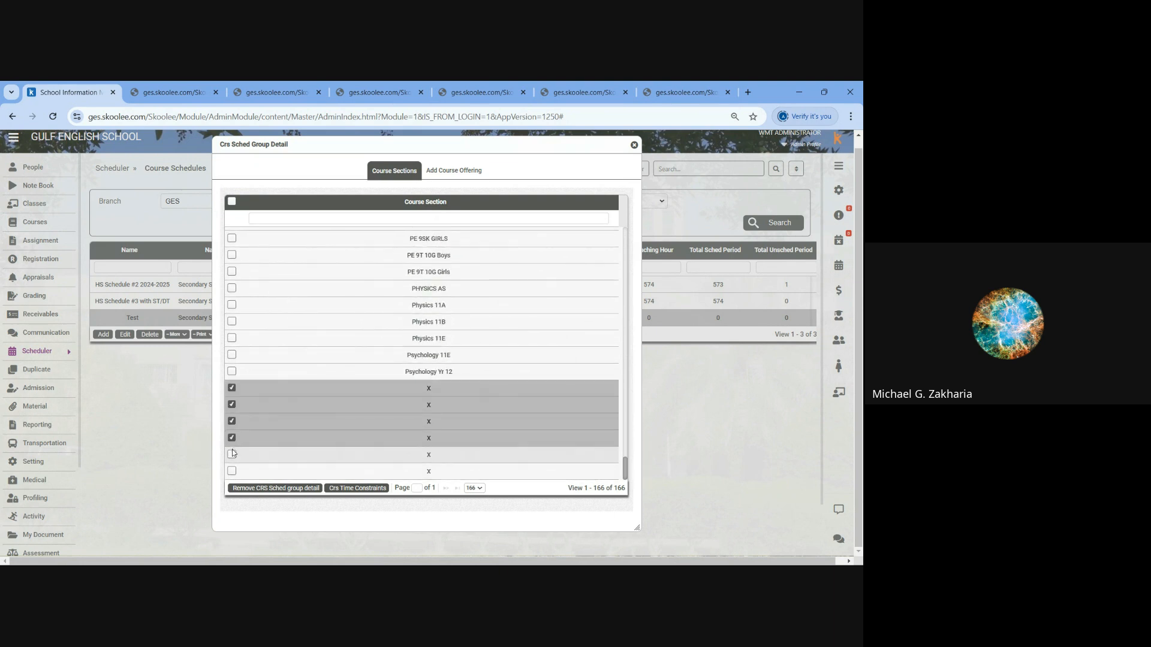
{"action": "left_click", "coordinate": [233, 455]}
{"action": "left_click", "coordinate": [232, 473]}
{"action": "left_click", "coordinate": [255, 488]}
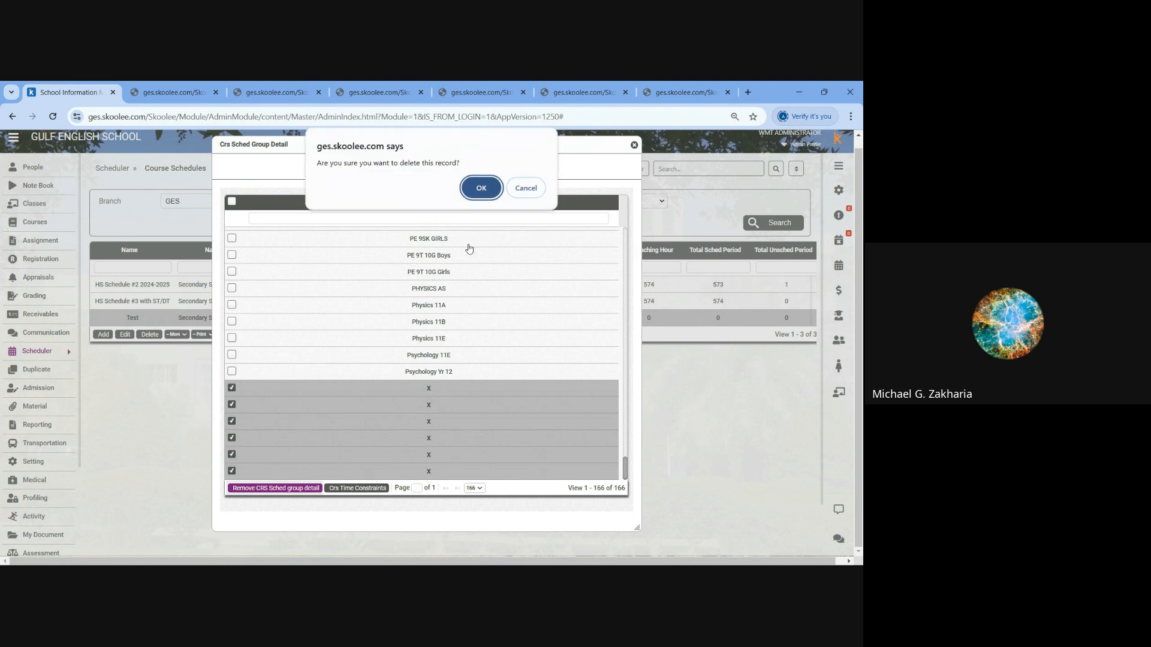
{"action": "left_click", "coordinate": [481, 187]}
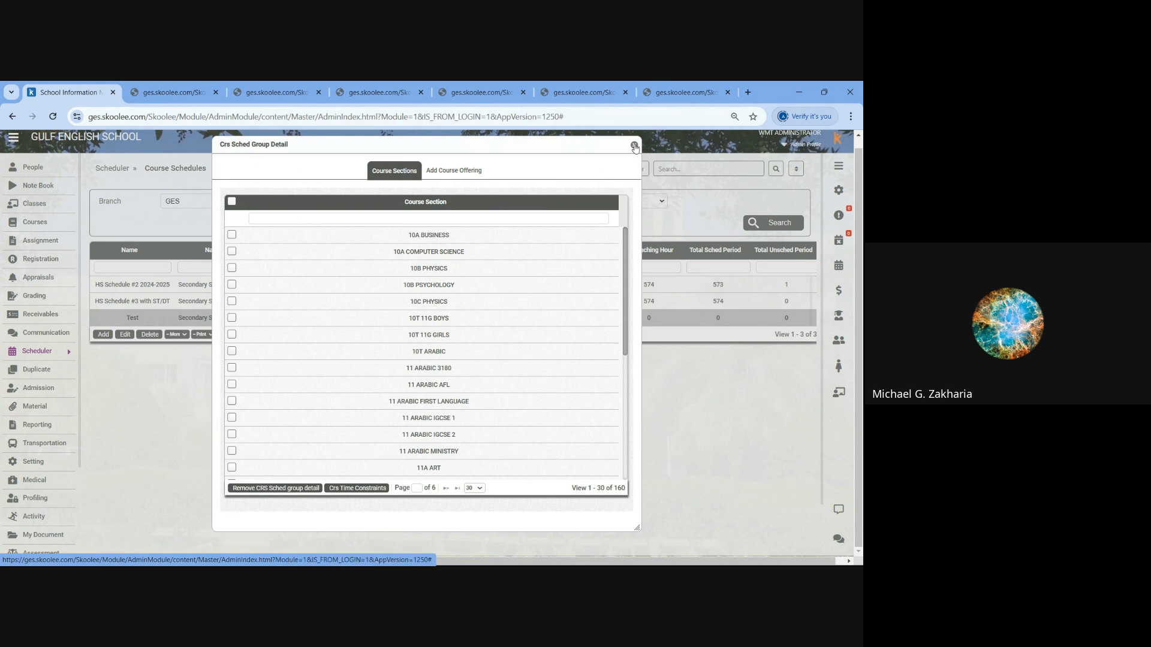
{"action": "left_click", "coordinate": [635, 146]}
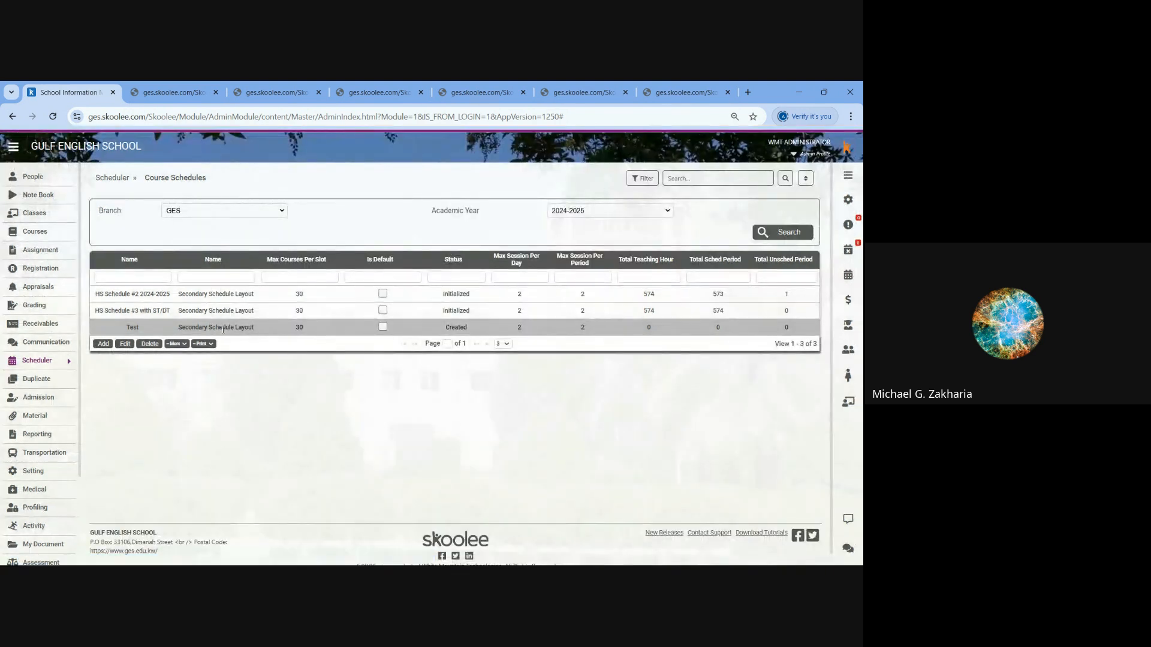
- View the Course Schedule Grouping in the CRS Schedule of the Test schedule, and close both windows
{"action": "left_click", "coordinate": [176, 344]}
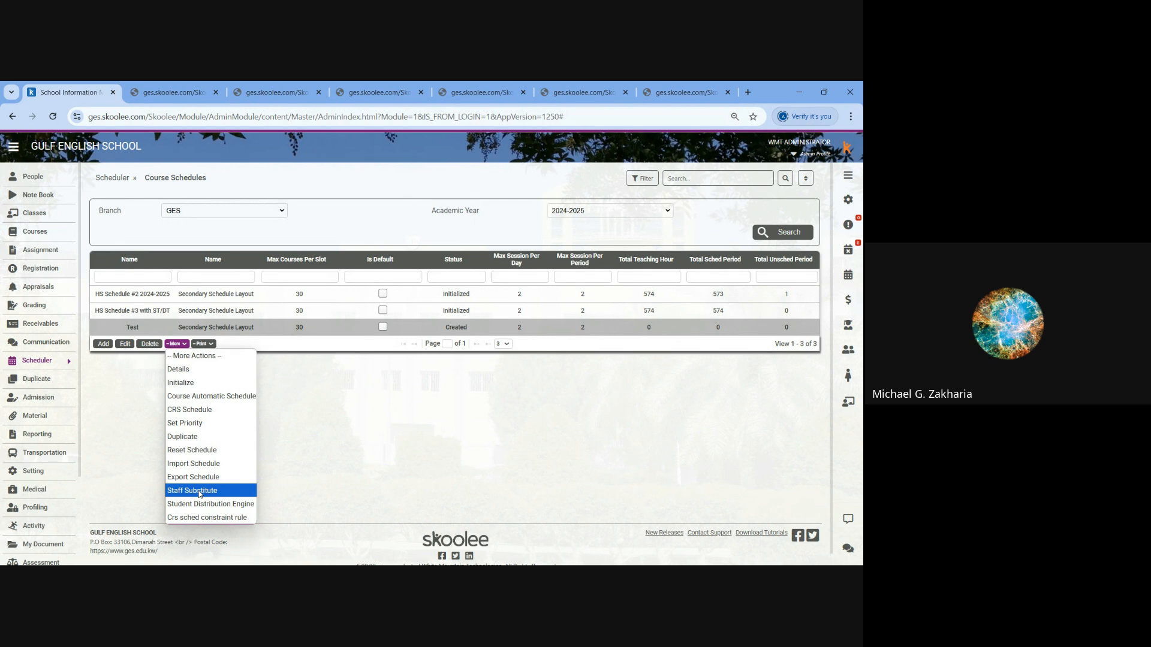
{"action": "left_click", "coordinate": [206, 410]}
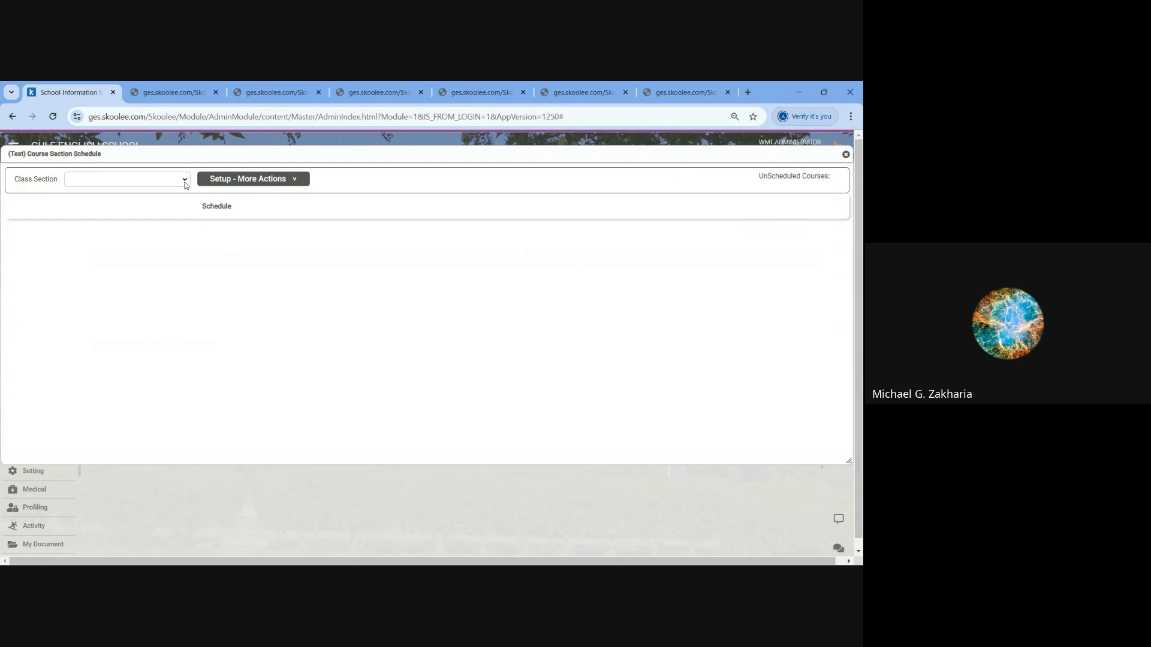
{"action": "left_click", "coordinate": [244, 180]}
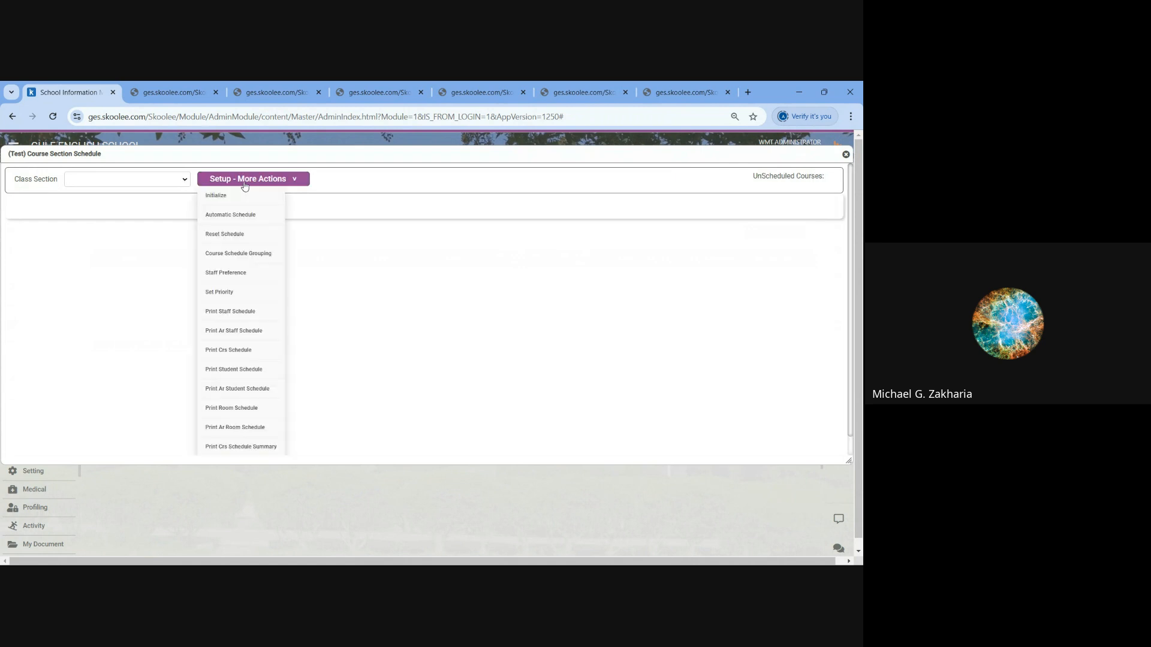
{"action": "left_click", "coordinate": [246, 256]}
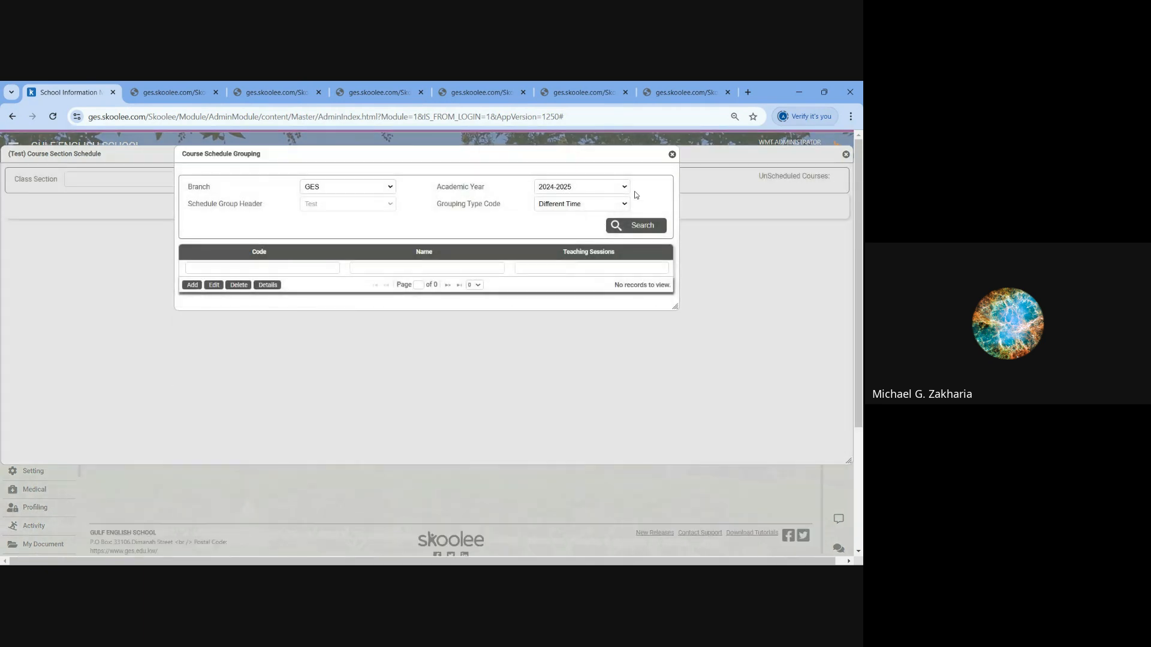
{"action": "left_click", "coordinate": [672, 154]}
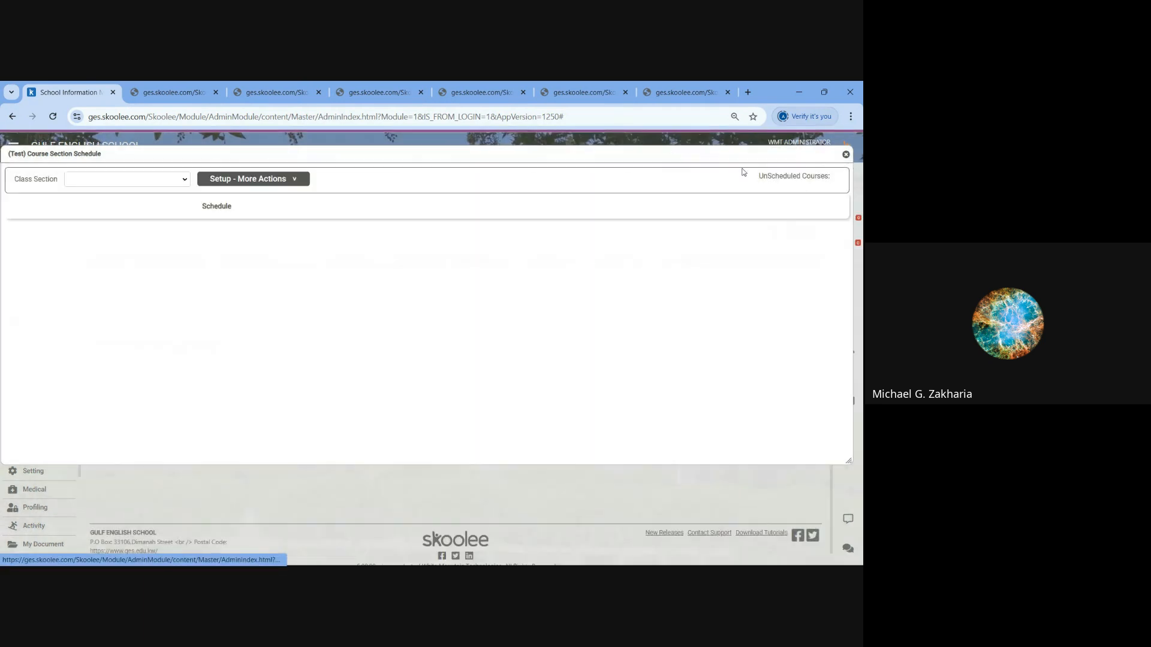
{"action": "left_click", "coordinate": [846, 155]}
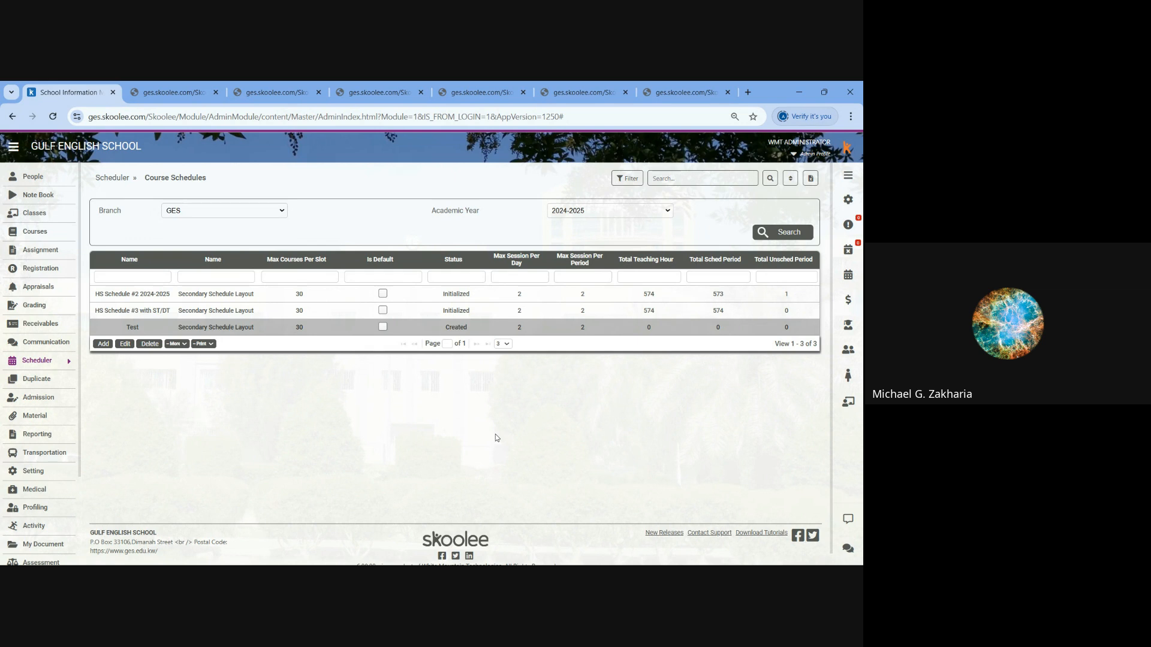
{"action": "left_click", "coordinate": [178, 316]}
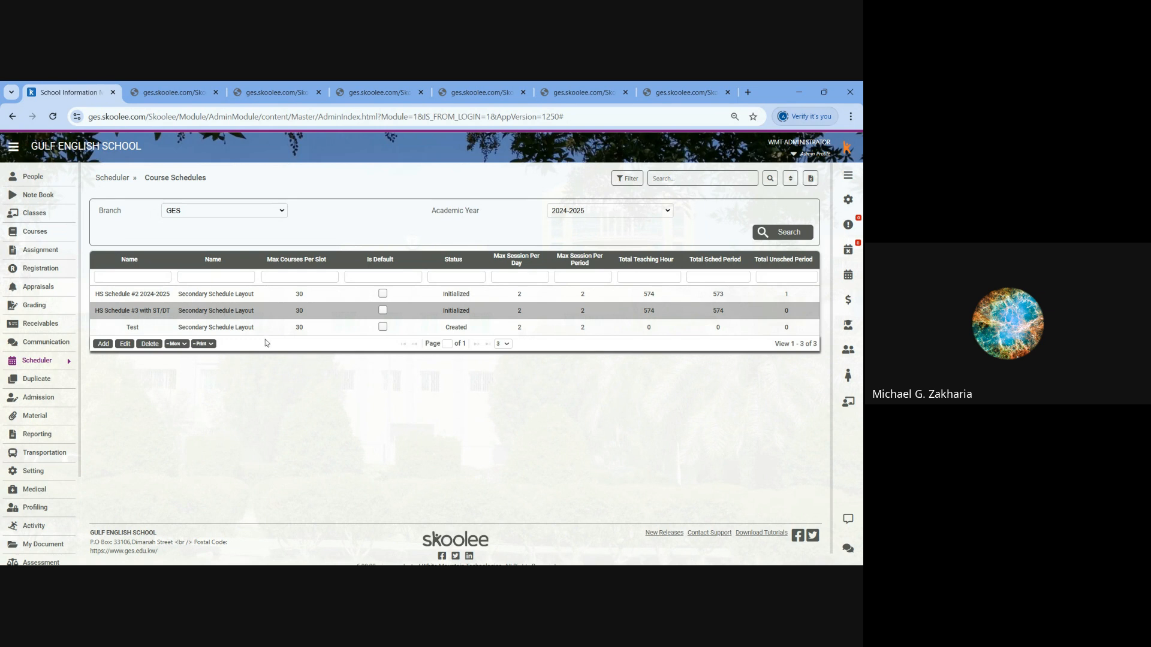
{"action": "left_click", "coordinate": [237, 329]}
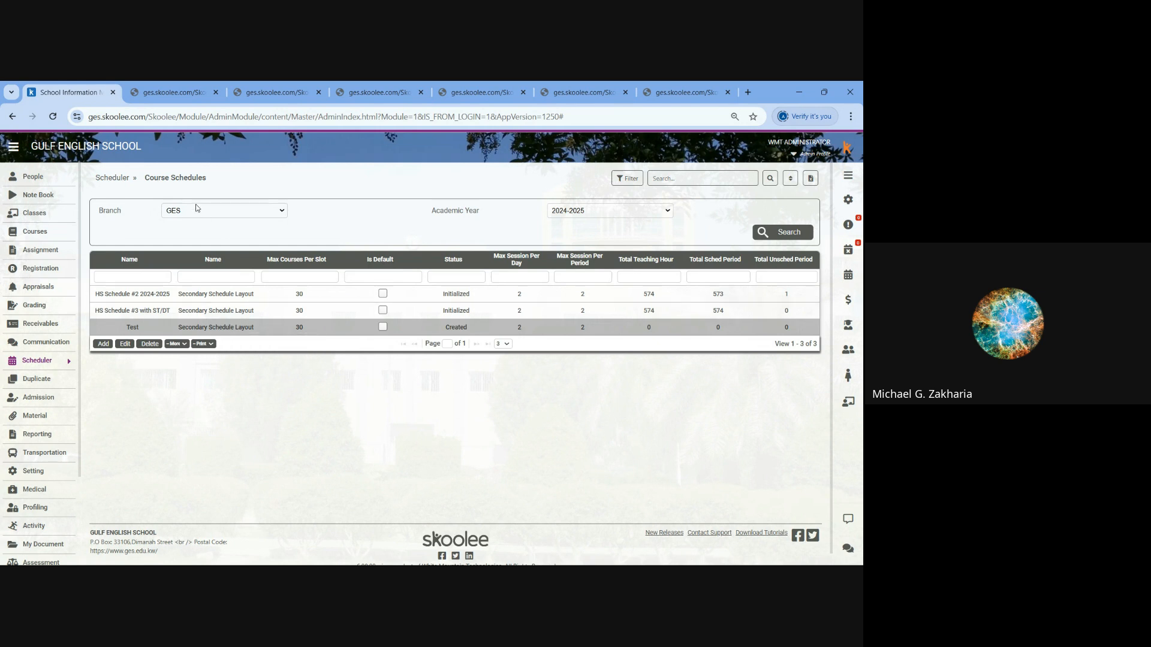
- Open the CS Schedule of the Primary Schd #1 domain schedule
{"action": "left_click", "coordinate": [121, 181]}
{"action": "left_click", "coordinate": [323, 223]}
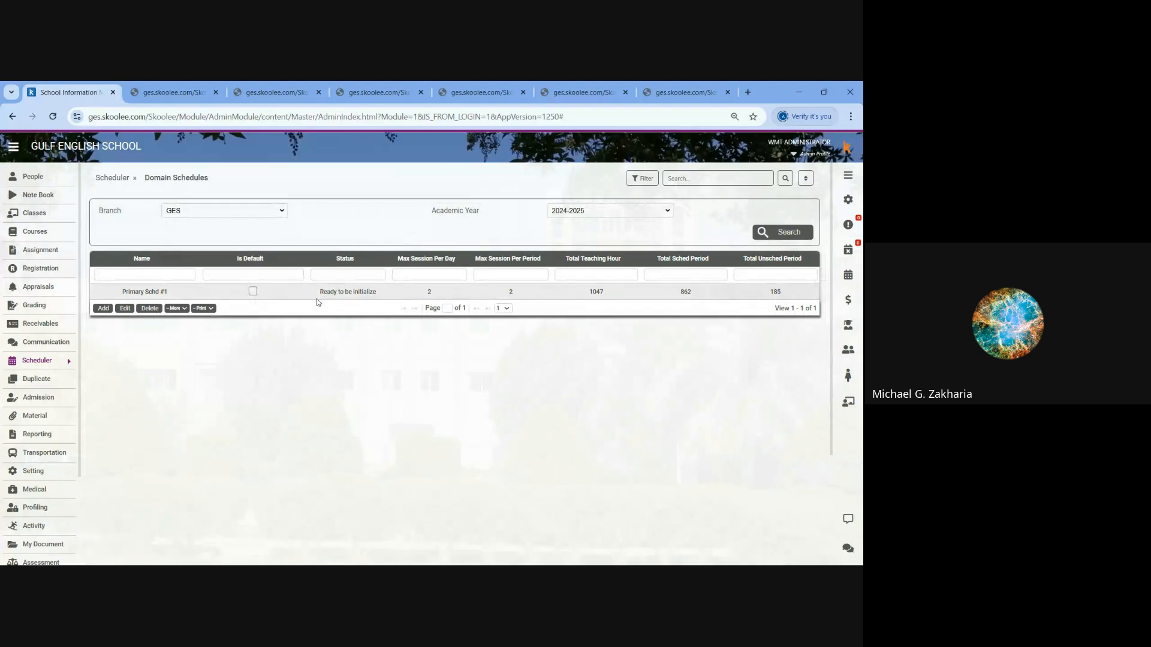
{"action": "left_click", "coordinate": [147, 292]}
{"action": "left_click", "coordinate": [176, 309]}
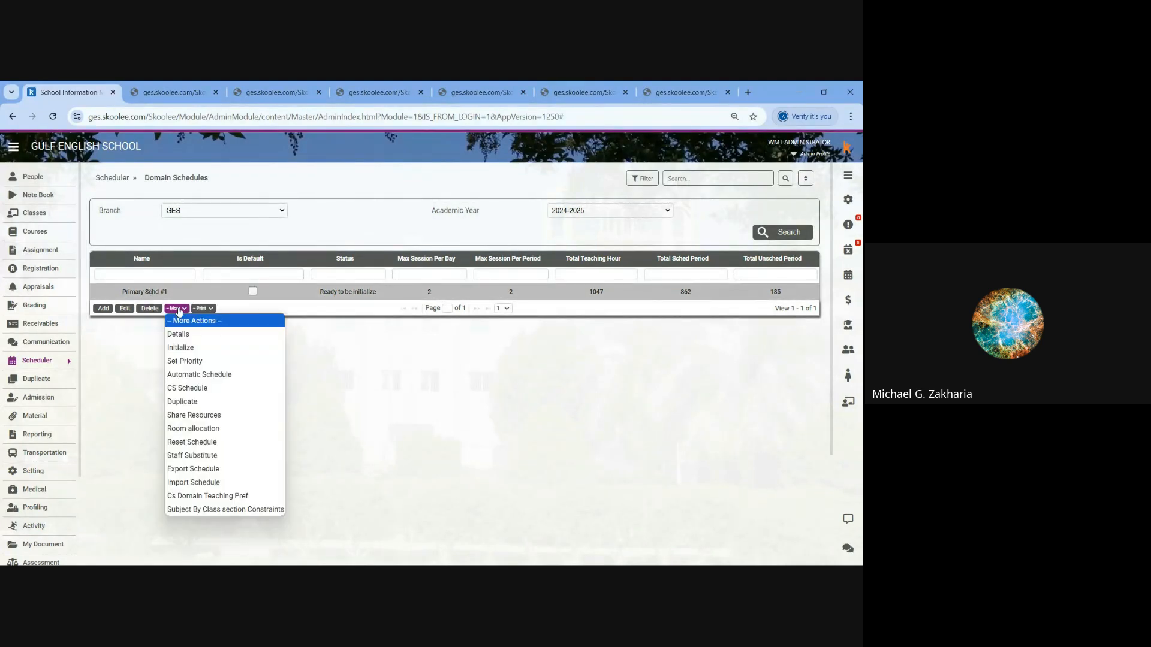
{"action": "left_click", "coordinate": [183, 388]}
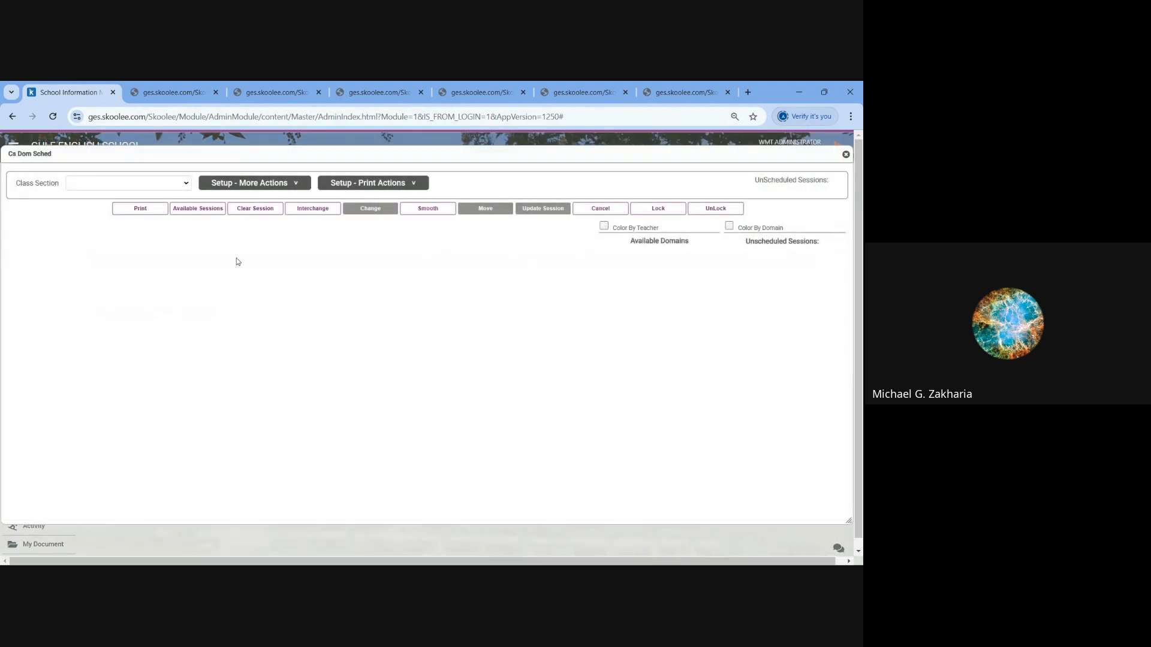
- Show the timetable of class section YEAR.4 V and preview it coloured by domain before removing the colouring
{"action": "left_click", "coordinate": [131, 183]}
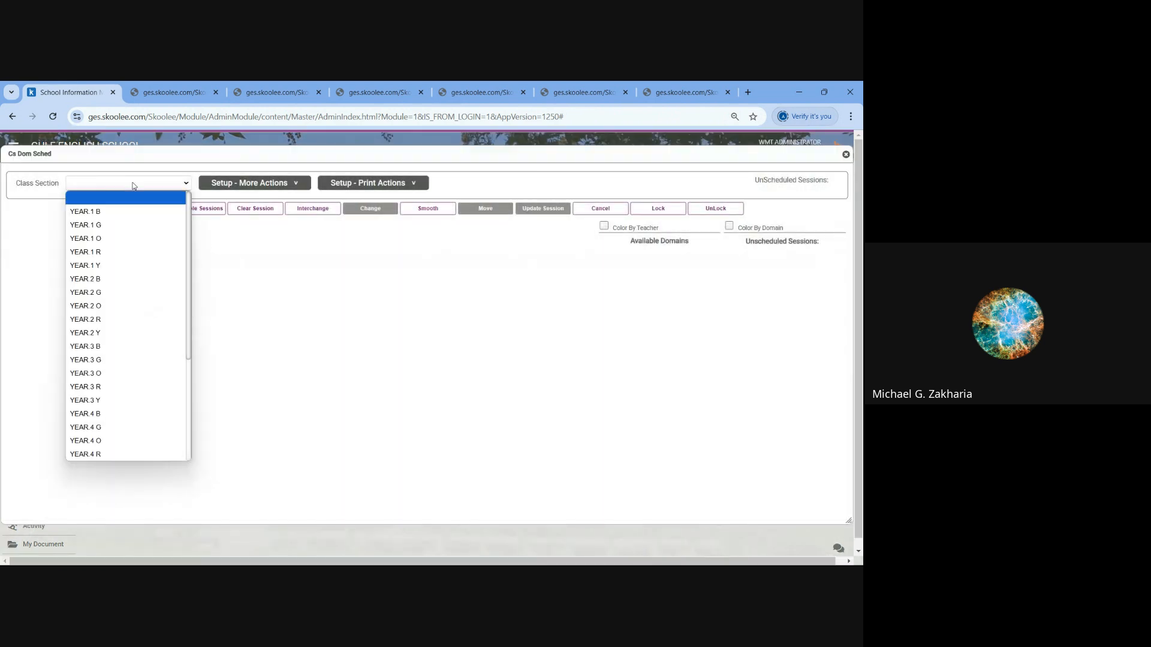
{"action": "scroll", "coordinate": [108, 347], "scroll_direction": "down", "scroll_amount": 5}
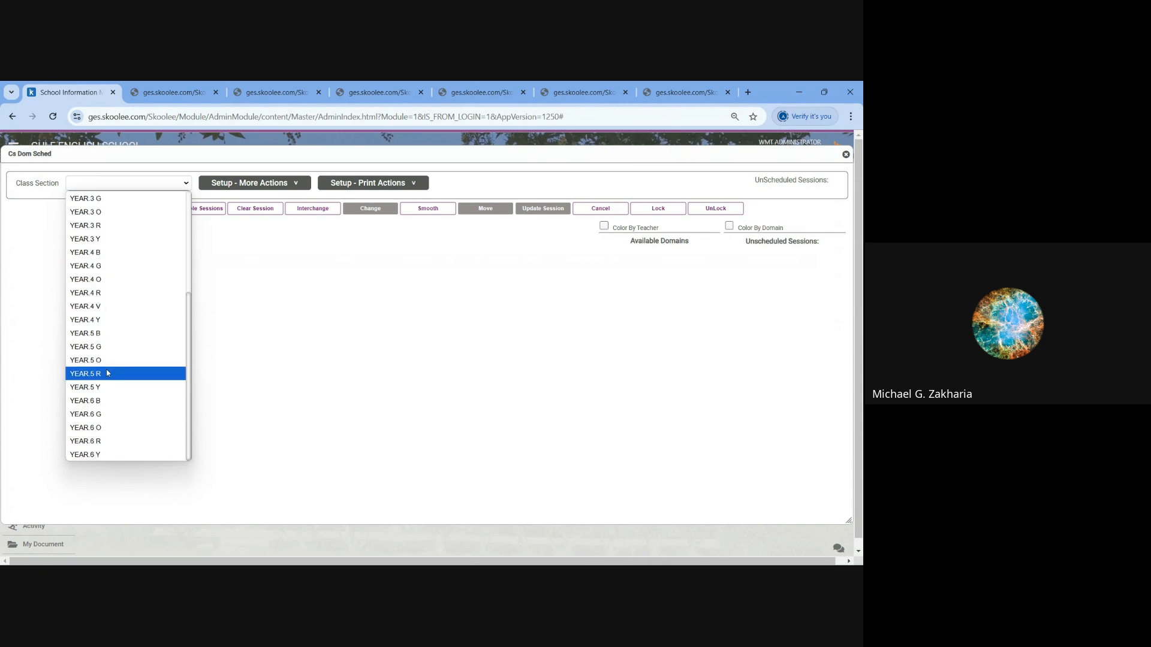
{"action": "left_click", "coordinate": [94, 304]}
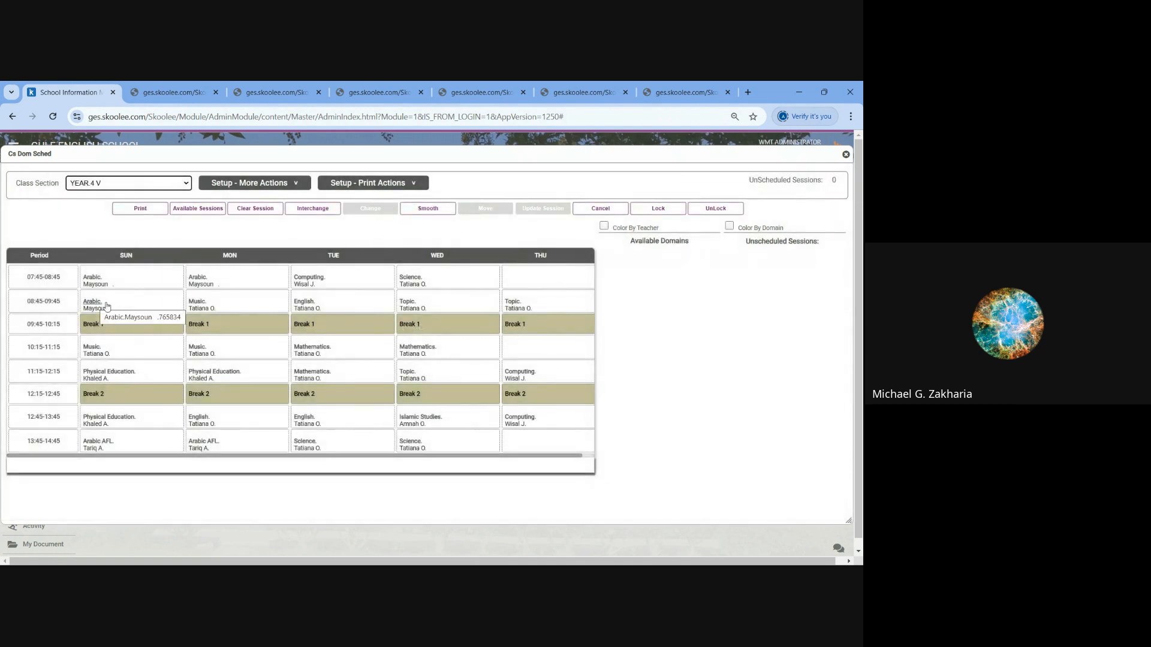
{"action": "left_click", "coordinate": [730, 228]}
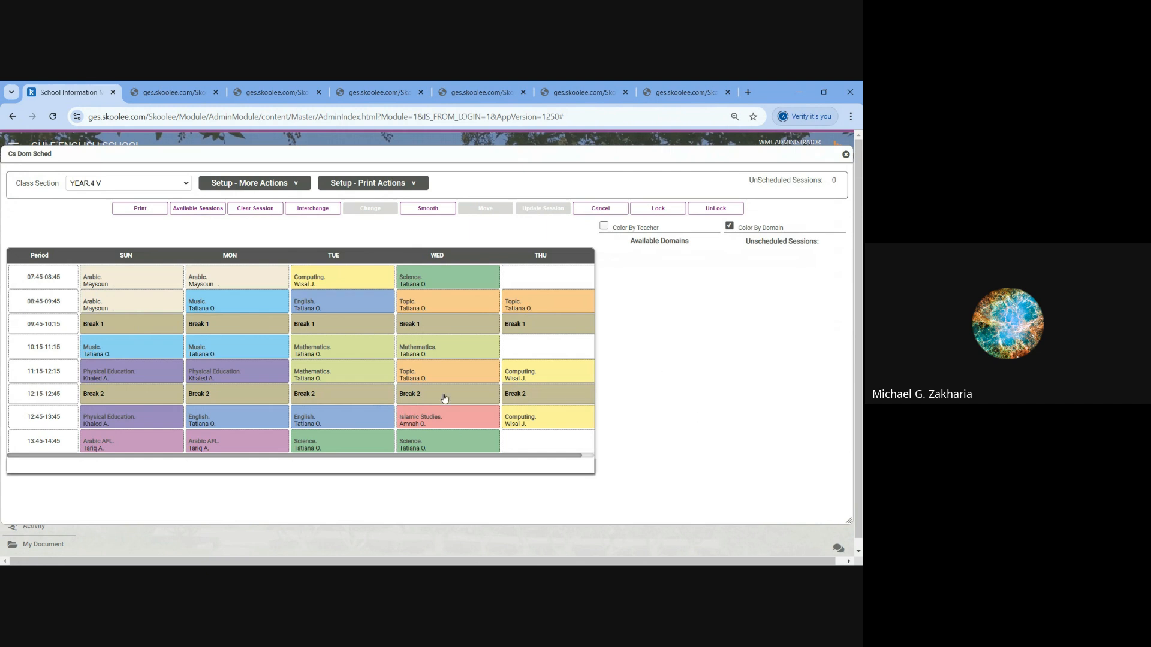
{"action": "left_click", "coordinate": [729, 226]}
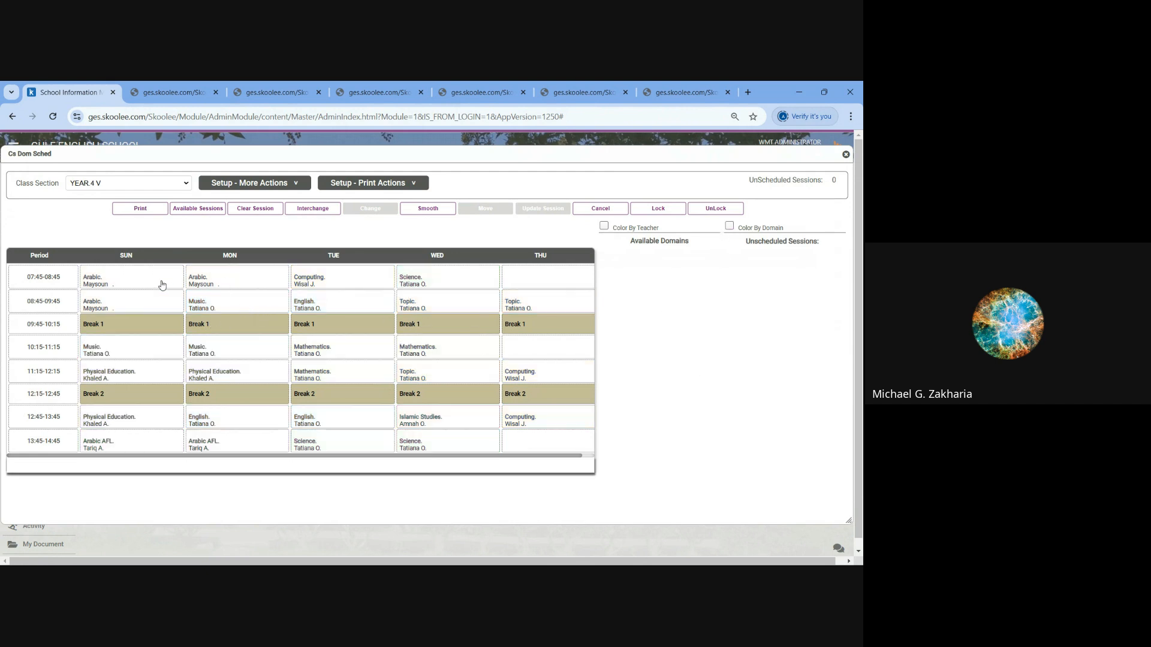
- Use Smooth to move the Sunday 08:45 Arabic session to Thursday 08:45 and the Topic session there to Thursday 07:45
{"action": "left_click", "coordinate": [136, 307]}
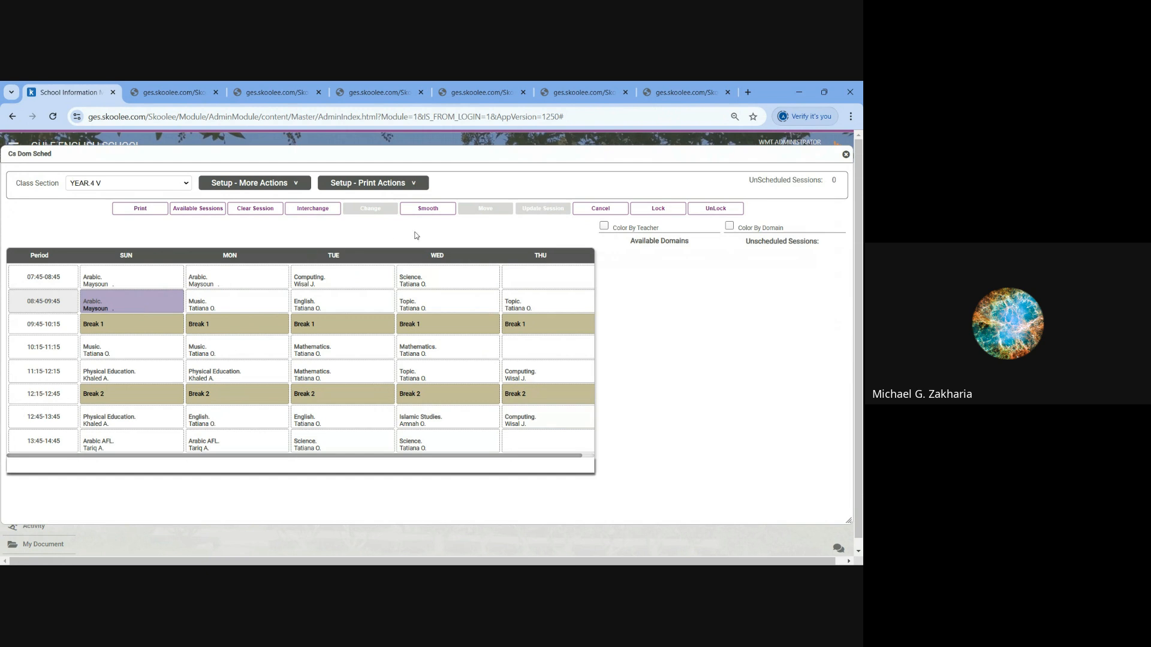
{"action": "left_click", "coordinate": [428, 209]}
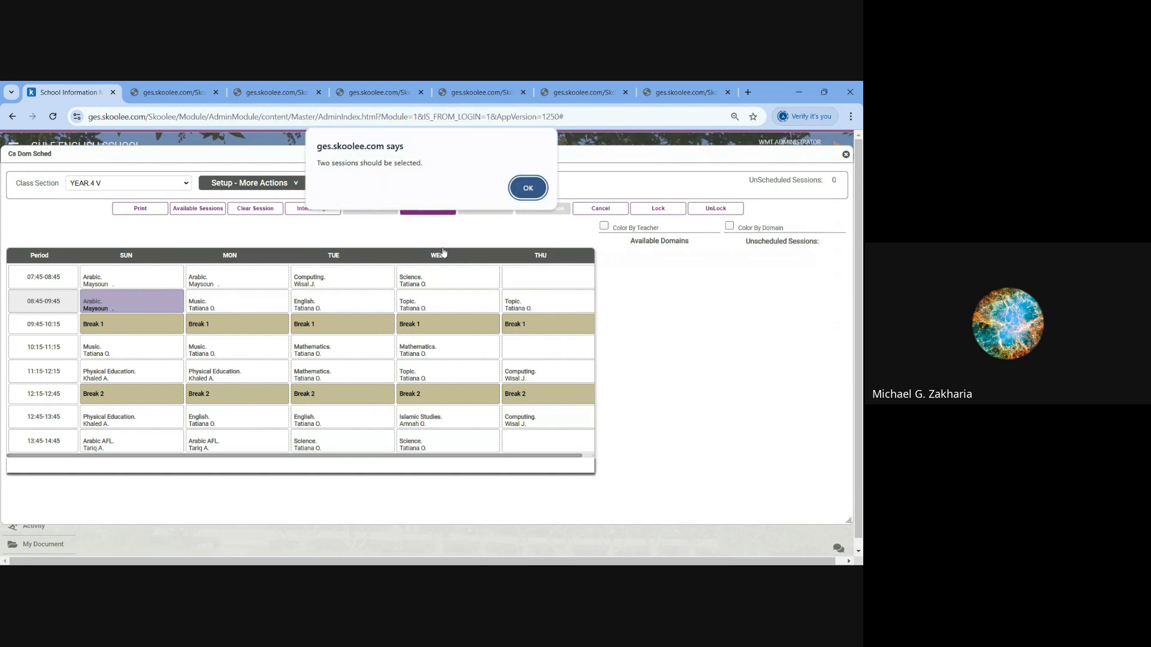
{"action": "left_click", "coordinate": [528, 188]}
{"action": "left_click", "coordinate": [540, 283]}
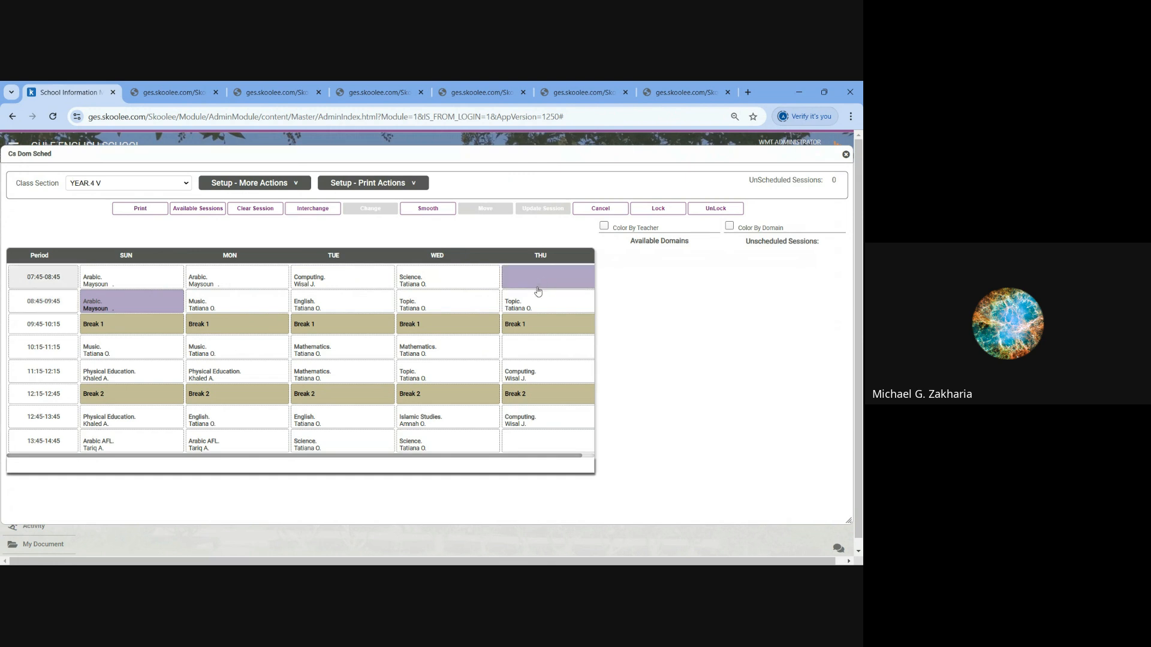
{"action": "left_click", "coordinate": [428, 209]}
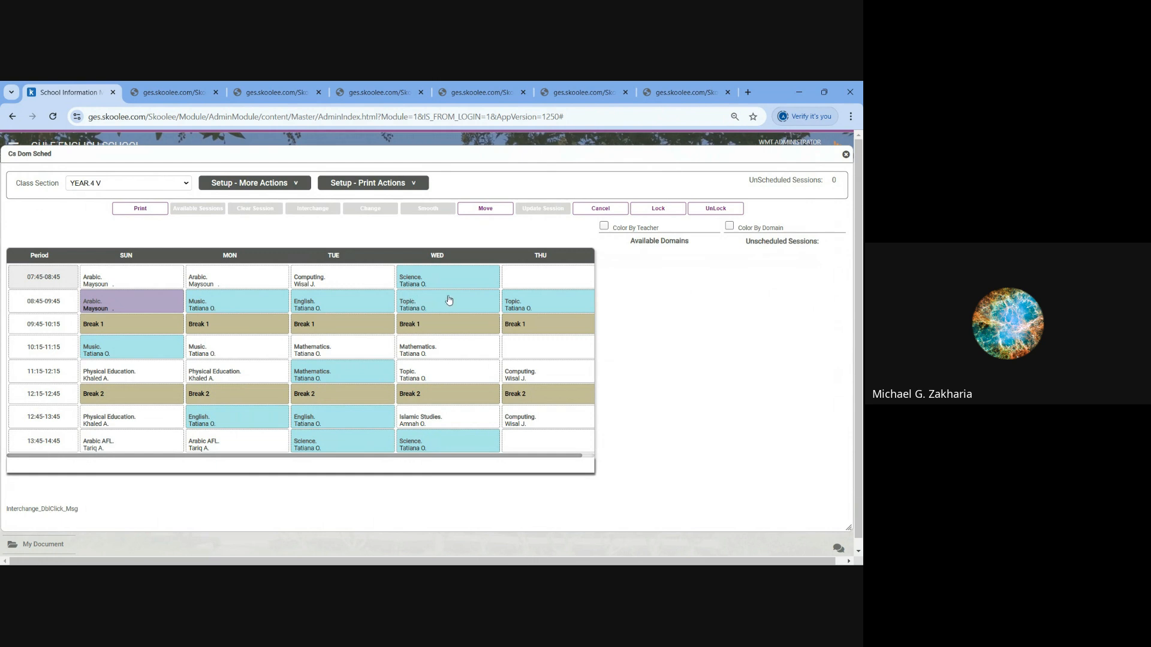
{"action": "left_click", "coordinate": [543, 308]}
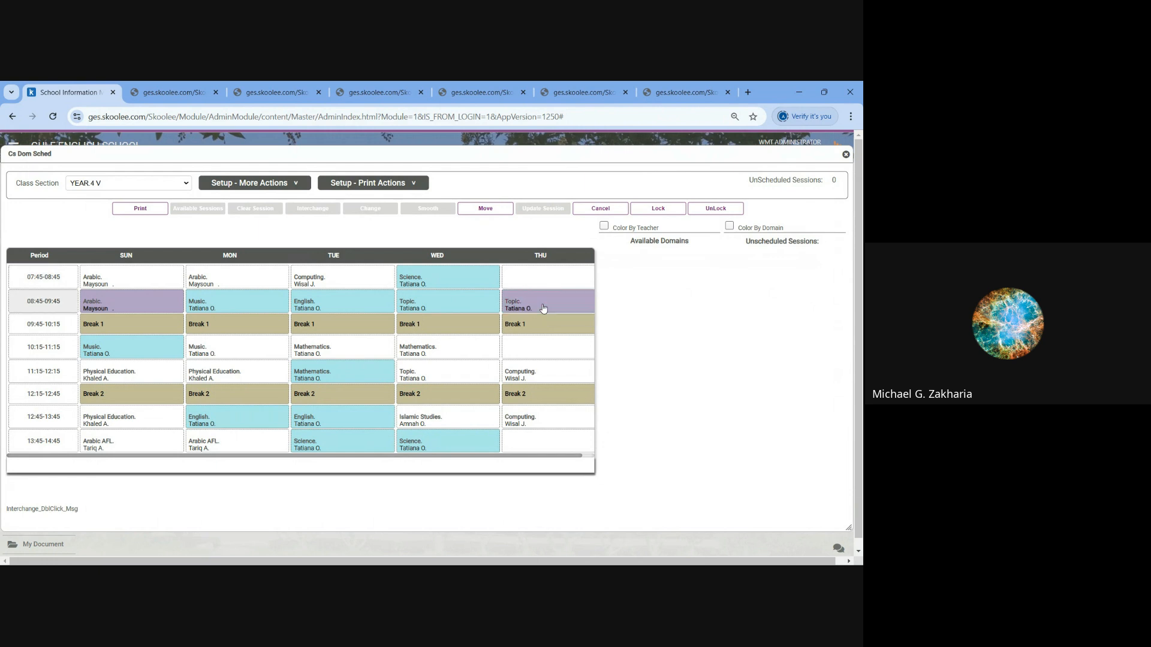
{"action": "left_click", "coordinate": [483, 208]}
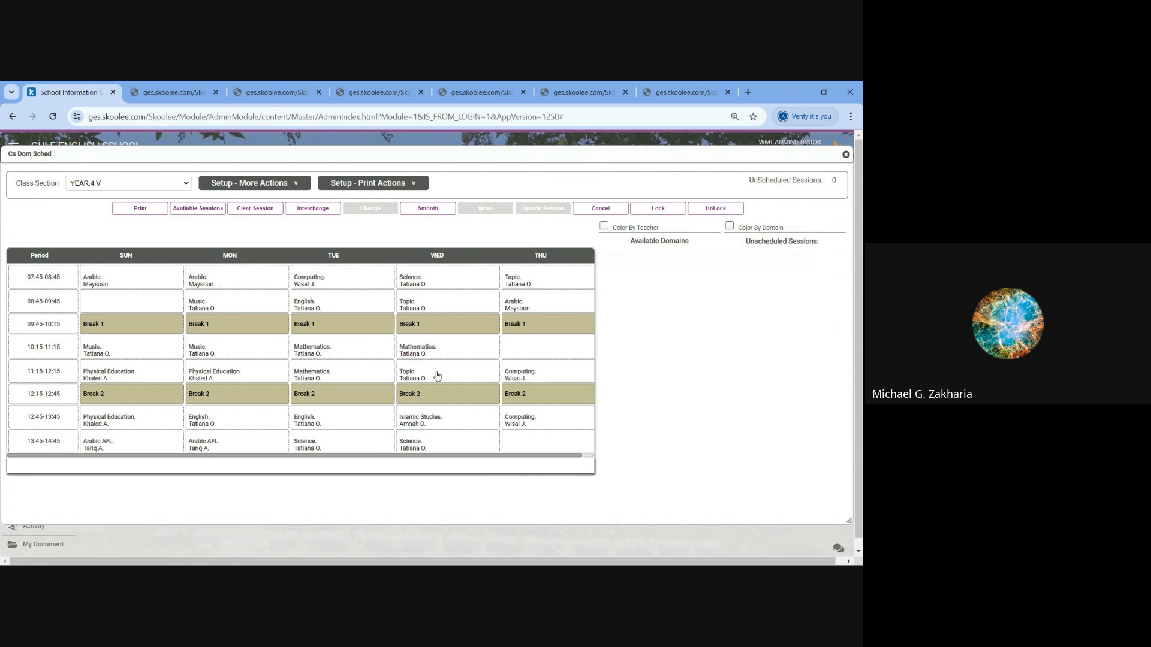
- Interchange the Wednesday 10:15 Mathematics session with the Sunday 12:45 Physical Education session
{"action": "left_click", "coordinate": [450, 350]}
{"action": "left_click", "coordinate": [313, 210]}
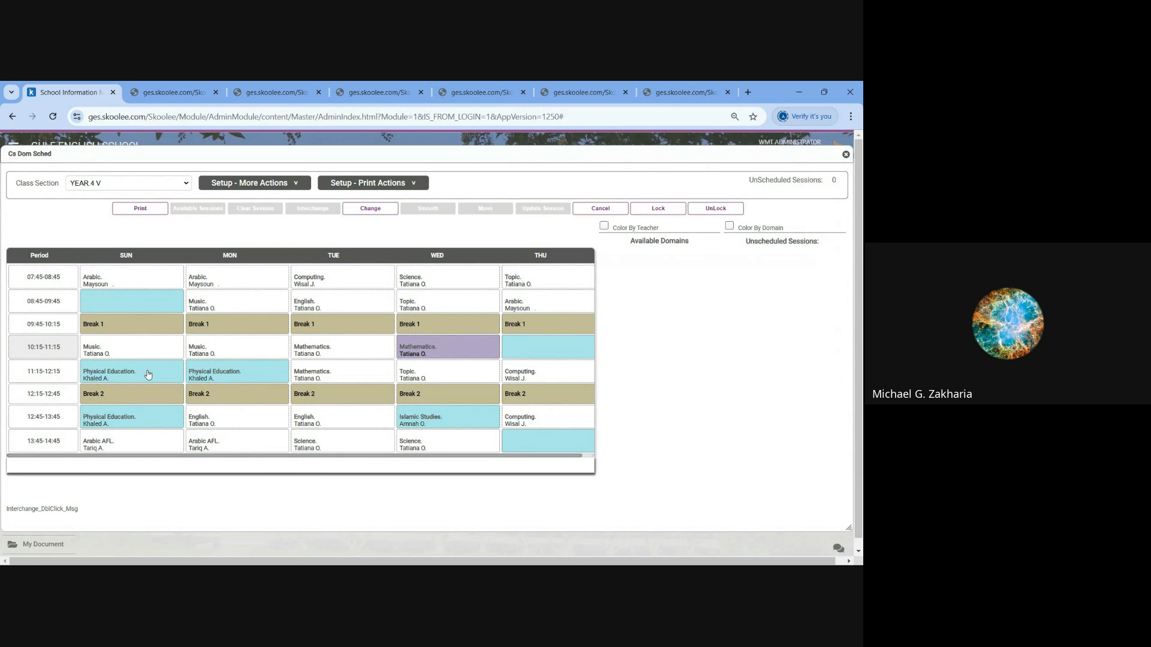
{"action": "left_click", "coordinate": [156, 422]}
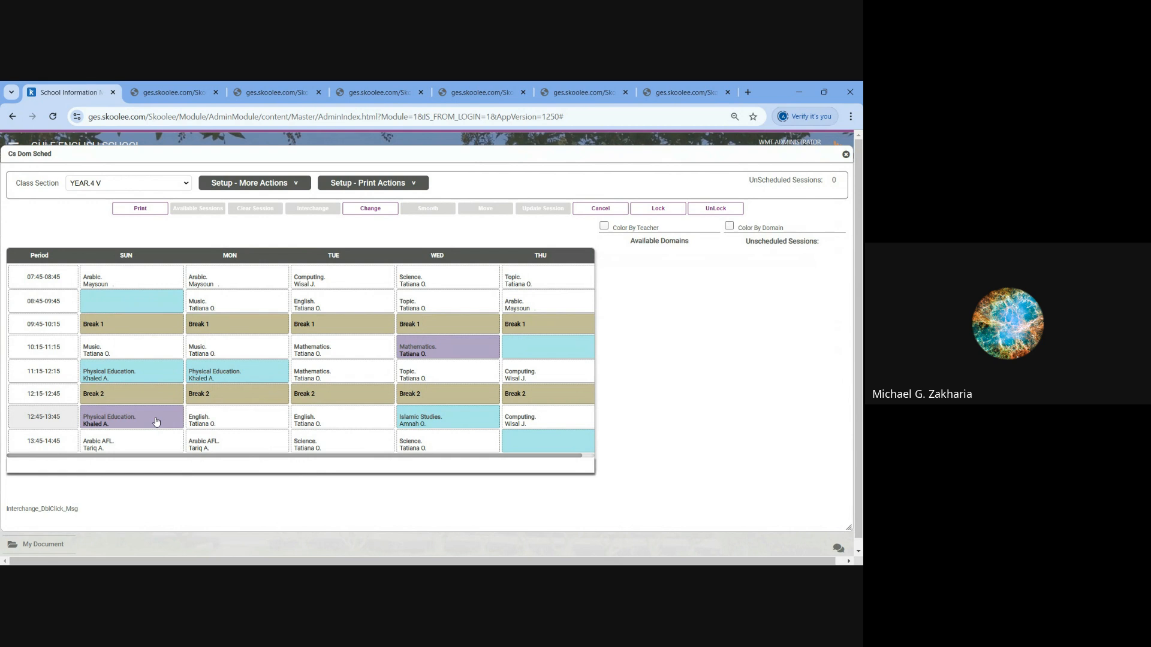
{"action": "left_click", "coordinate": [364, 211]}
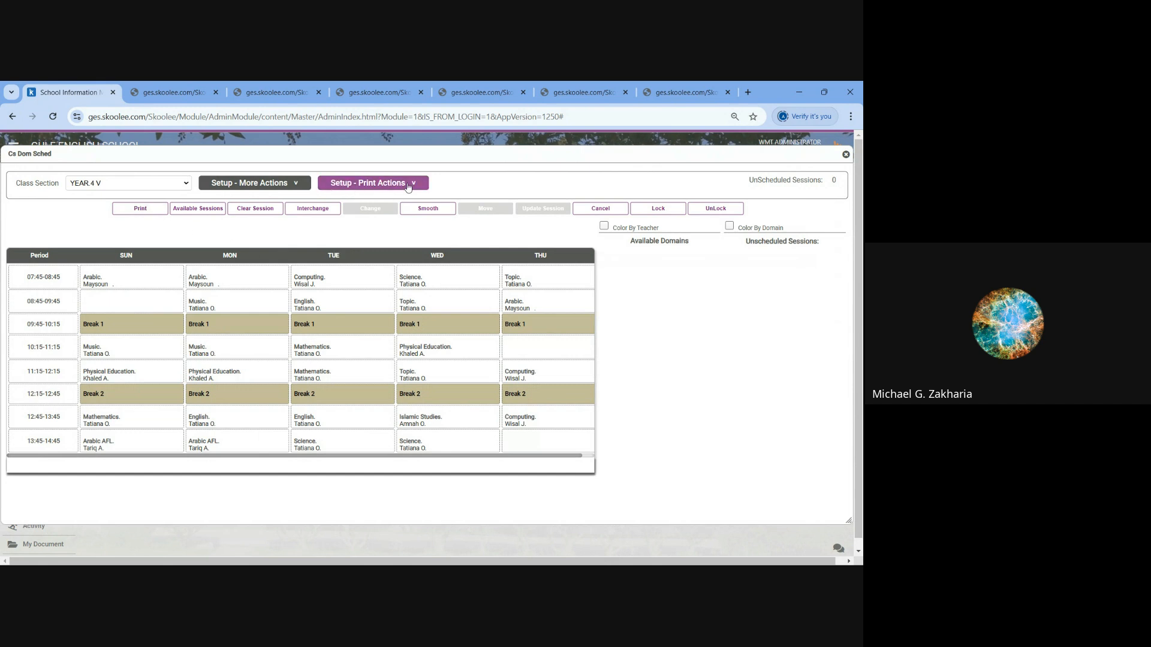
- Look over the print and setup actions available for the schedule, view the Composite Domain list, and close it
{"action": "left_click", "coordinate": [396, 184]}
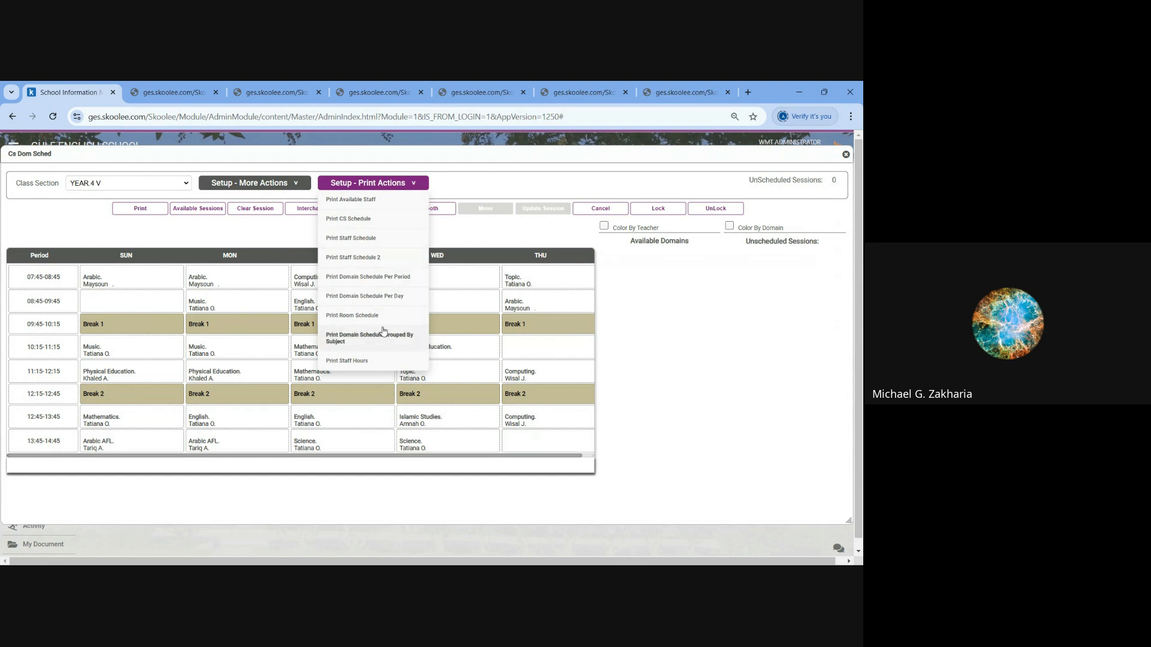
{"action": "left_click", "coordinate": [266, 189]}
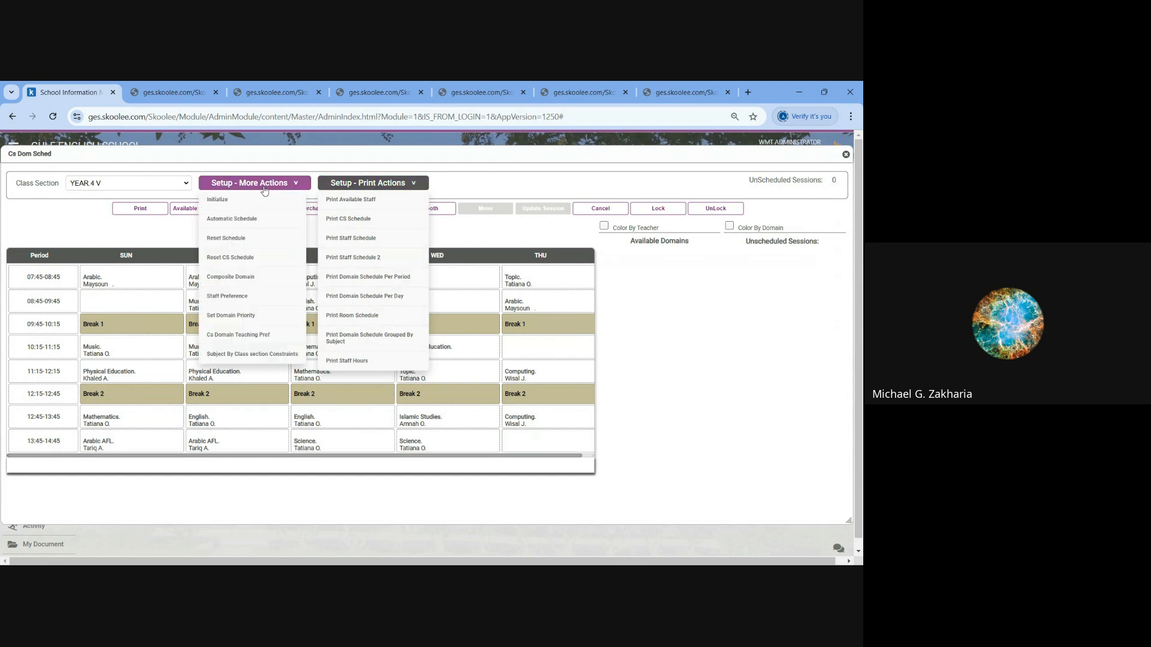
{"action": "left_click", "coordinate": [231, 279]}
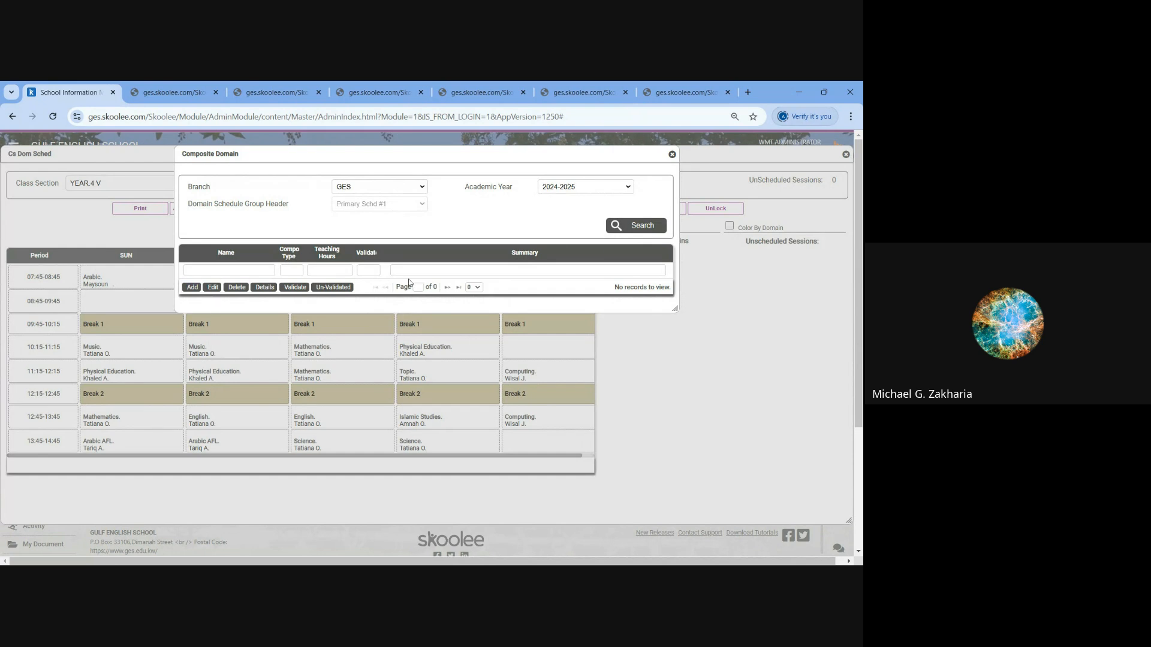
{"action": "left_click", "coordinate": [672, 154]}
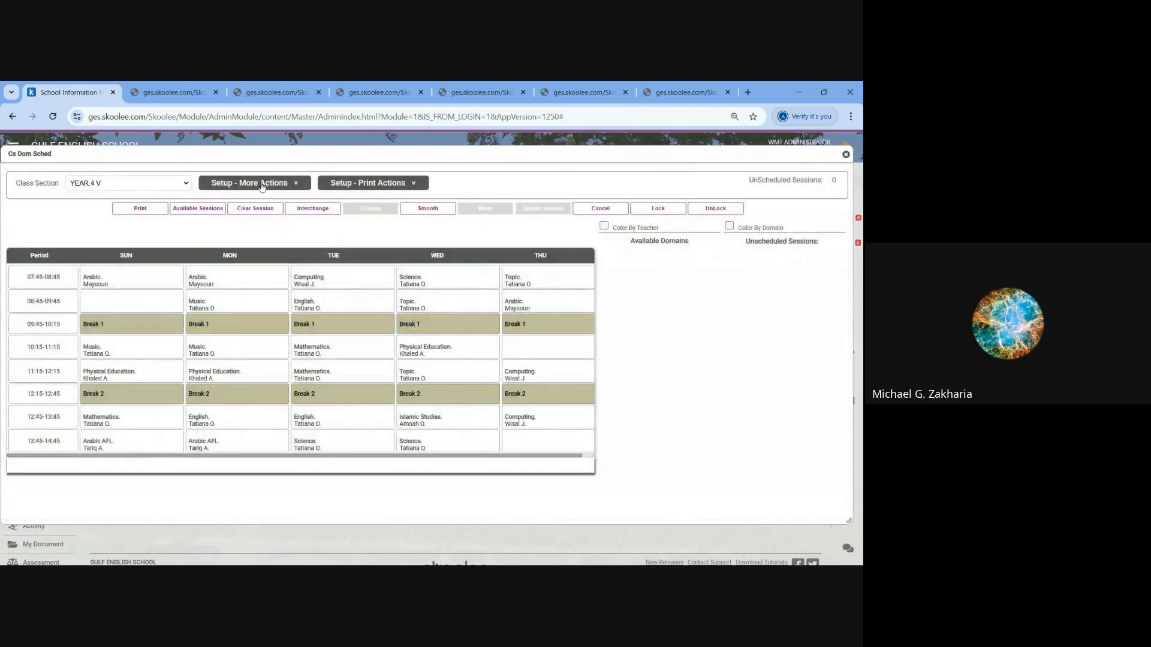
- Start a subject by class section constraint and review its paired-per-day, not-on-the-same-day and must-be-on-the-same-days rules
{"action": "left_click", "coordinate": [253, 183]}
{"action": "left_click", "coordinate": [249, 354]}
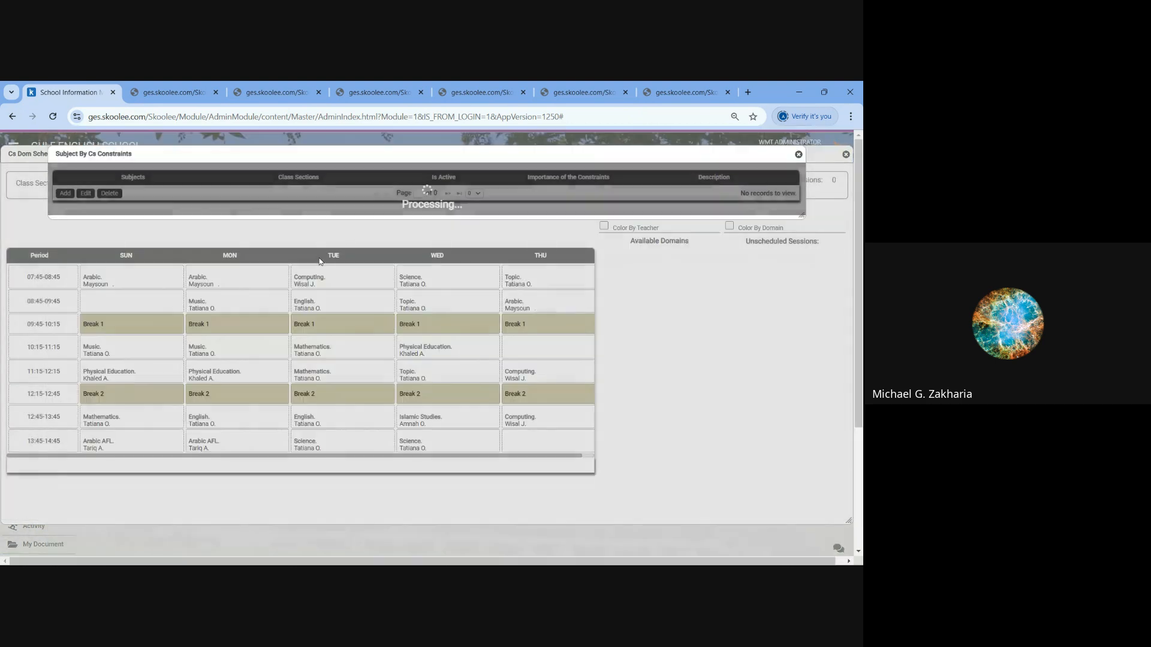
{"action": "left_click", "coordinate": [65, 193]}
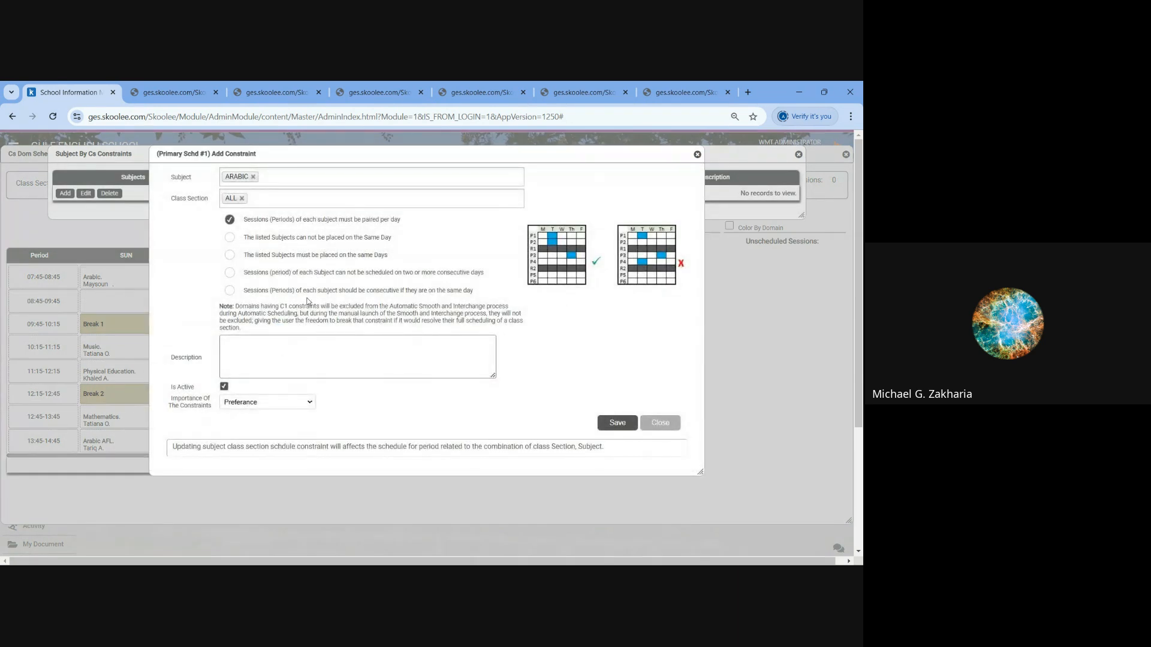
{"action": "left_click_drag", "start_coordinate": [402, 222], "coordinate": [243, 226]}
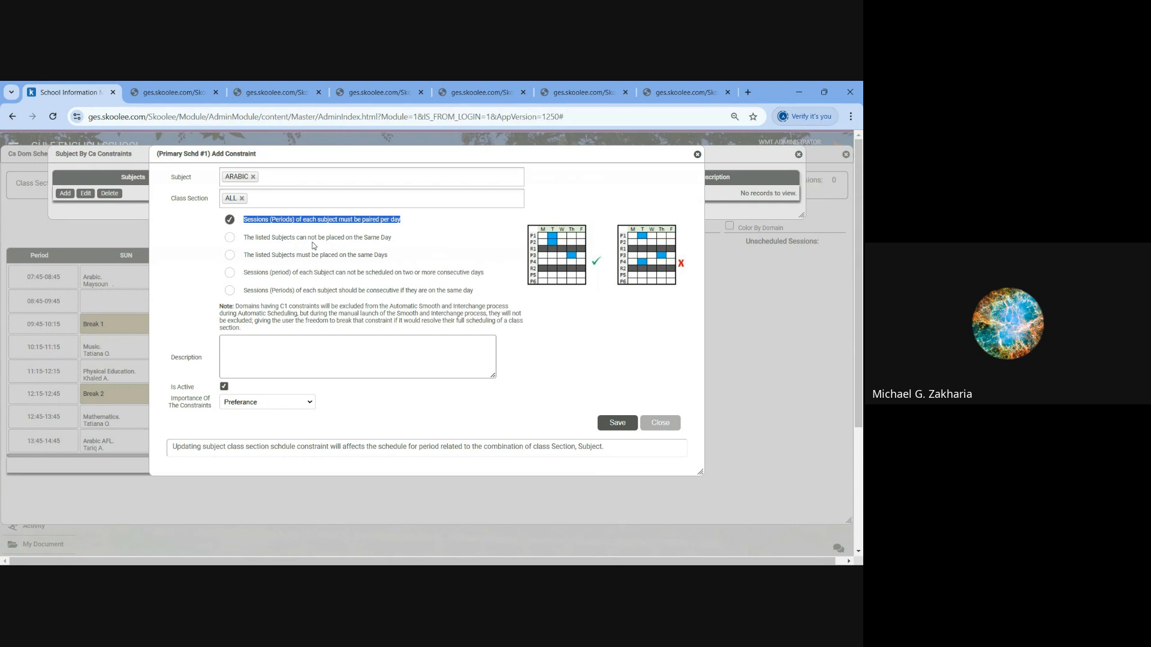
{"action": "left_click", "coordinate": [229, 237]}
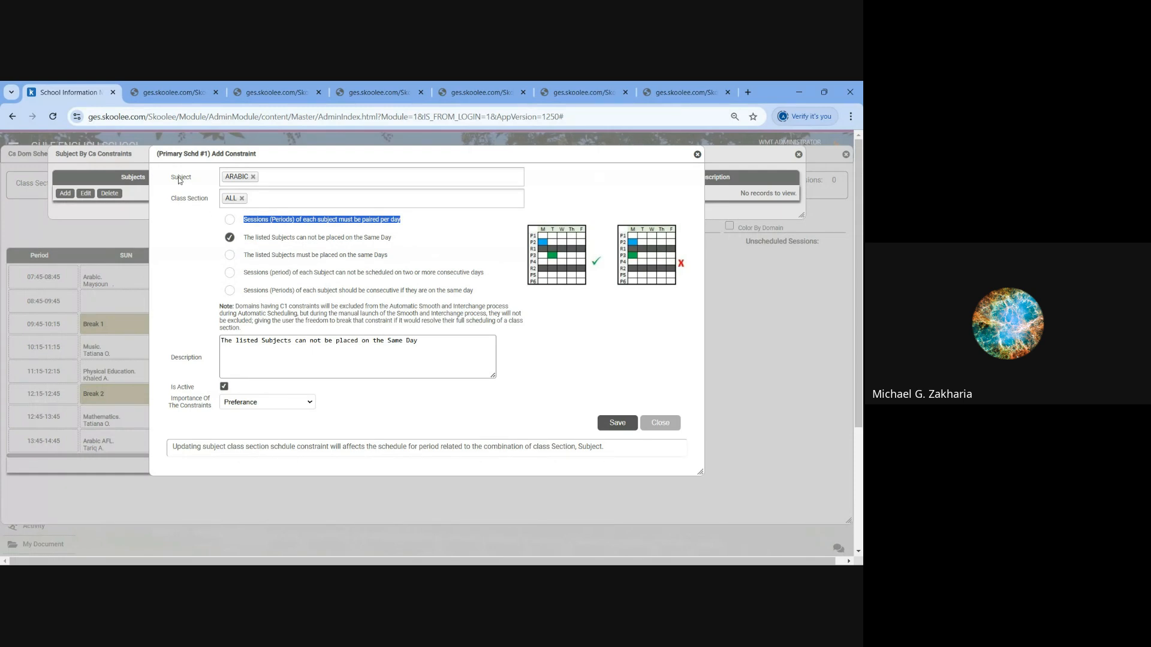
{"action": "left_click", "coordinate": [229, 256]}
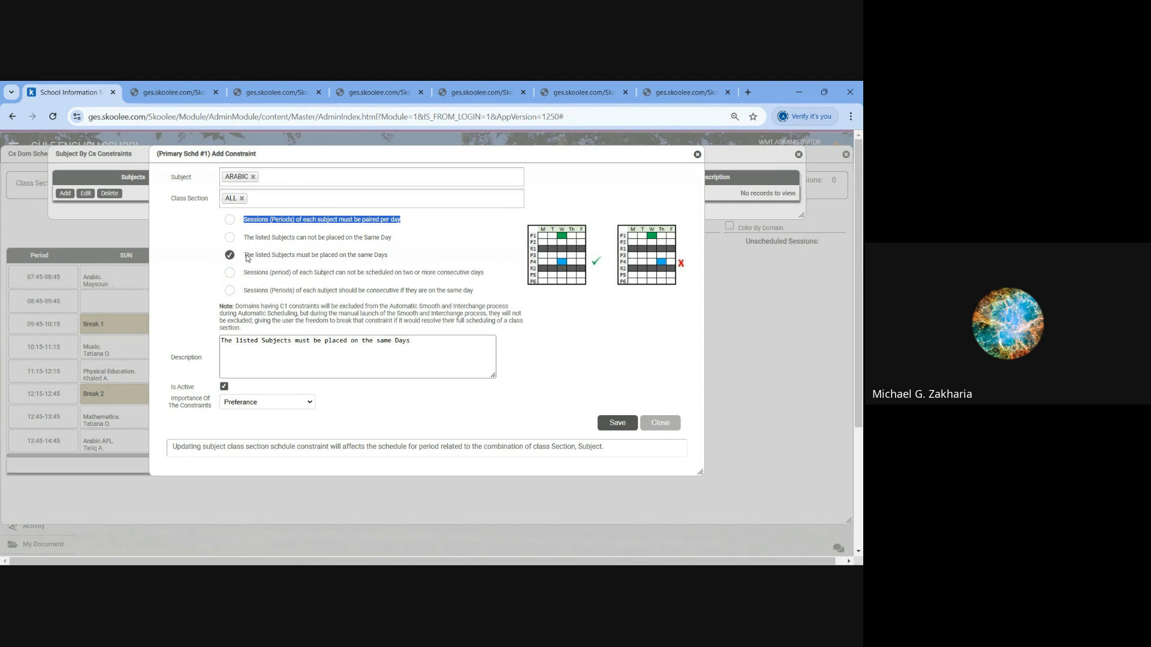
{"action": "left_click_drag", "start_coordinate": [246, 256], "coordinate": [408, 261]}
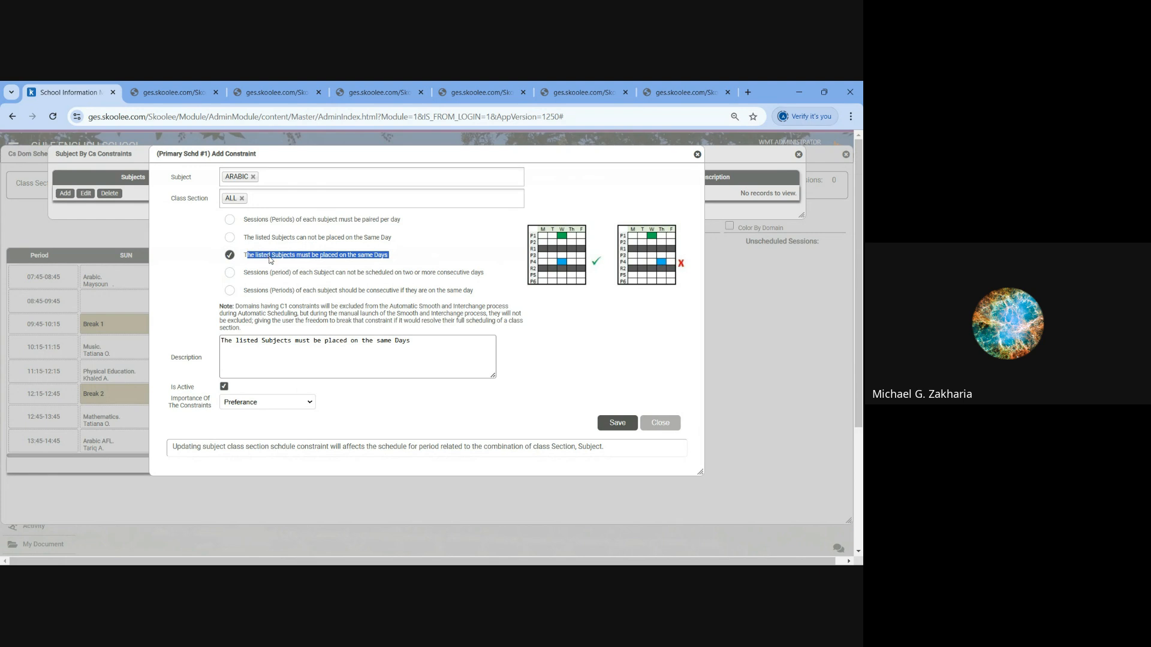
- Try the constraint with subjects ARABIC and Mathematics for class sections YEAR.1 B and YEAR.1 G, and close without saving
{"action": "left_click", "coordinate": [242, 199]}
{"action": "left_click", "coordinate": [242, 200]}
{"action": "left_click", "coordinate": [265, 224]}
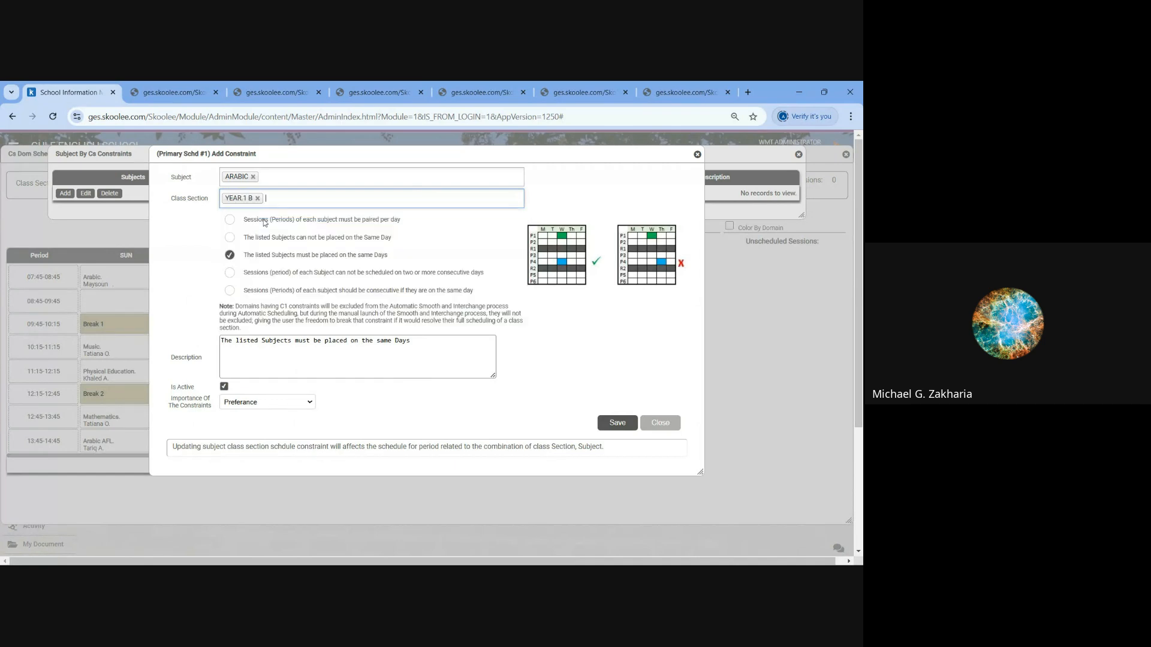
{"action": "left_click", "coordinate": [259, 243]}
{"action": "left_click", "coordinate": [286, 177]}
{"action": "left_click", "coordinate": [268, 221]}
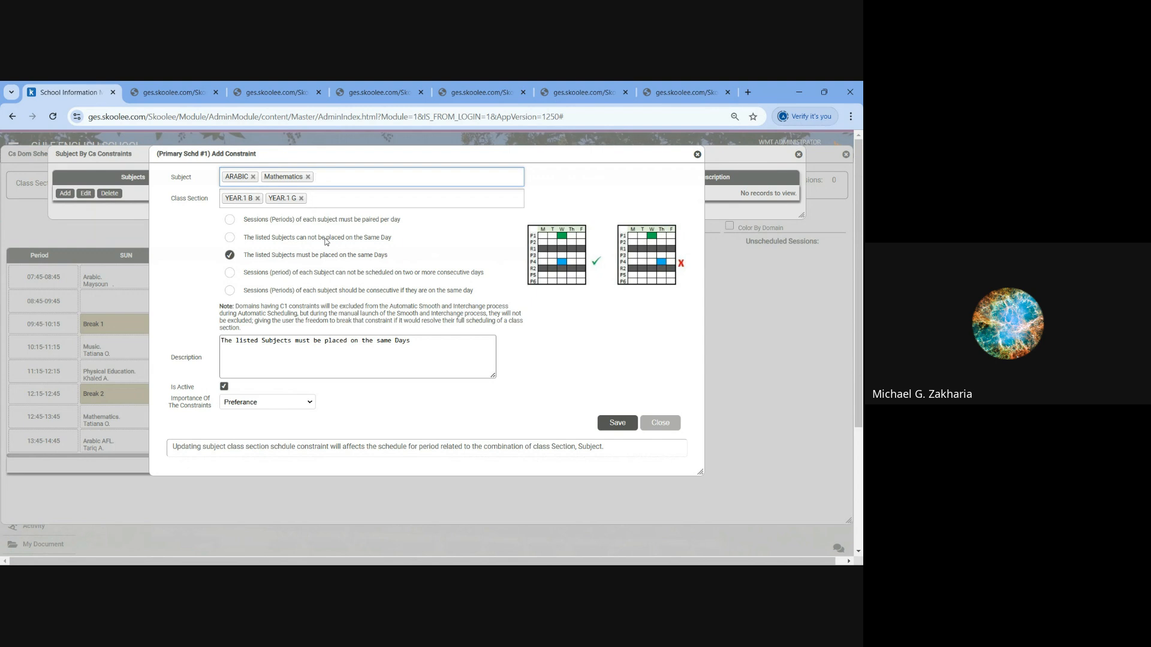
{"action": "left_click", "coordinate": [697, 155]}
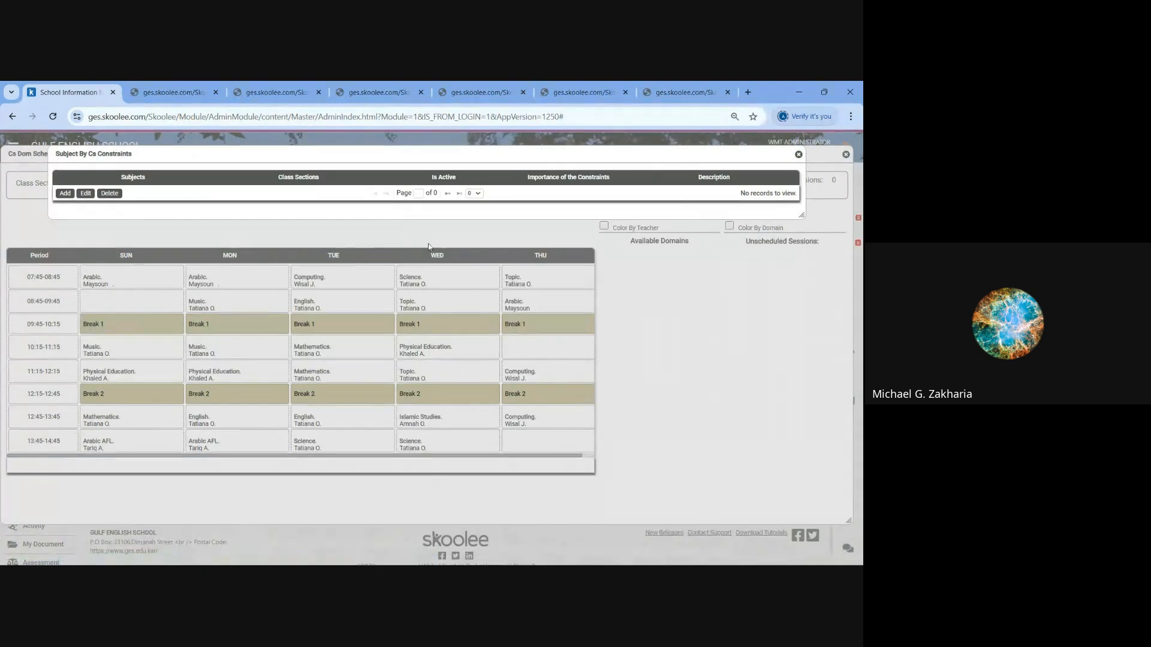
{"action": "left_click", "coordinate": [798, 154]}
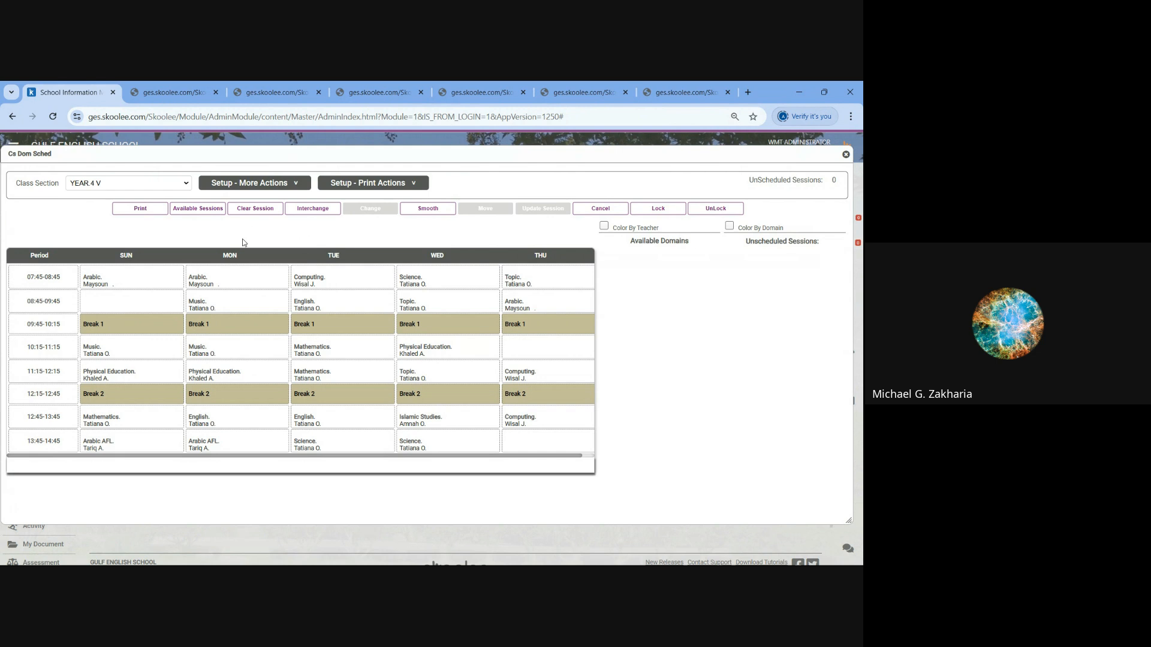
- Start adding a composite domain for the schedule and review the rules for composite types E and A
{"action": "left_click", "coordinate": [261, 185]}
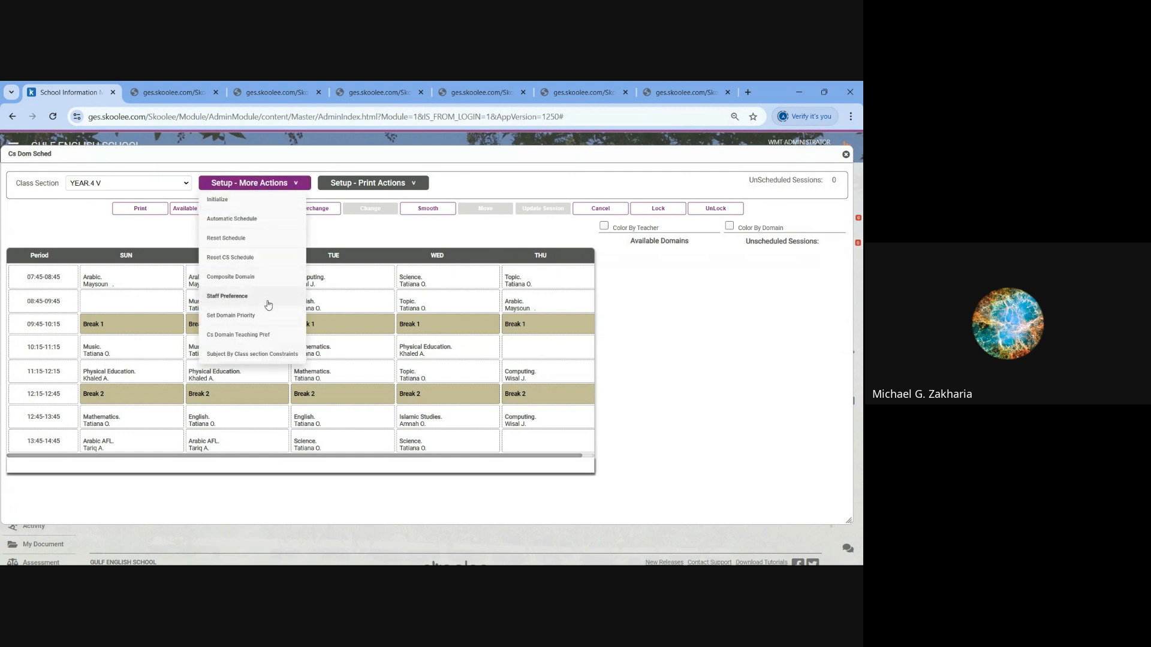
{"action": "left_click", "coordinate": [242, 278]}
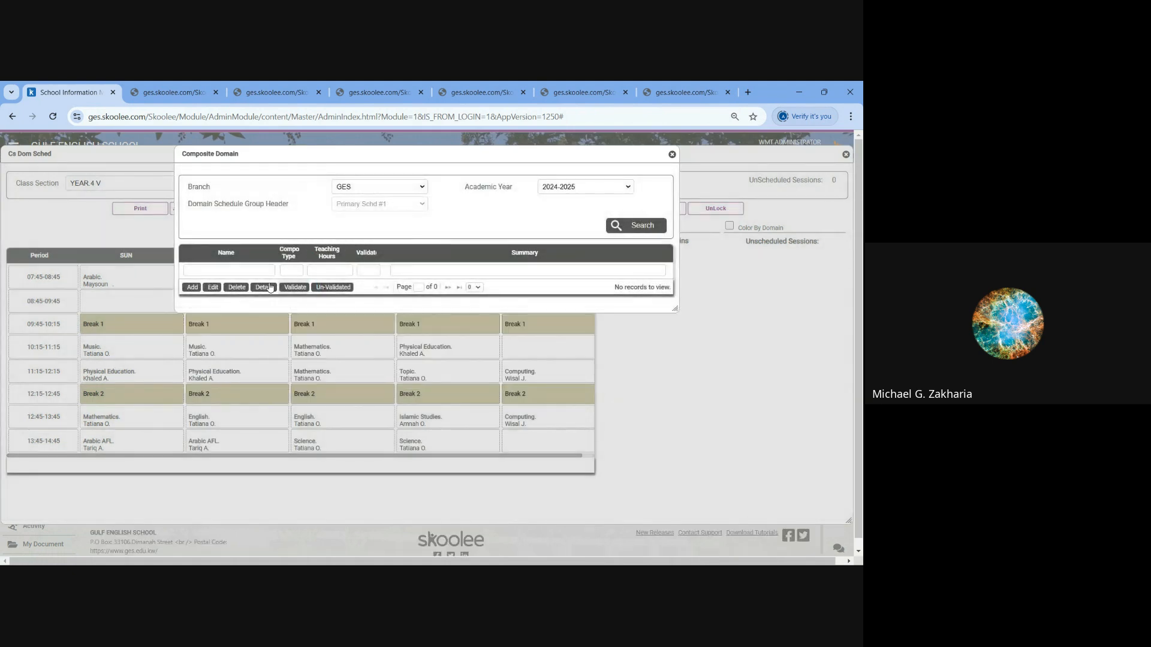
{"action": "left_click", "coordinate": [192, 287]}
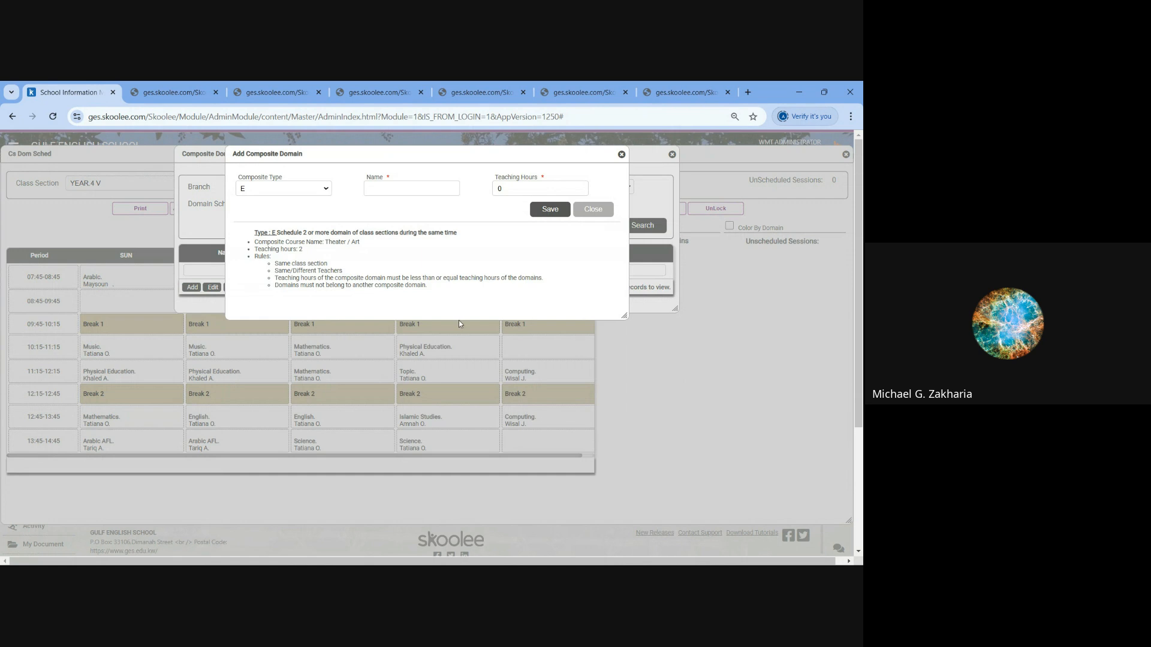
{"action": "key", "text": "ctrl+plus"}
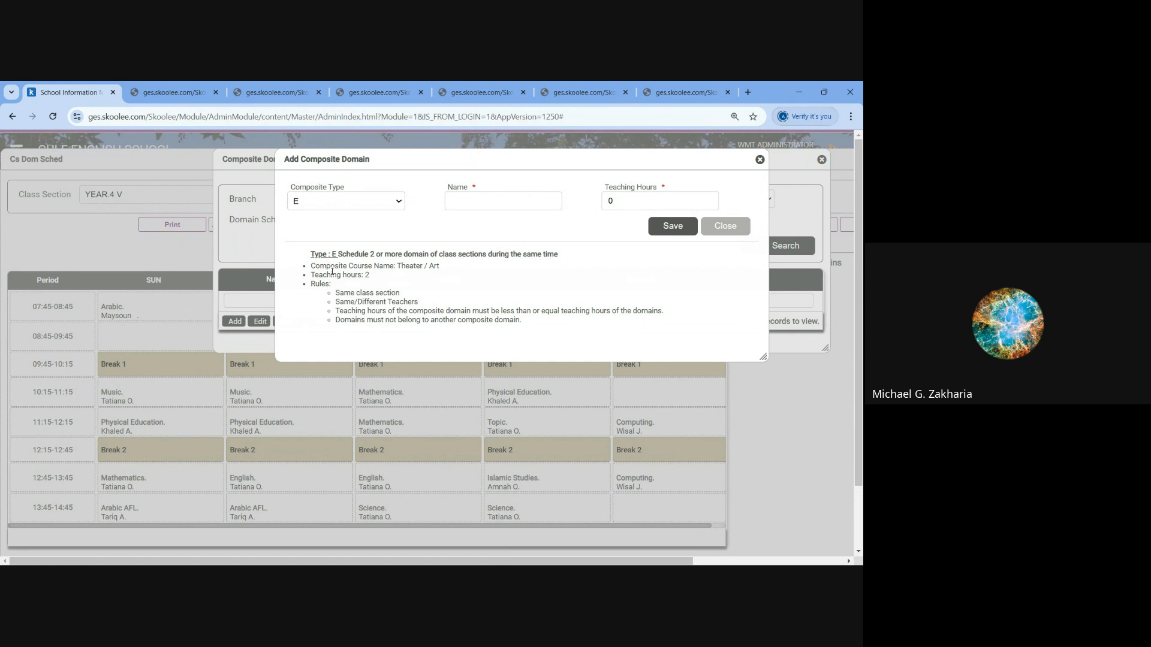
{"action": "left_click", "coordinate": [396, 204]}
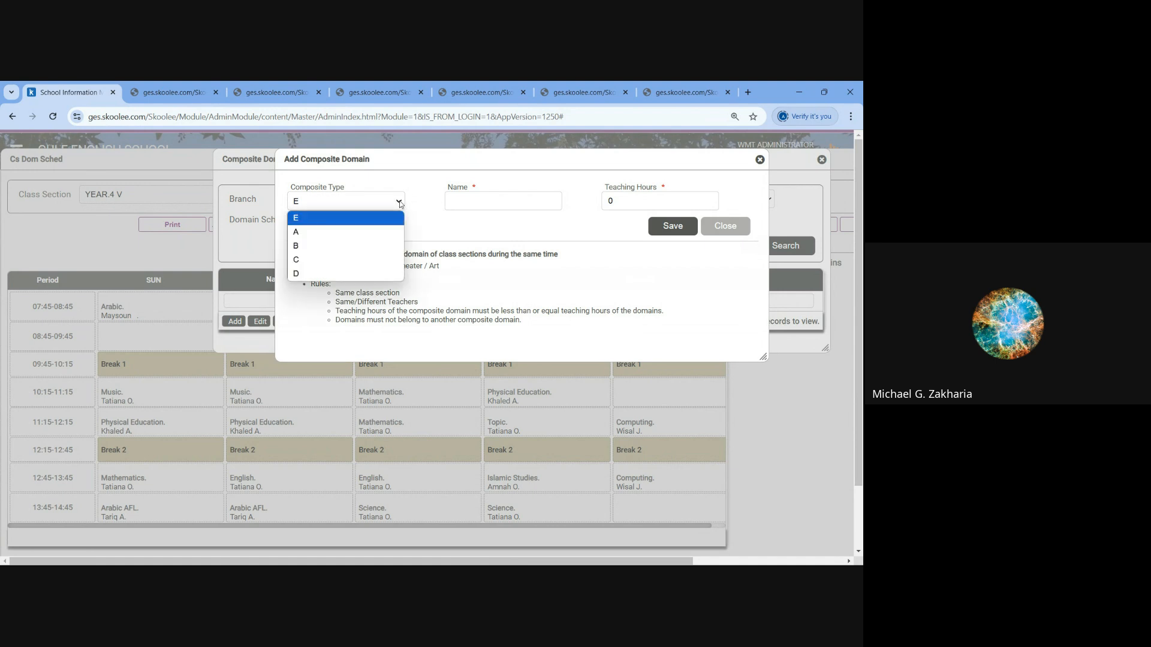
{"action": "left_click", "coordinate": [347, 230]}
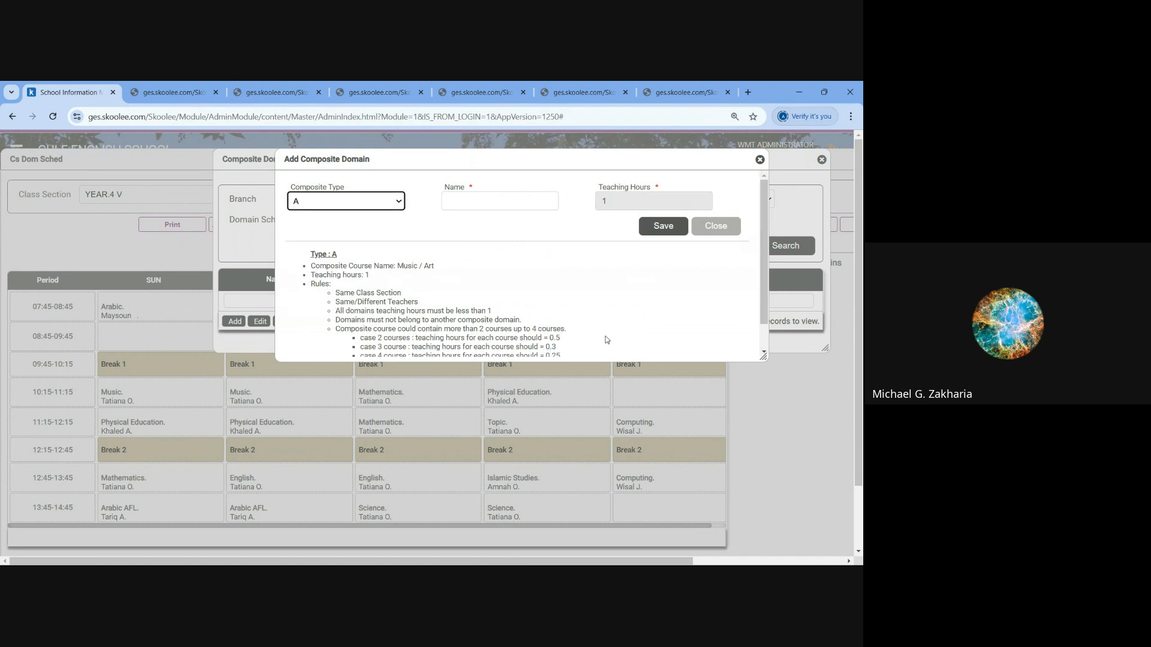
{"action": "left_click_drag", "start_coordinate": [764, 359], "coordinate": [758, 402]}
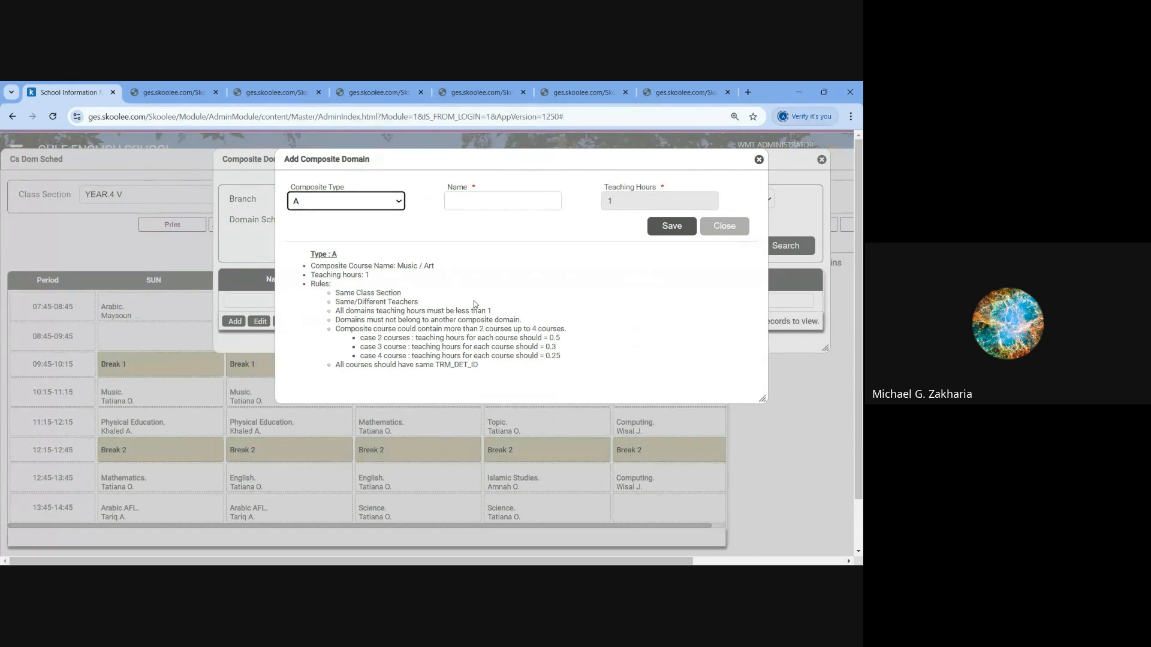
- Review the teaching hours and rules for composite types B, C and D in the new composite domain form
{"action": "left_click", "coordinate": [399, 203]}
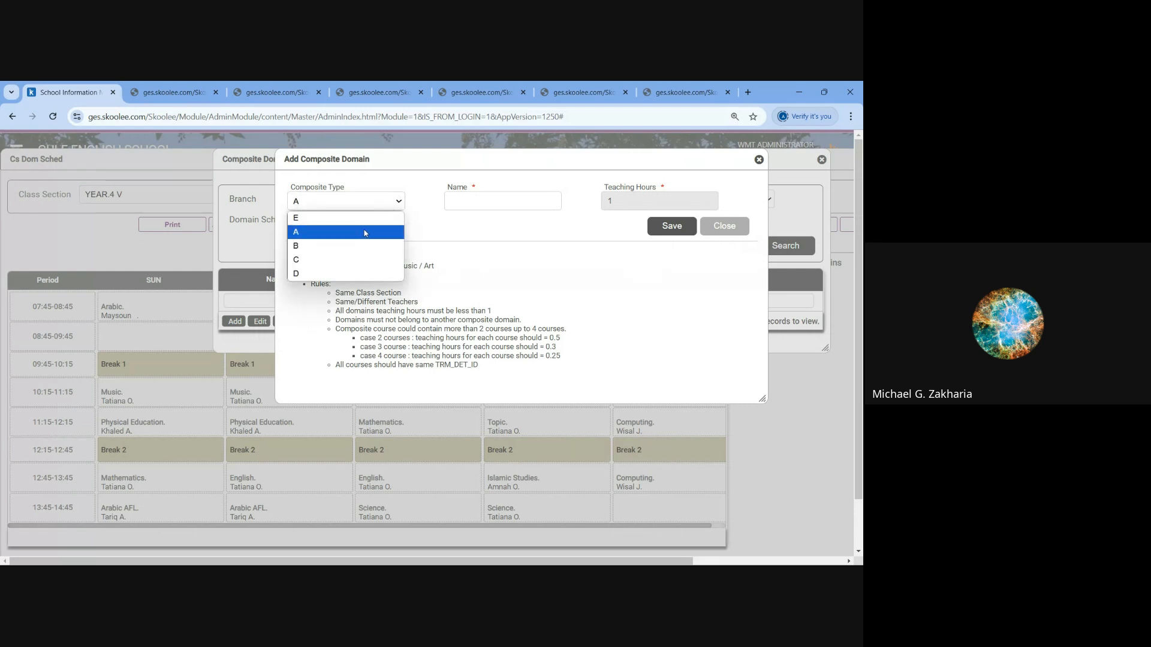
{"action": "left_click", "coordinate": [349, 243]}
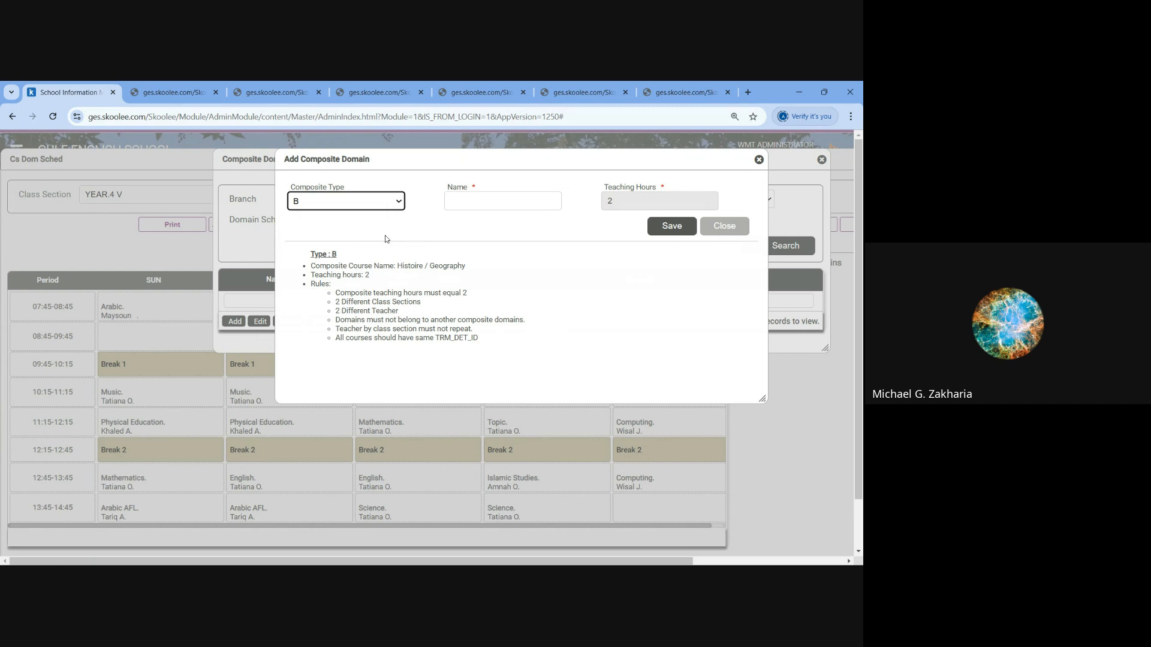
{"action": "left_click", "coordinate": [383, 206]}
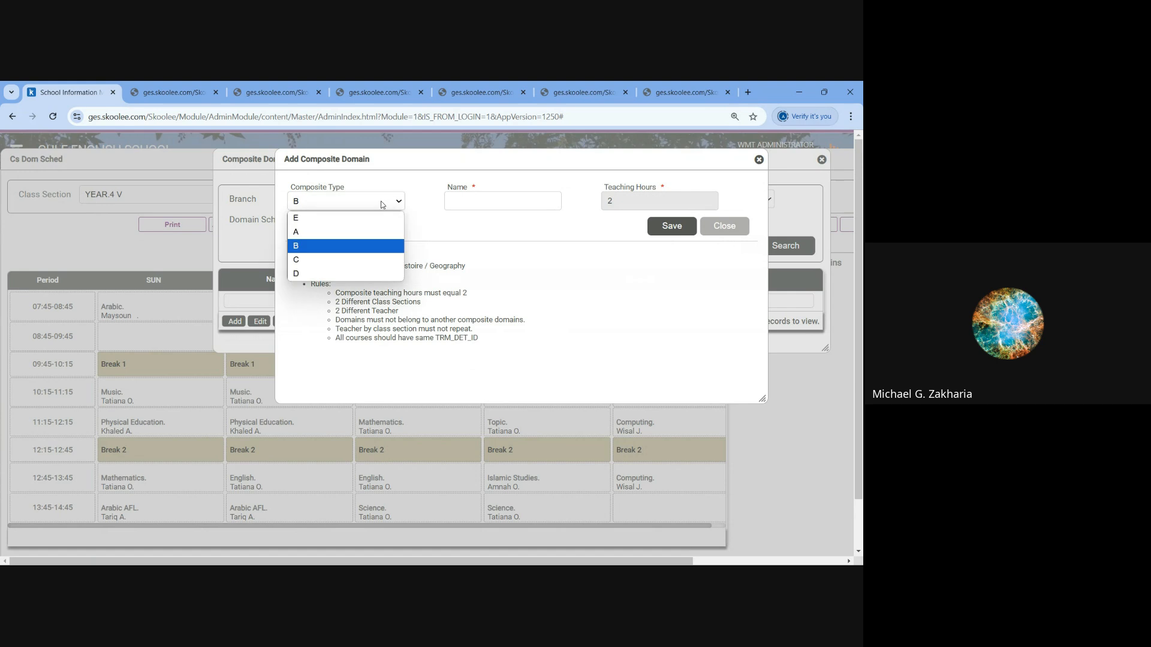
{"action": "left_click", "coordinate": [353, 262]}
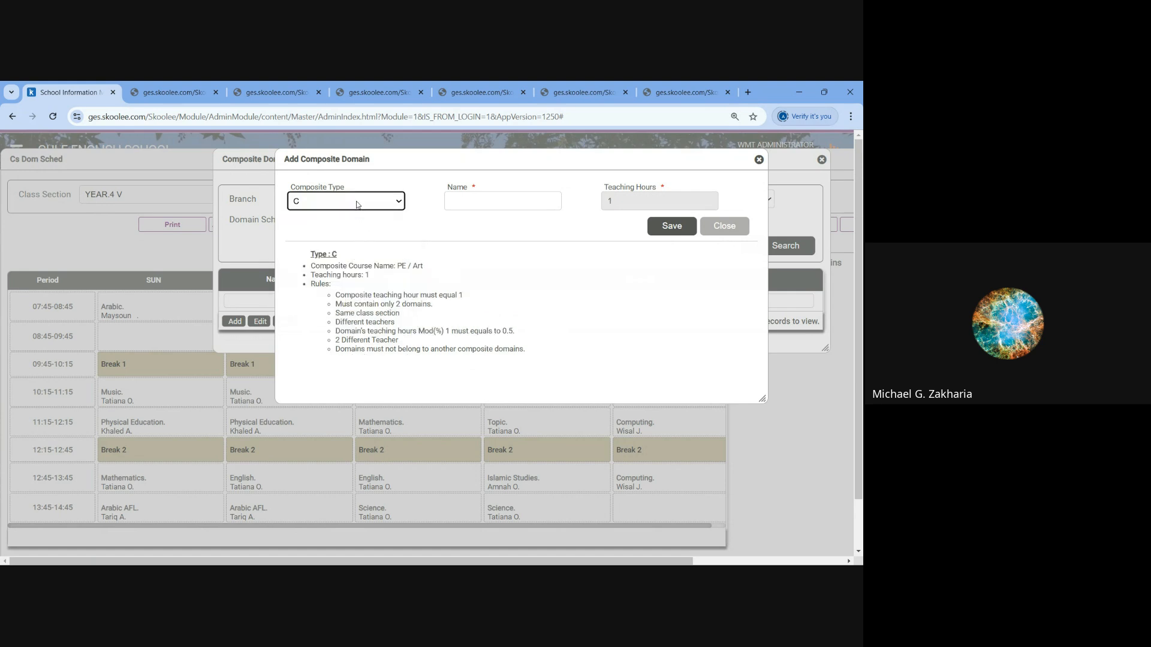
{"action": "left_click", "coordinate": [357, 205]}
{"action": "left_click", "coordinate": [348, 276]}
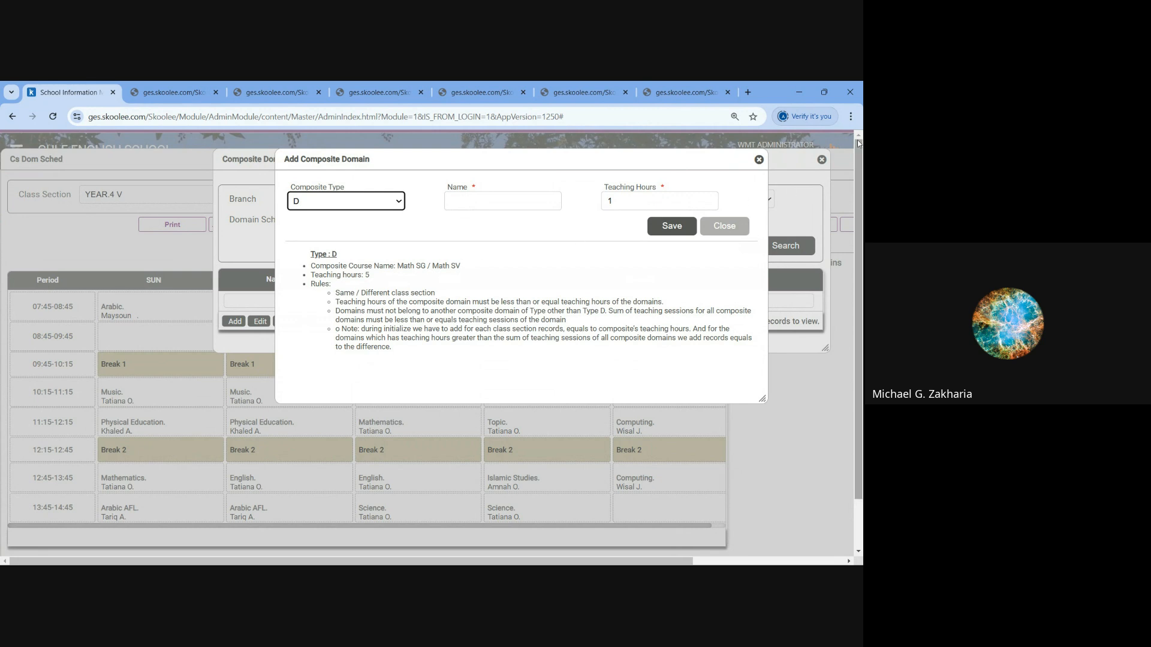
- Close the composite domain form and list without saving, and exit the YEAR.4 V class section schedule
{"action": "left_click", "coordinate": [759, 161]}
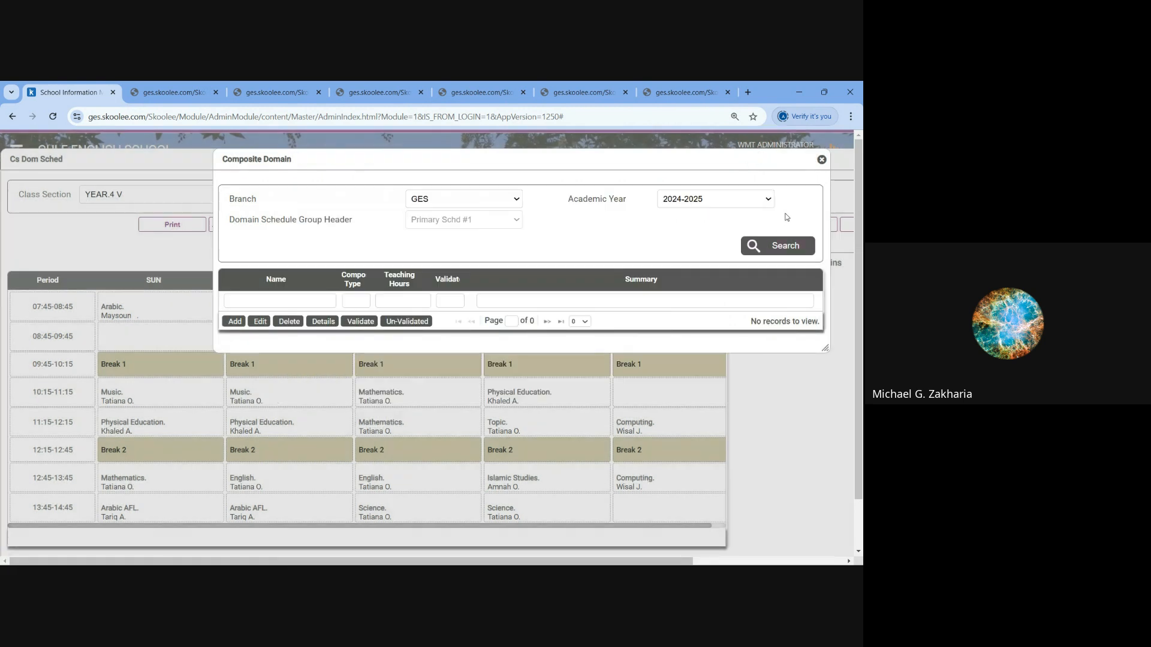
{"action": "left_click", "coordinate": [821, 161]}
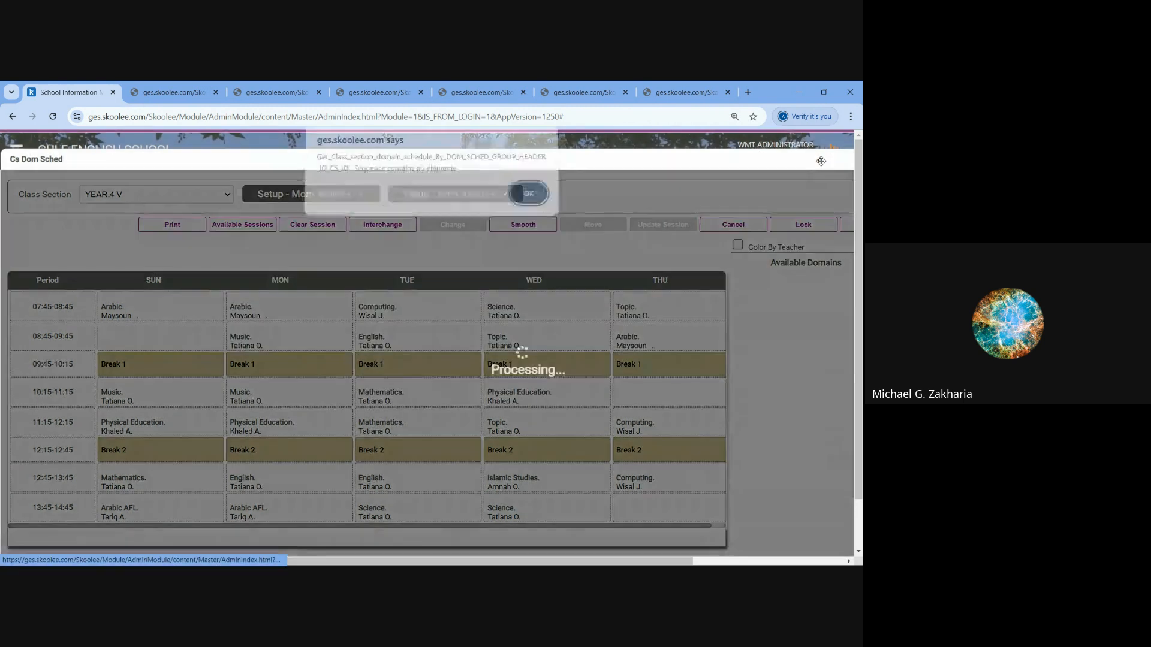
{"action": "left_click", "coordinate": [527, 198]}
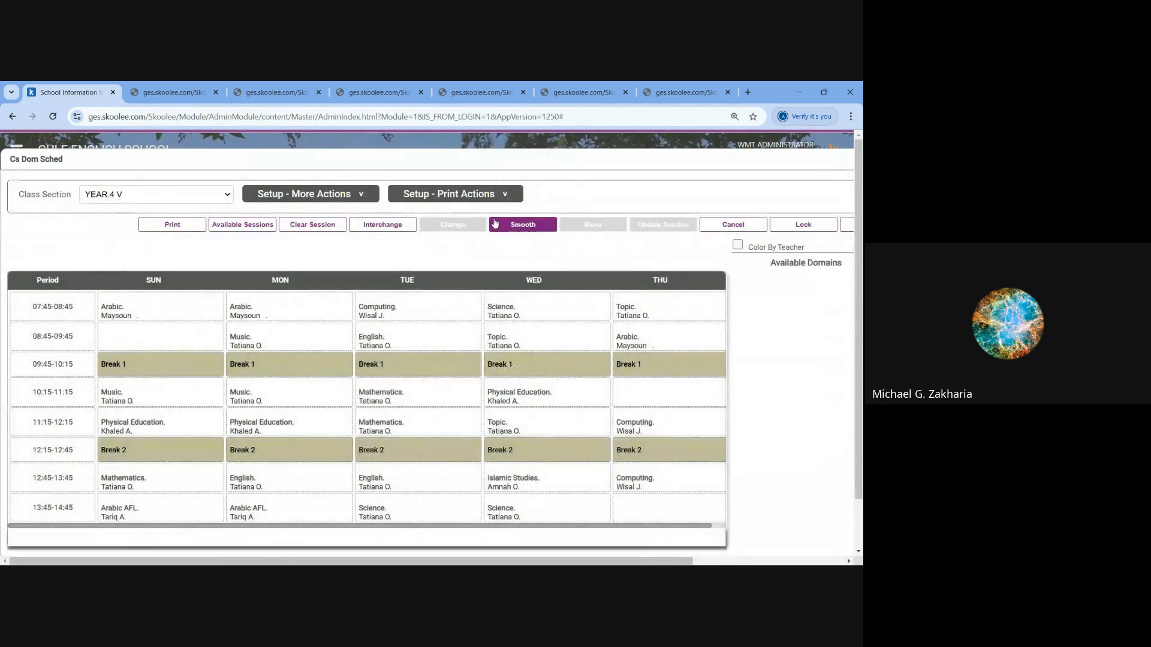
{"action": "scroll", "coordinate": [495, 238], "scroll_direction": "down", "scroll_amount": 4, "text": "ctrl"}
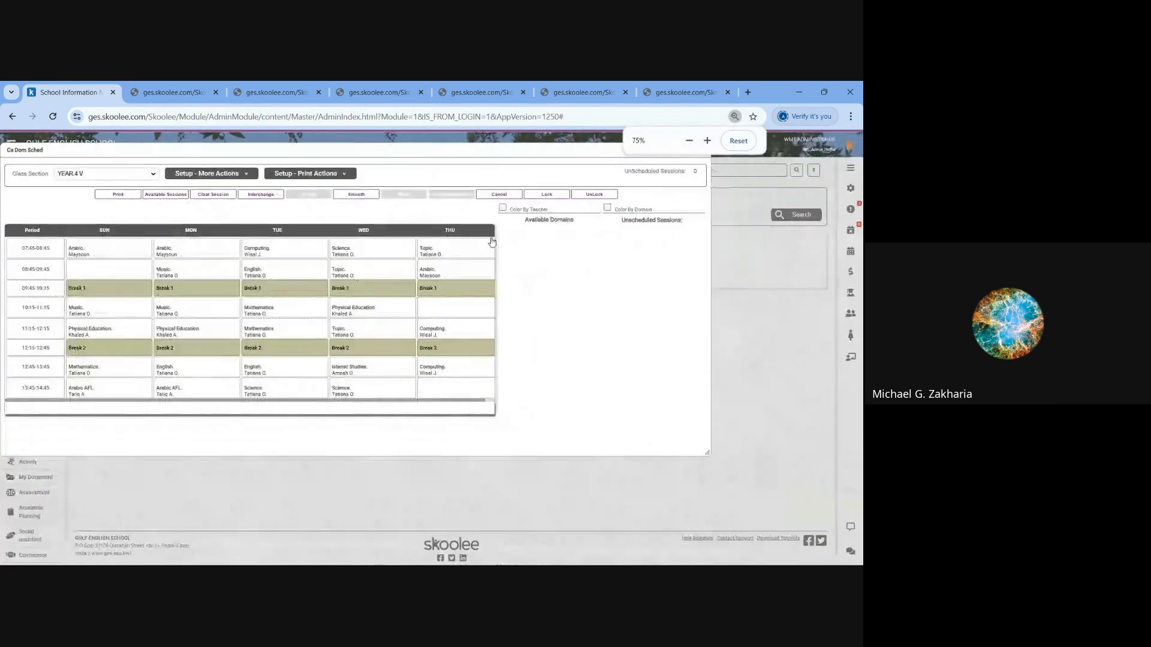
{"action": "scroll", "coordinate": [503, 243], "scroll_direction": "up", "scroll_amount": 1, "text": "ctrl"}
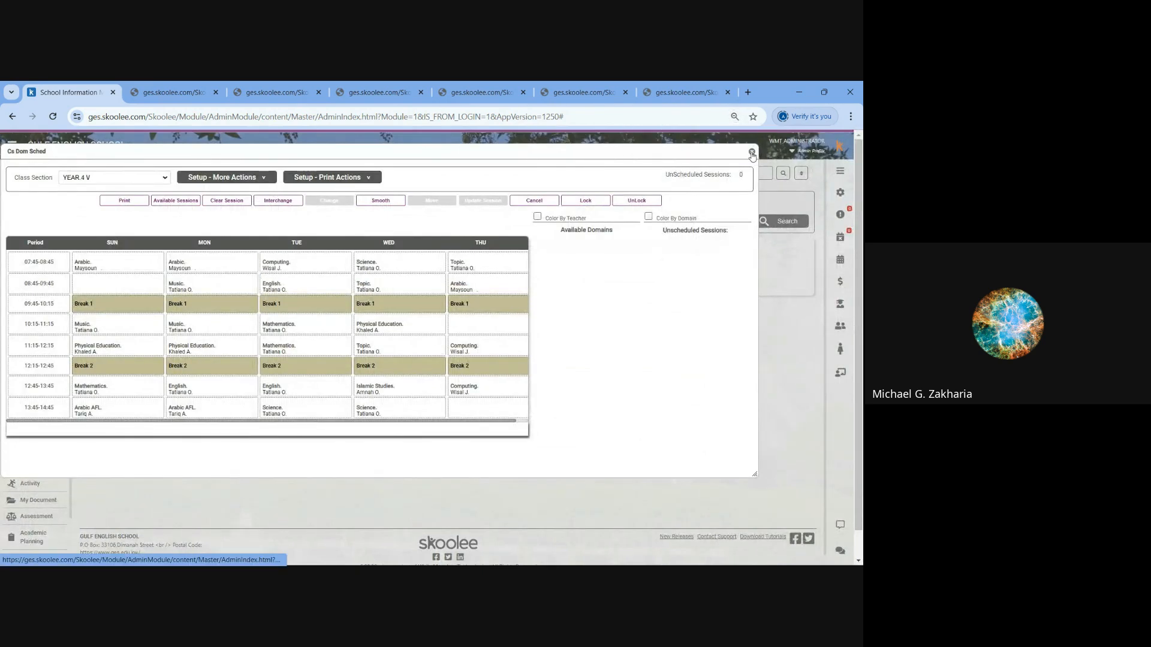
{"action": "left_click", "coordinate": [752, 153]}
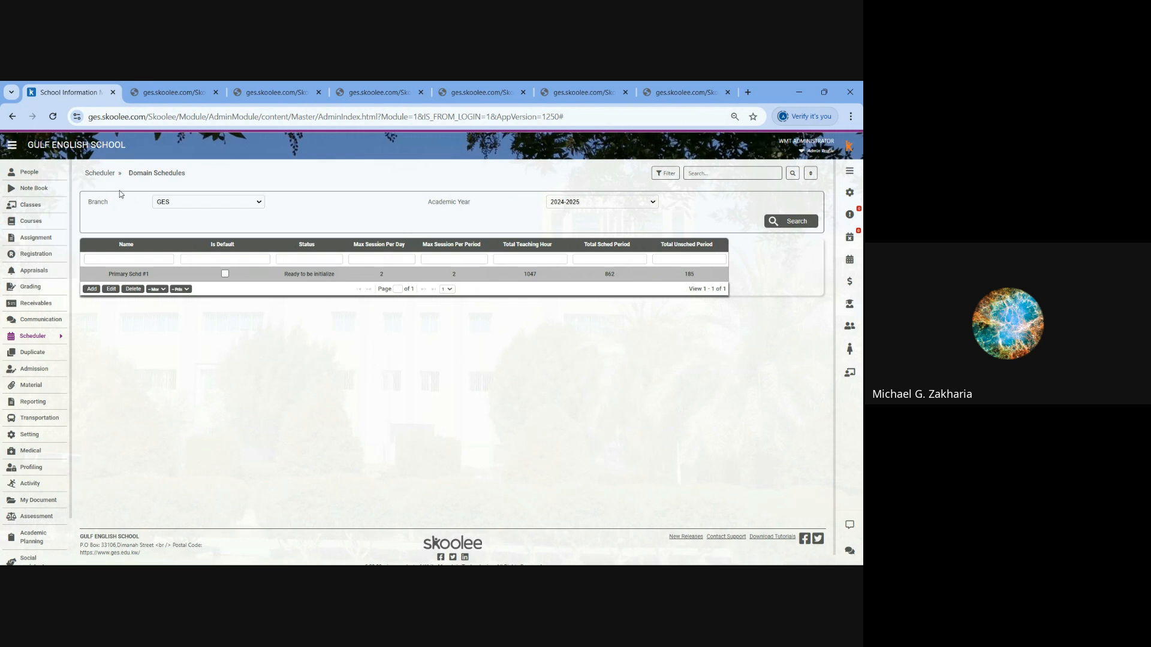
- Look over the Scheduler's Setup options and view the Schedule Layout list
{"action": "left_click", "coordinate": [102, 175]}
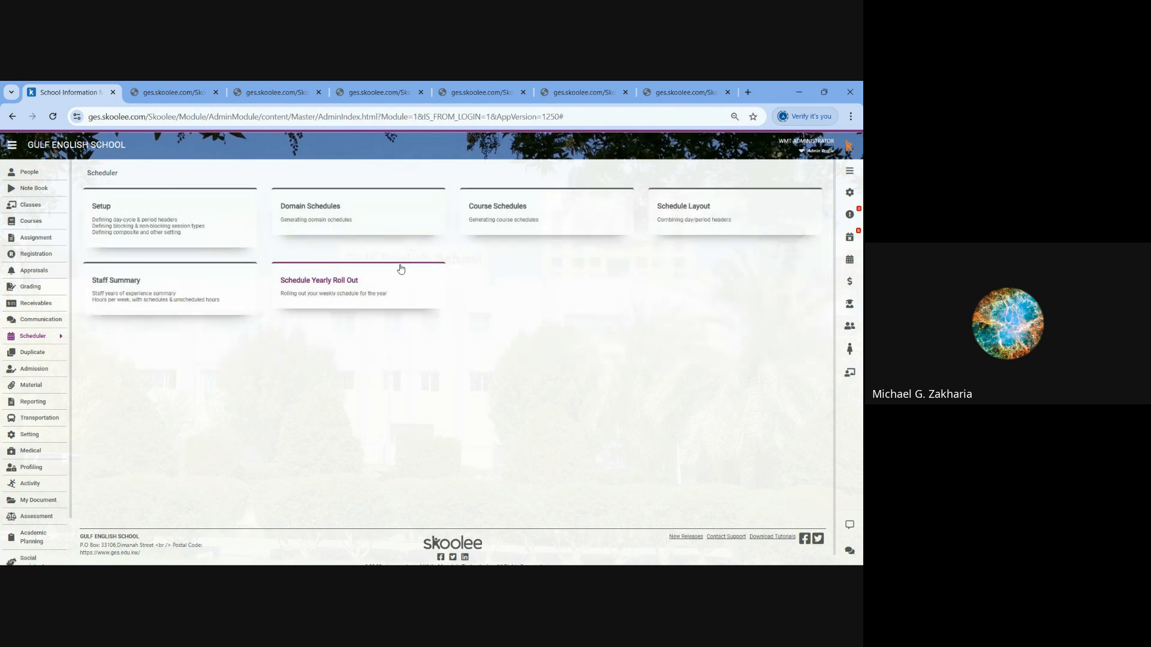
{"action": "left_click", "coordinate": [103, 209]}
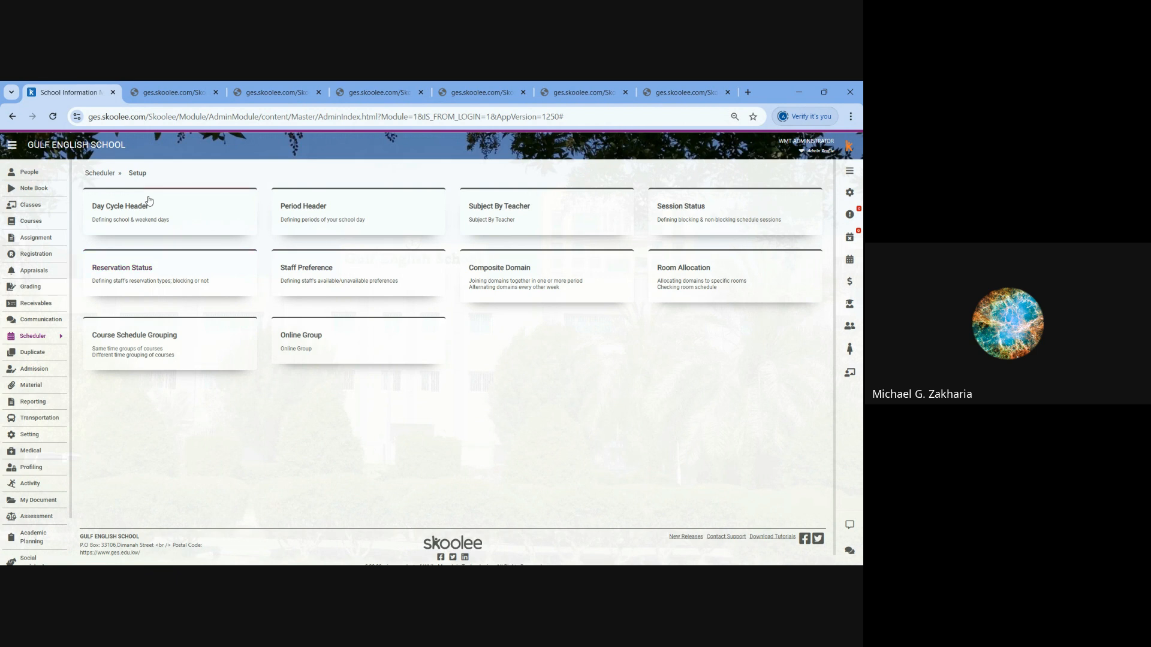
{"action": "left_click", "coordinate": [100, 173]}
{"action": "left_click", "coordinate": [668, 213]}
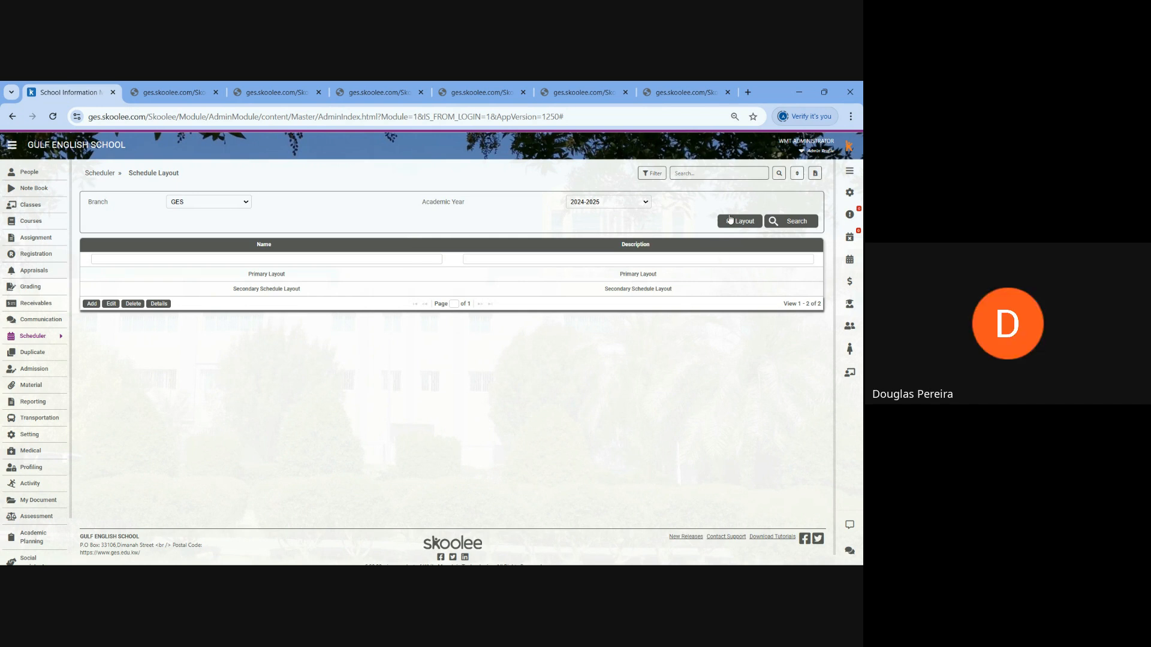
- Close all the open schedule report pages, keeping only the School Information Management page
{"action": "left_click", "coordinate": [728, 92]}
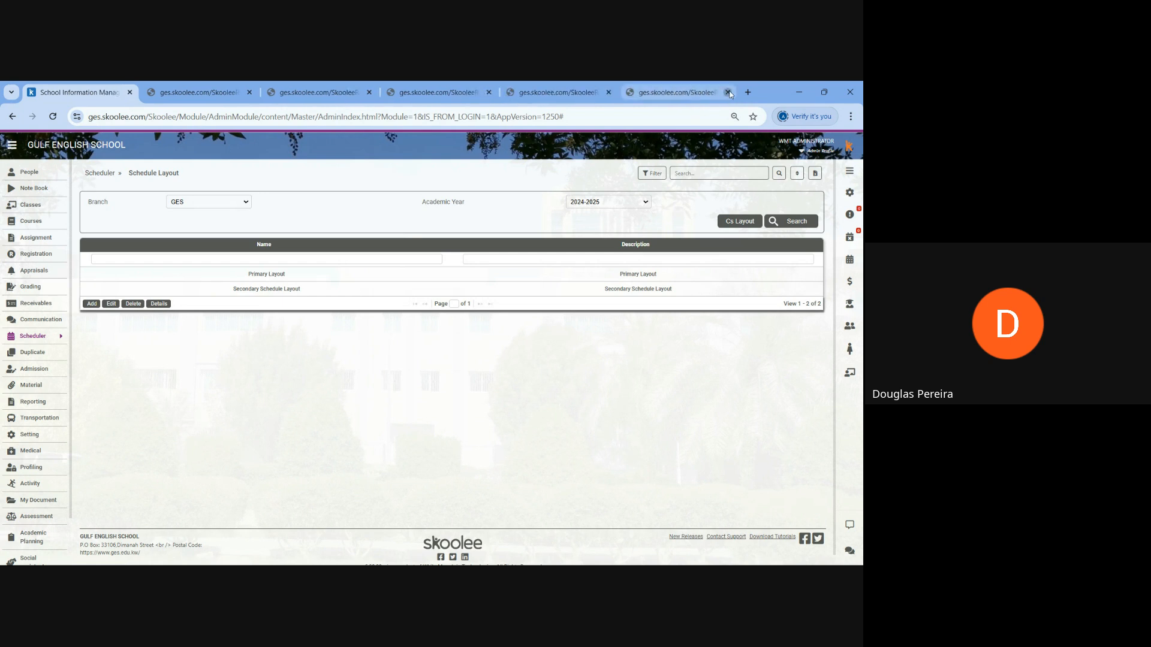
{"action": "left_click", "coordinate": [727, 93]}
{"action": "left_click", "coordinate": [678, 92]}
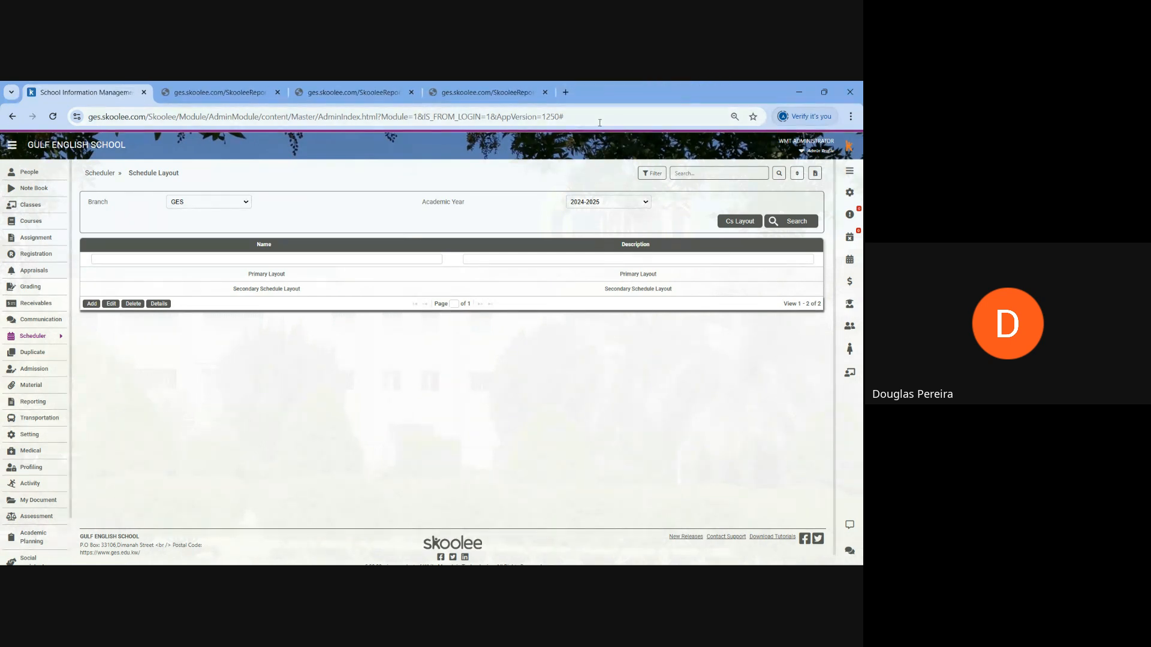
{"action": "left_click", "coordinate": [546, 93]}
{"action": "left_click", "coordinate": [411, 92]}
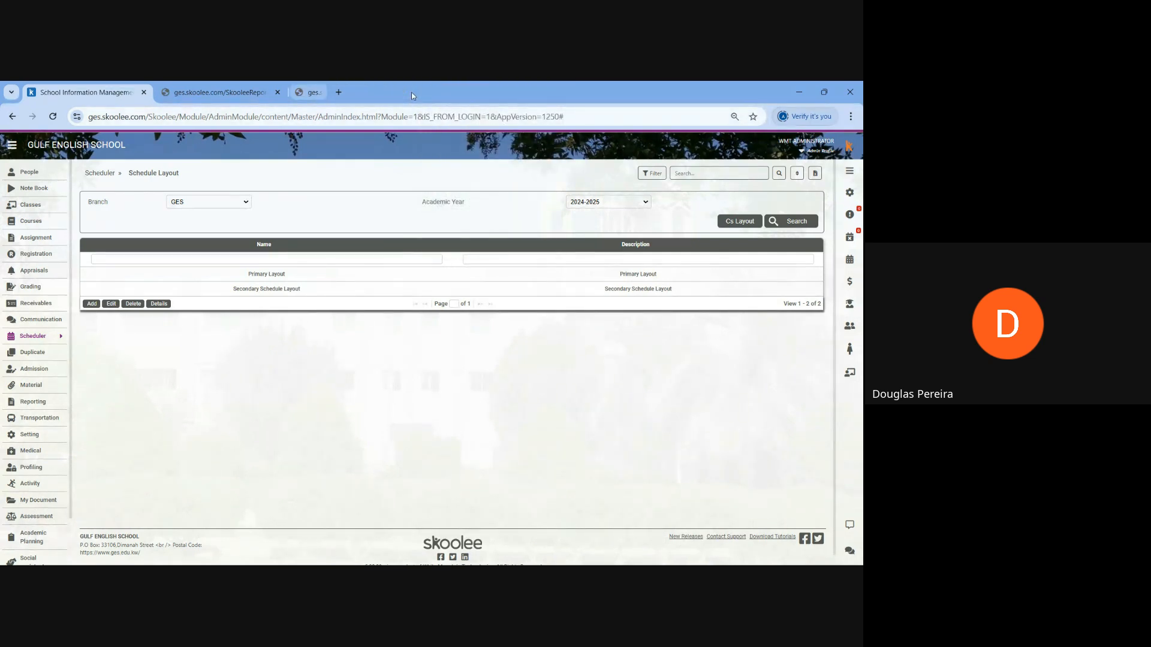
{"action": "left_click", "coordinate": [279, 93]}
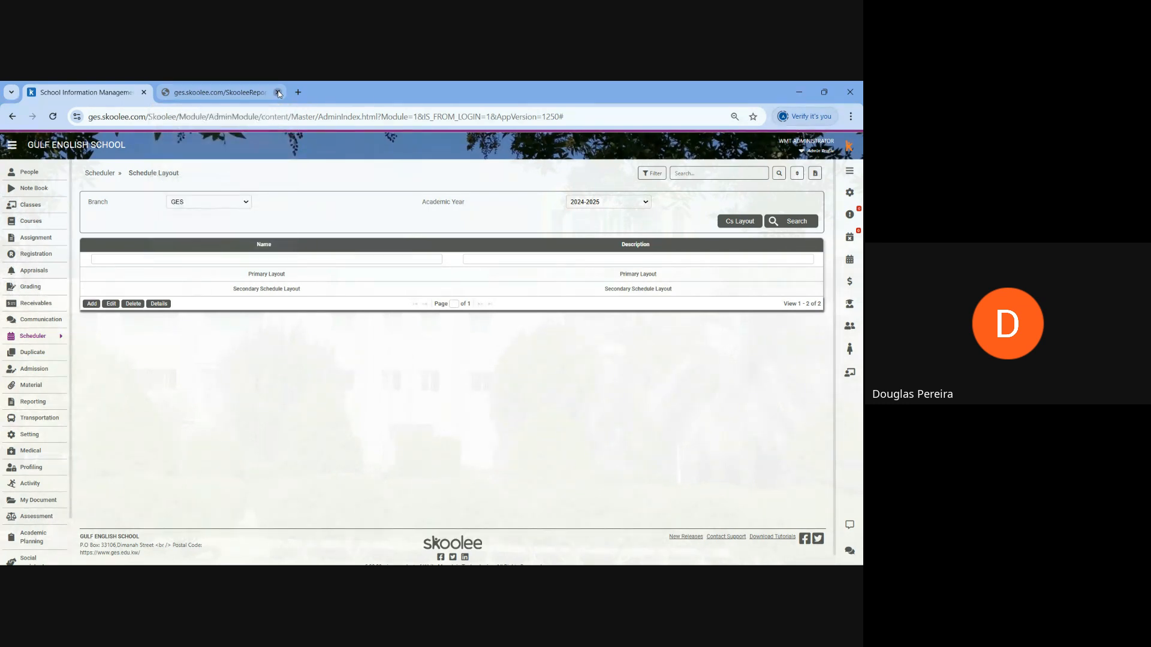
- Switch to the Google Meet call and stop presenting the screen
{"action": "mouse_move", "coordinate": [376, 562]}
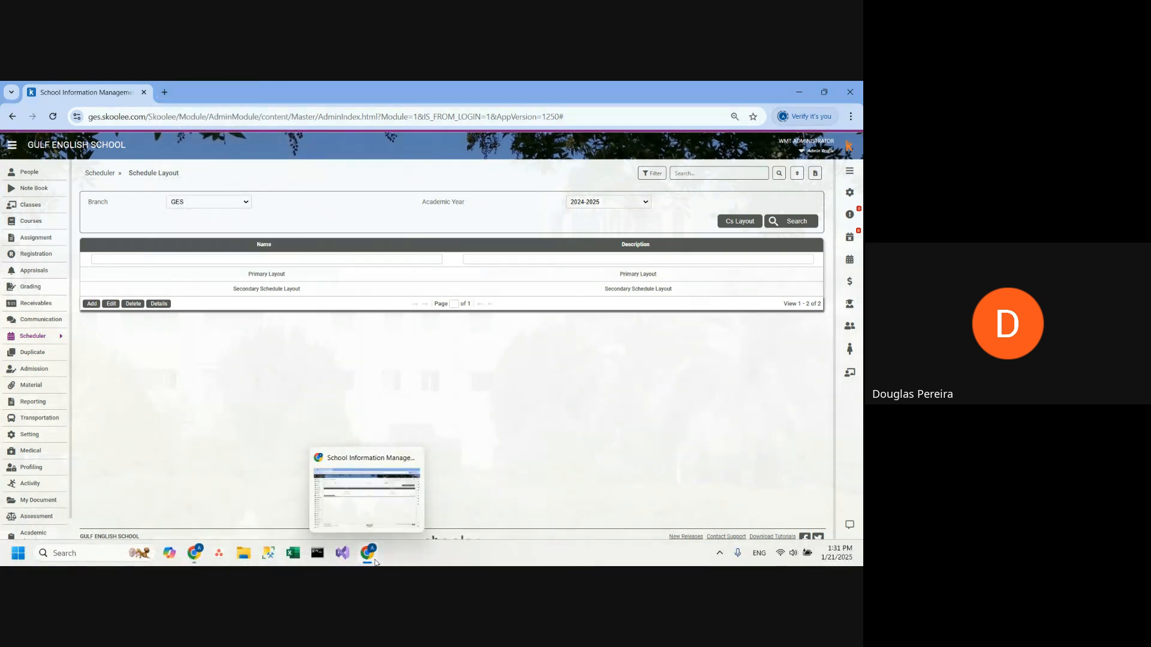
{"action": "mouse_move", "coordinate": [193, 552]}
{"action": "left_click", "coordinate": [129, 495]}
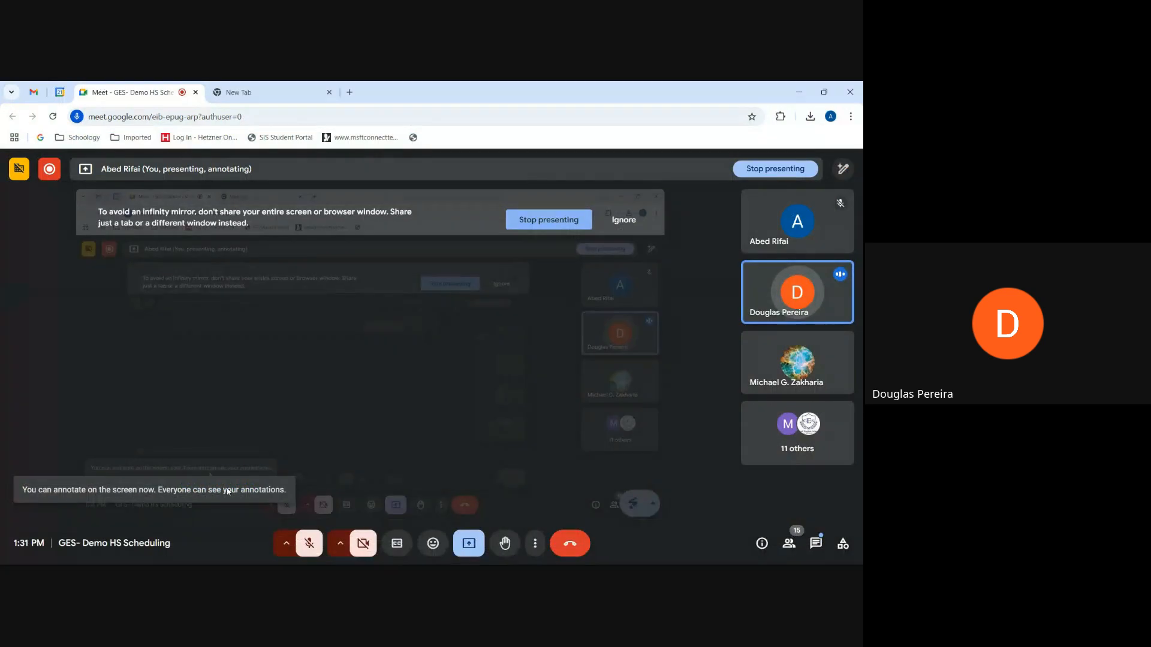
{"action": "left_click", "coordinate": [551, 221]}
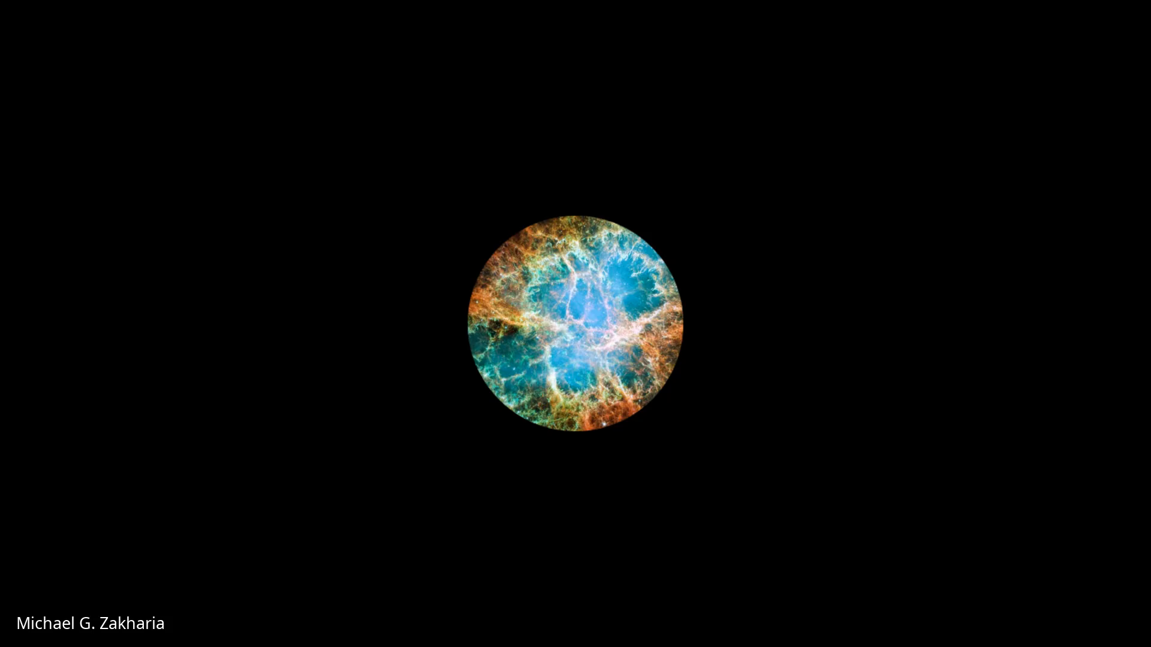